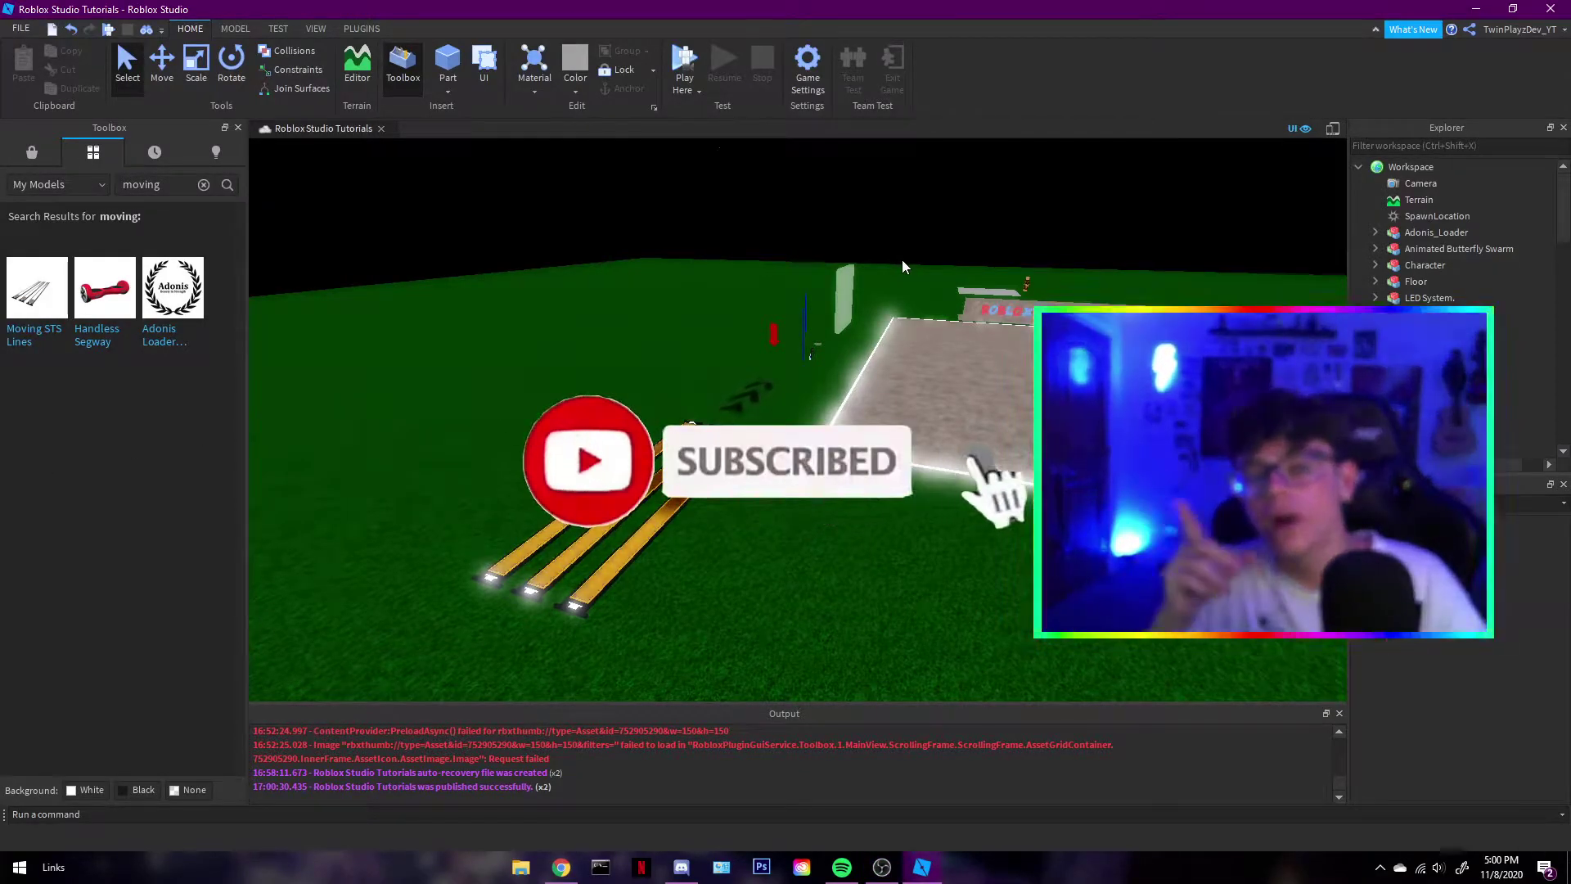
# Examine the three gold moving lines and the animated arrows beside them on the grass
pyautogui.press('d')
pyautogui.moveTo(895, 243); pyautogui.dragTo(895, 243, button='right')
pyautogui.press('w')
pyautogui.press('d')
pyautogui.press('a')
pyautogui.press('s')
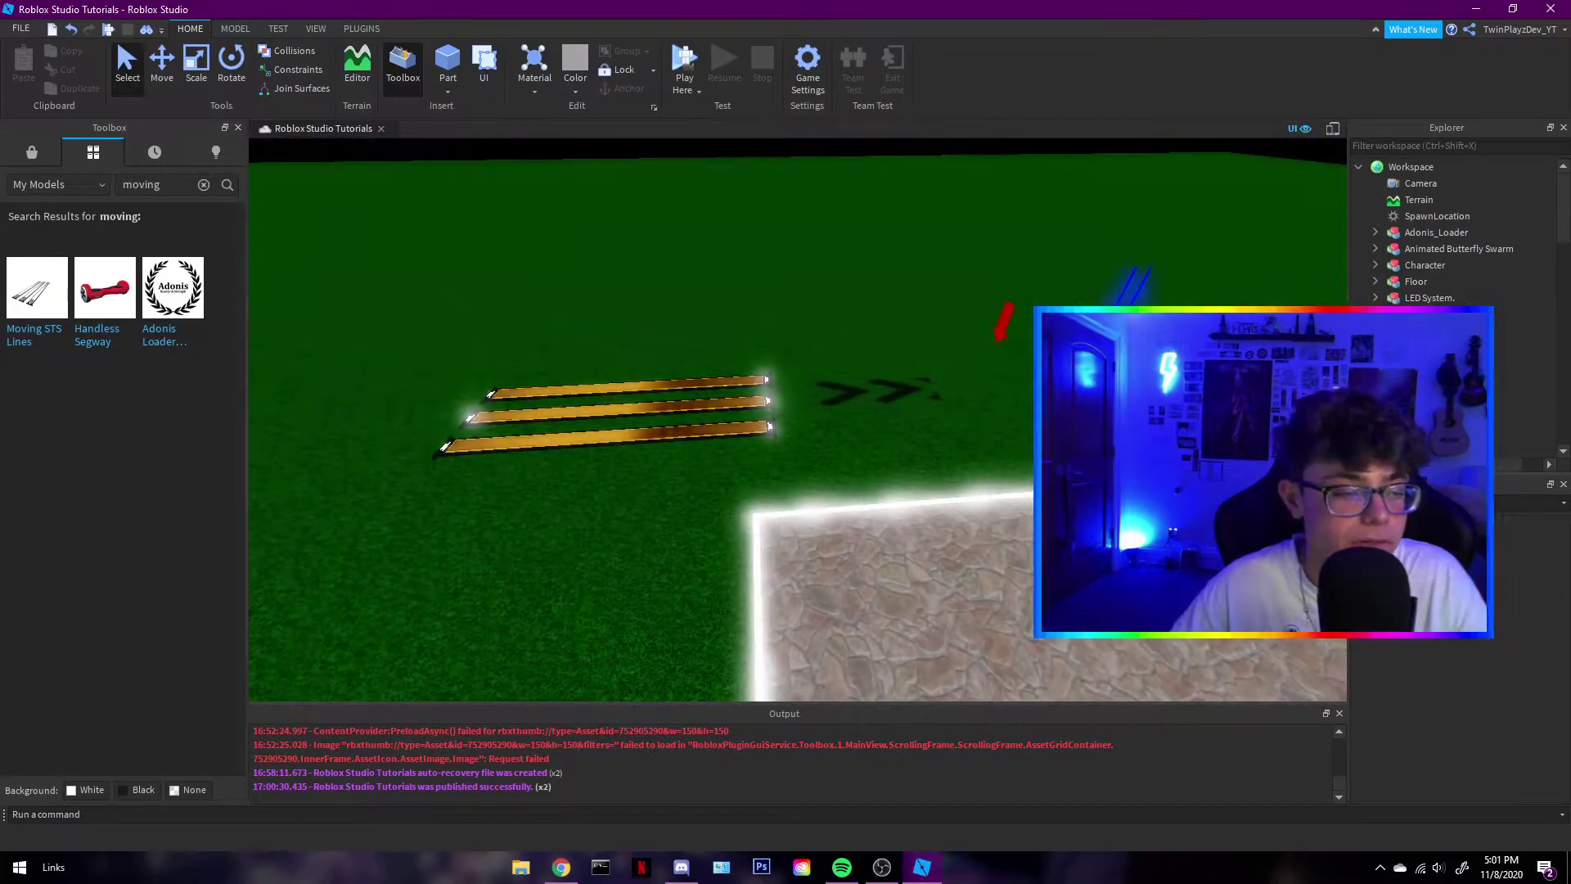
pyautogui.scroll(5, 867, 306)
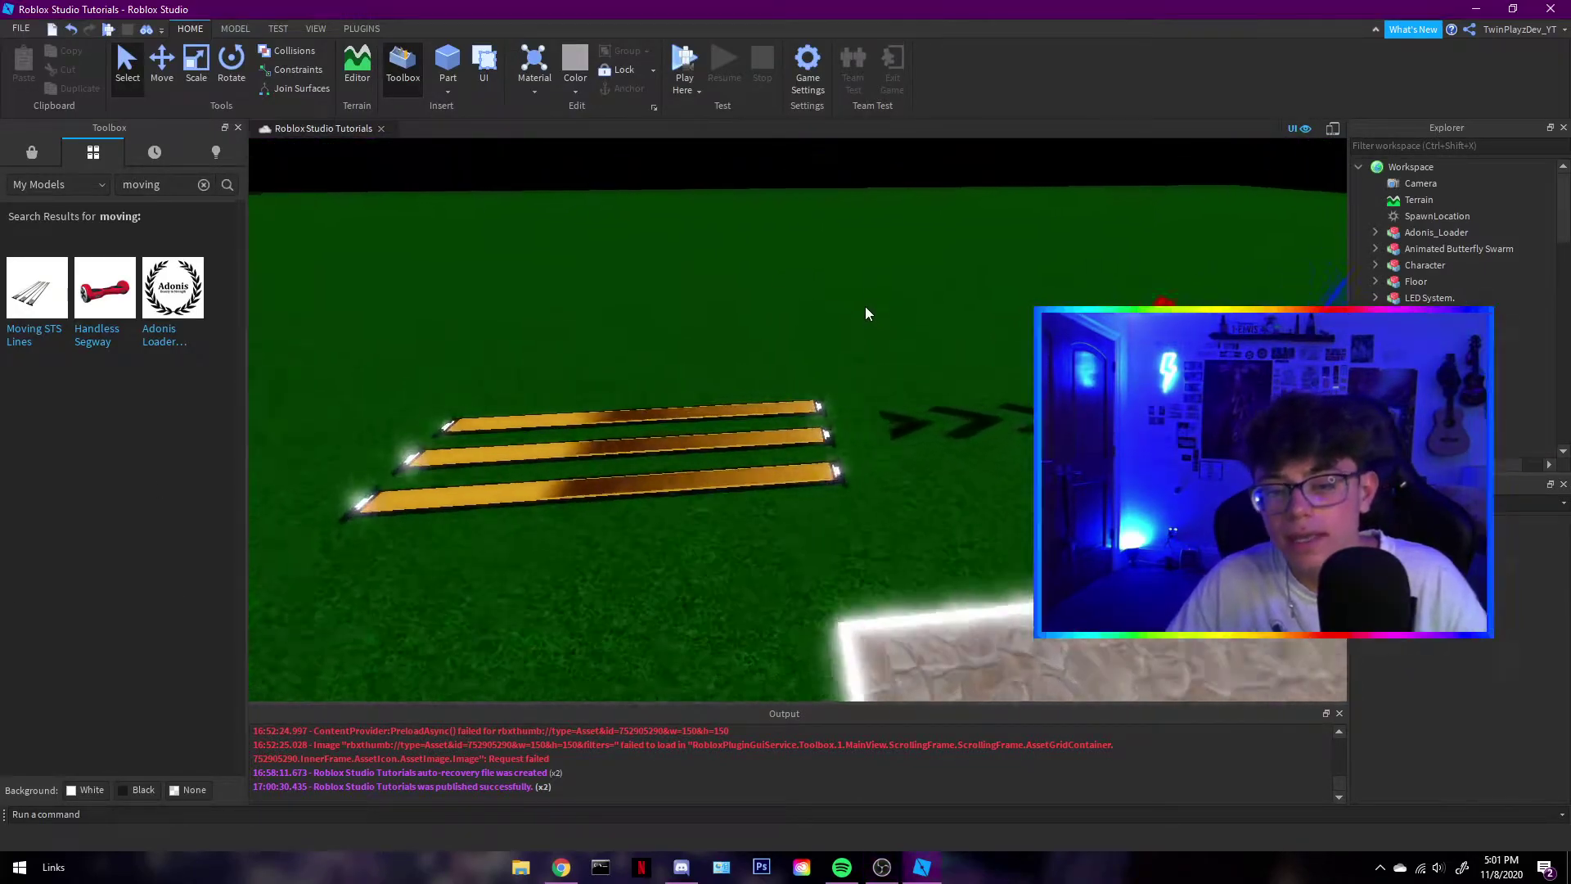
pyautogui.moveTo(877, 317); pyautogui.dragTo(878, 318, button='right')
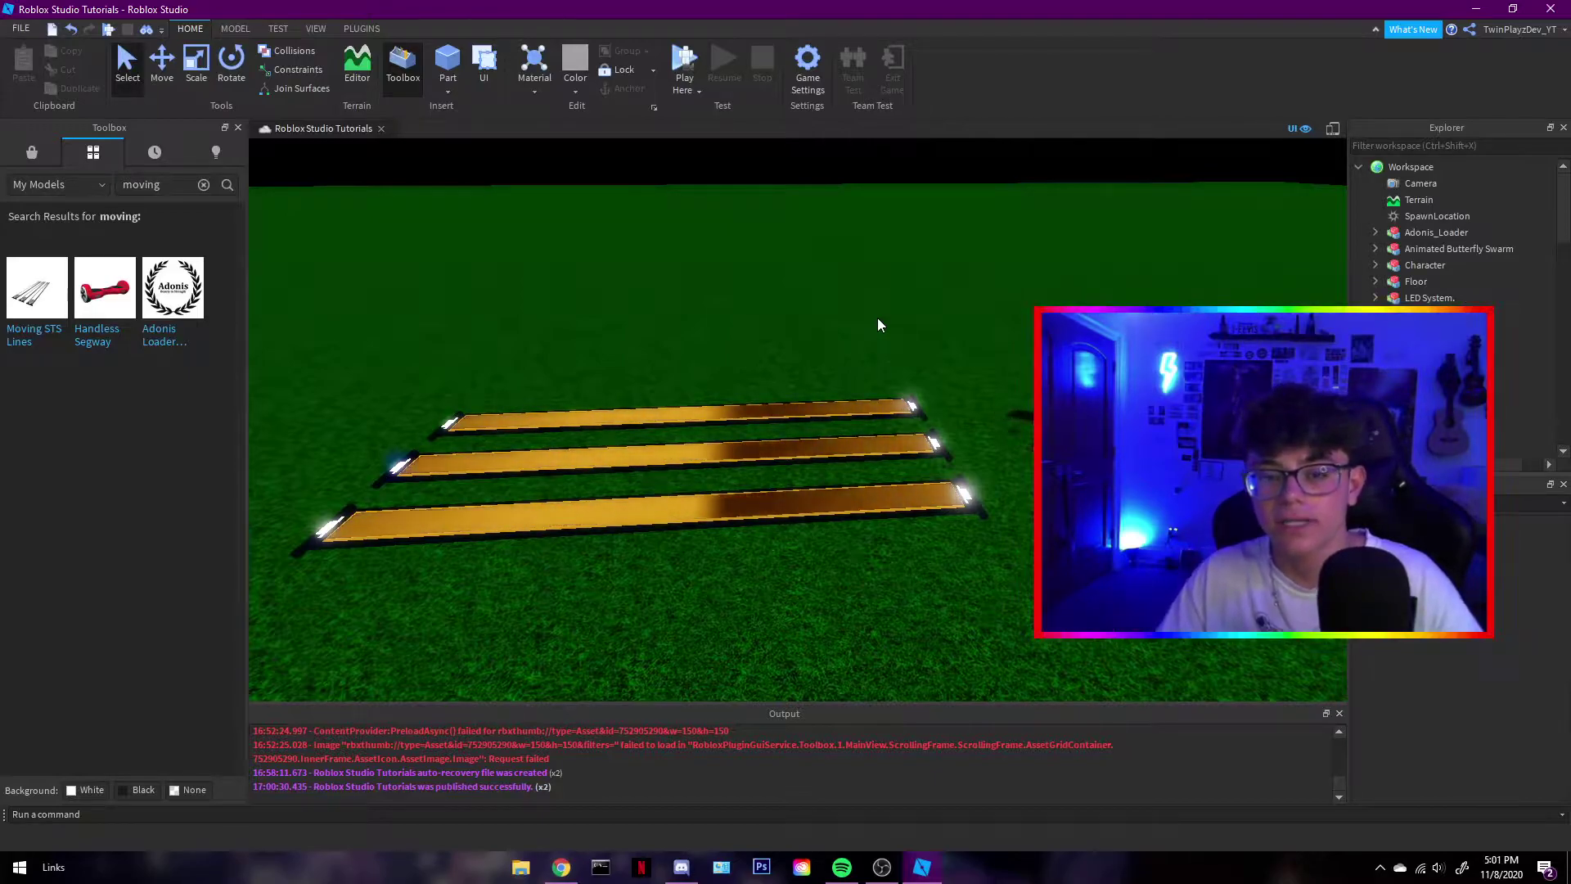
pyautogui.click(803, 410)
pyautogui.click(803, 411)
pyautogui.click(865, 362)
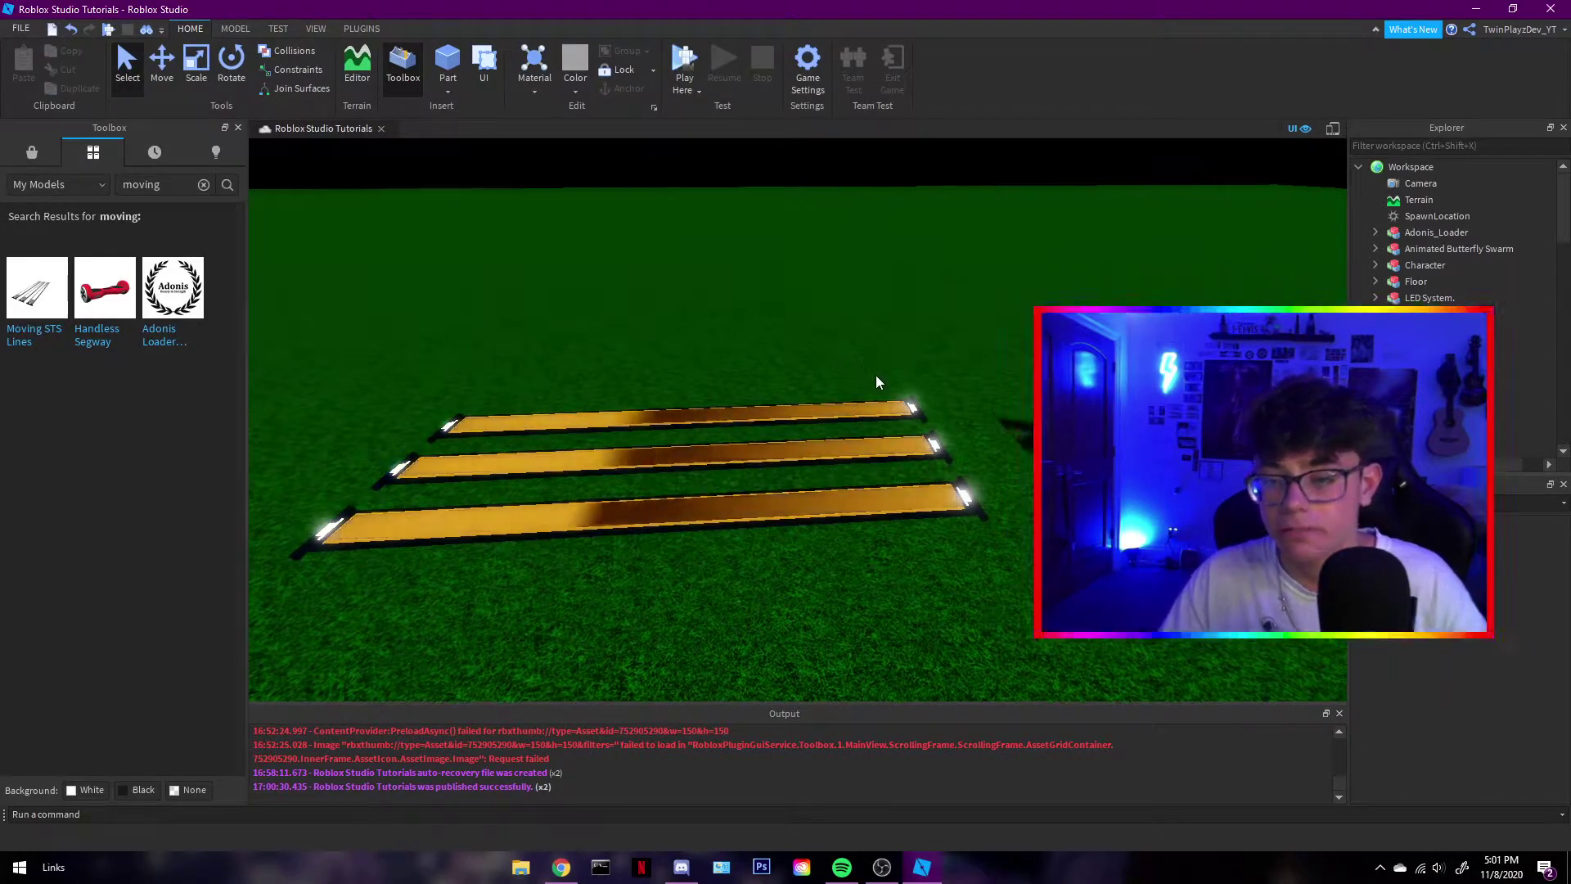
pyautogui.press('d')
pyautogui.moveTo(875, 375); pyautogui.dragTo(876, 374, button='right')
pyautogui.press('d')
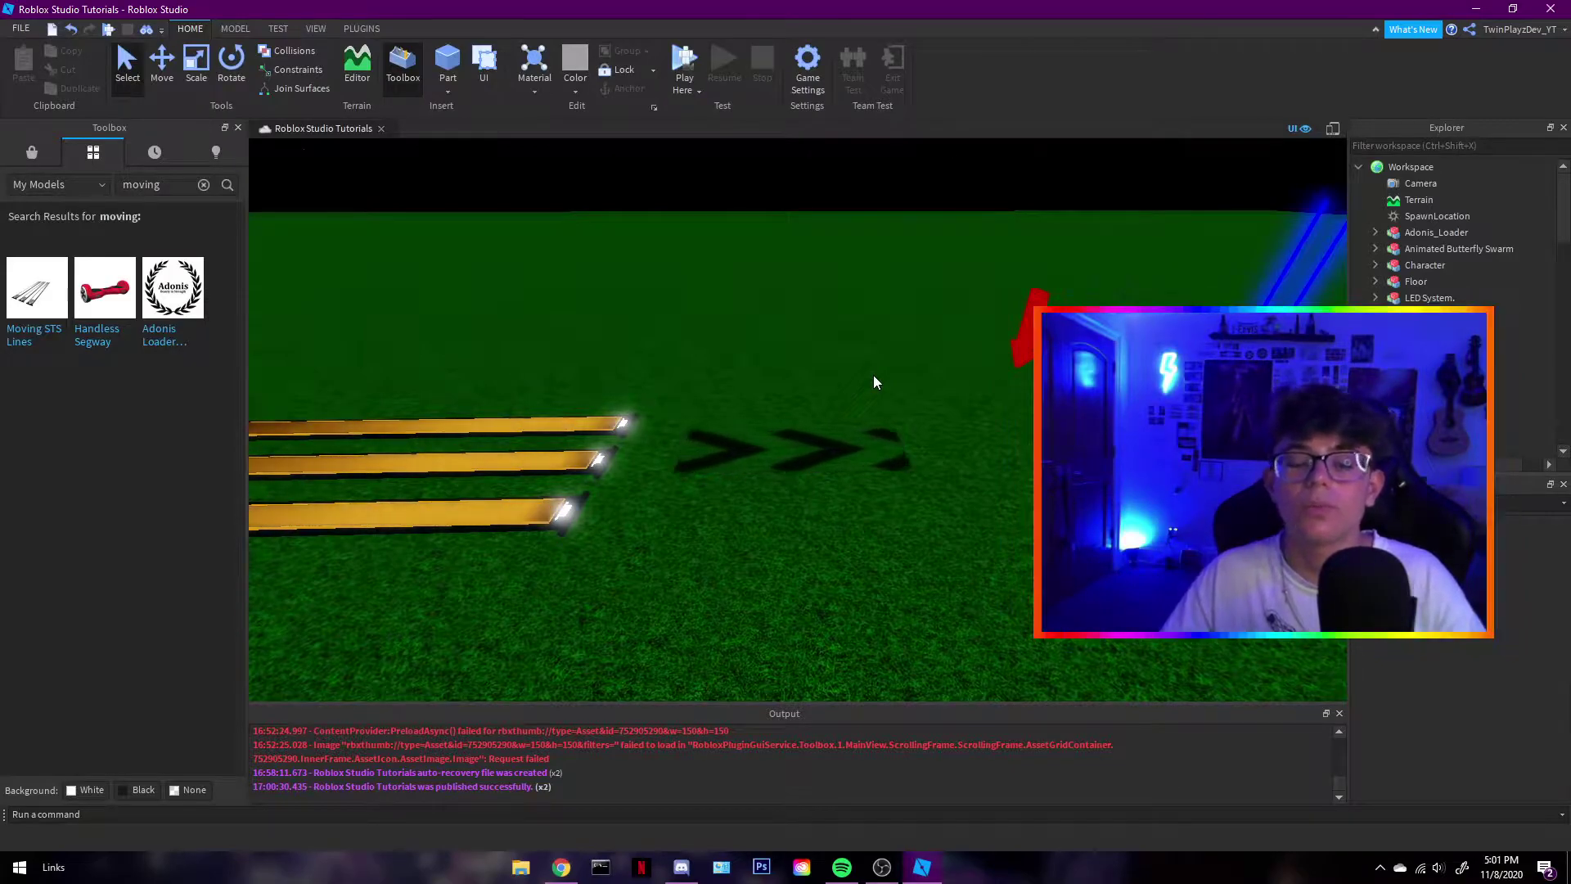
pyautogui.press('a')
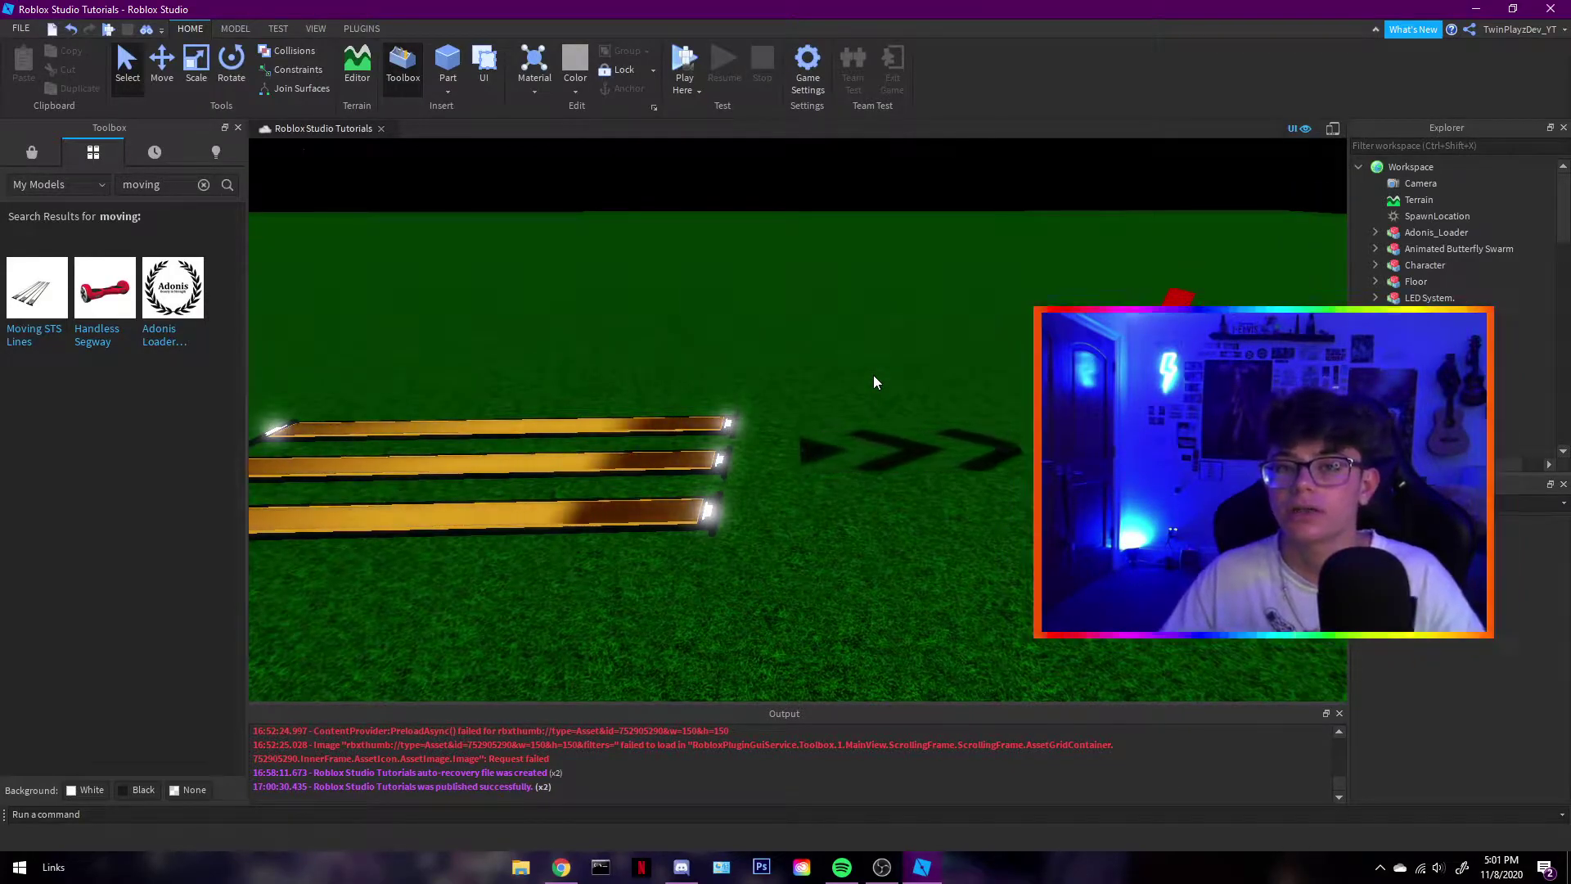
pyautogui.press('d')
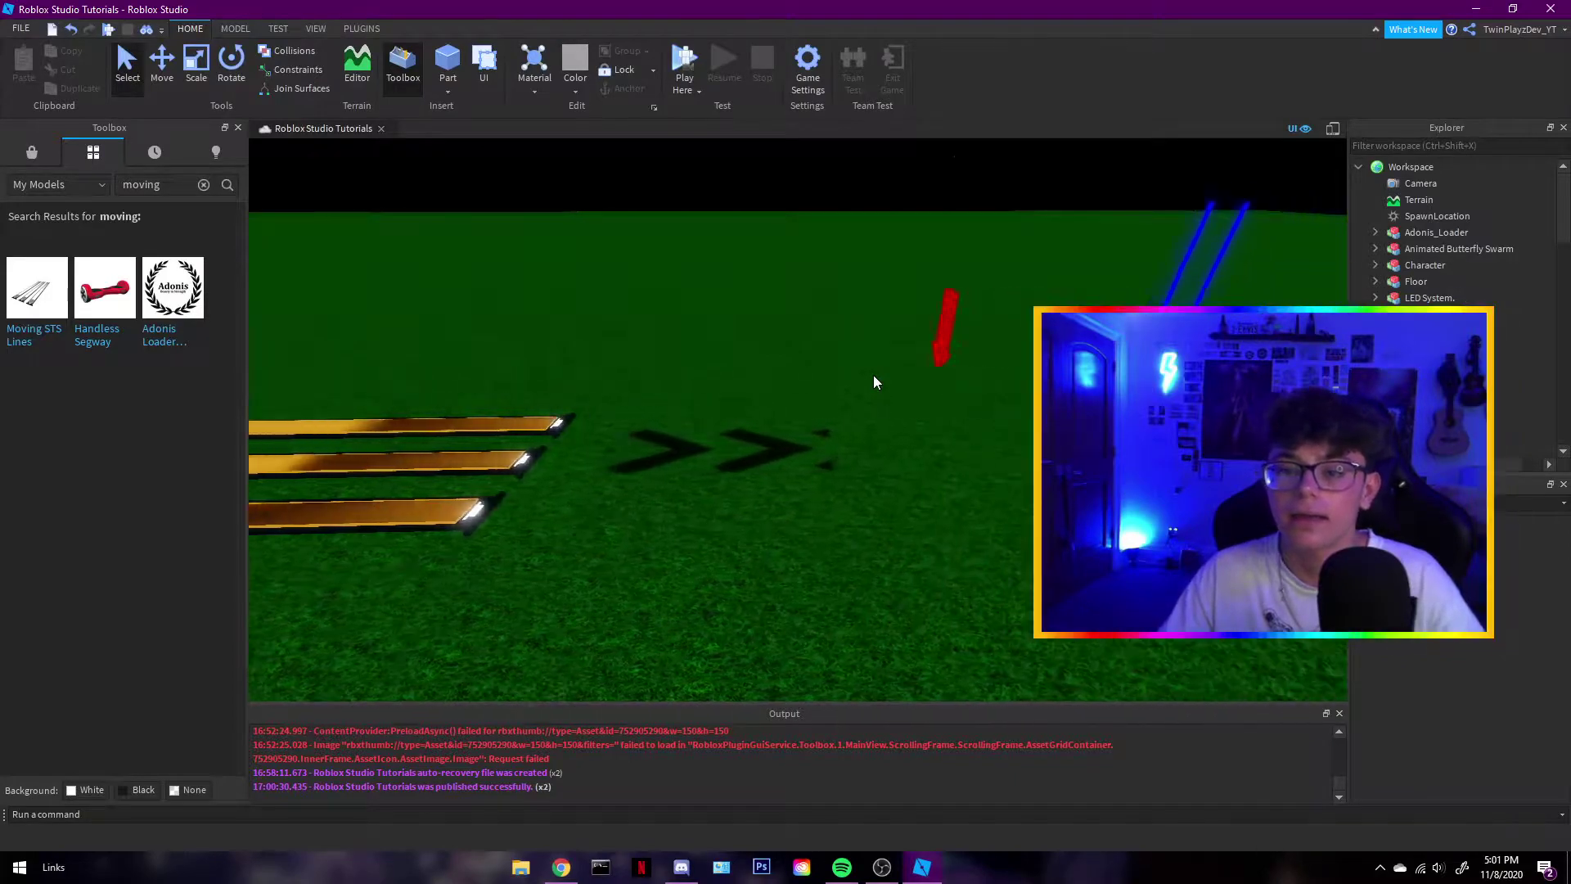
pyautogui.press('w')
pyautogui.moveTo(872, 375); pyautogui.dragTo(872, 375, button='right')
# Start a playtest, dismiss the welcome notification and walk the character over to the moving arrows next to the gold lines
pyautogui.click(690, 70)
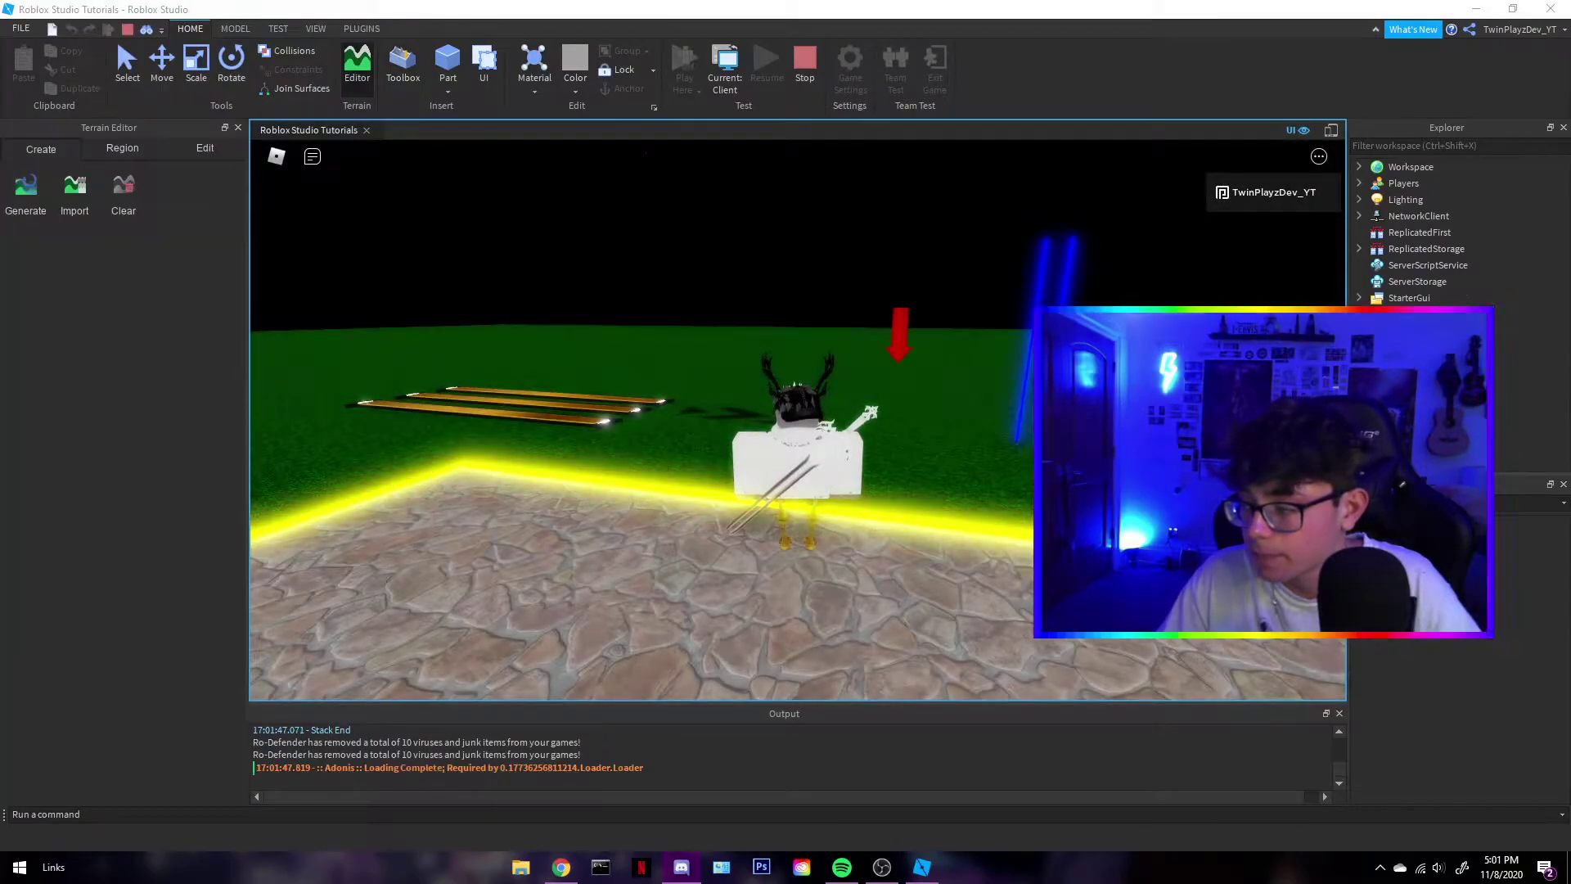
pyautogui.click(729, 319)
pyautogui.press('a')
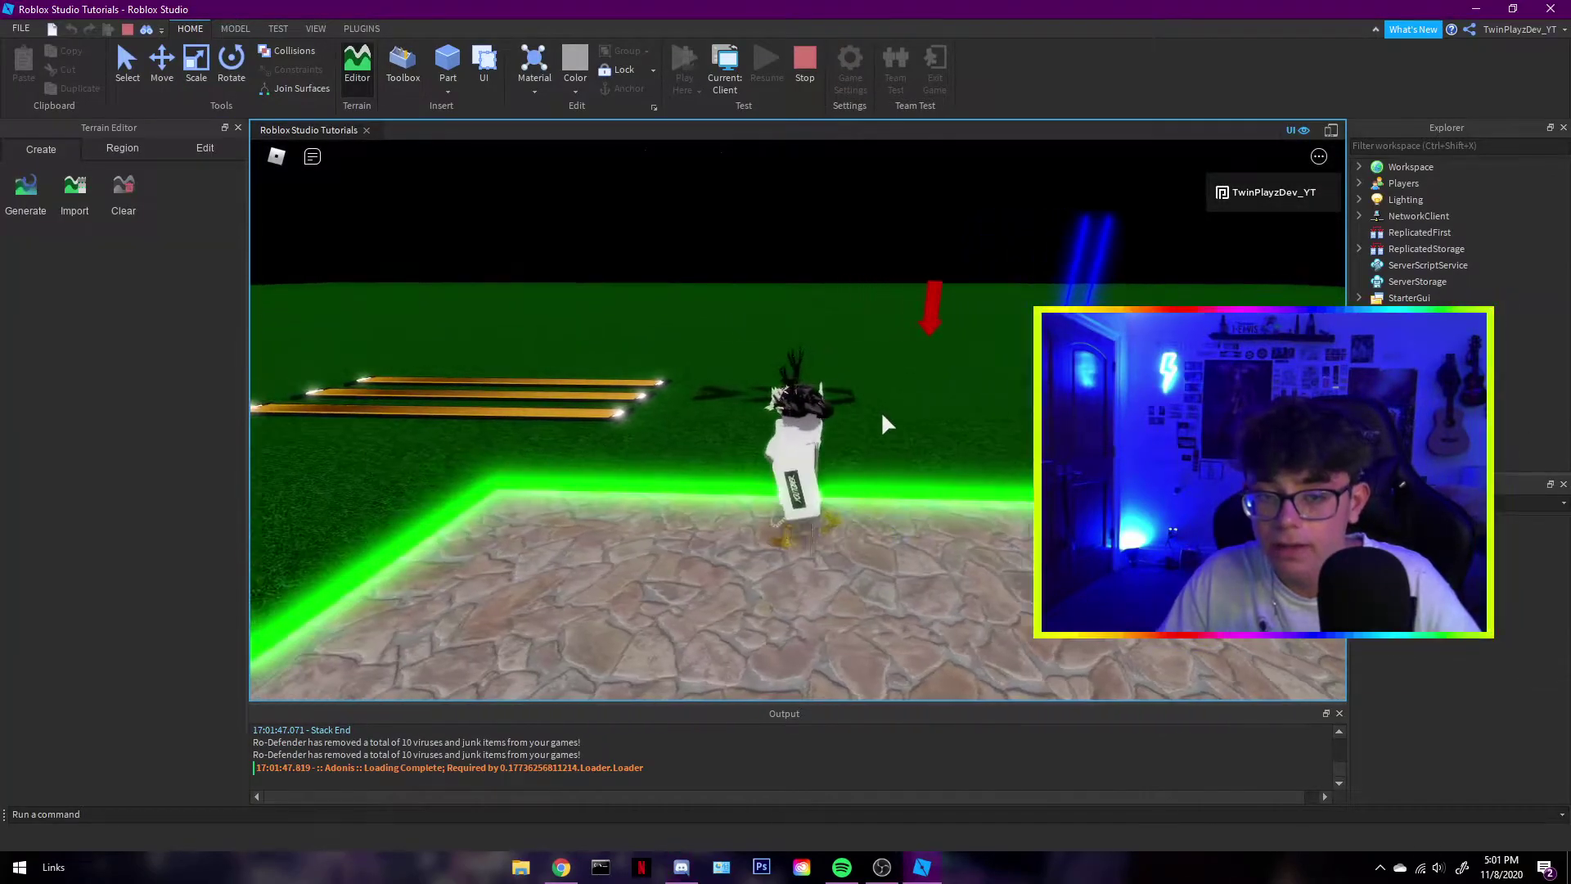
pyautogui.moveTo(883, 416); pyautogui.dragTo(882, 415, button='right')
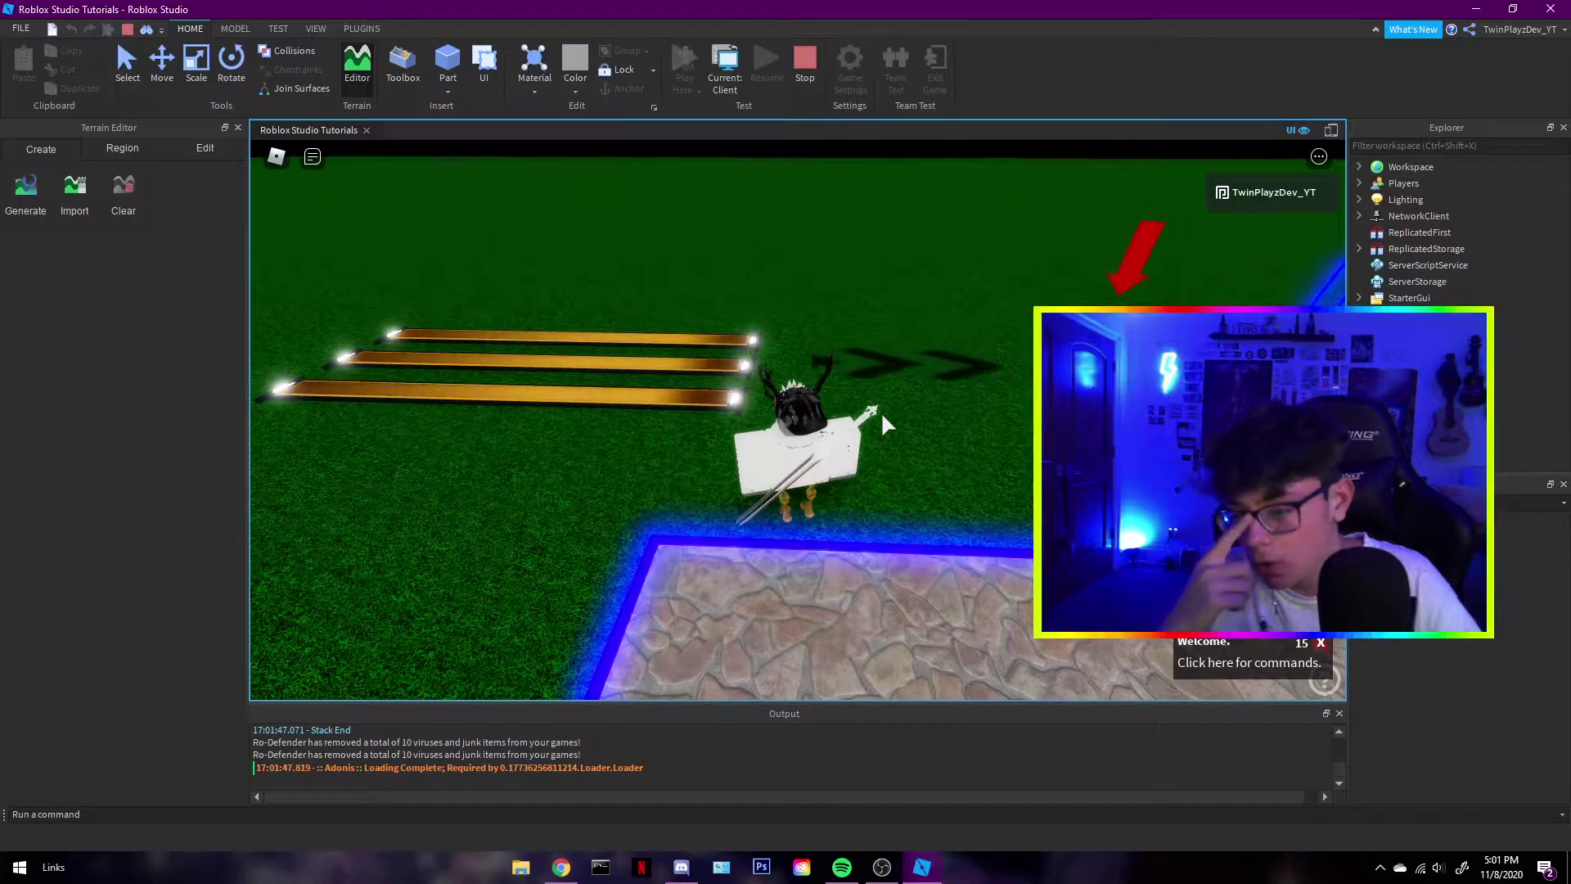
pyautogui.click(1321, 643)
pyautogui.moveTo(941, 436); pyautogui.dragTo(939, 436, button='right')
pyautogui.press('w')
pyautogui.moveTo(906, 377); pyautogui.dragTo(907, 376, button='right')
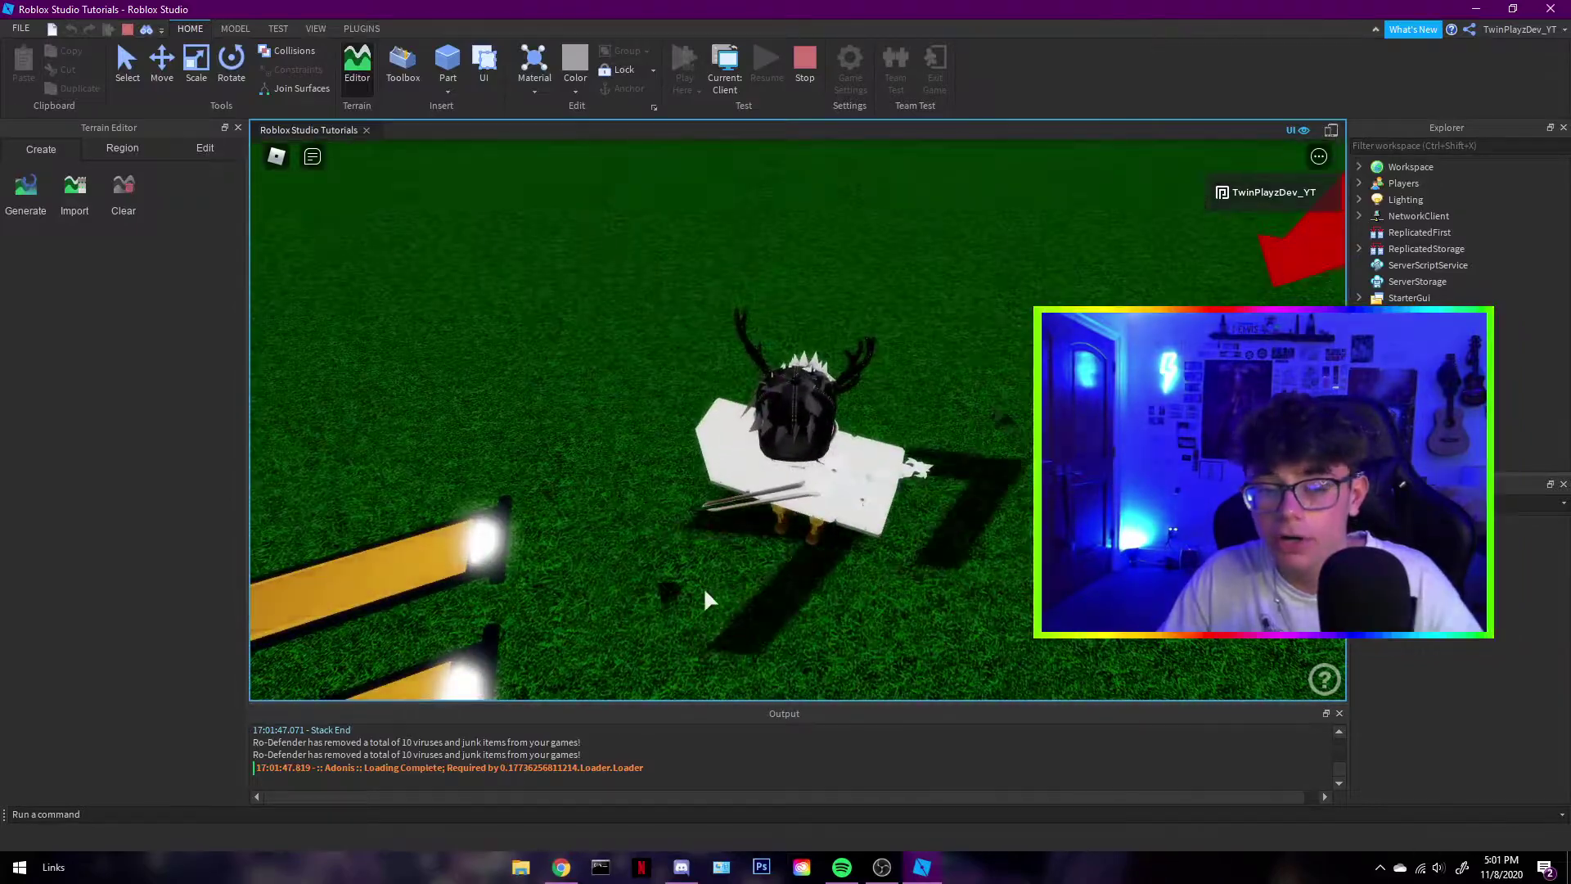
pyautogui.press('s')
pyautogui.moveTo(868, 461); pyautogui.dragTo(868, 461, button='right')
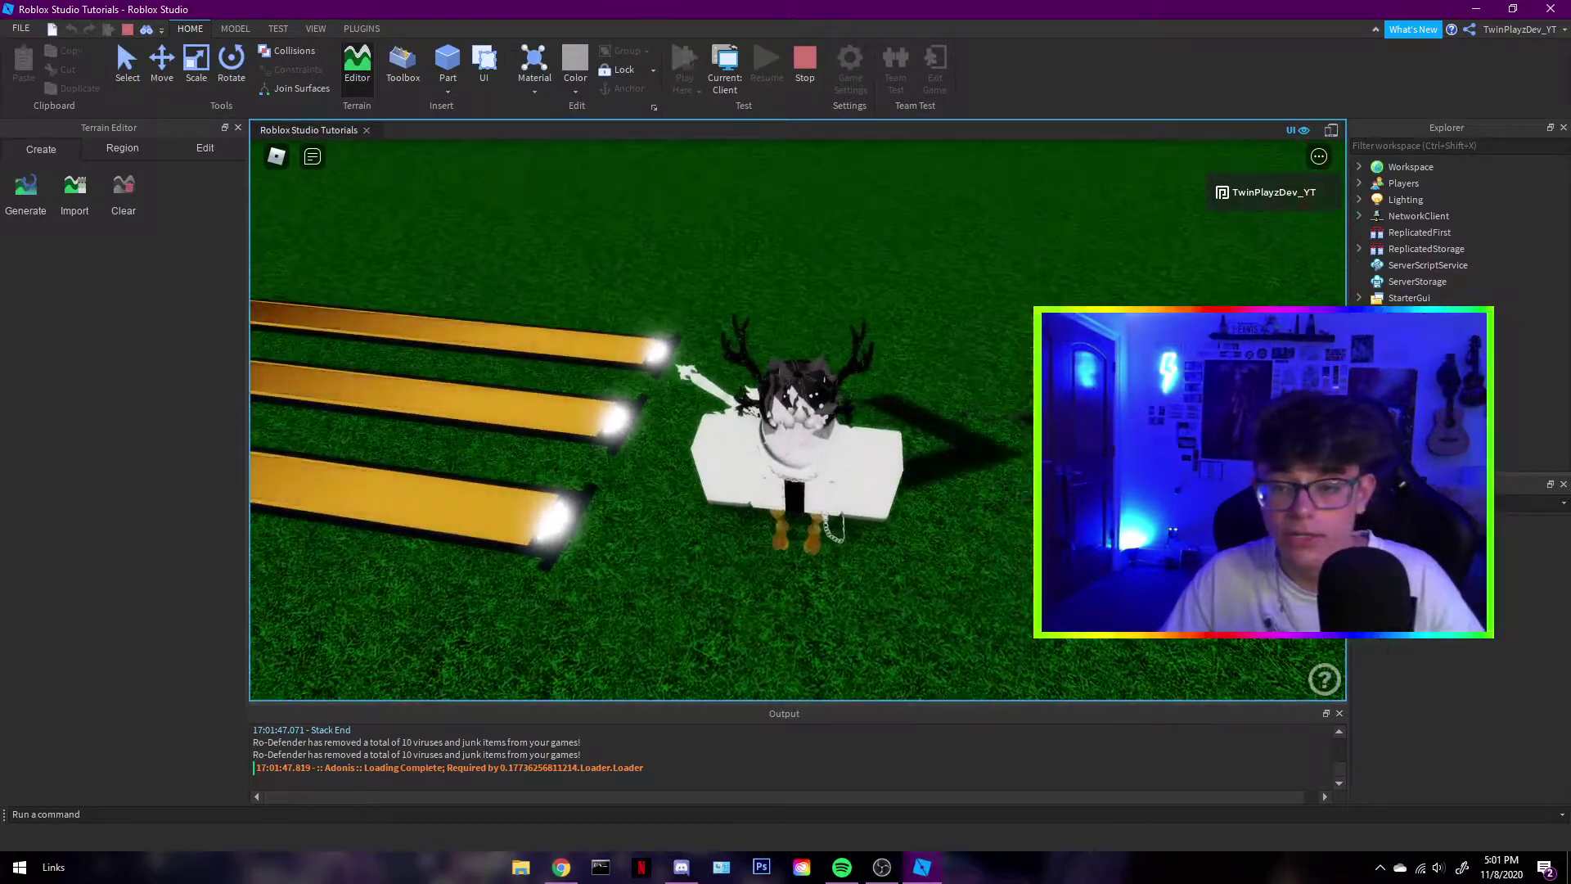
pyautogui.moveTo(956, 347); pyautogui.dragTo(956, 348, button='right')
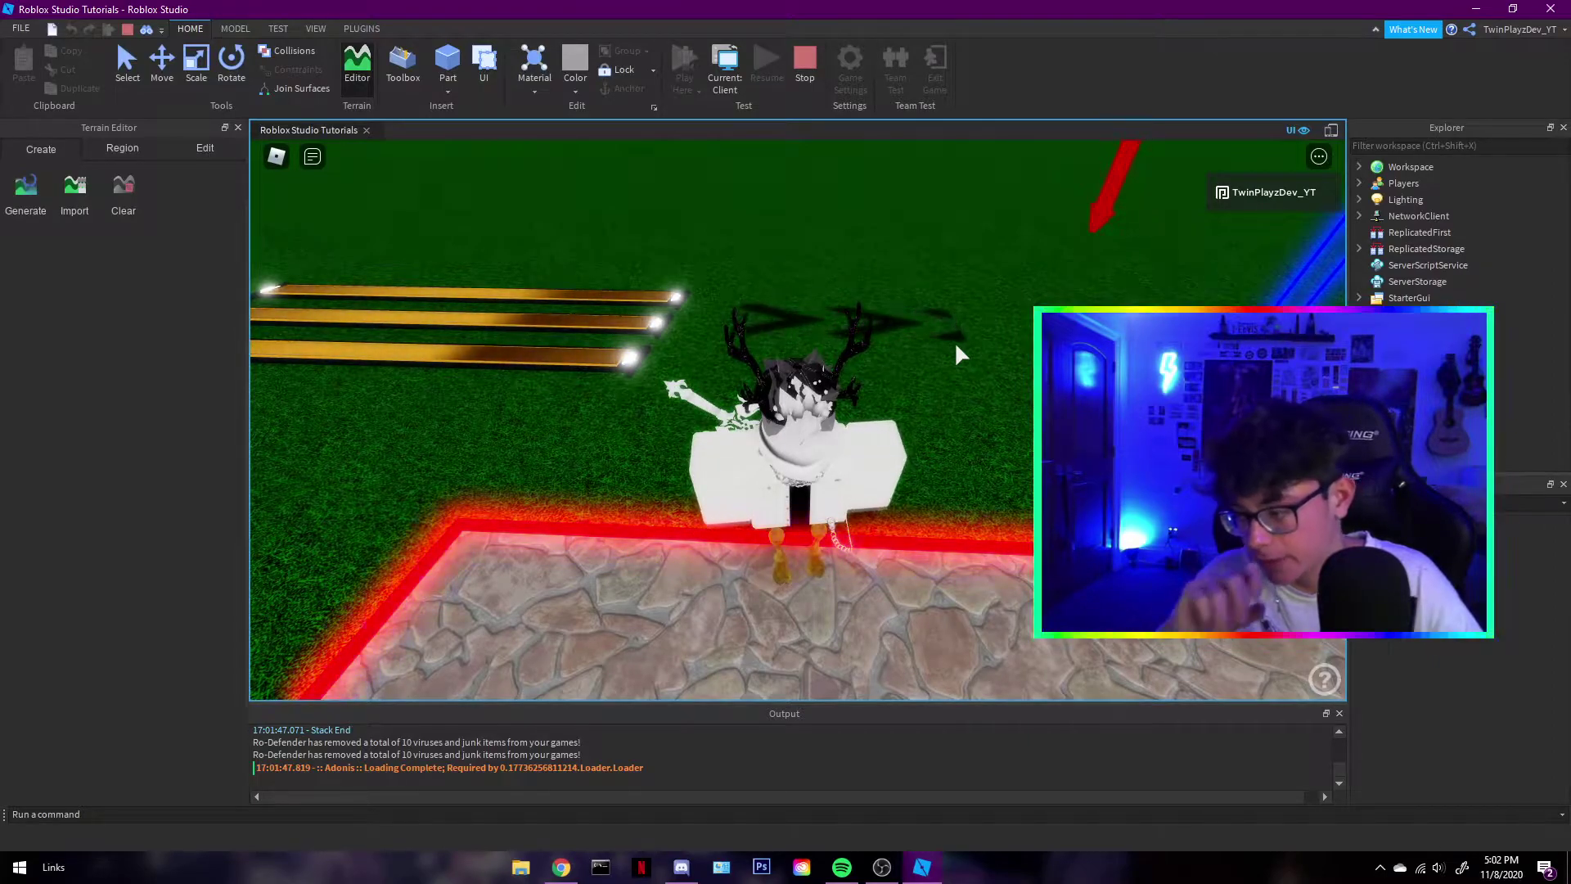
# Run the character across the gold moving lines and the arrows, and stop the playtest
pyautogui.press('w')
pyautogui.press('w')
pyautogui.moveTo(896, 380); pyautogui.dragTo(896, 381, button='right')
pyautogui.press('shift')
pyautogui.press('w')
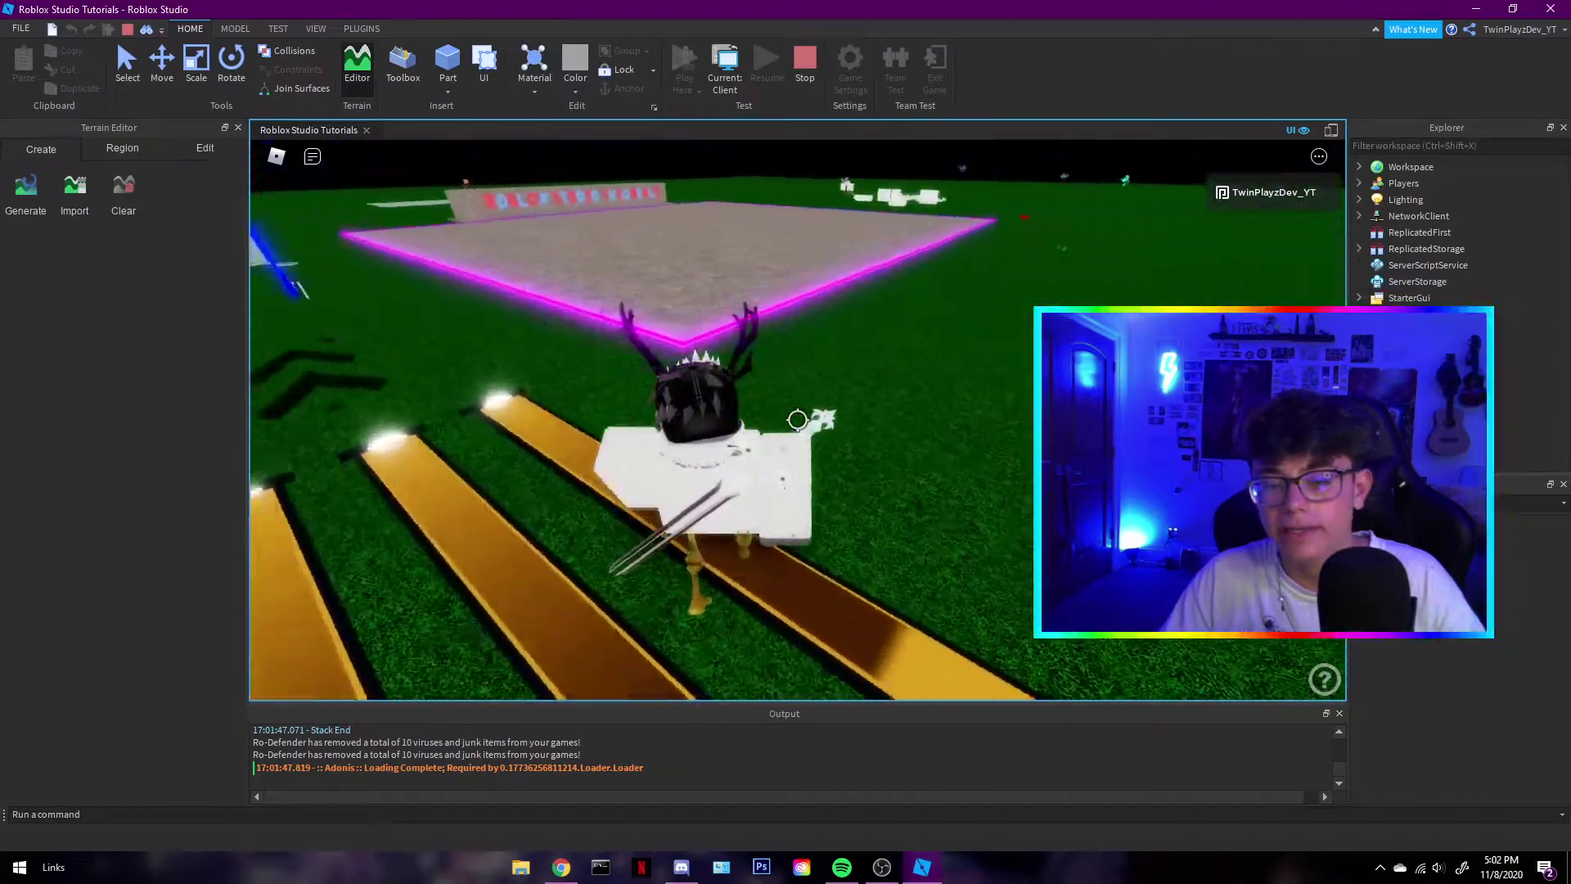
pyautogui.press('shift')
pyautogui.moveTo(875, 404); pyautogui.dragTo(872, 395, button='right')
pyautogui.scroll(-3, 875, 404)
pyautogui.scroll(2, 875, 404)
pyautogui.press('w')
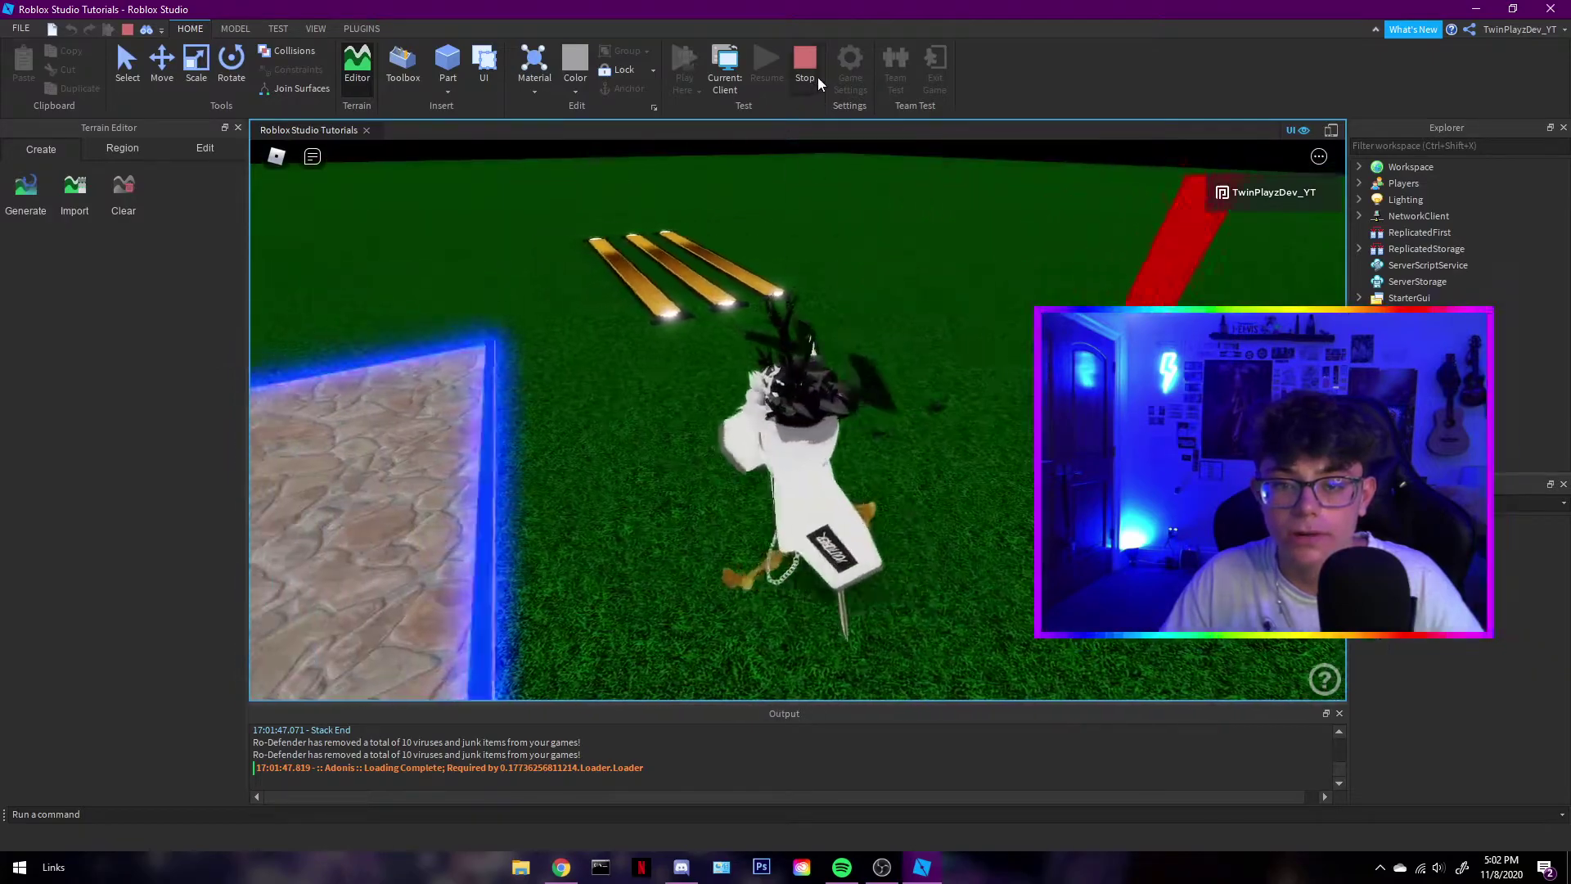
pyautogui.click(815, 66)
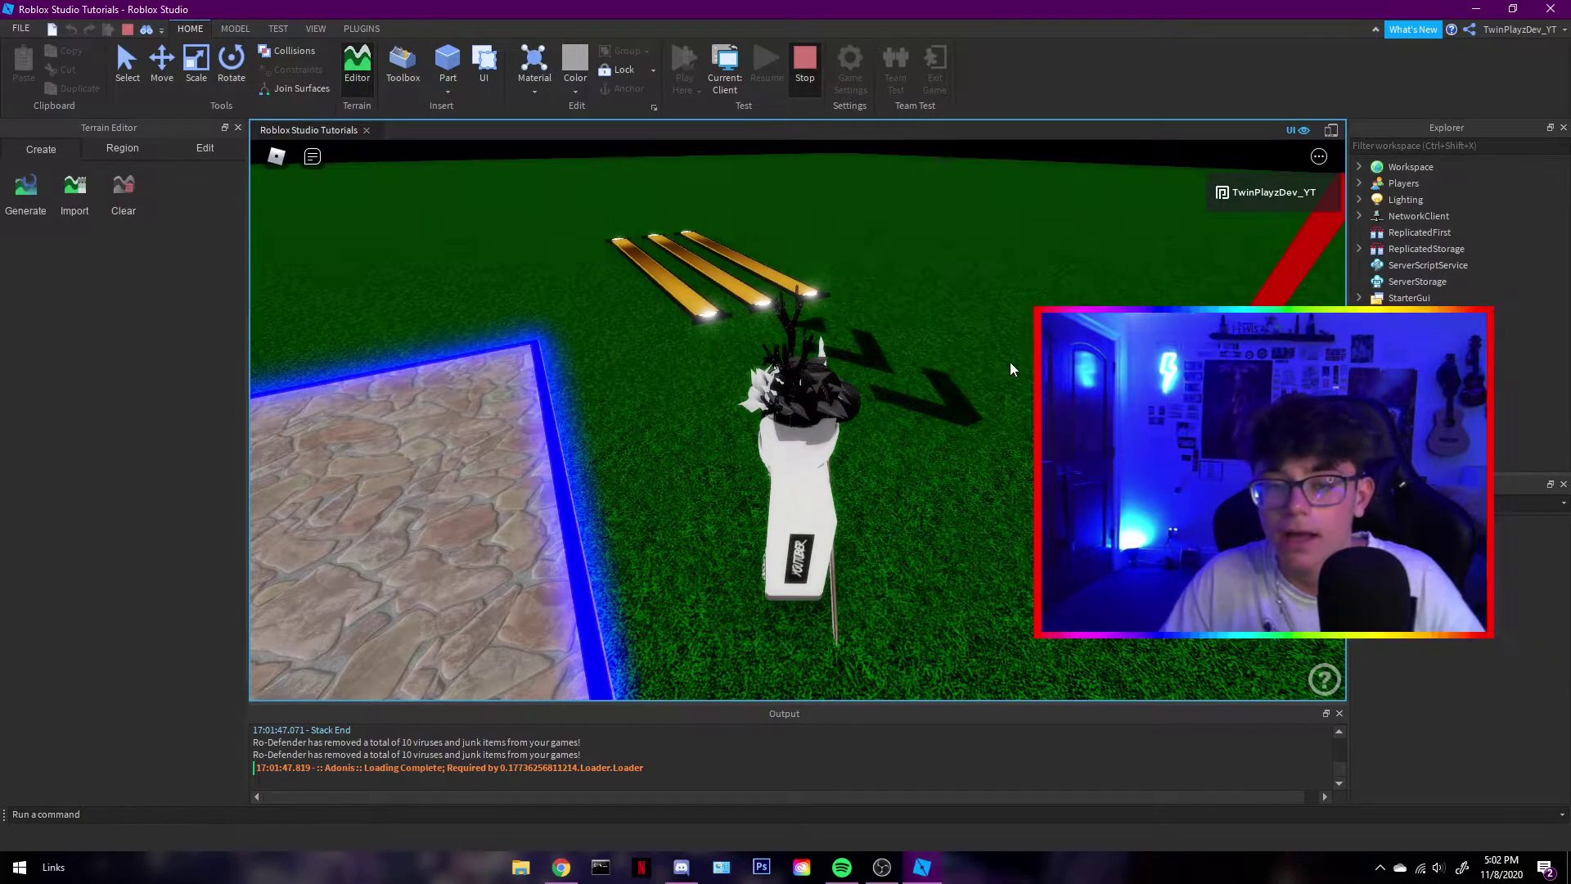
pyautogui.hotkey('shift', 'F5')
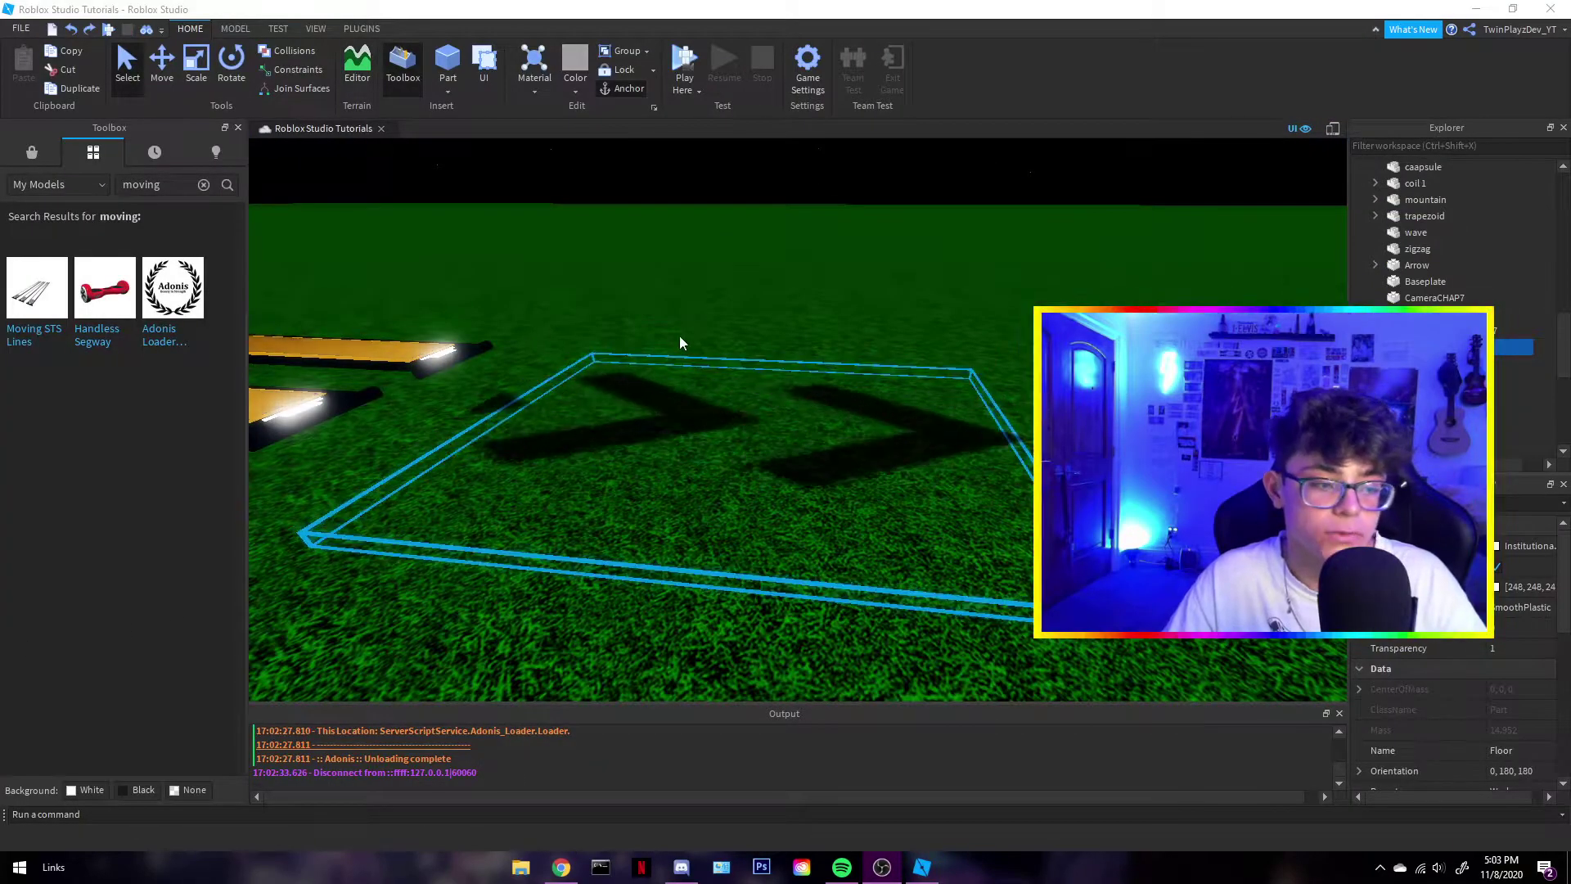
# Select the Beam inside the Floor part and review its texture properties
pyautogui.click(719, 325)
pyautogui.click(719, 330)
pyautogui.press('f')
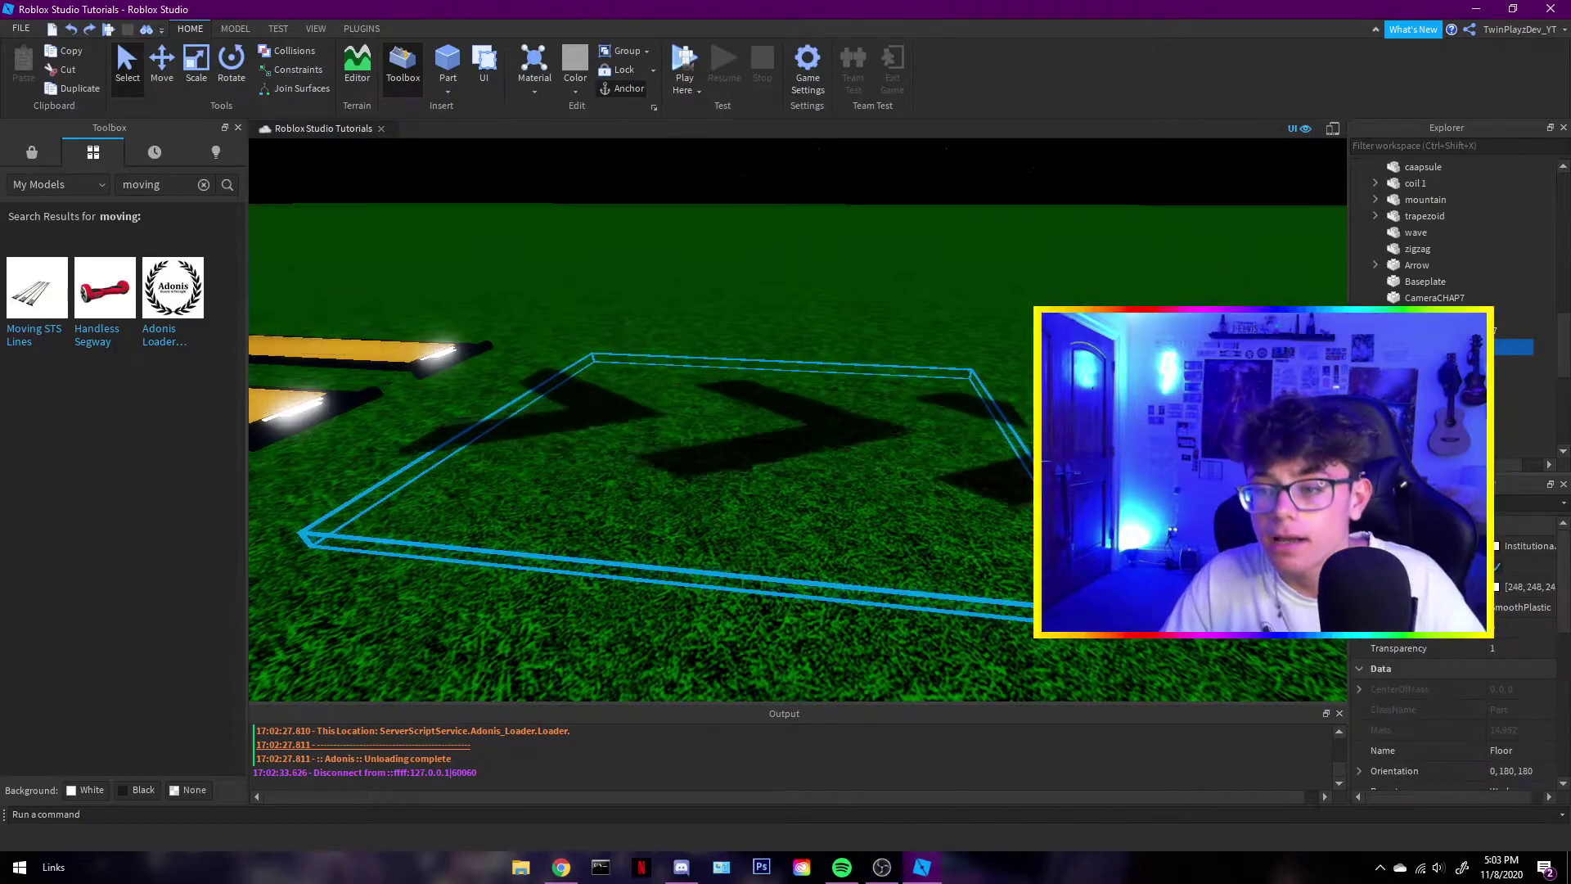
pyautogui.click(1433, 396)
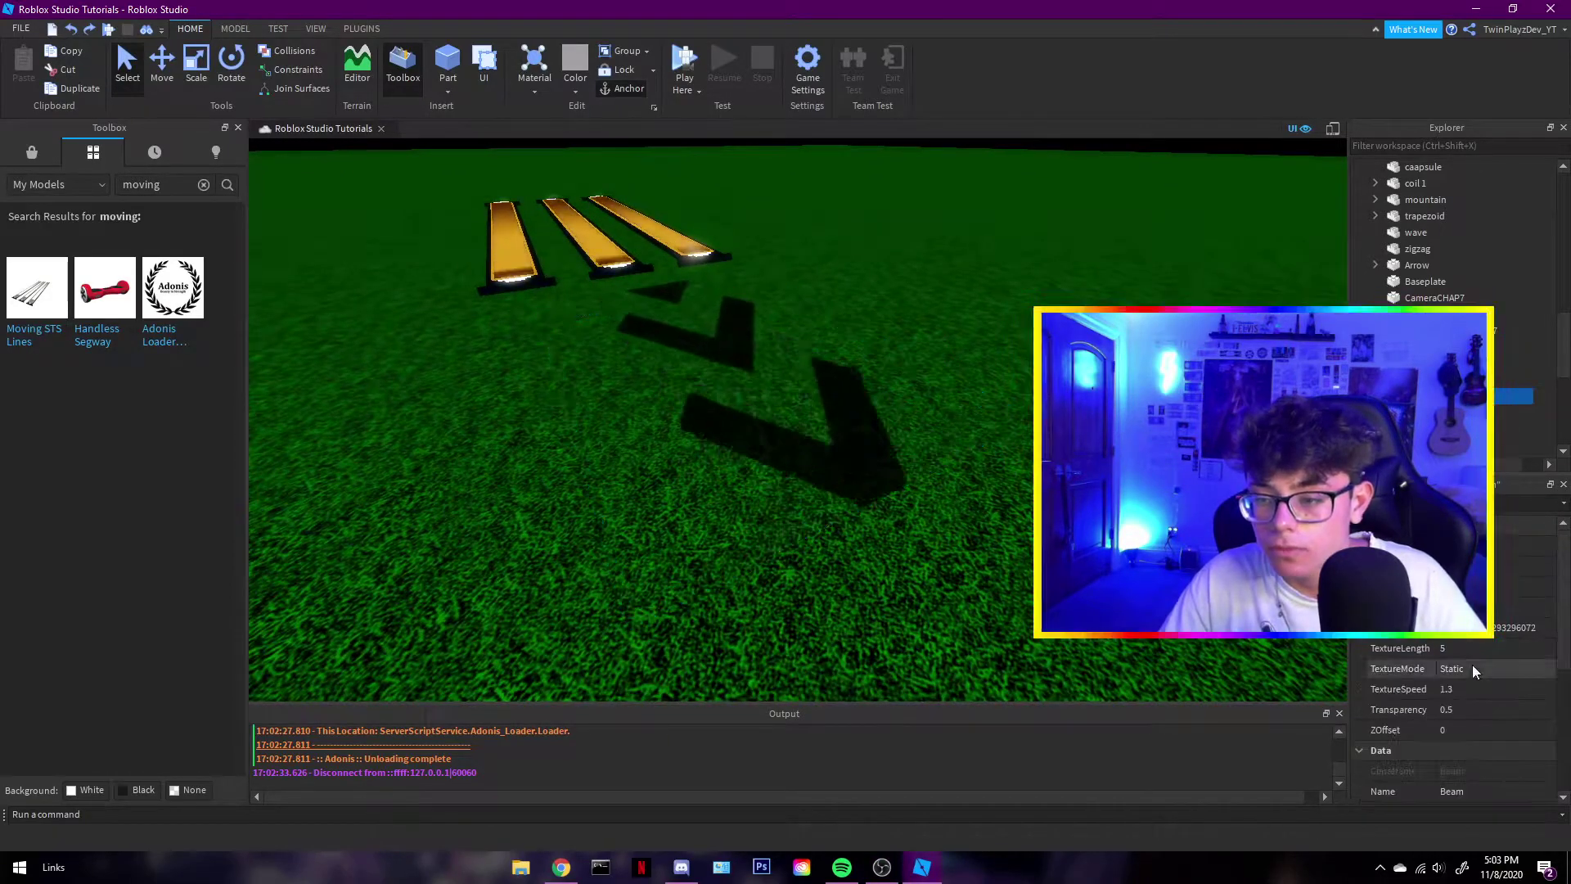
pyautogui.moveTo(1179, 458)
pyautogui.mouseDown(button='right')
pyautogui.moveTo(1170, 417)
pyautogui.moveTo(1182, 442)
pyautogui.mouseUp(button='right')
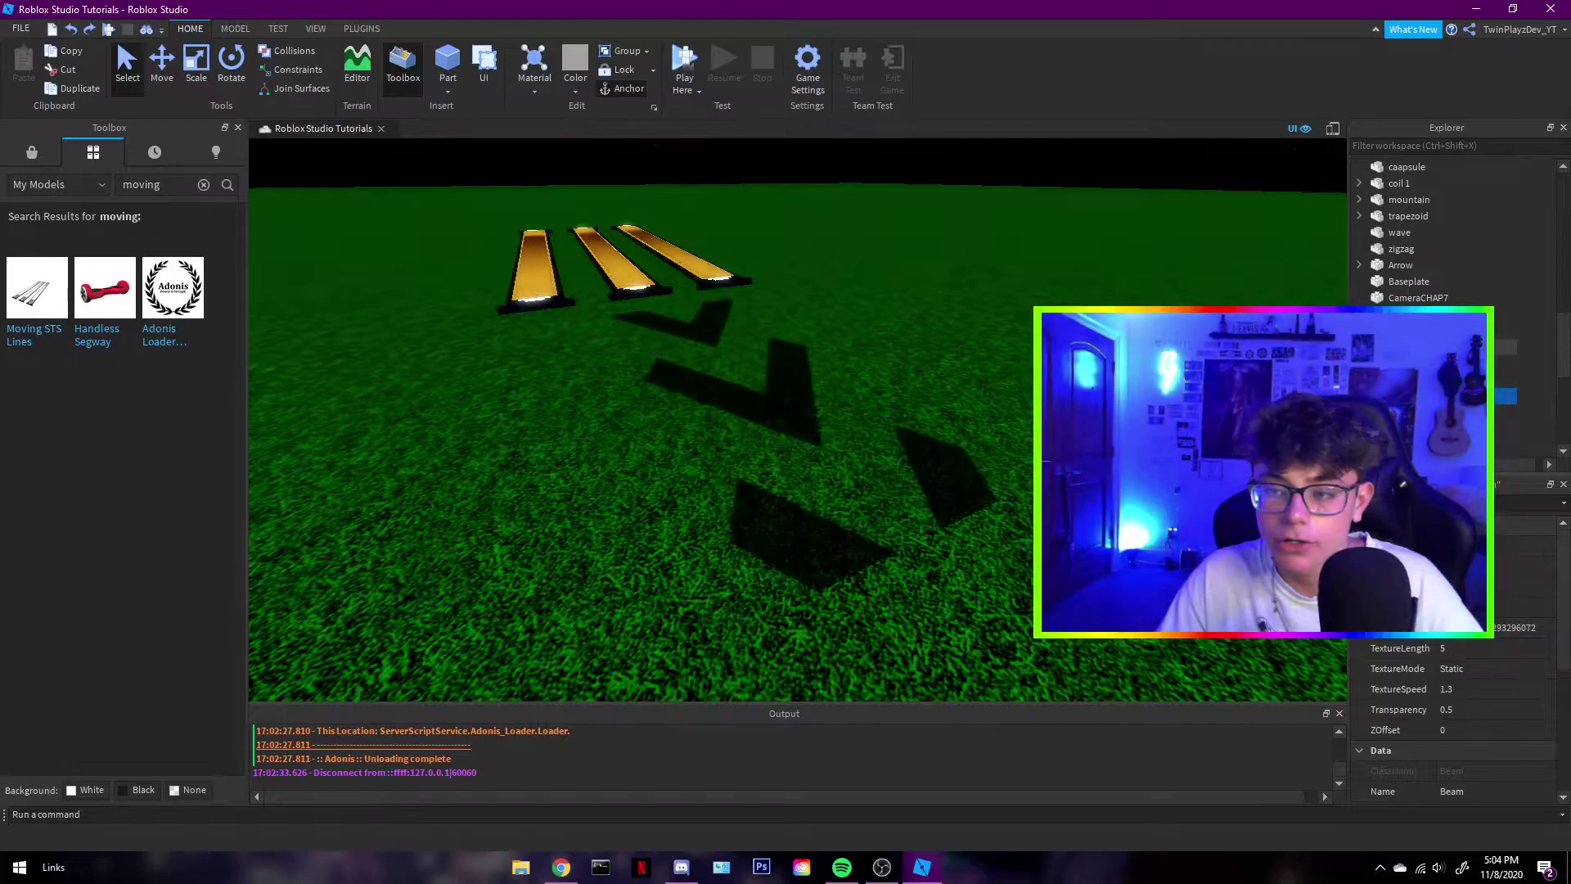
# Insert a Beam object into the Floor part
pyautogui.click(1437, 347)
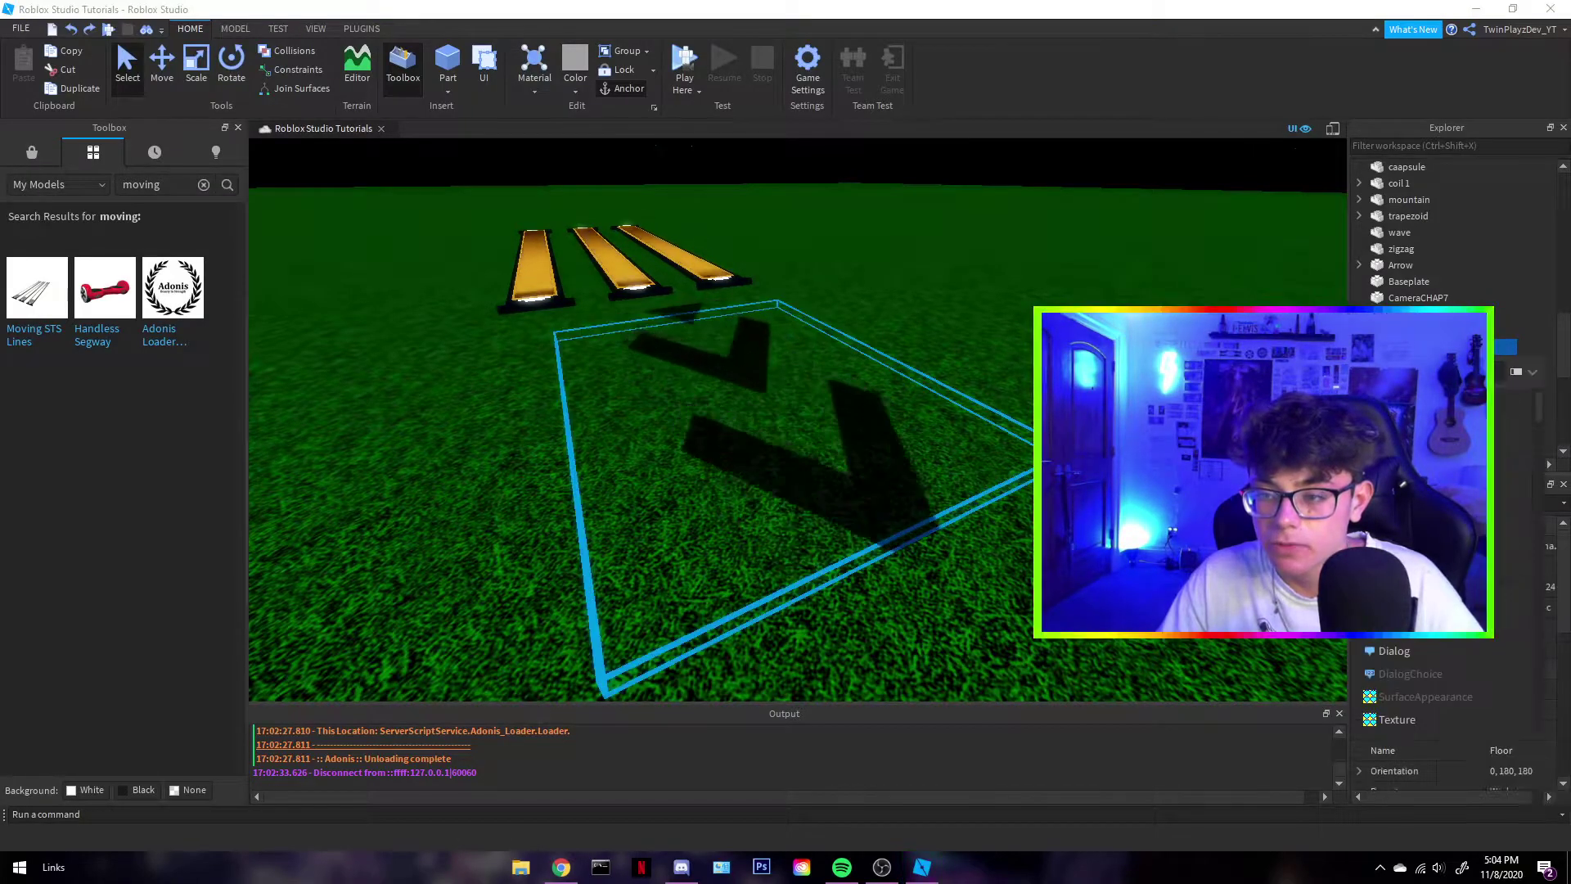
pyautogui.write('beam')
pyautogui.press('Return')
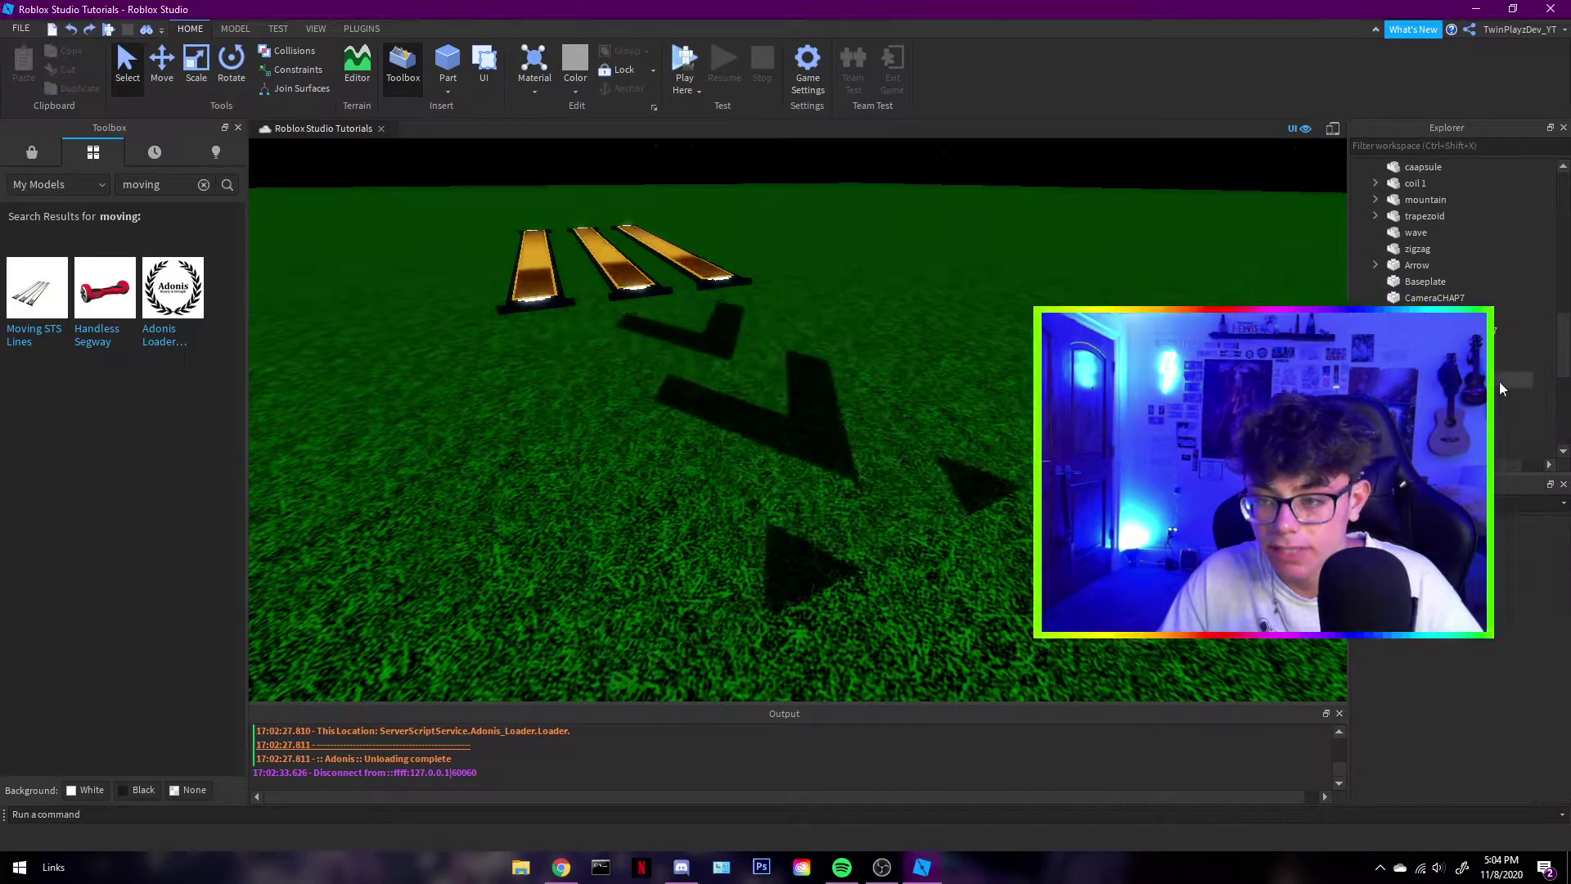
# Inspect Attachment0 and Attachment1 of the Floor part and where each sits along the arrow effect
pyautogui.click(1439, 380)
pyautogui.click(1440, 363)
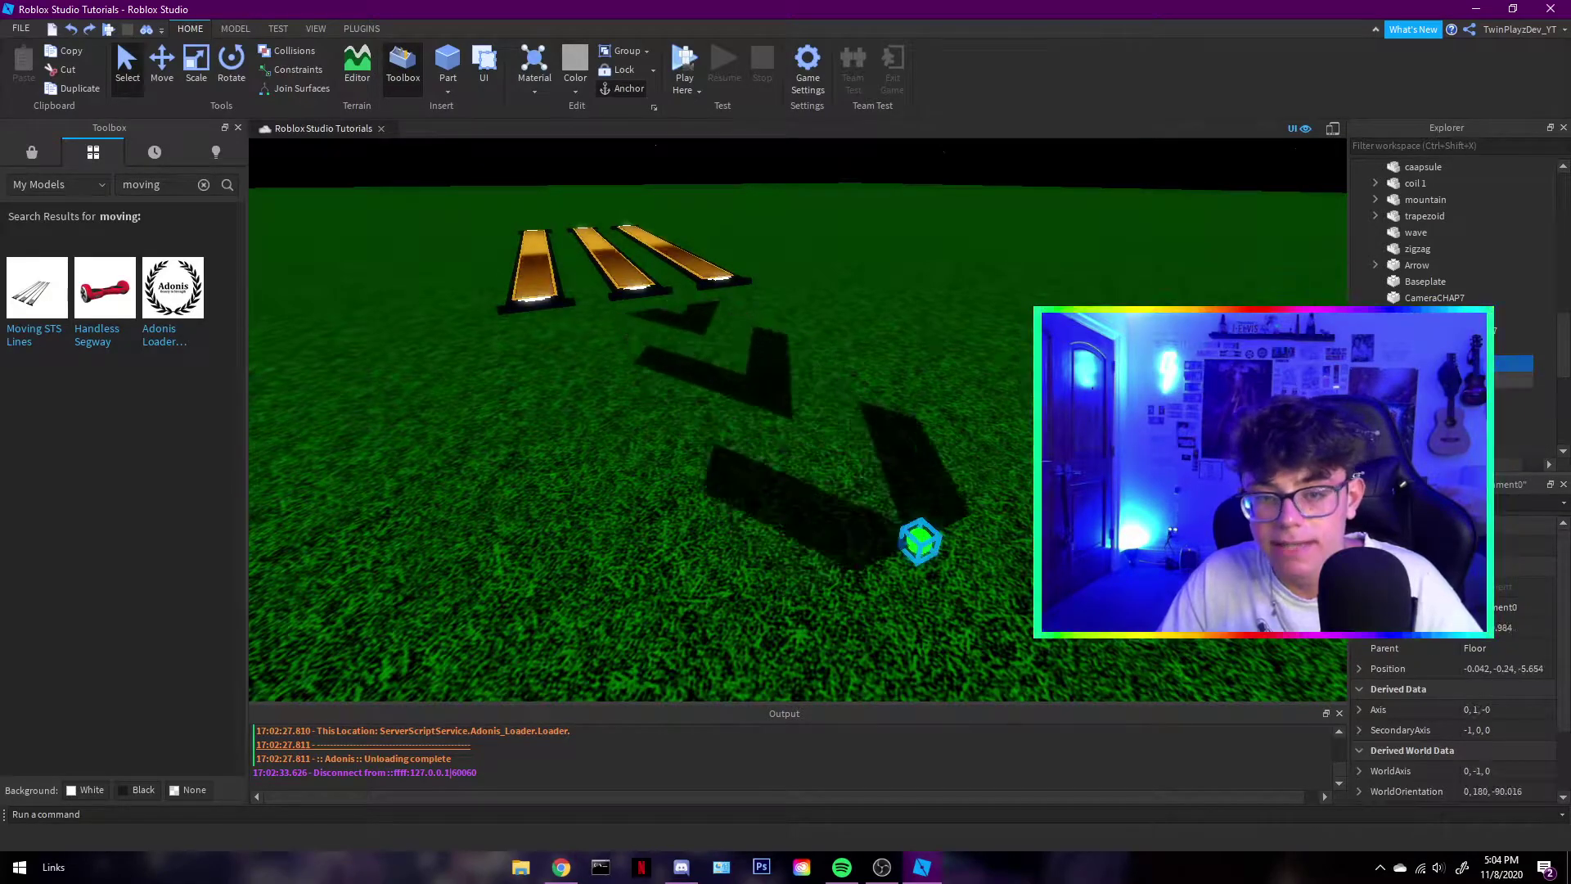
pyautogui.press('f')
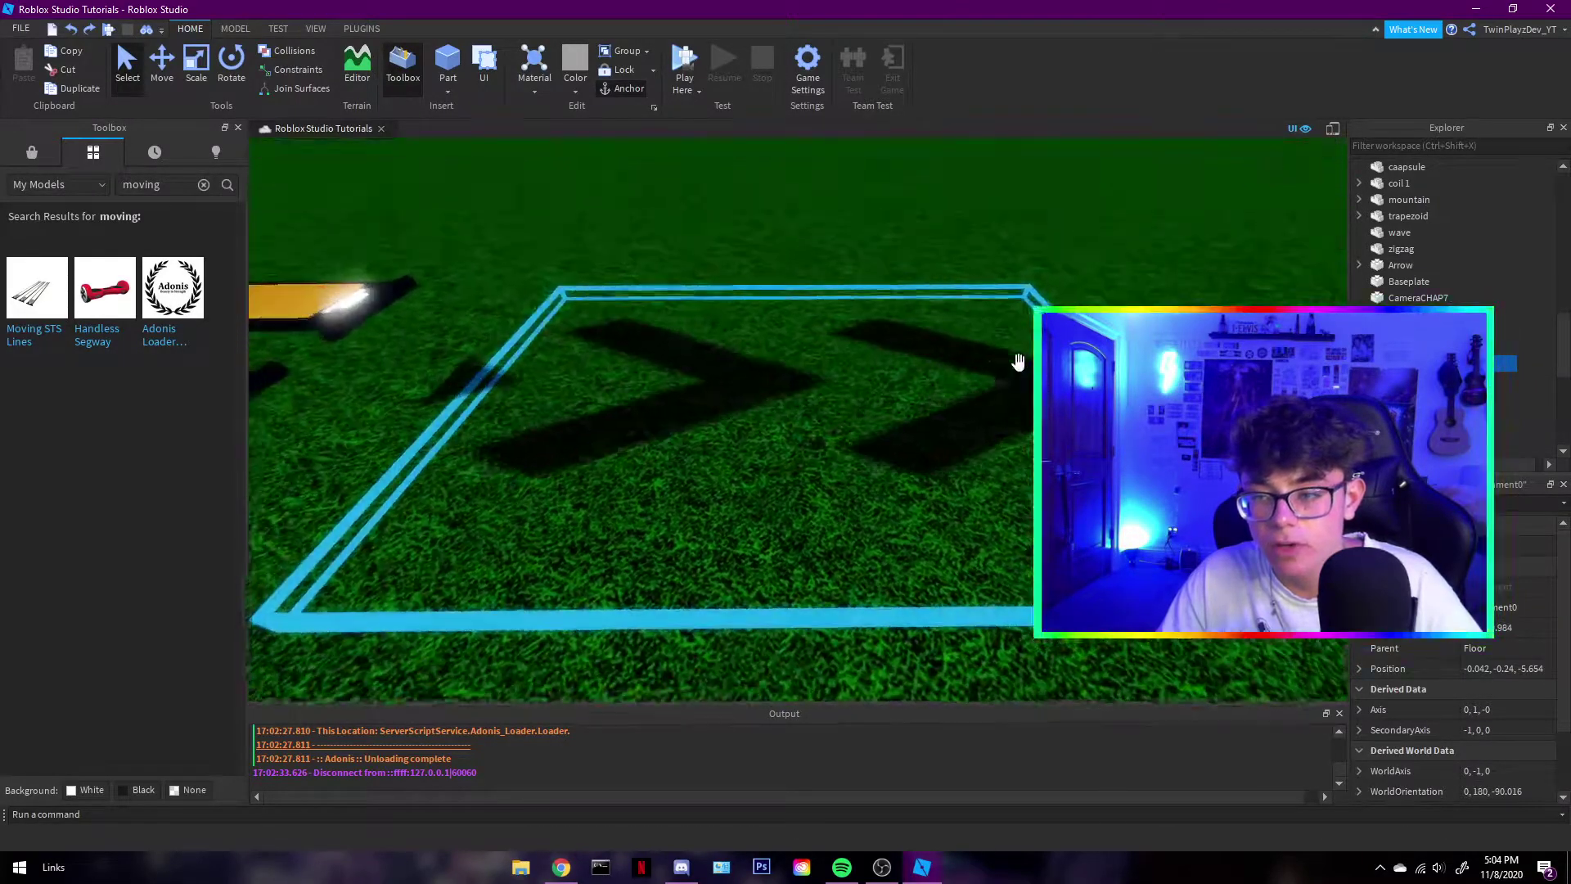
pyautogui.press('a')
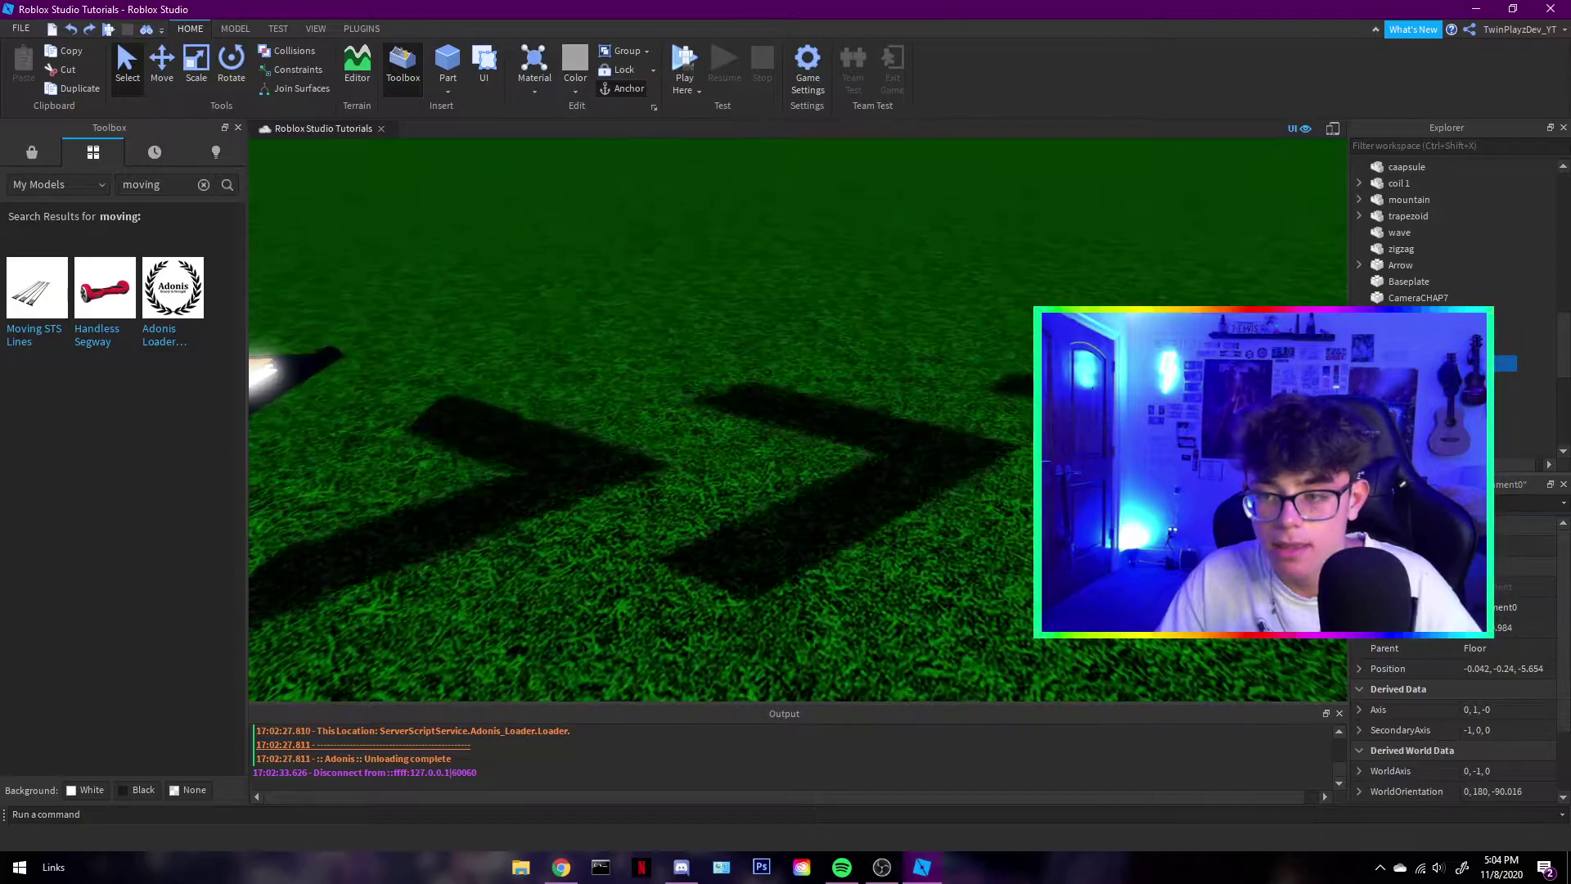
pyautogui.click(1439, 380)
pyautogui.press('a')
pyautogui.press('d')
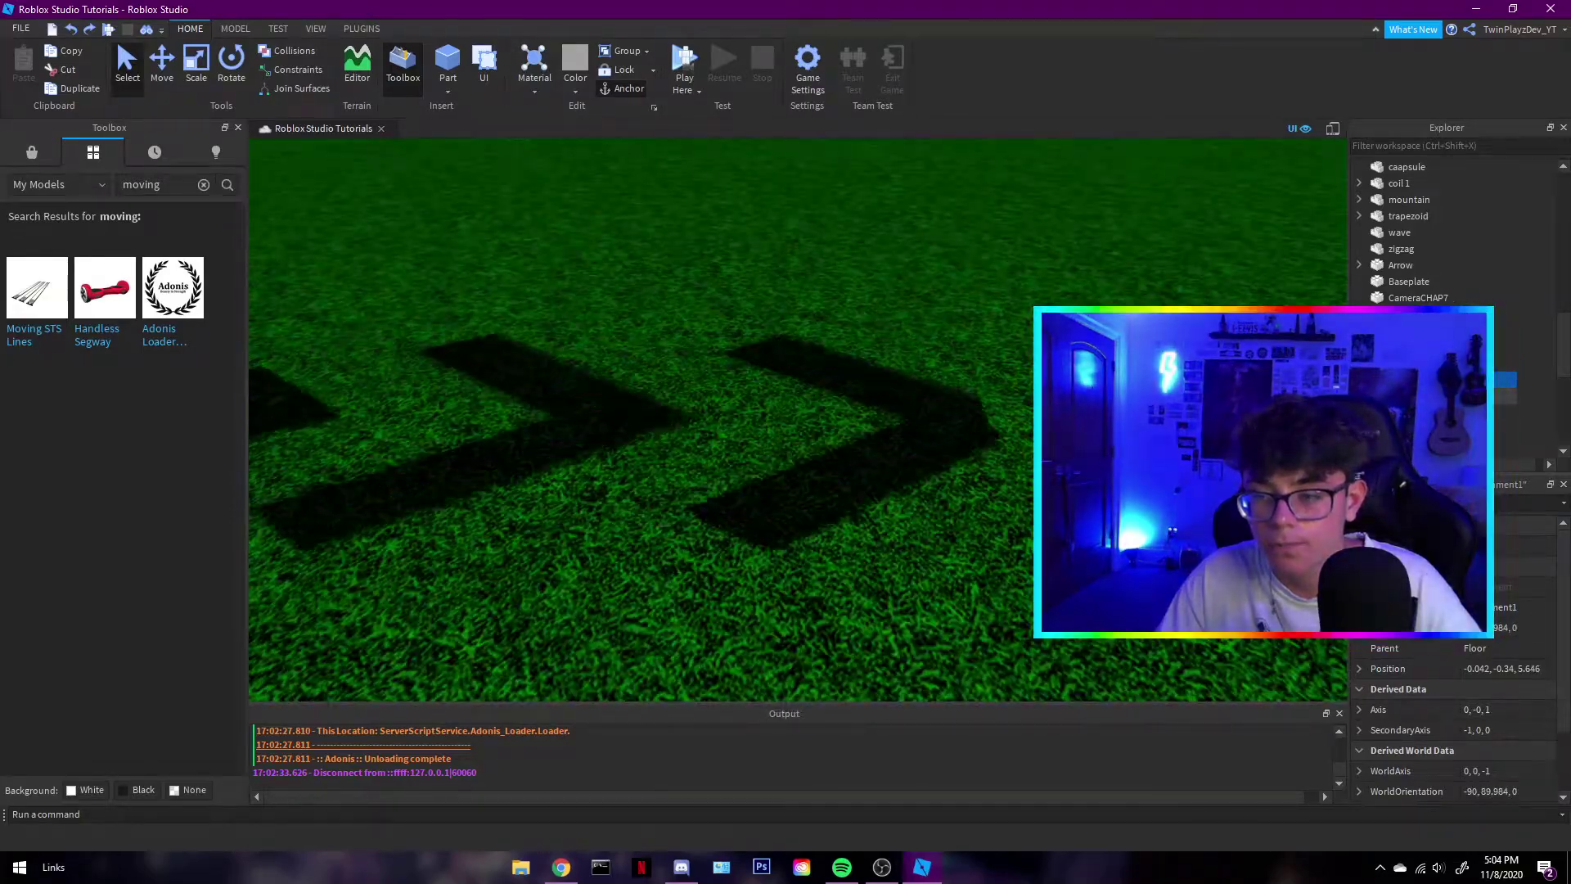
# Review which attachments are assigned to the Beam's Attachment0 and Attachment1 properties
pyautogui.click(1438, 396)
pyautogui.scroll(-4, 1508, 671)
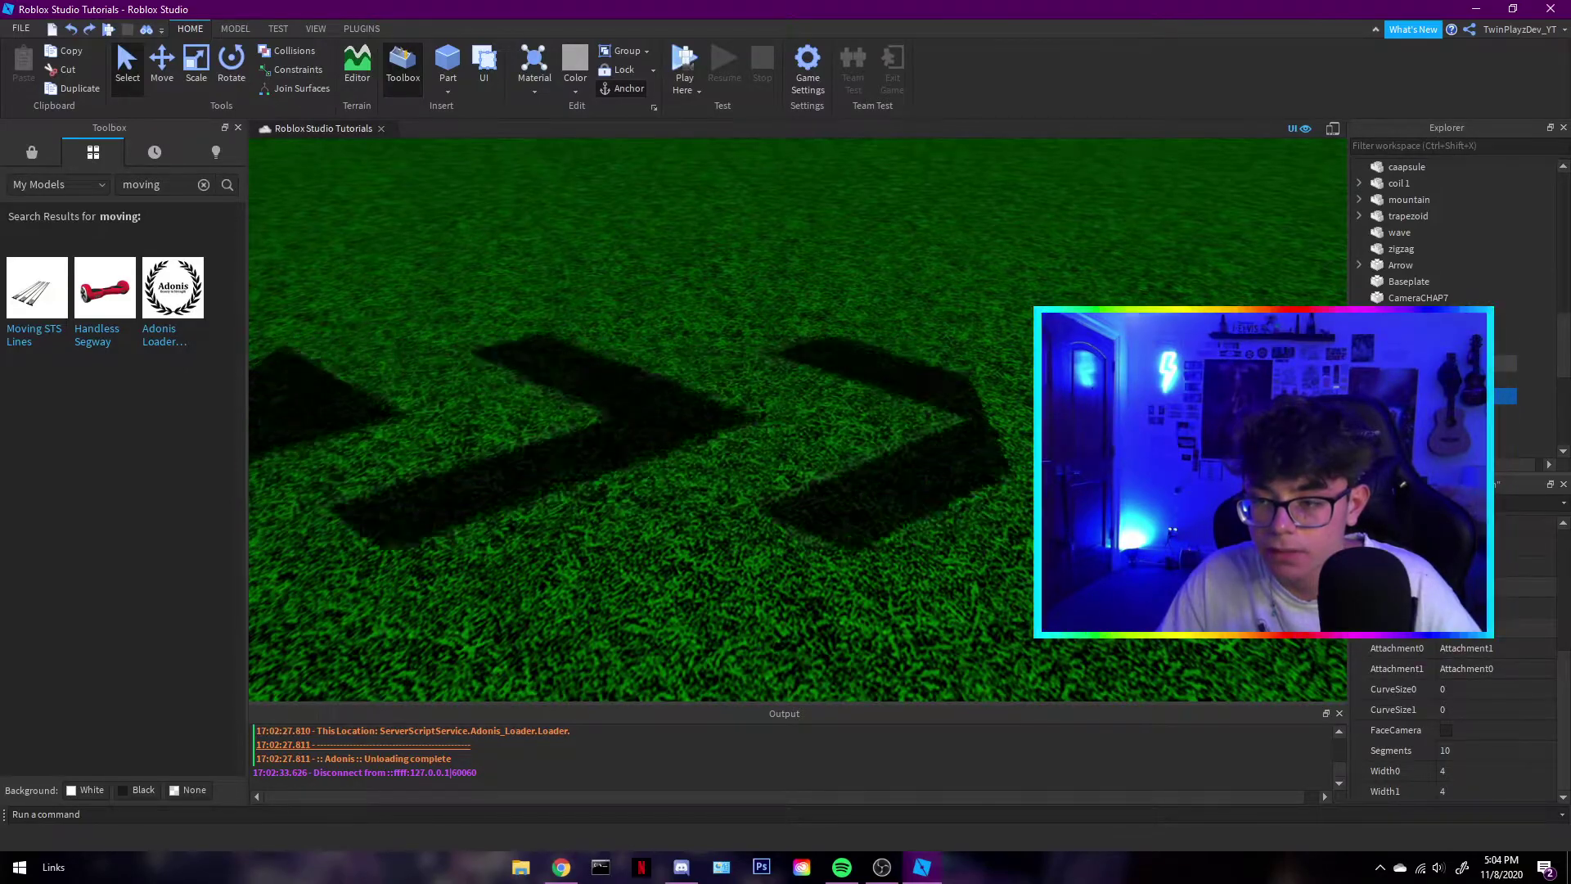
pyautogui.press('a')
pyautogui.press('d')
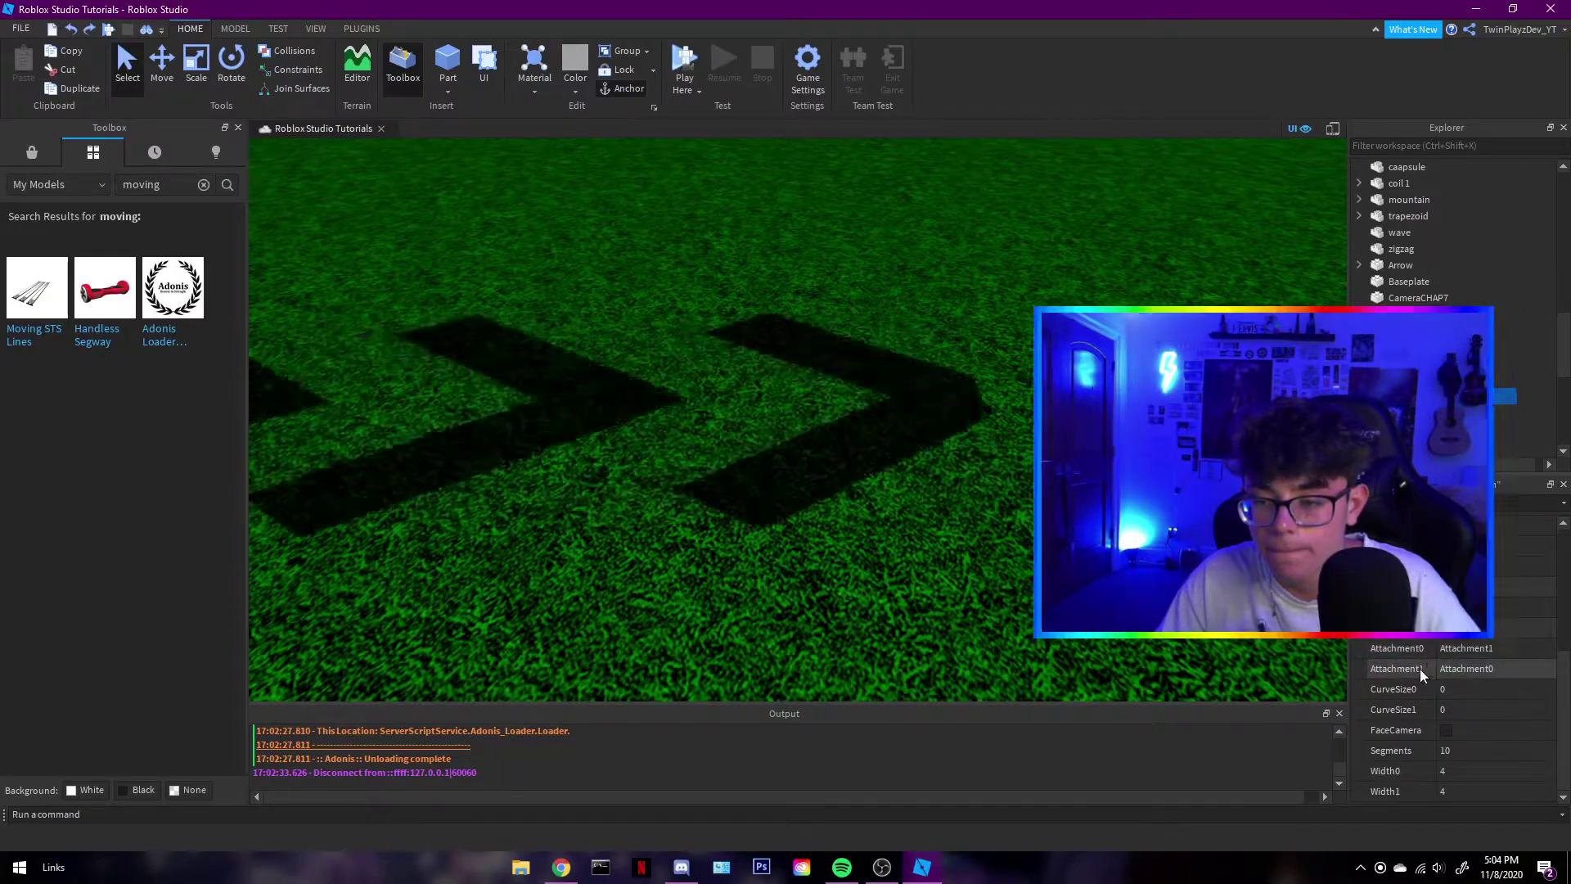
pyautogui.click(1410, 671)
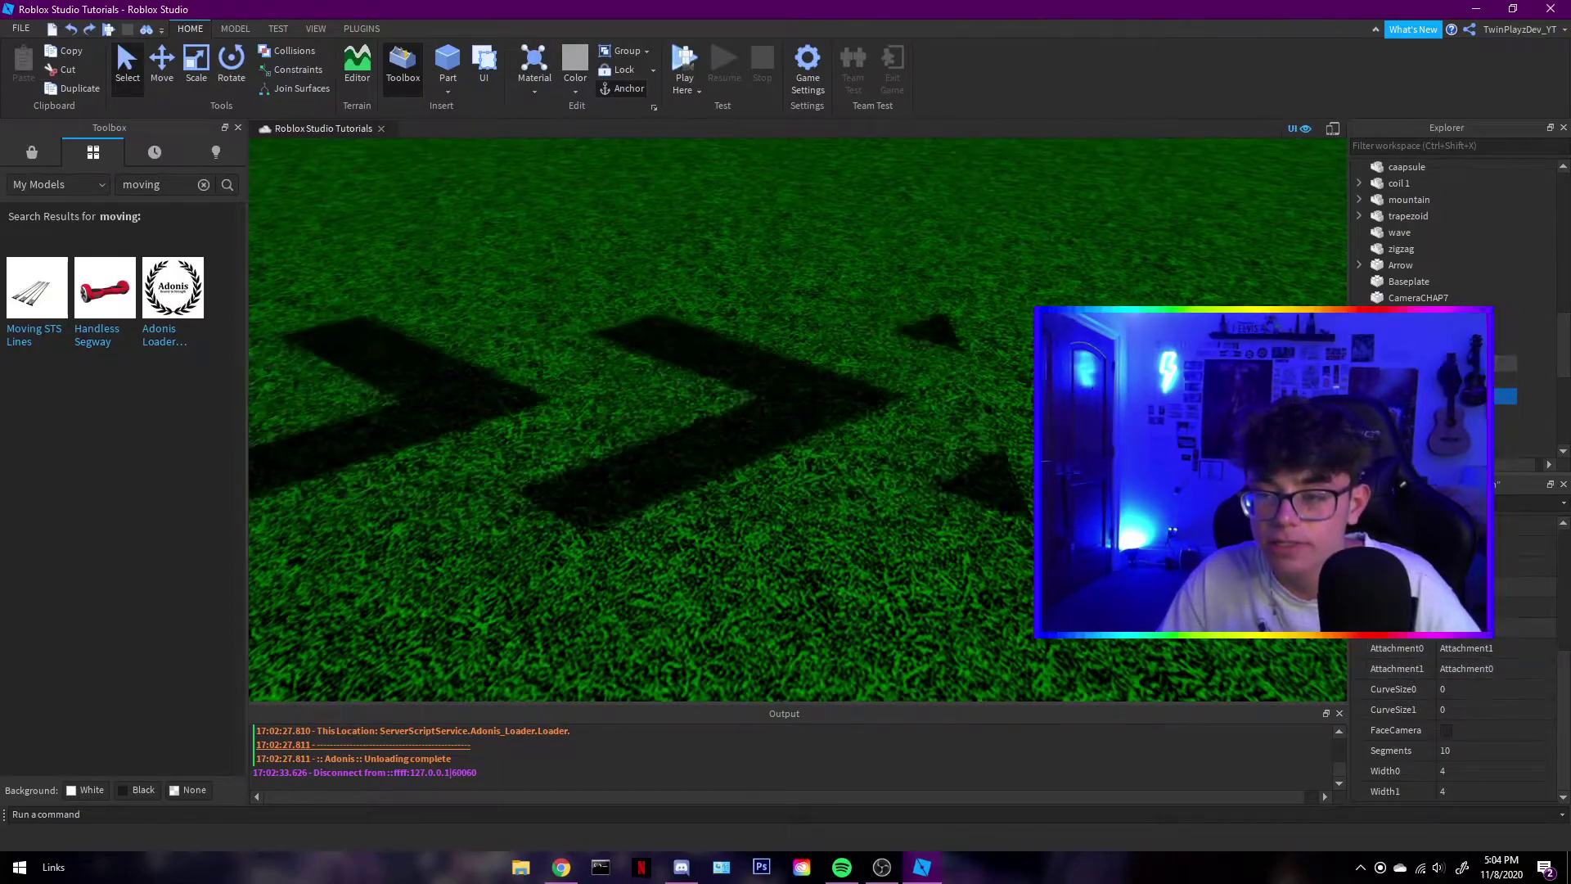
# Compare the positions of the Floor part's two attachments at the start and end of the arrows
pyautogui.moveTo(1146, 458); pyautogui.dragTo(1097, 458, button='right')
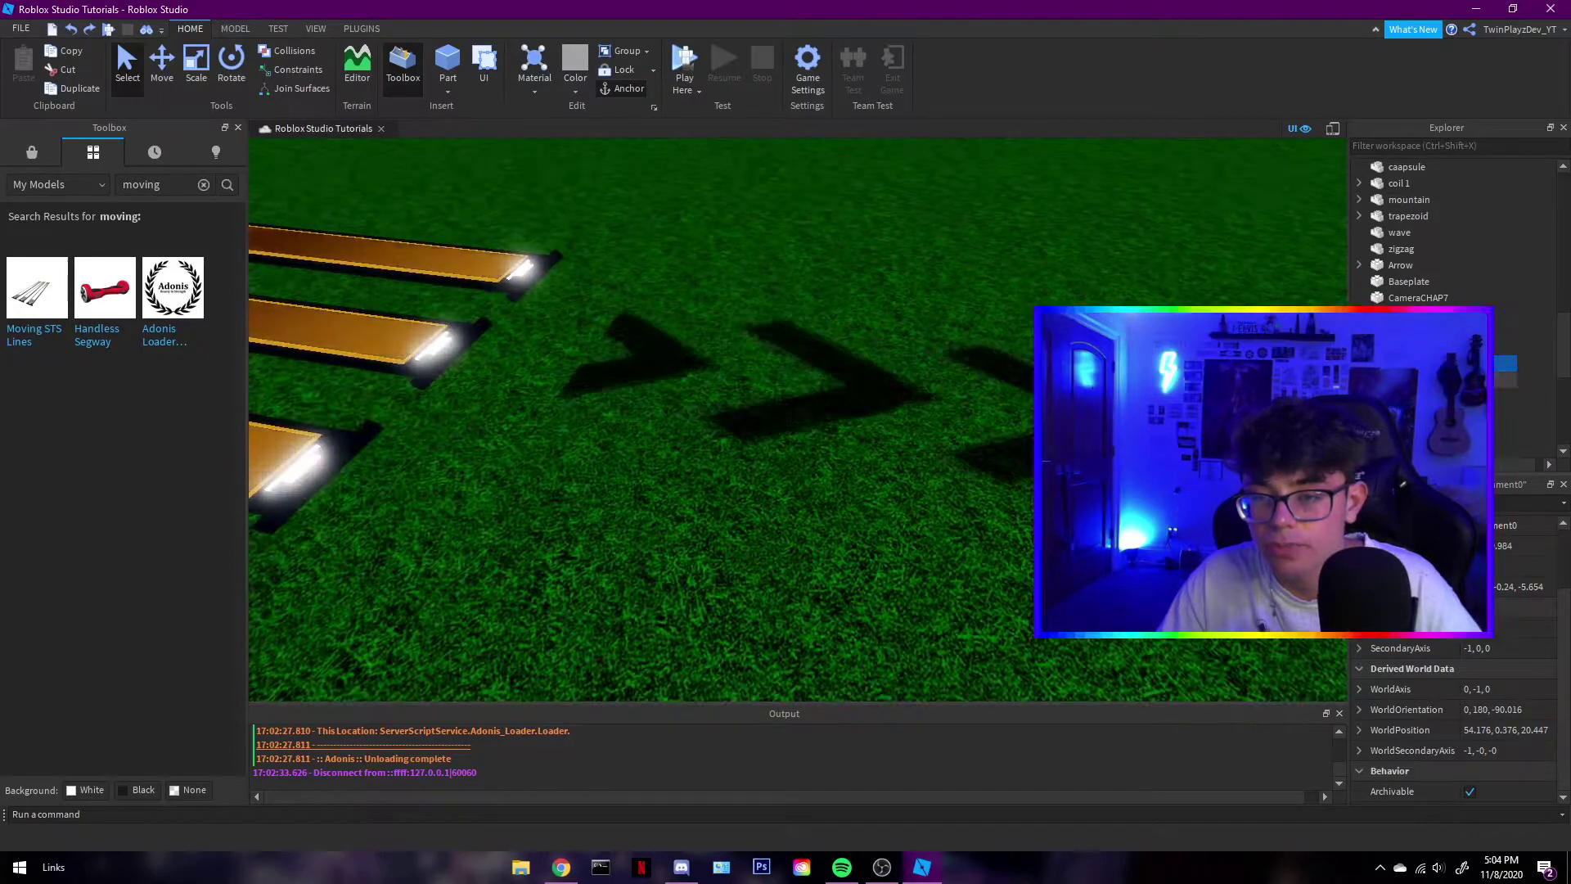
pyautogui.click(1420, 380)
pyautogui.press('Down')
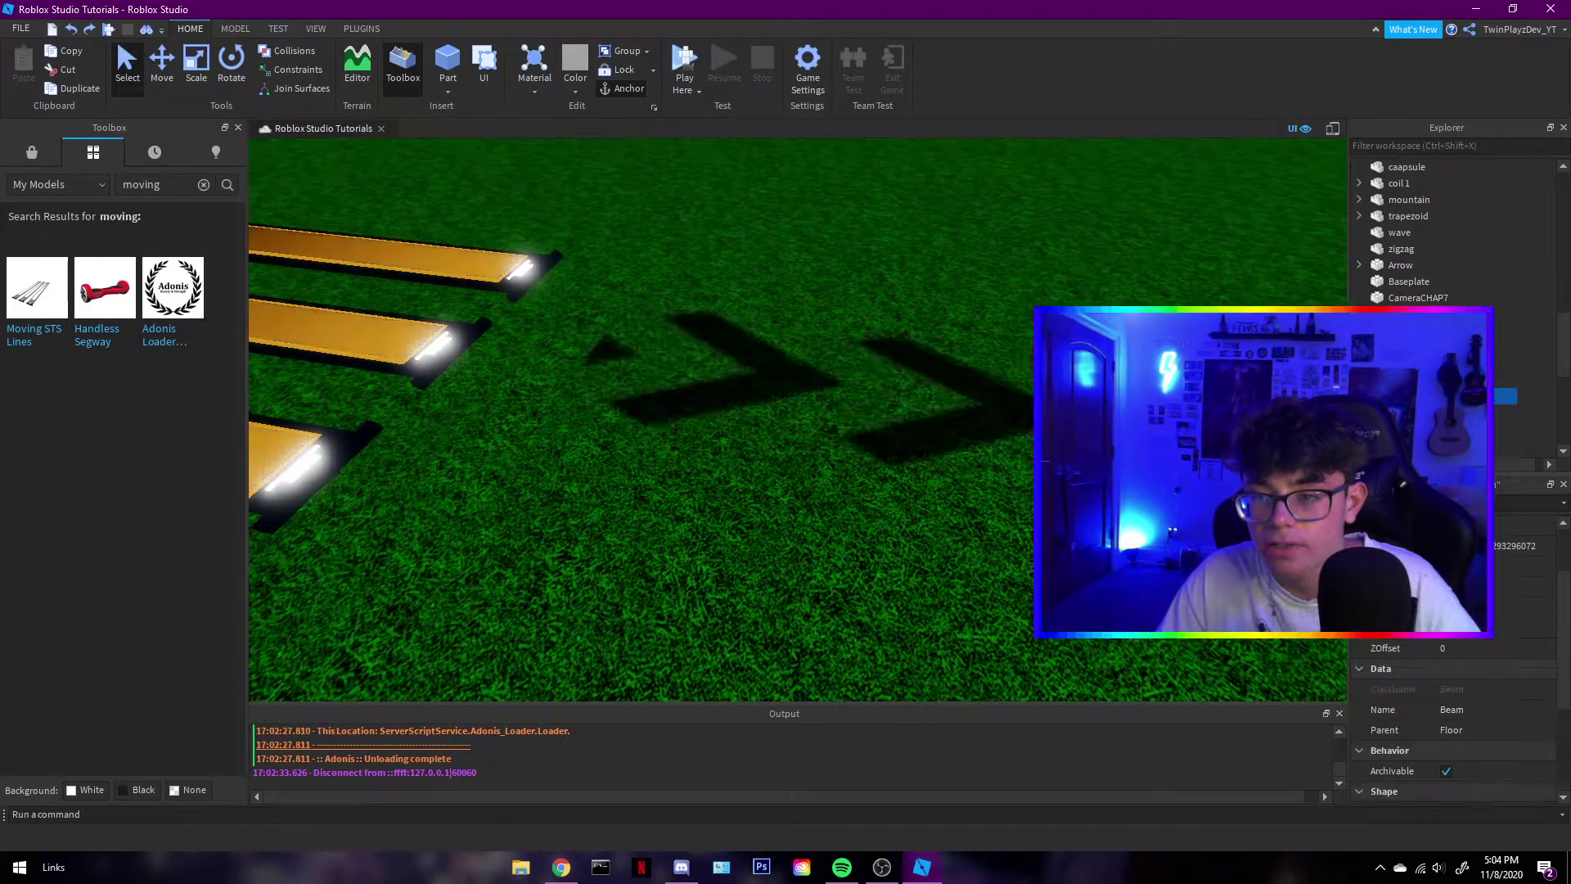
pyautogui.click(1419, 363)
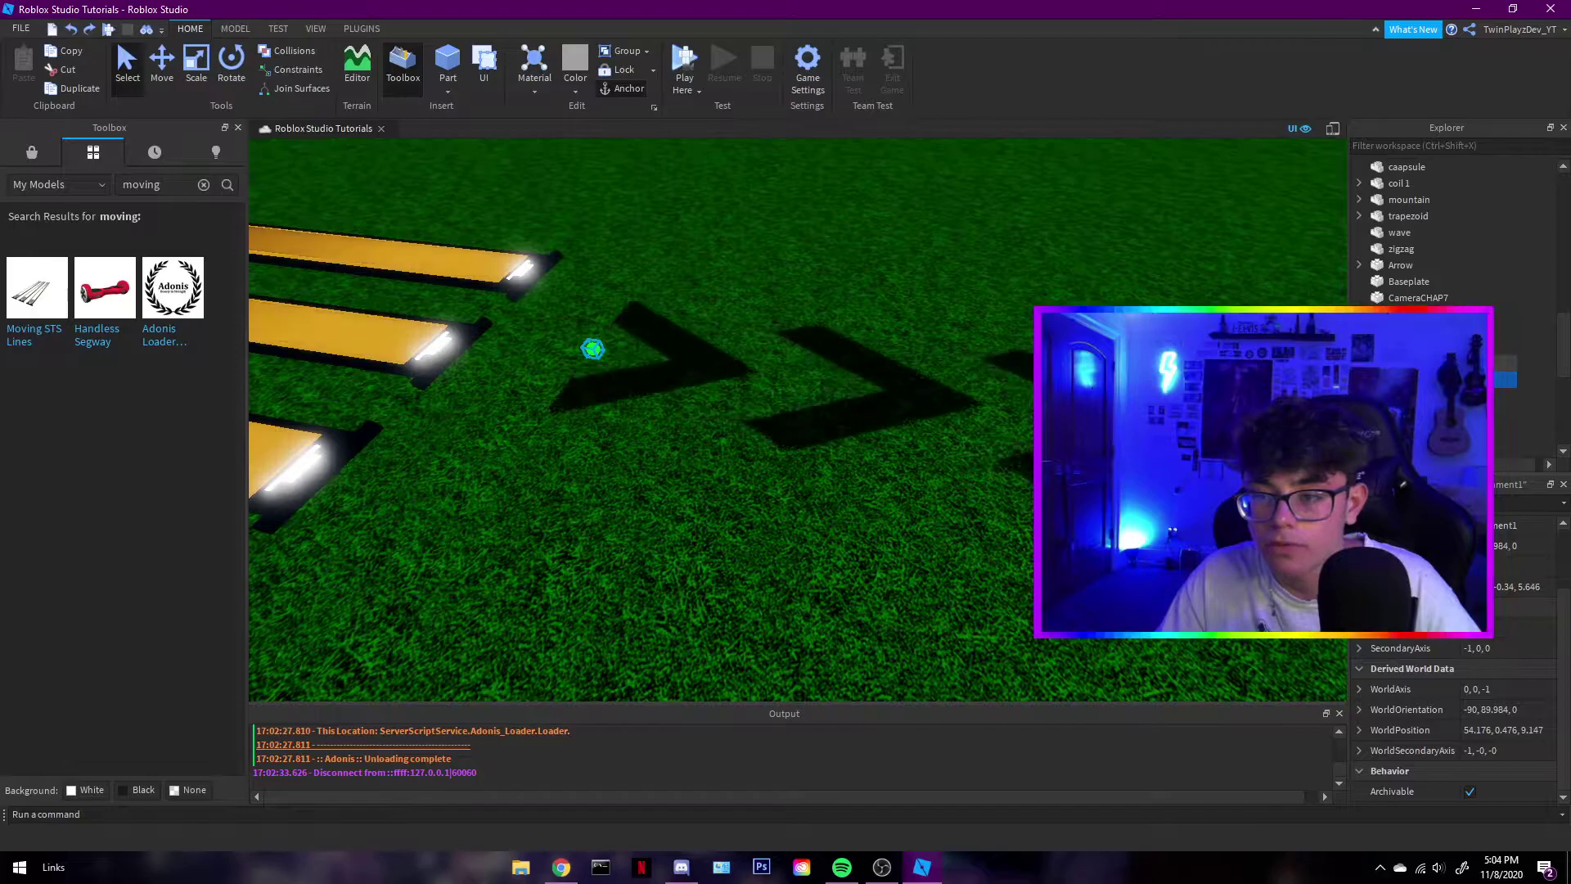
# Try moving Attachment0 along the arrows to about the middle of the Floor part, and undo the move
pyautogui.click(169, 77)
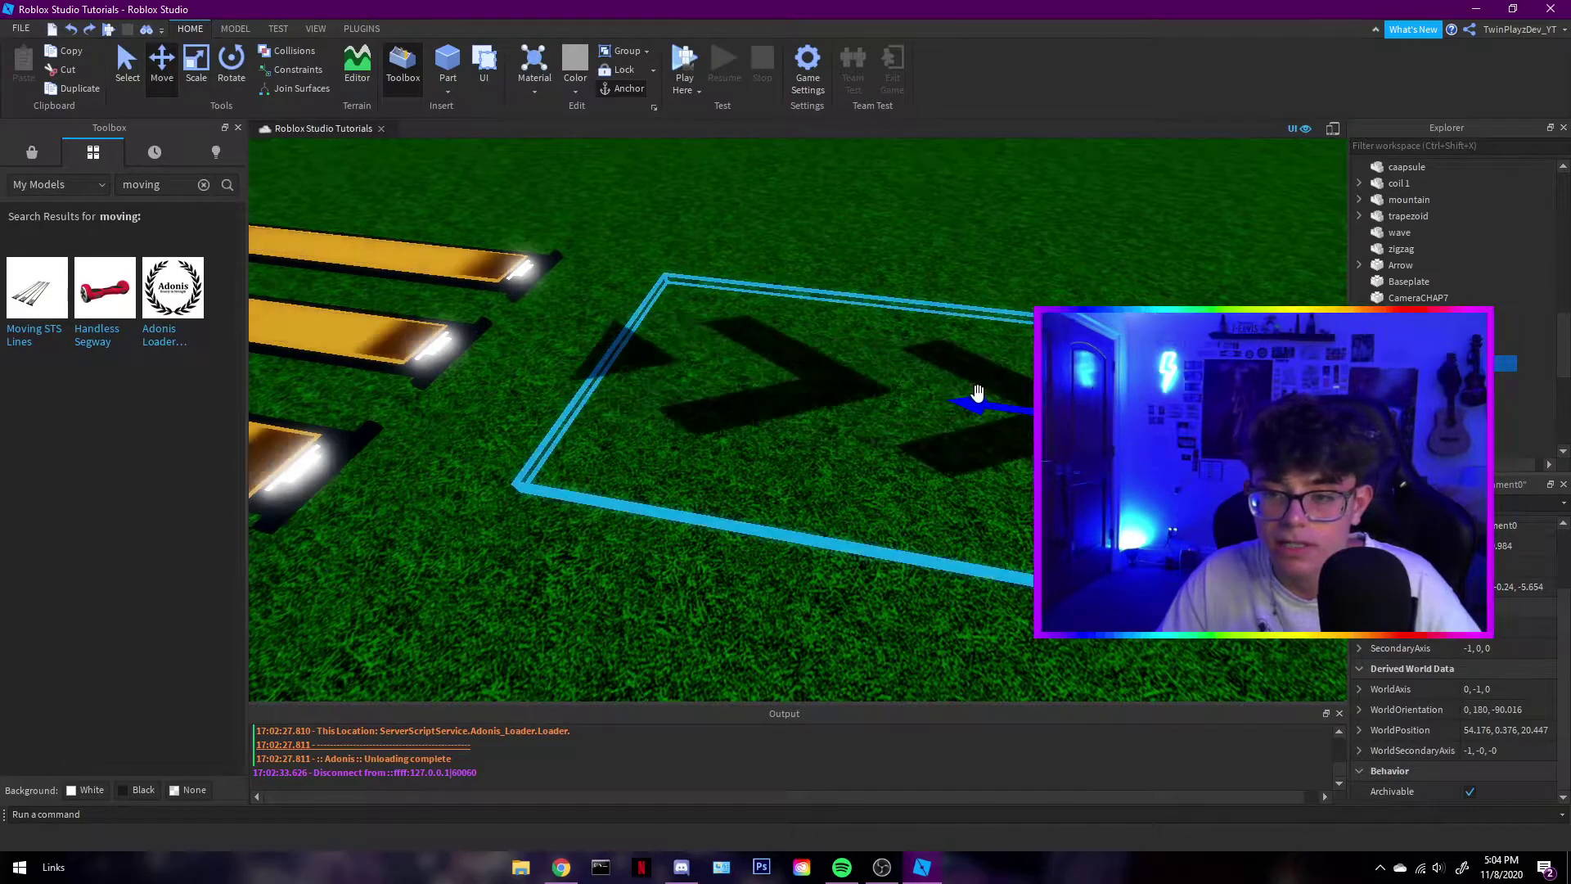
pyautogui.moveTo(894, 393); pyautogui.dragTo(739, 381)
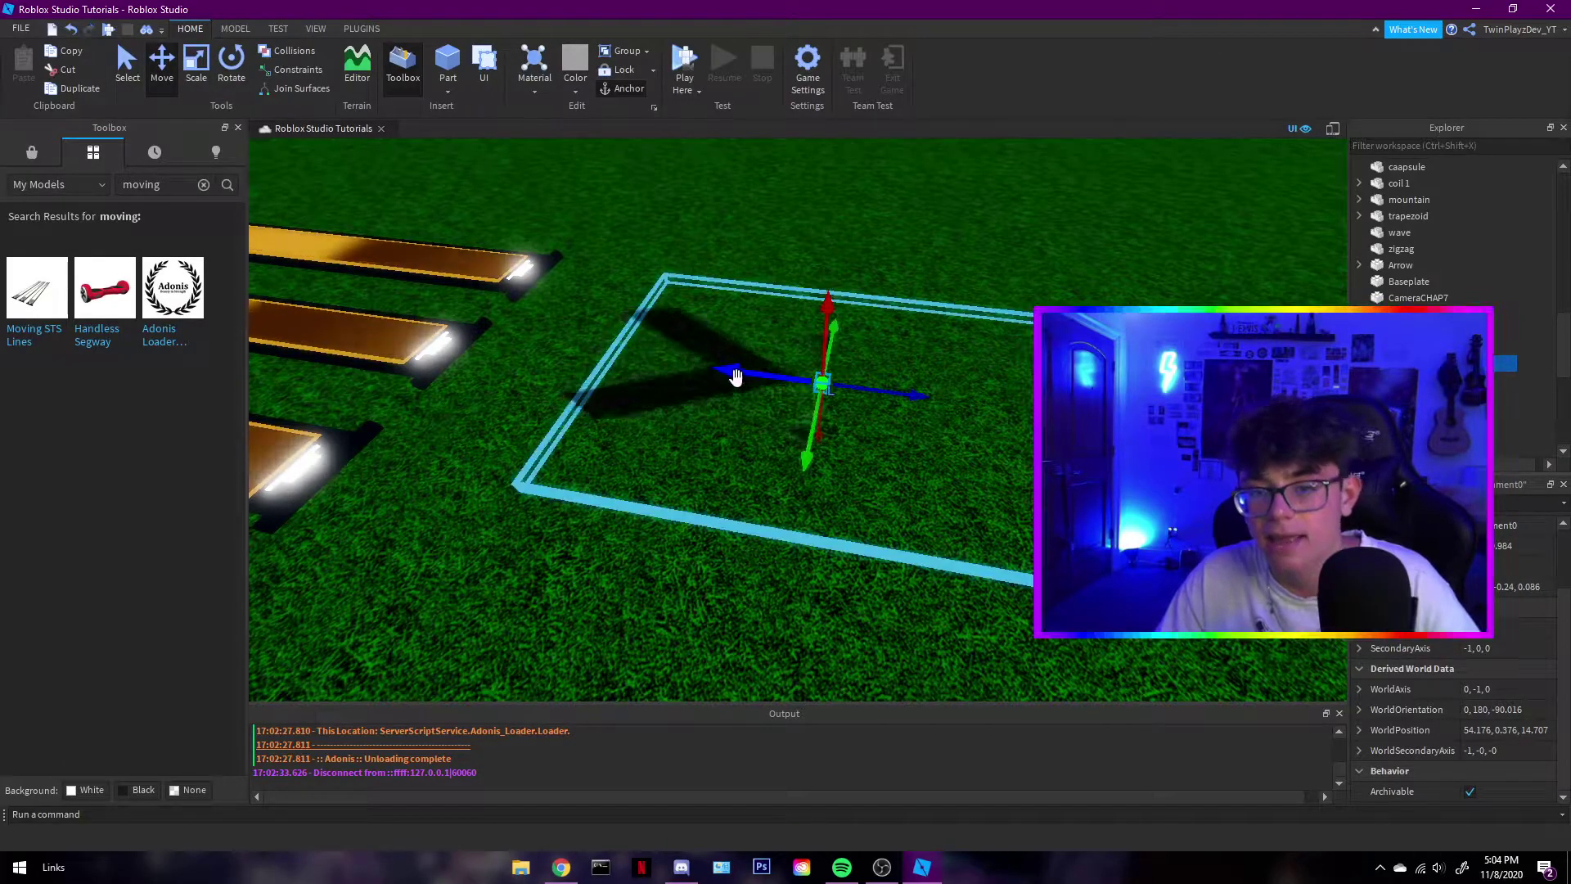
pyautogui.hotkey('ctrl', 'z')
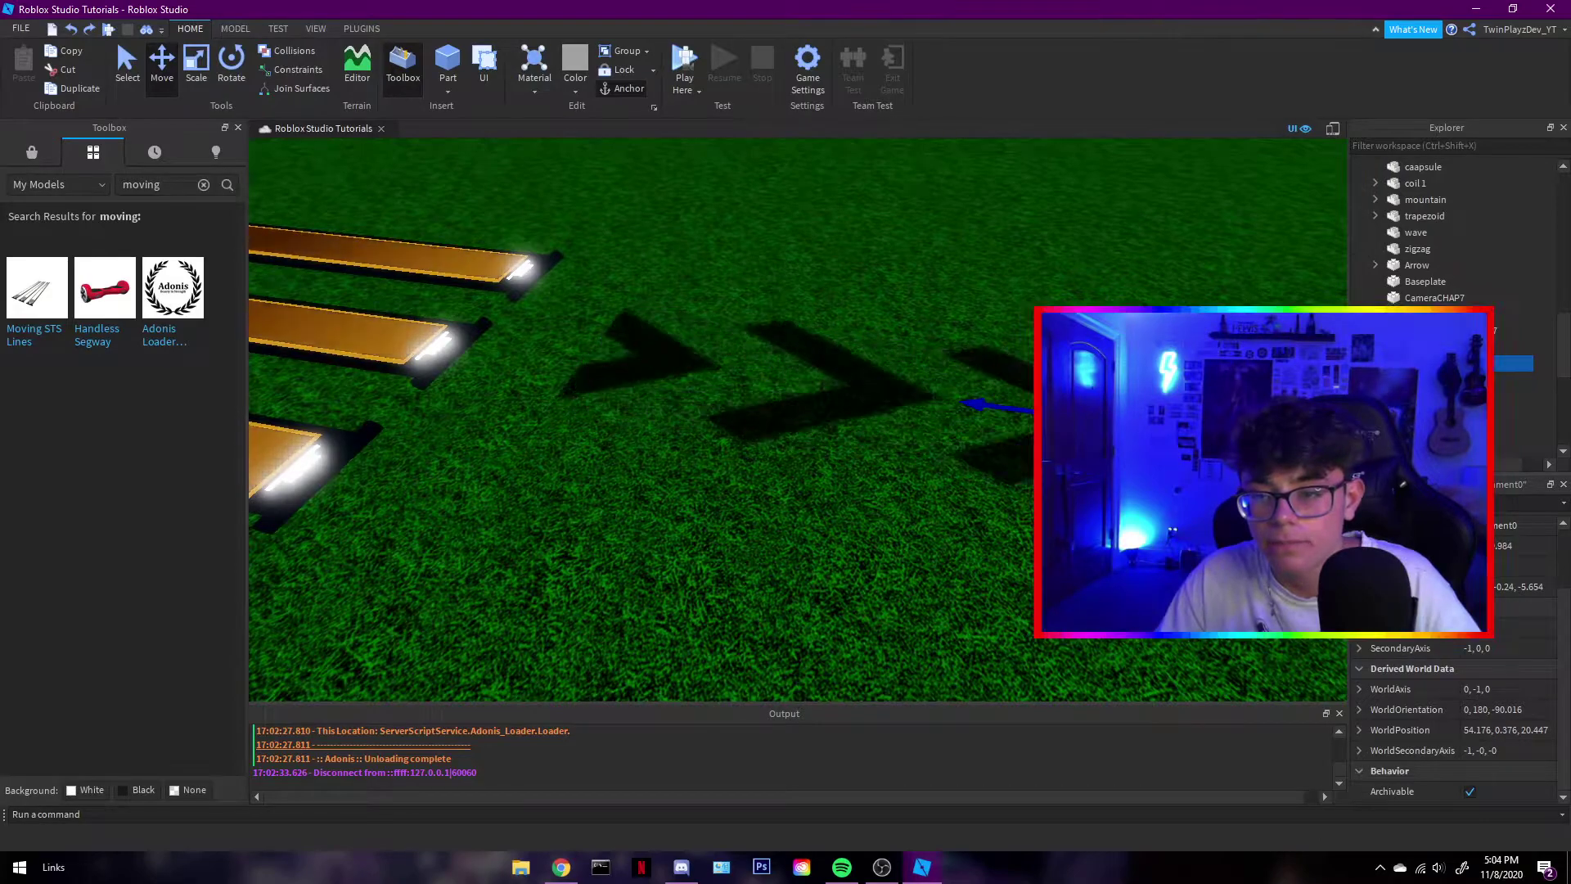
# Try moving Attachment0 sideways beyond the Floor part's edges to skew the arrows, and return it to its original position
pyautogui.moveTo(1088, 385); pyautogui.dragTo(1145, 589)
pyautogui.moveTo(985, 339); pyautogui.dragTo(985, 339, button='right')
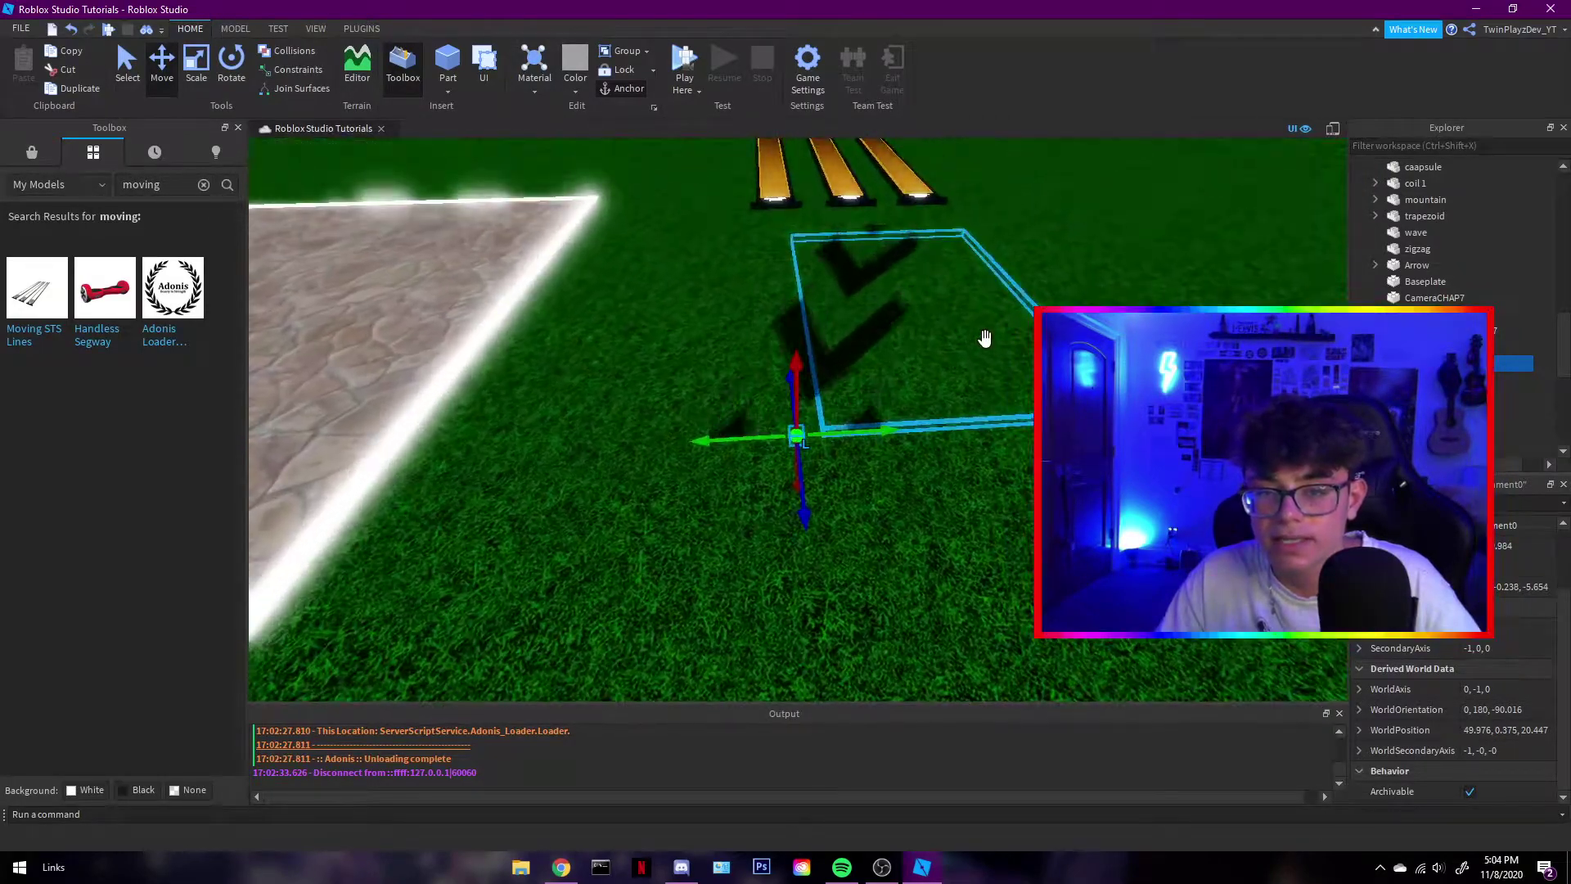
pyautogui.moveTo(887, 434); pyautogui.dragTo(652, 423)
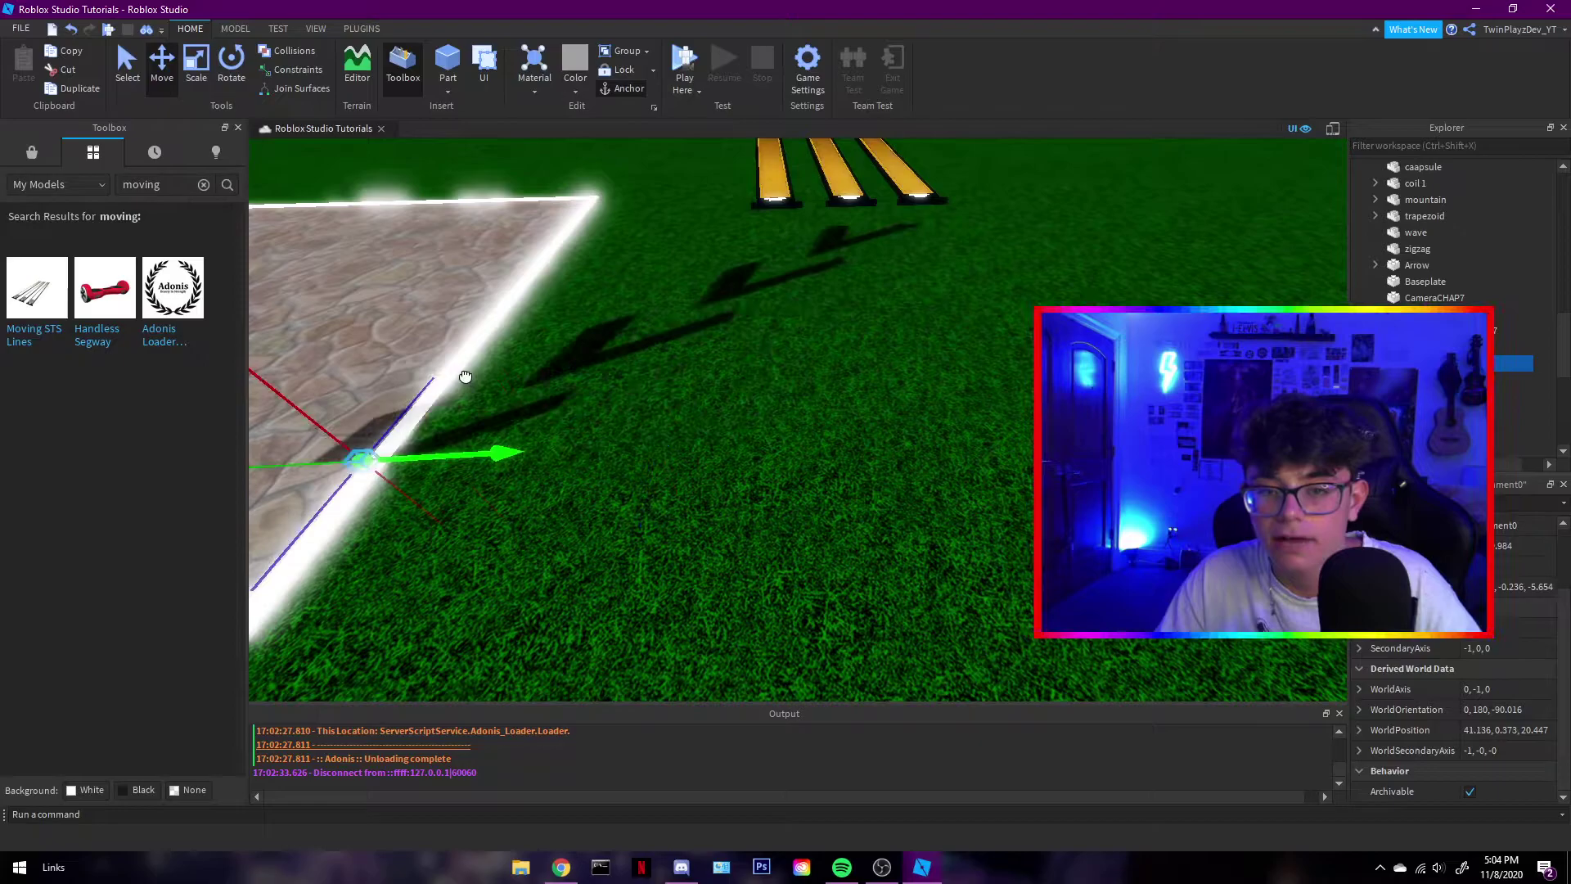
pyautogui.moveTo(465, 377); pyautogui.dragTo(510, 342)
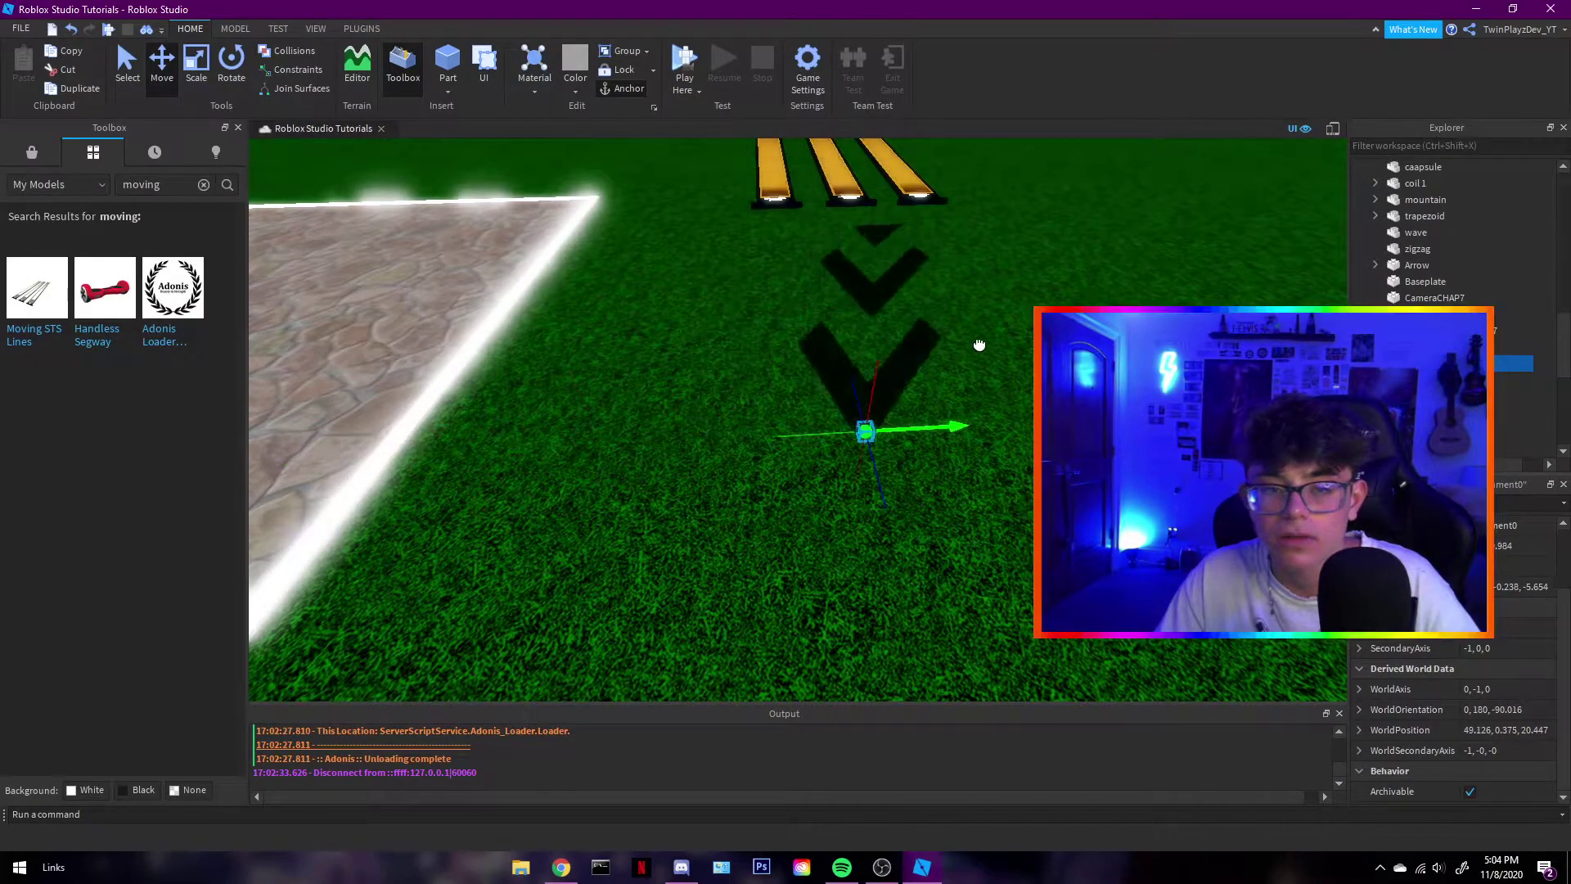
pyautogui.moveTo(979, 344); pyautogui.dragTo(1029, 350)
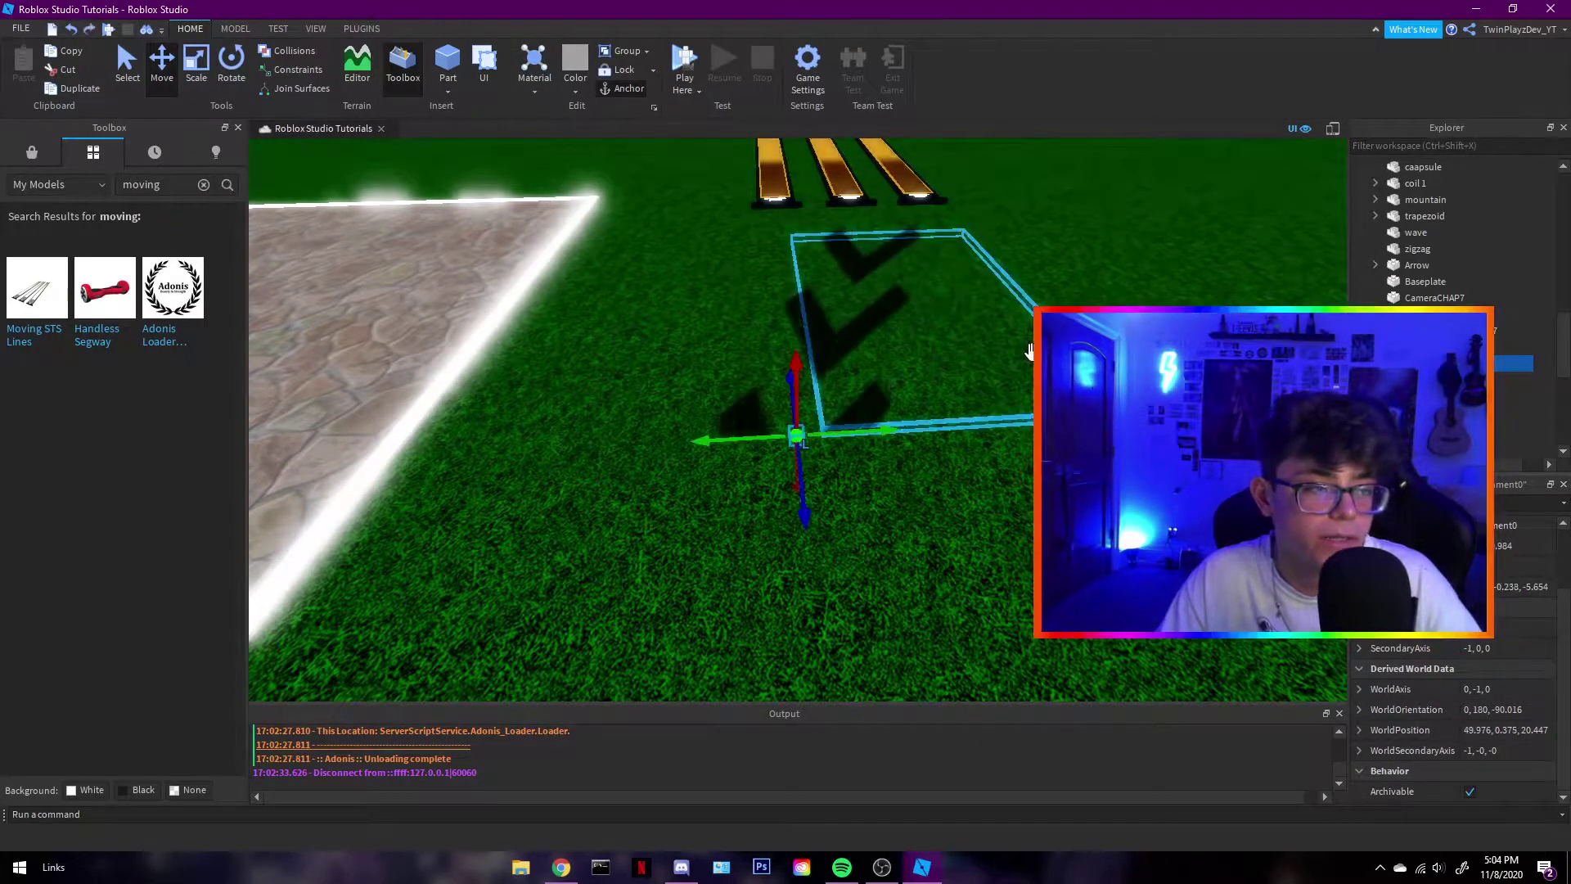
pyautogui.moveTo(894, 430); pyautogui.dragTo(1082, 421)
pyautogui.click(1082, 442)
pyautogui.moveTo(1082, 442); pyautogui.dragTo(1227, 360, button='right')
# Switch to the Roblox website in the browser and open the Decals category of the developer Library
pyautogui.click(1441, 396)
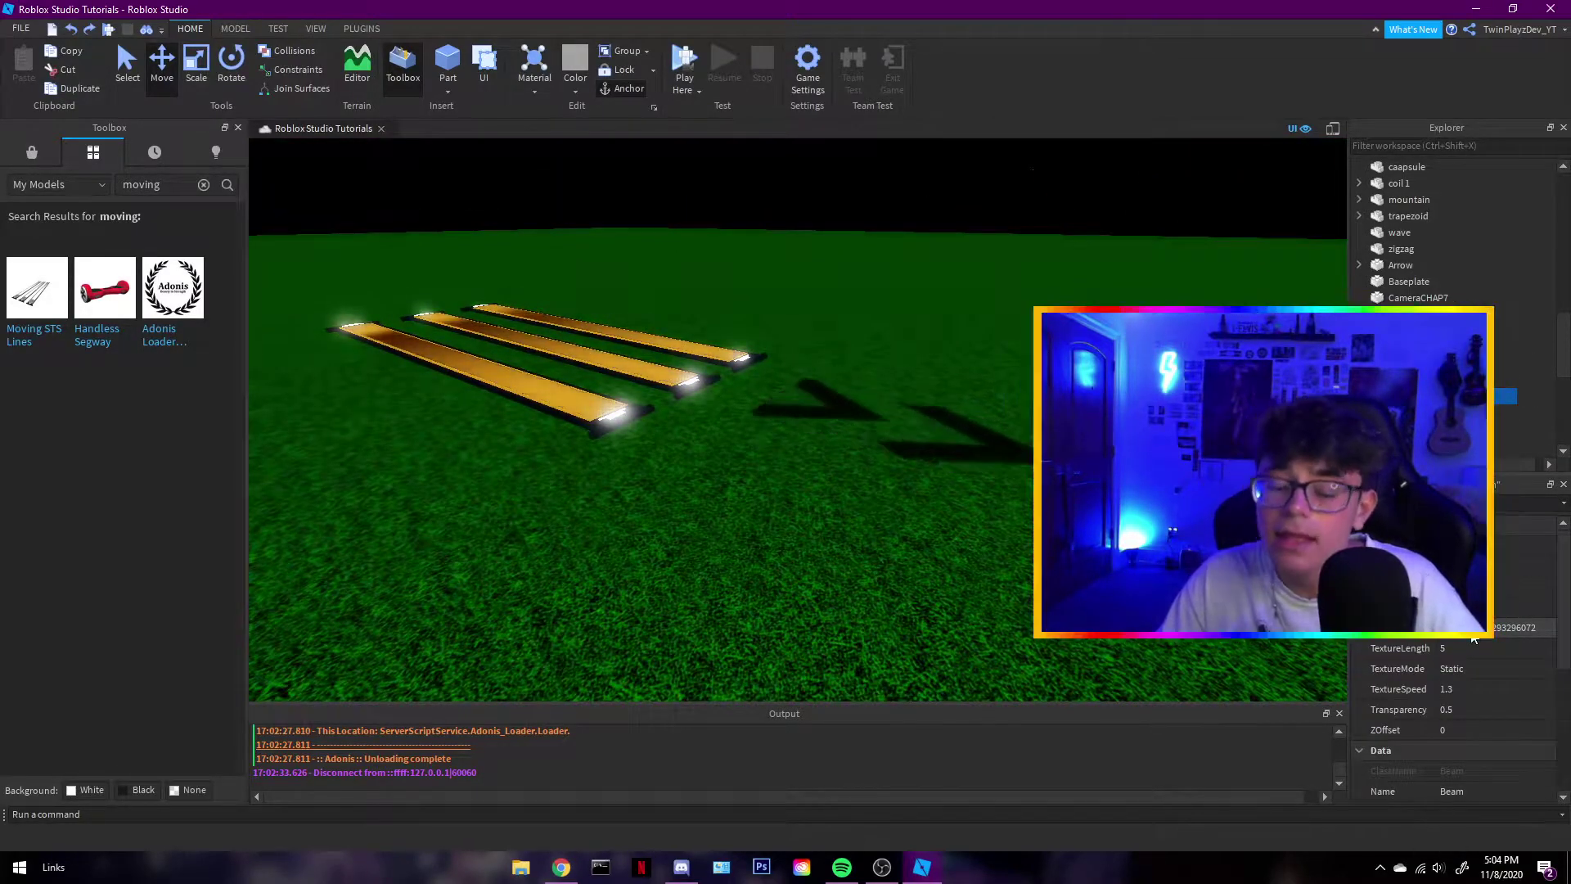
pyautogui.click(779, 350)
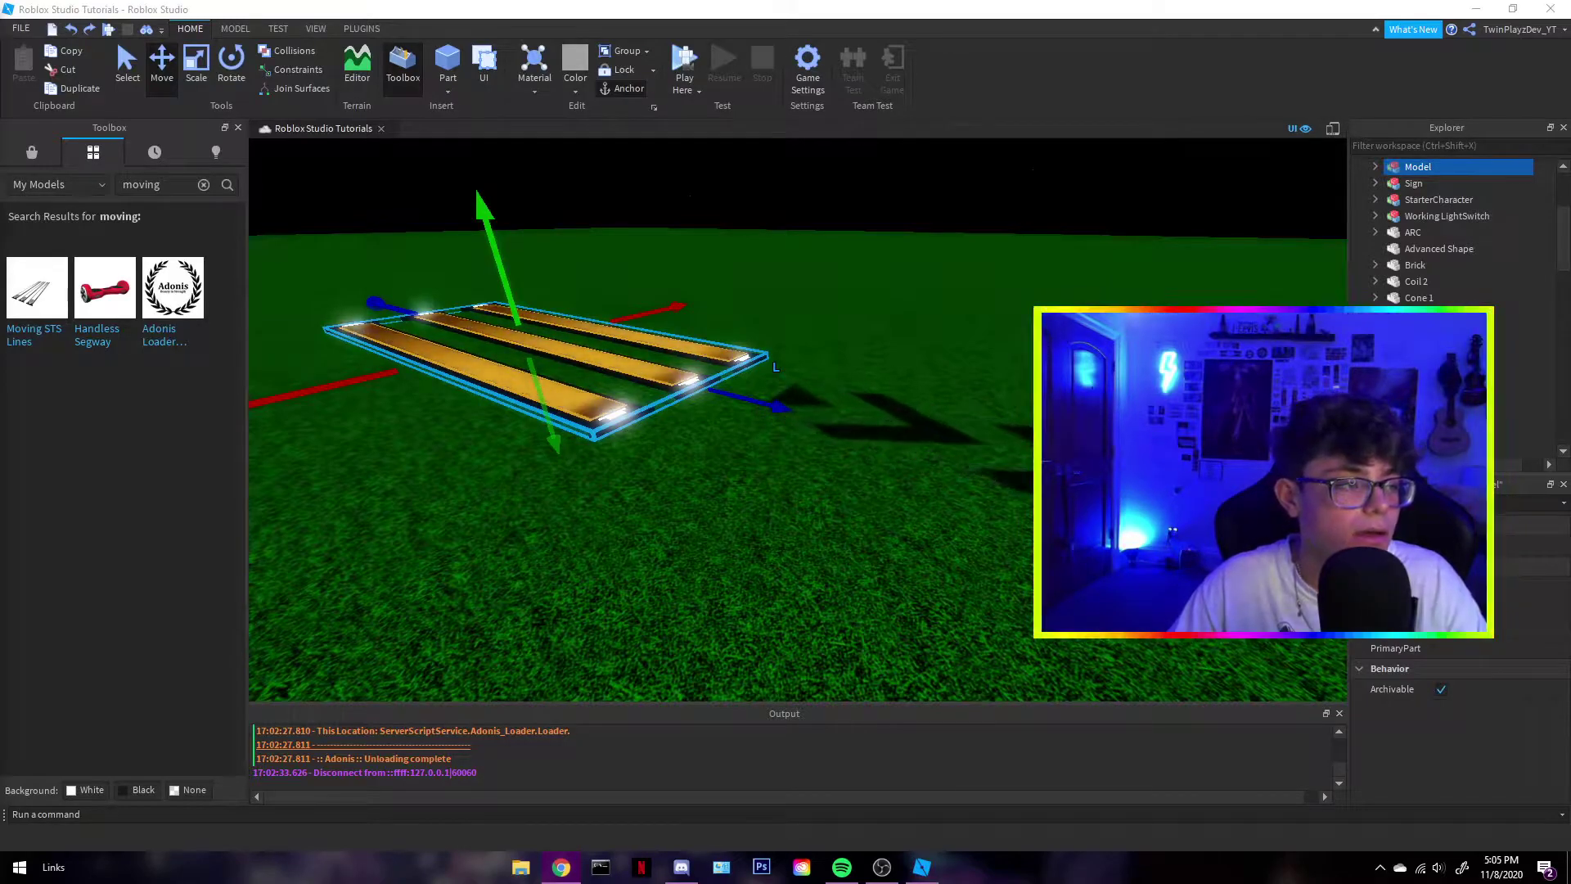
pyautogui.moveTo(0, 41); pyautogui.dragTo(886, 66)
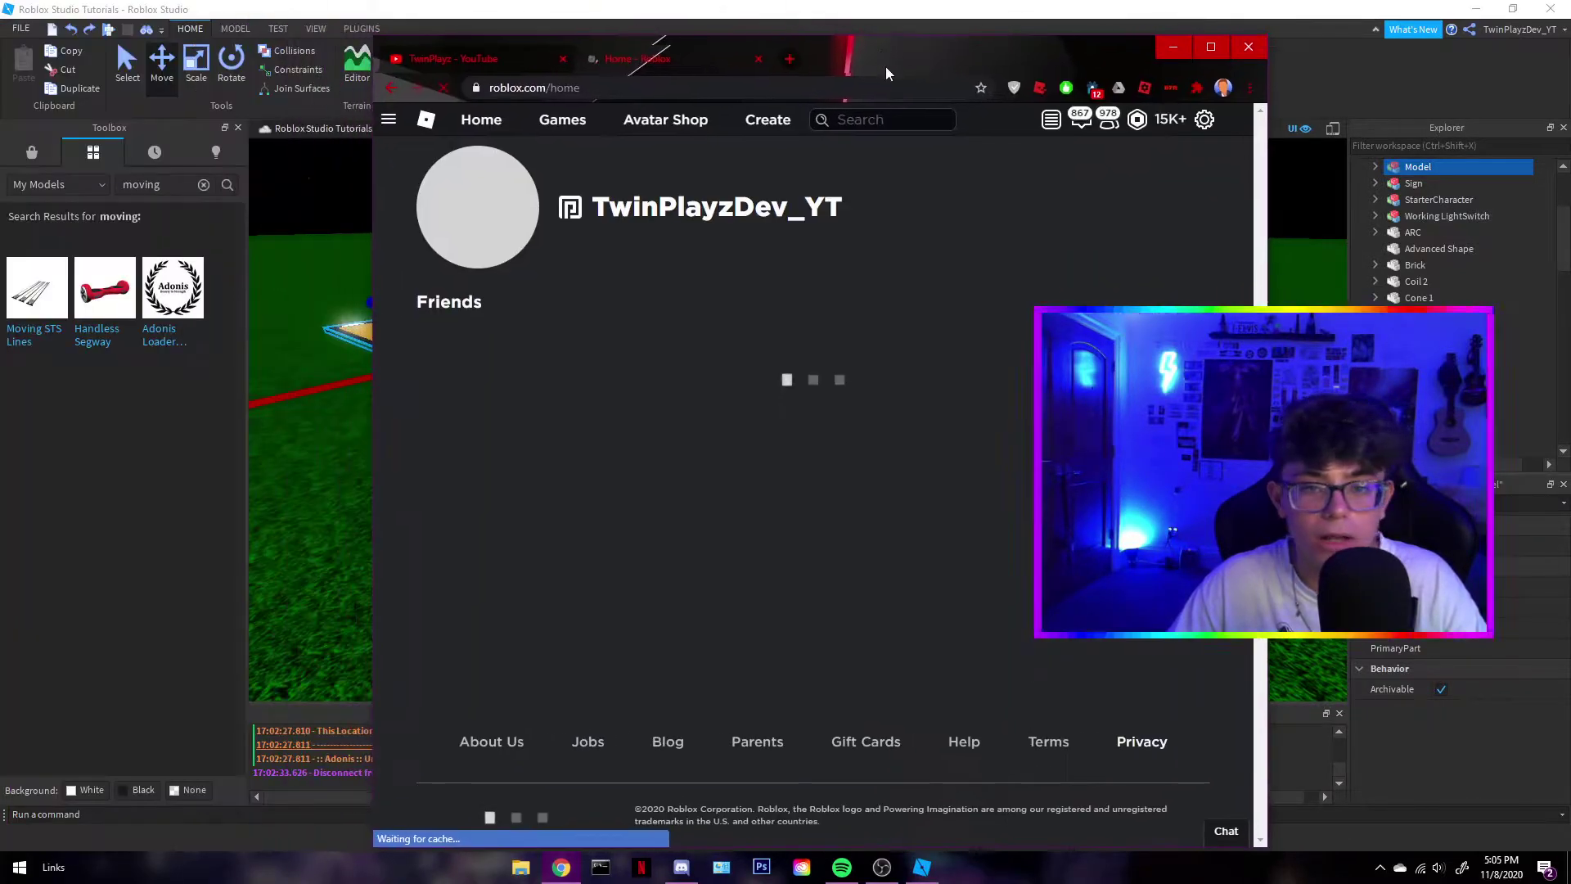
pyautogui.click(756, 135)
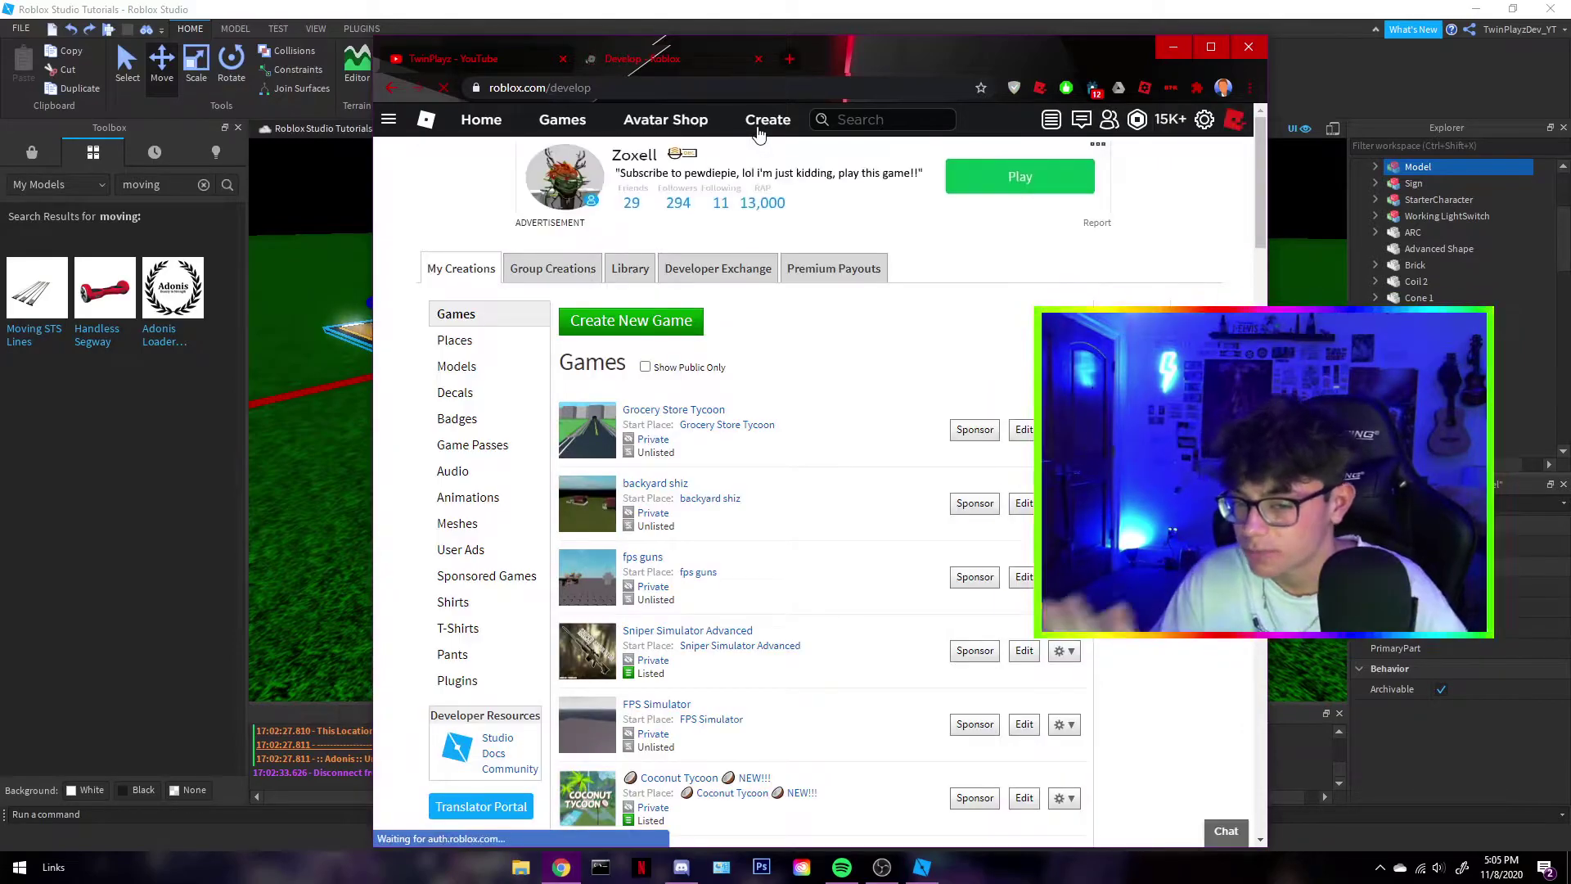
pyautogui.click(631, 274)
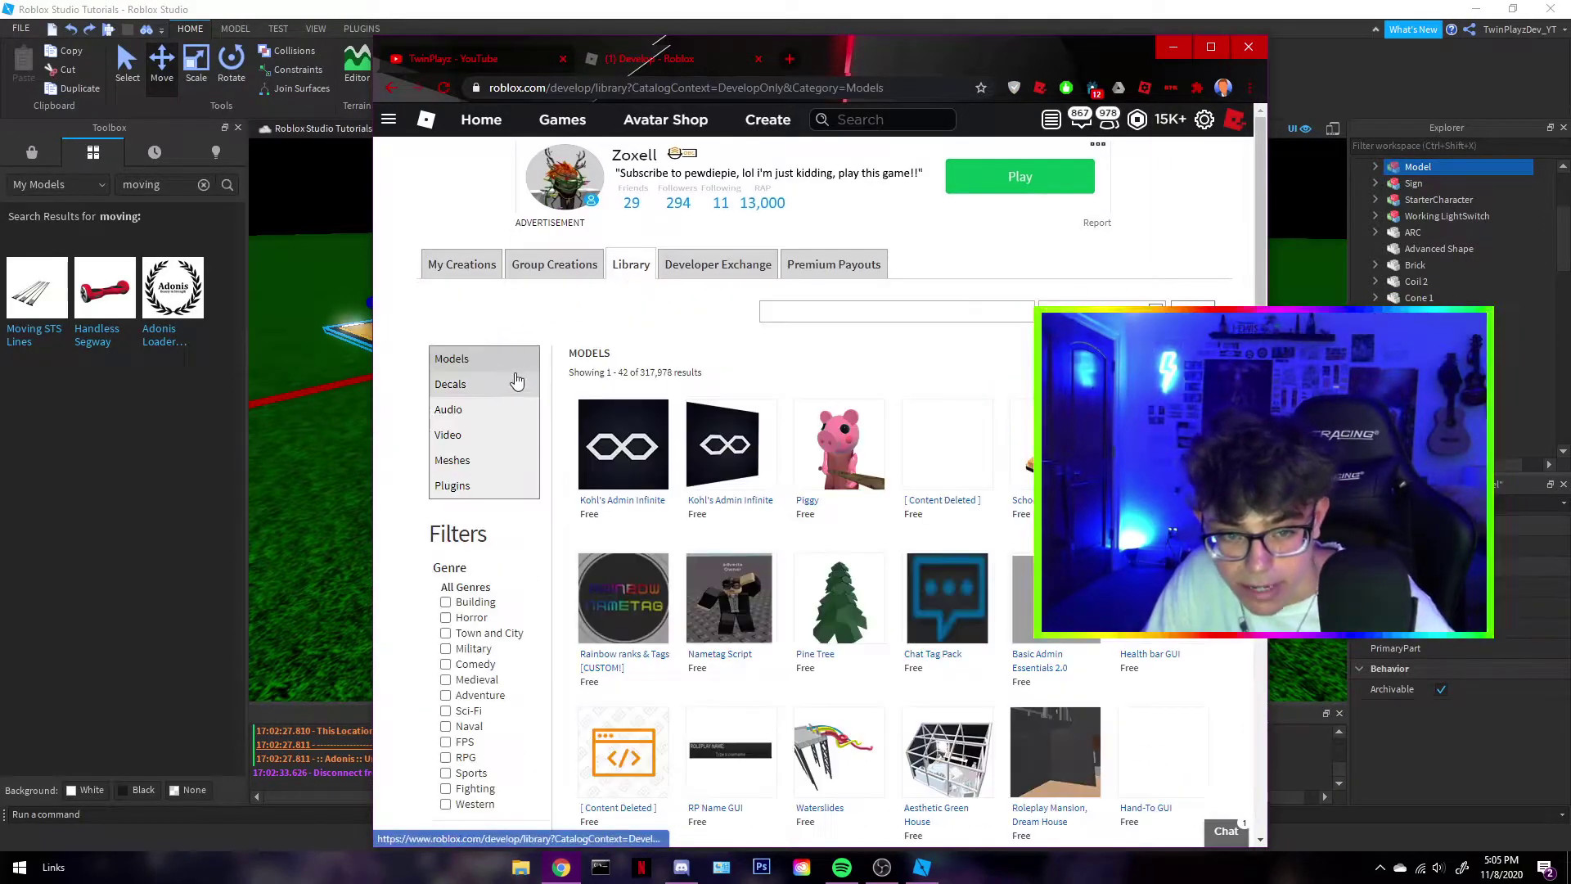
pyautogui.click(450, 384)
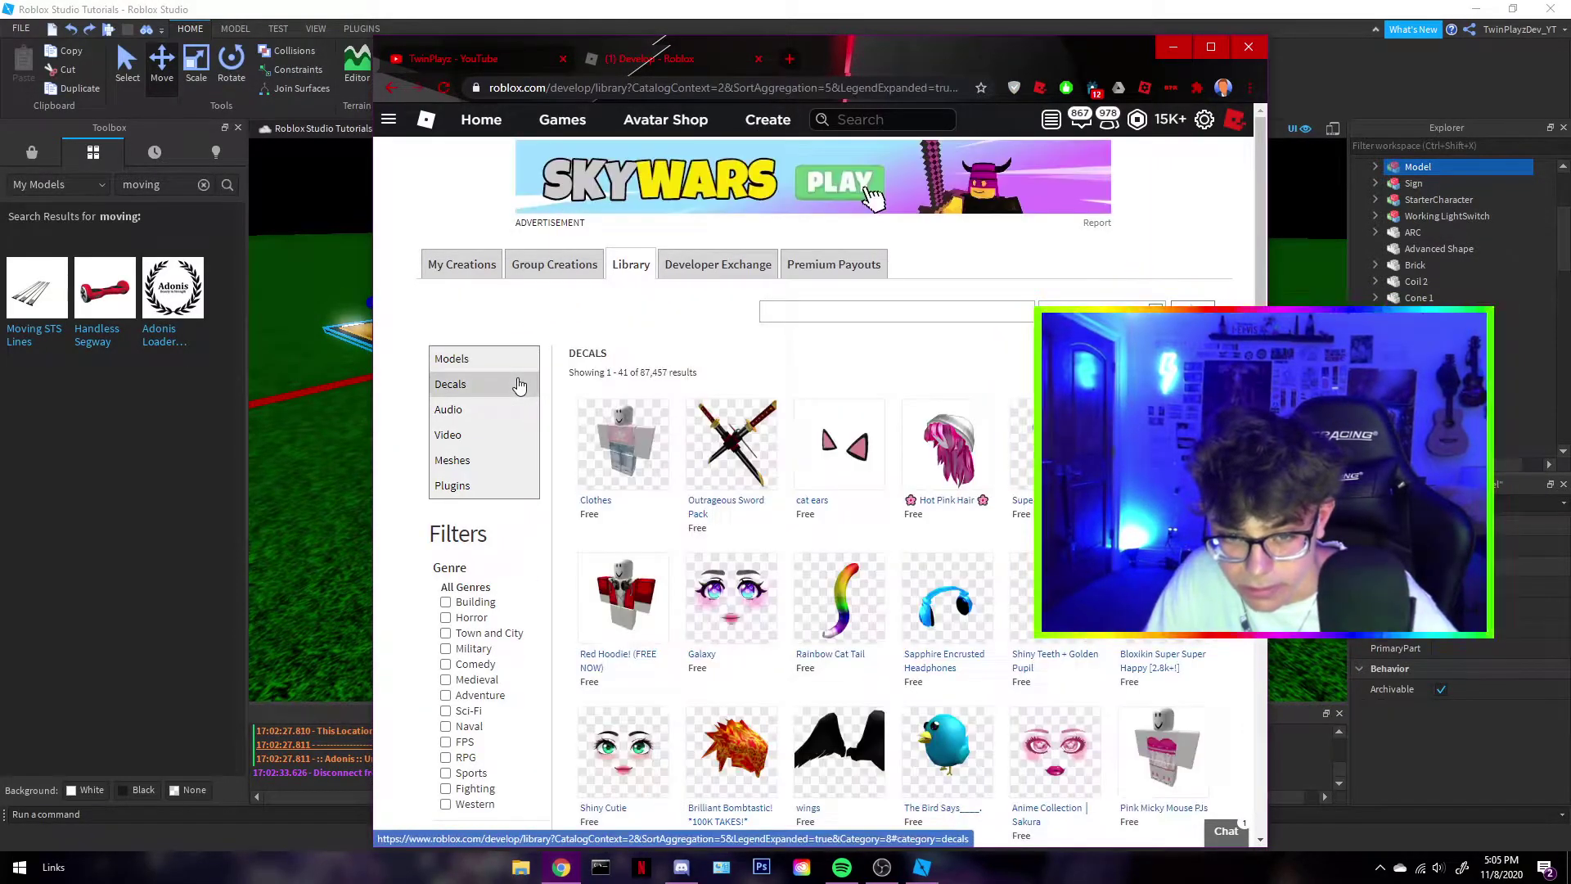
# Search the Library's decals for "arrow", open the green Arrow decal, and copy its asset ID 144168164 from the page address
pyautogui.scroll(-6, 787, 414)
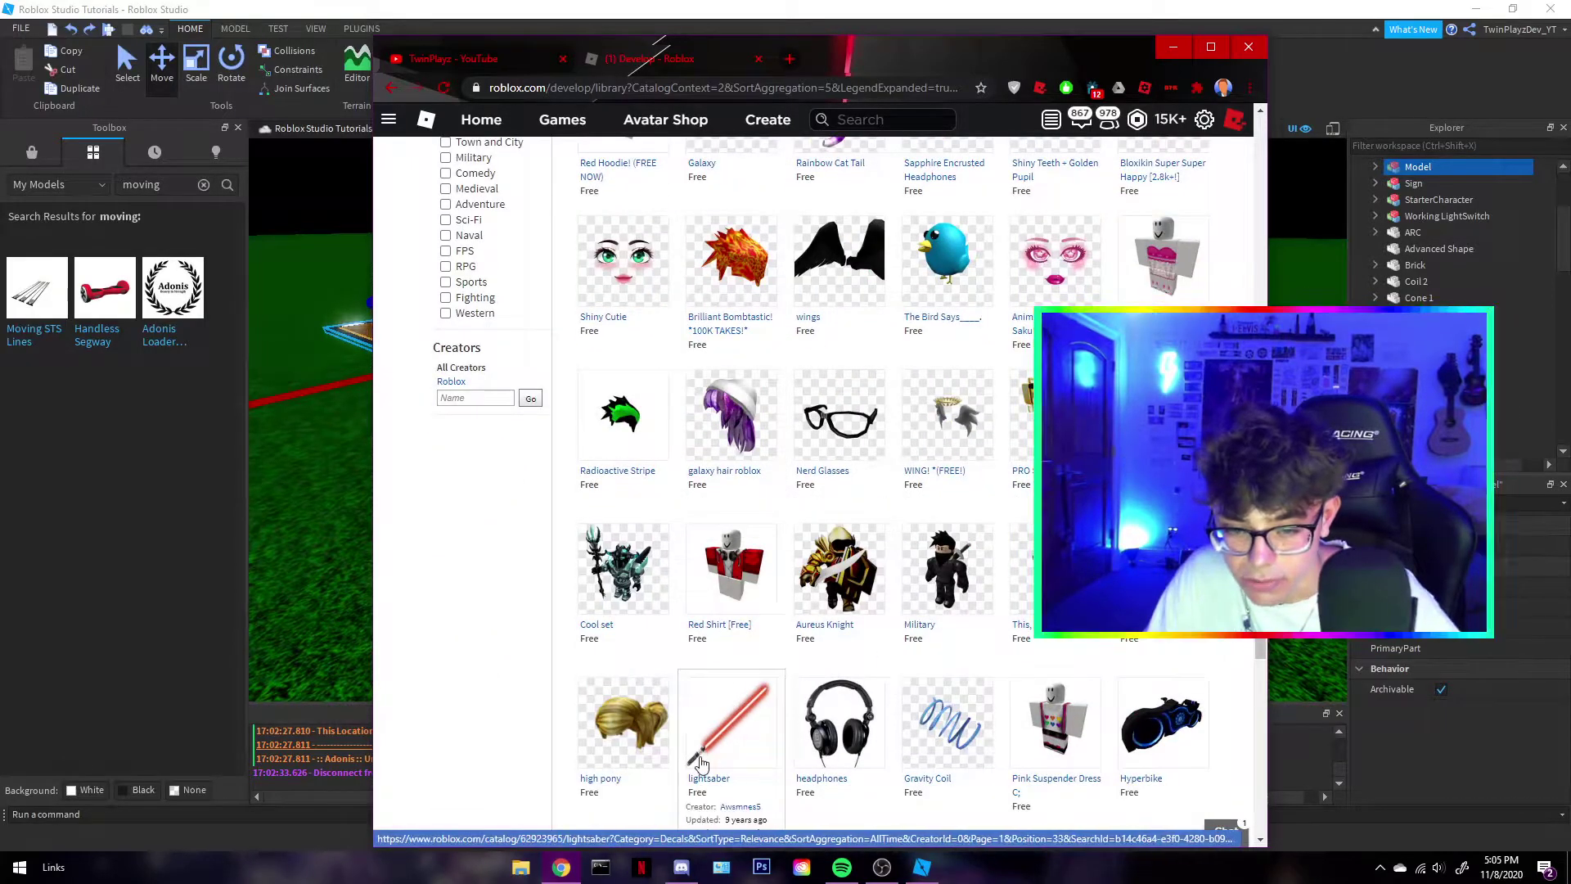
pyautogui.scroll(-5, 700, 762)
pyautogui.scroll(11, 898, 374)
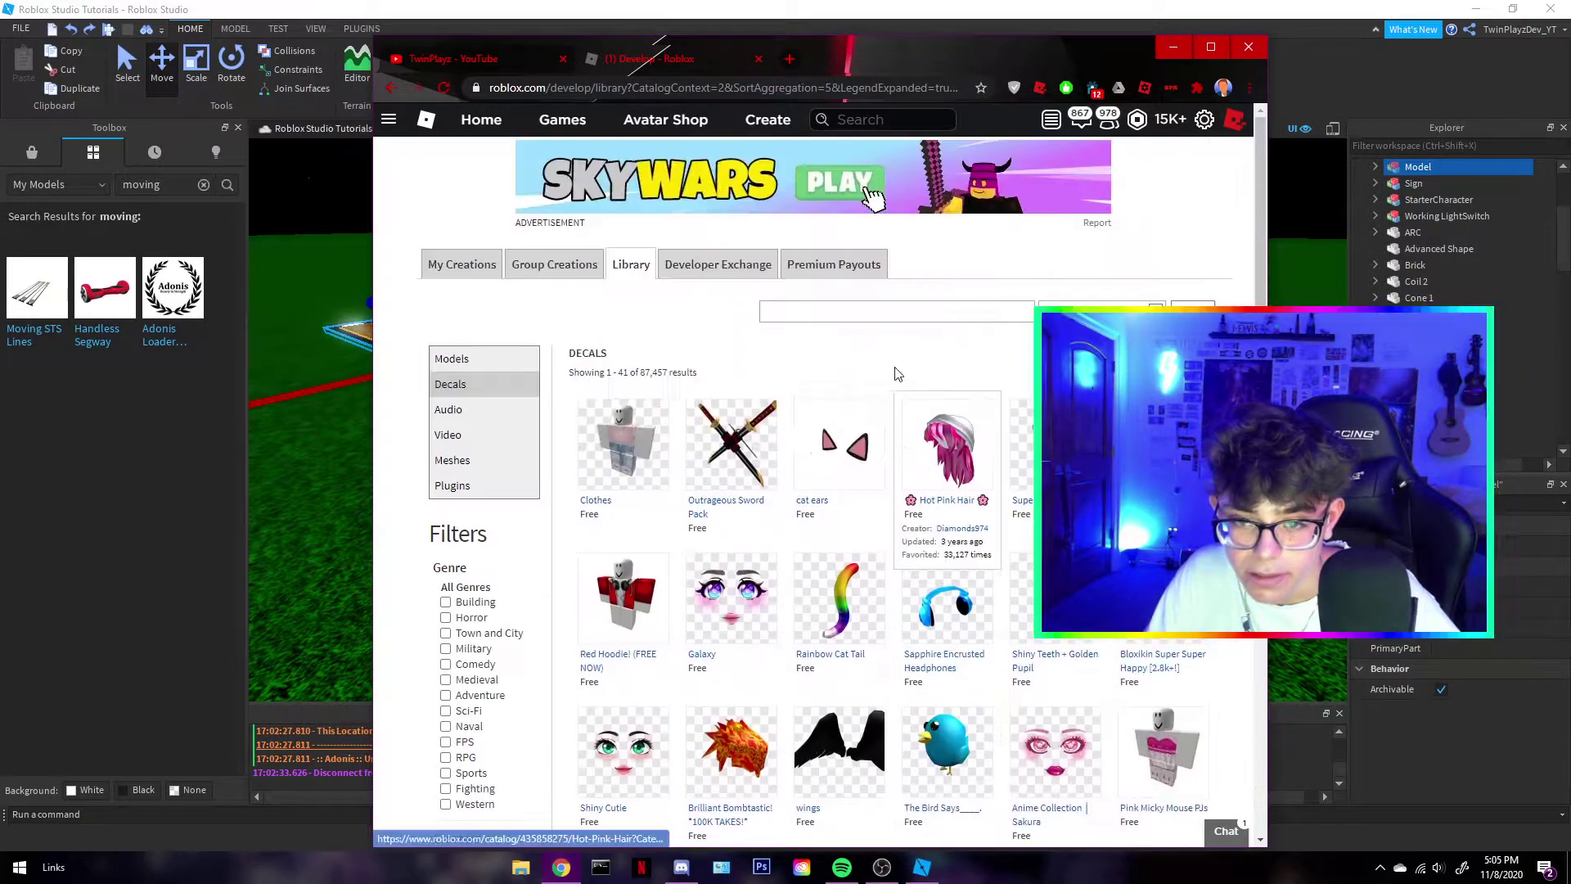
pyautogui.click(881, 311)
pyautogui.write('arrow')
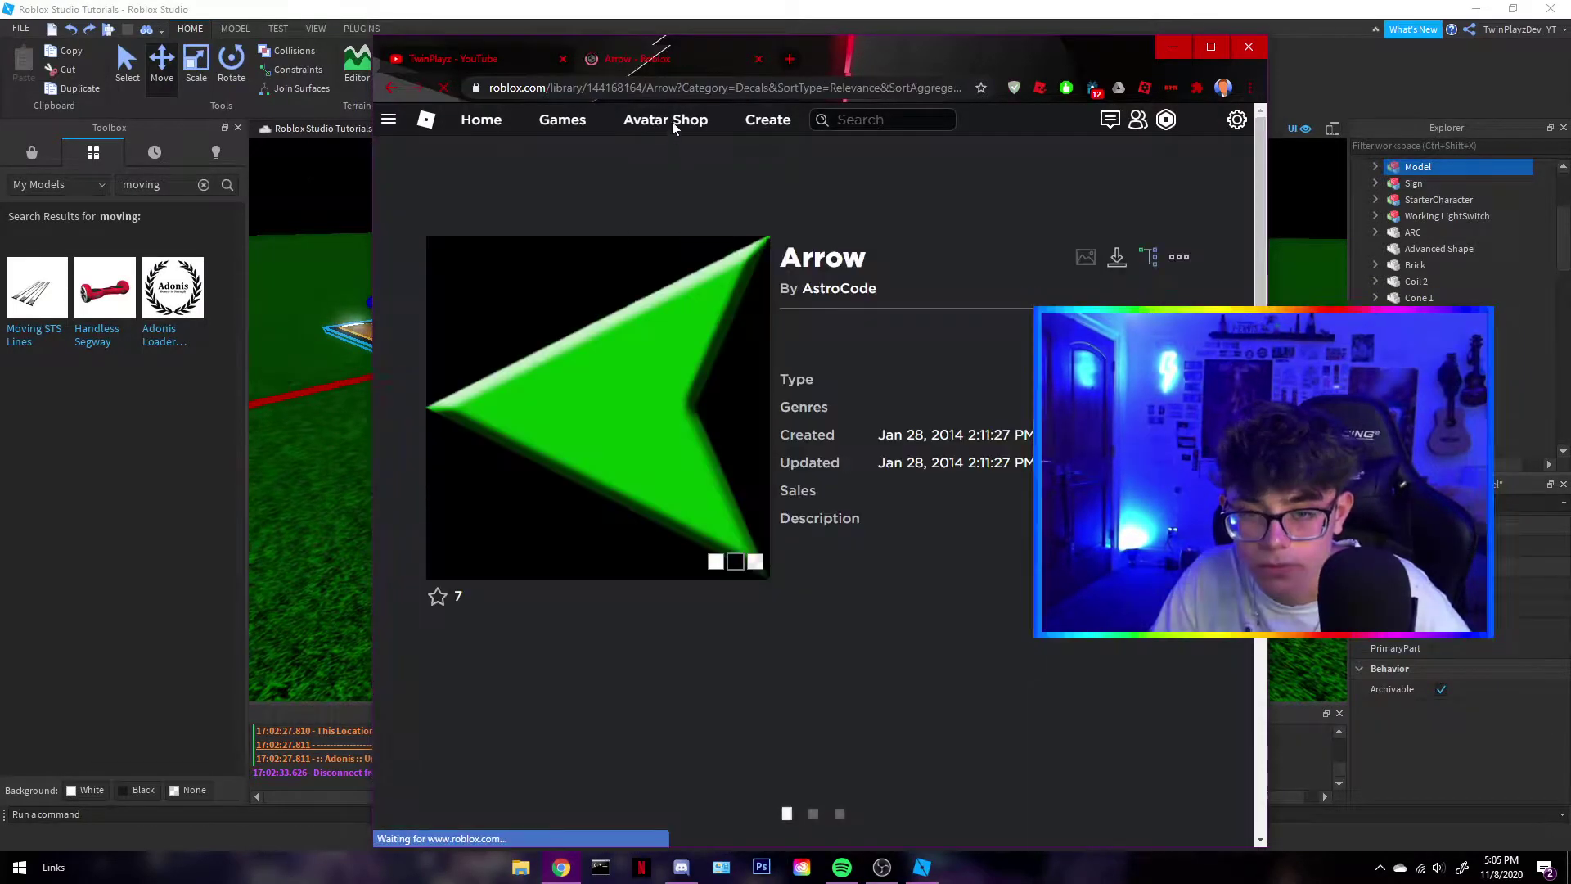
pyautogui.click(662, 90)
pyautogui.click(665, 89)
pyautogui.moveTo(670, 89); pyautogui.dragTo(648, 89)
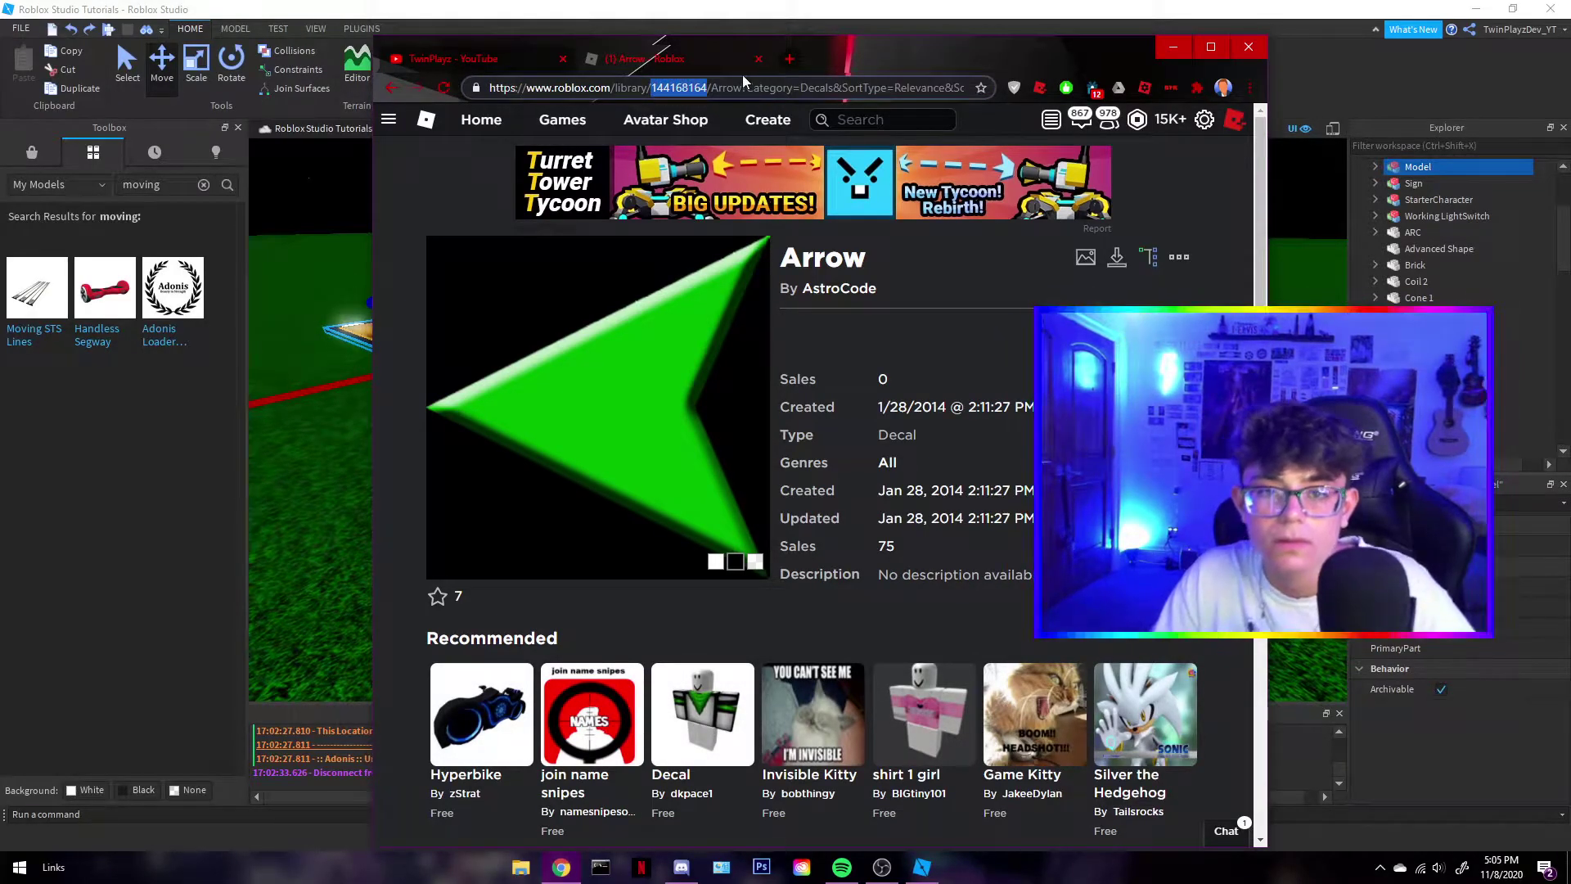
# Close the decal page, switch back to Roblox Studio, and replace the Floor Beam's texture with the copied Arrow decal ID
pyautogui.click(759, 62)
pyautogui.moveTo(862, 64); pyautogui.dragTo(0, 72)
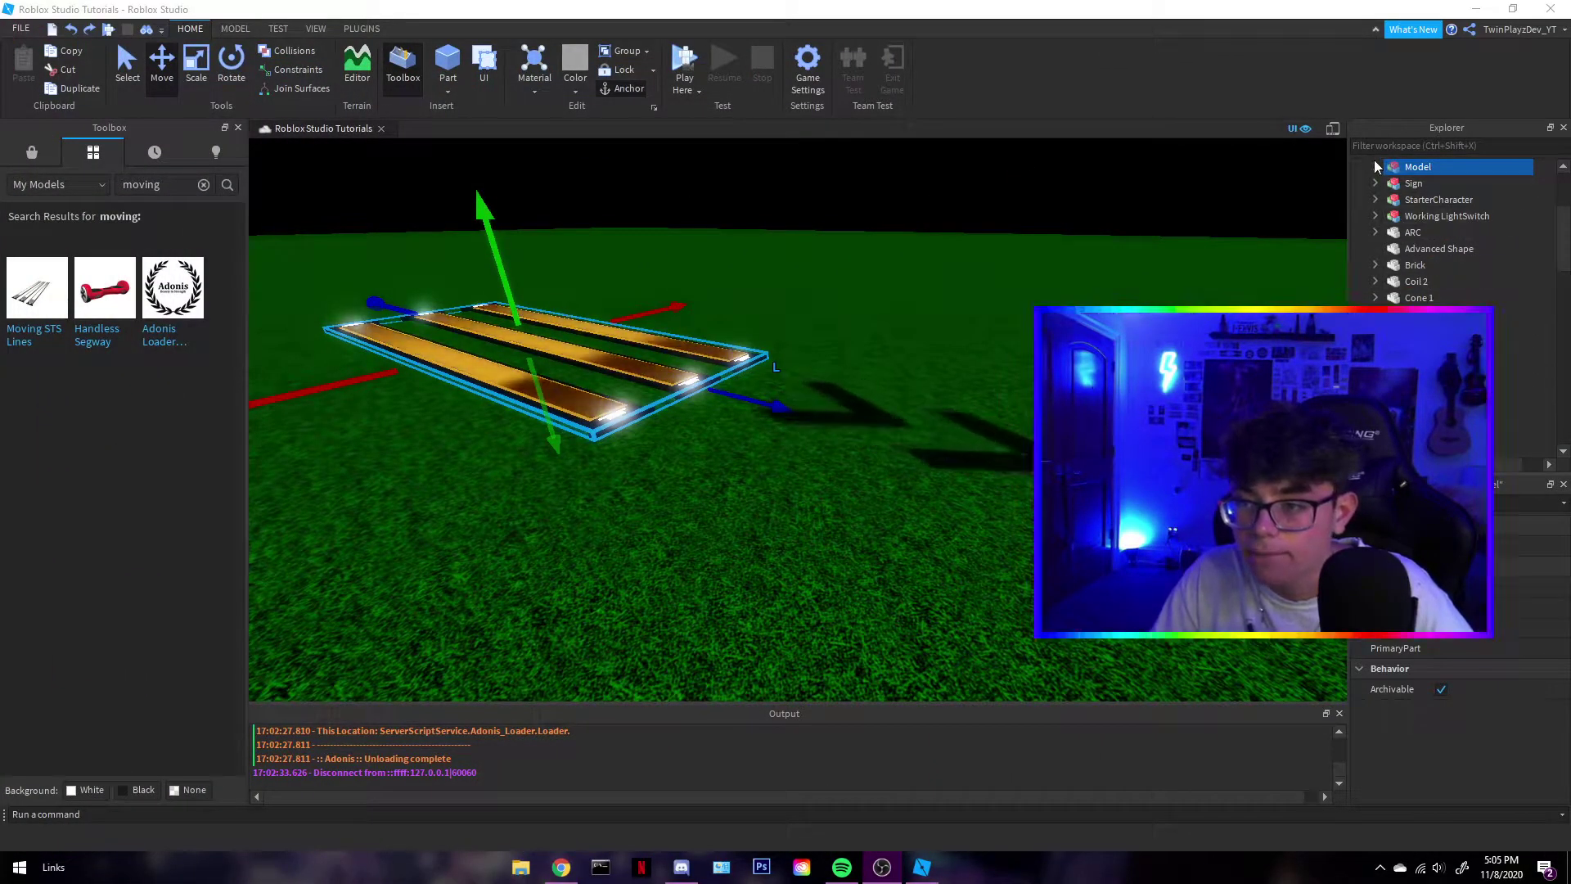
pyautogui.moveTo(426, 357); pyautogui.dragTo(976, 534)
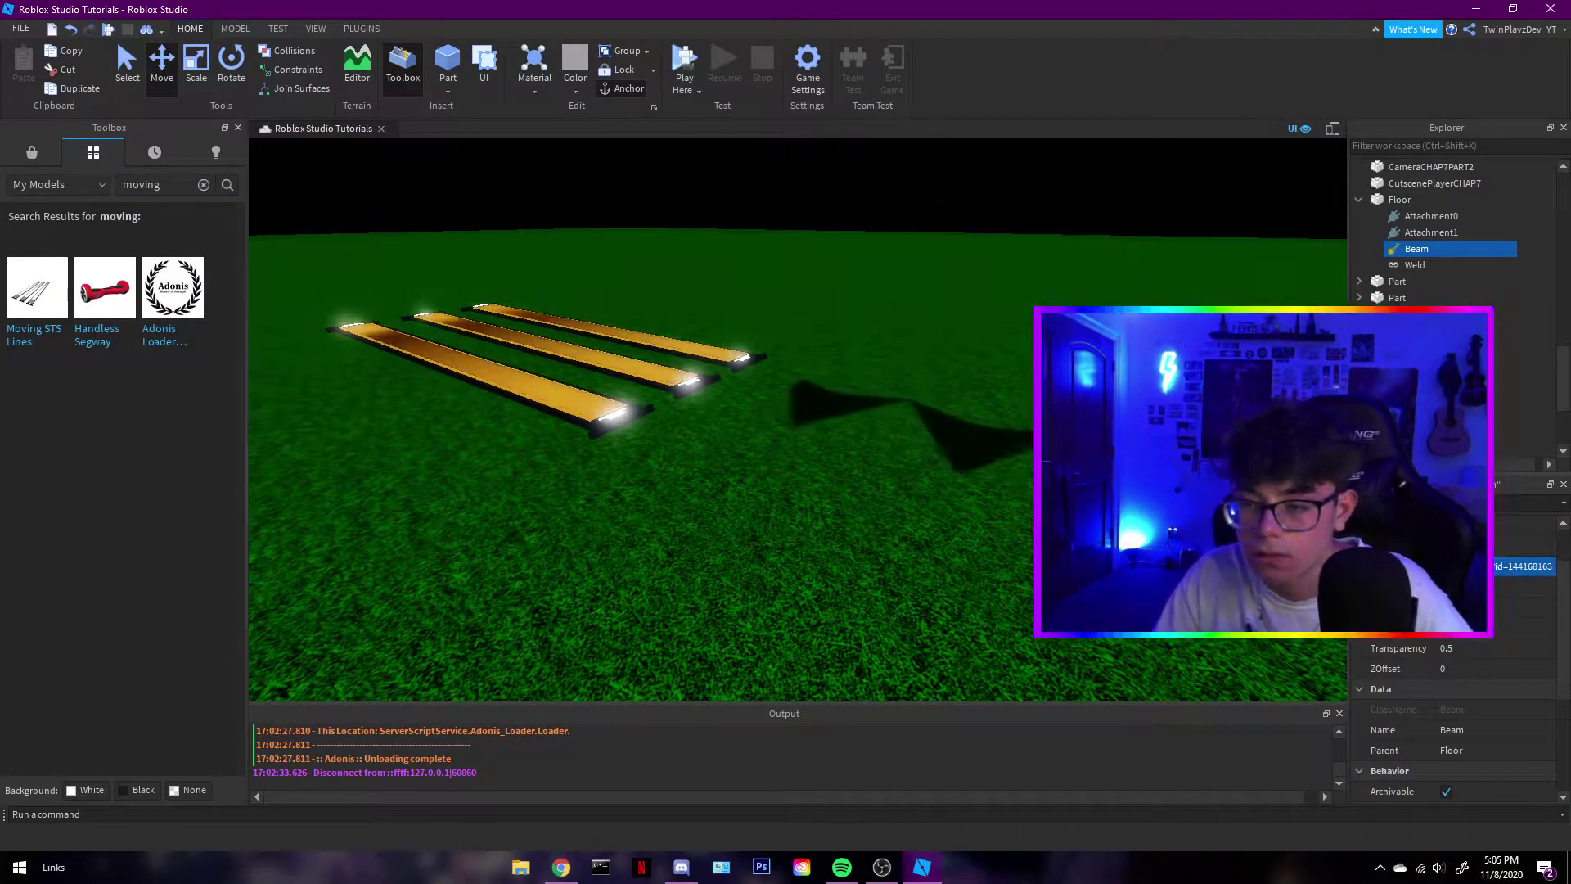
pyautogui.moveTo(910, 425); pyautogui.dragTo(454, 495, button='right')
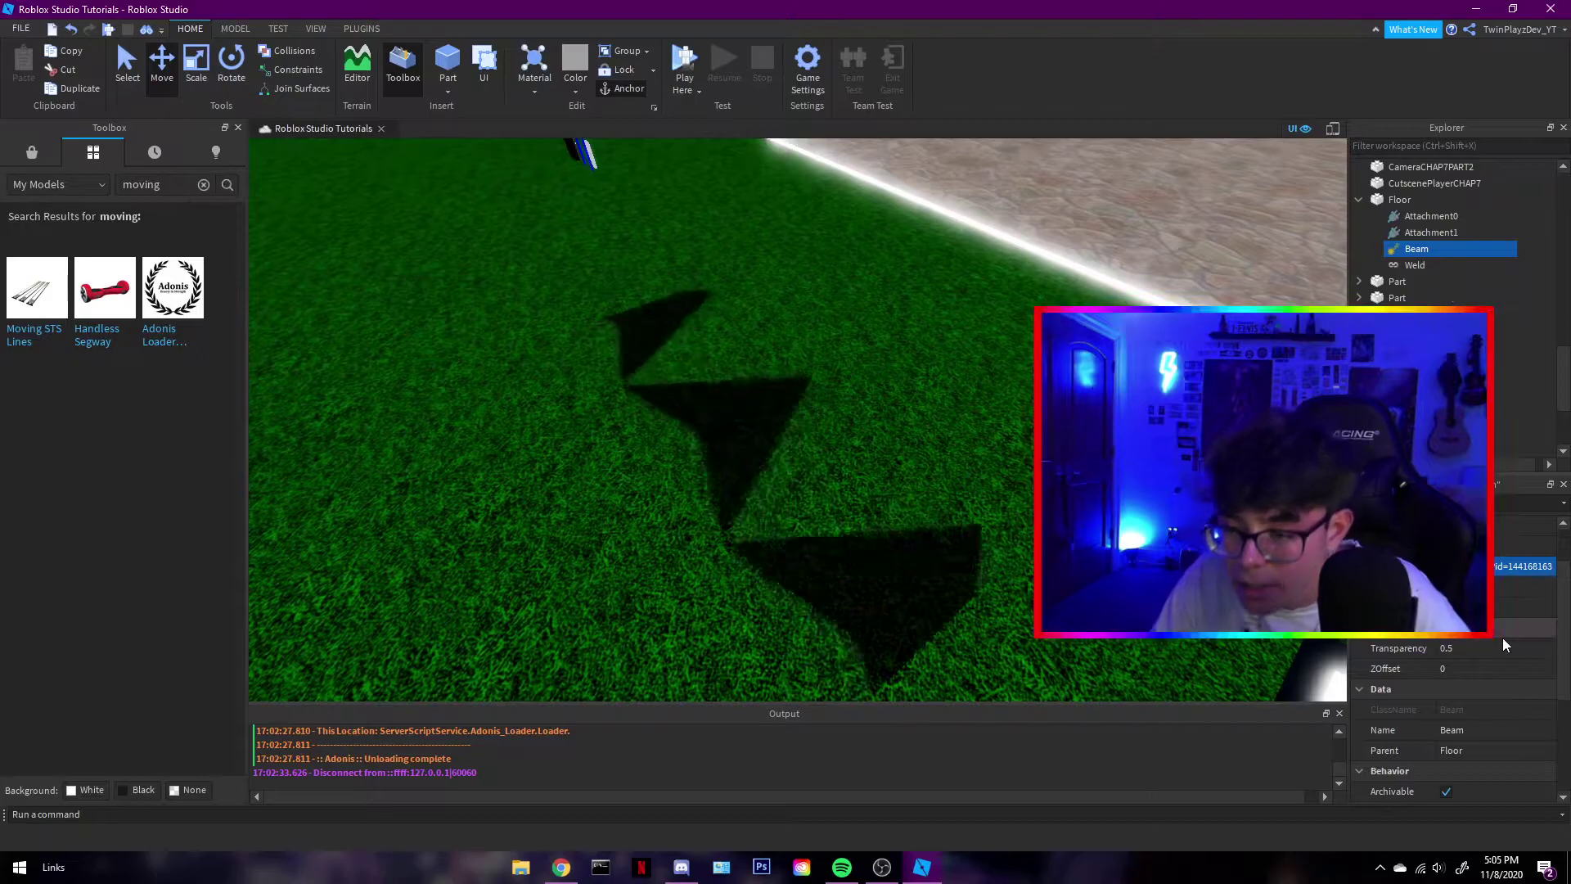
# Try the Beam's FaceCamera option on and off, viewing the new arrows from different angles, and leave it off
pyautogui.scroll(-1, 1512, 638)
pyautogui.scroll(-3, 1485, 687)
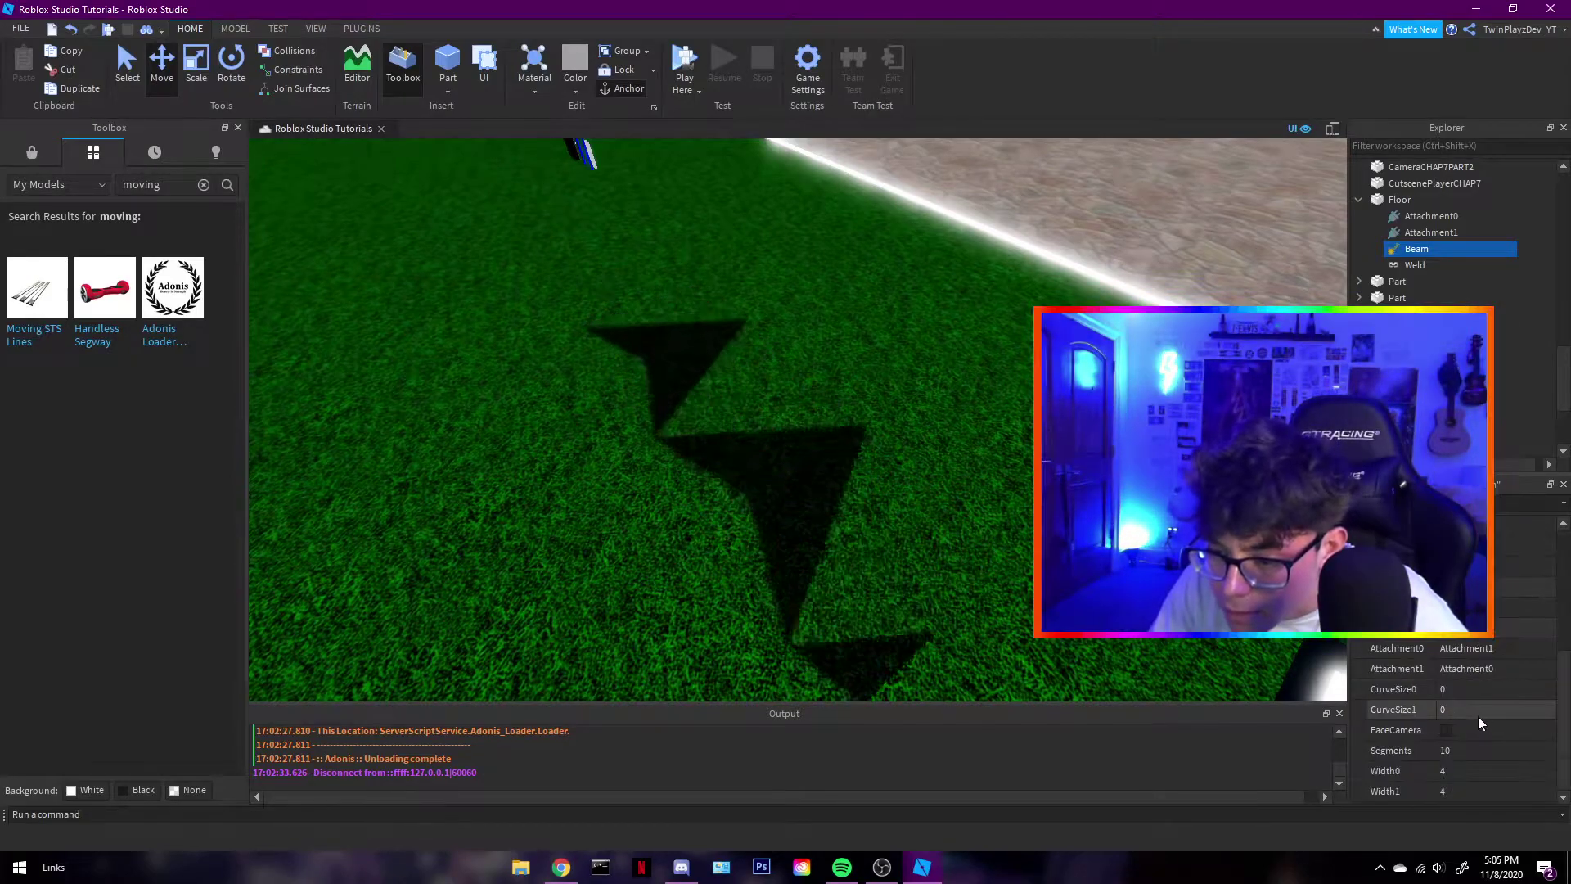
pyautogui.click(1484, 729)
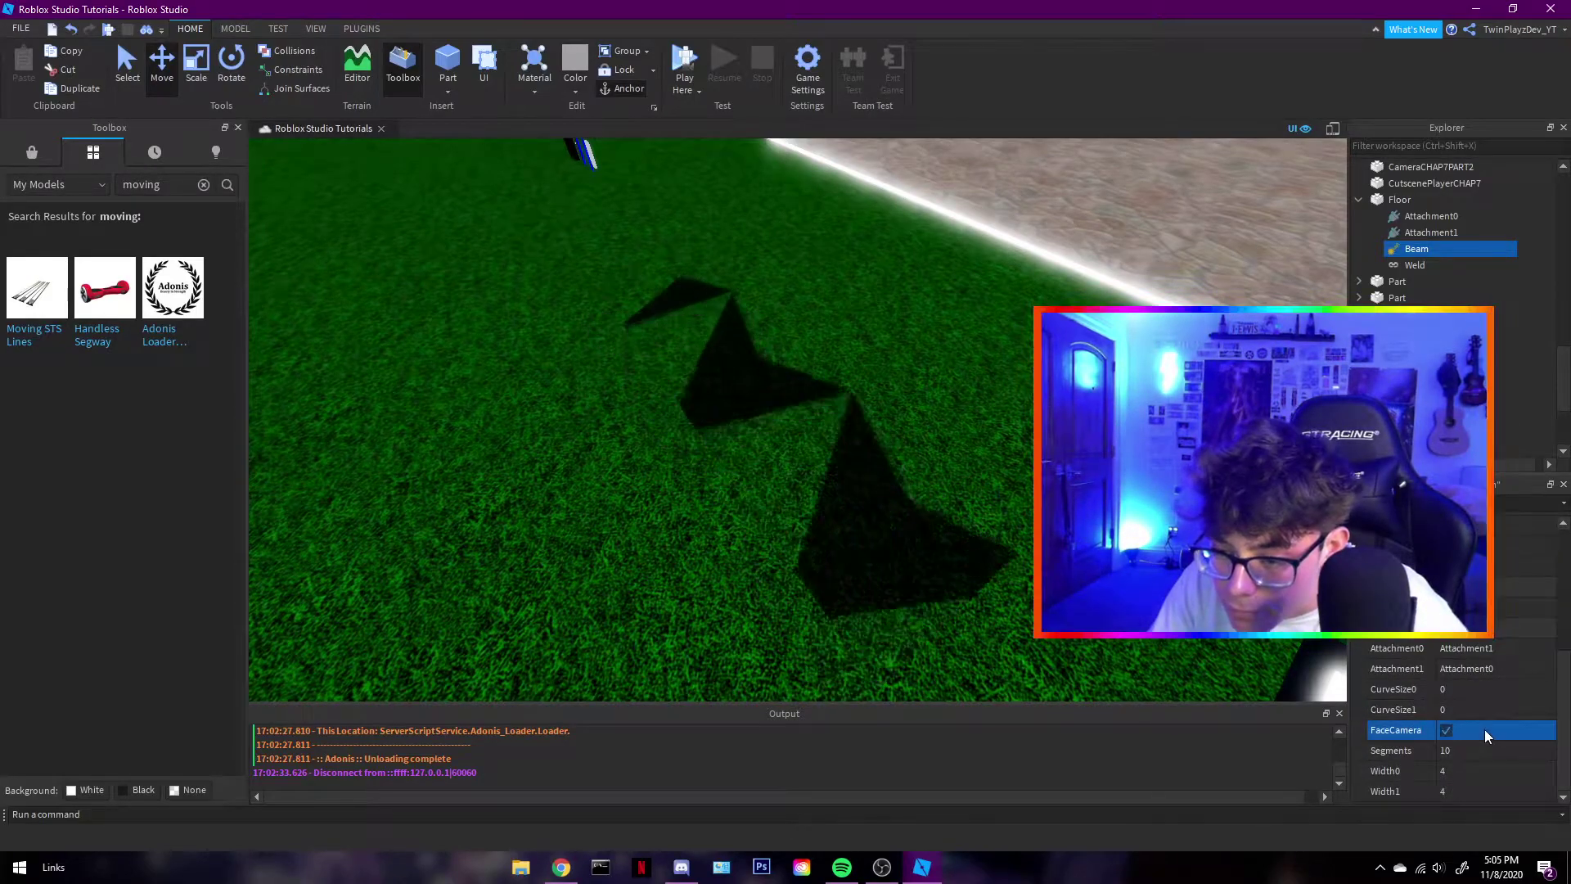
pyautogui.click(1484, 729)
pyautogui.scroll(3, 1484, 687)
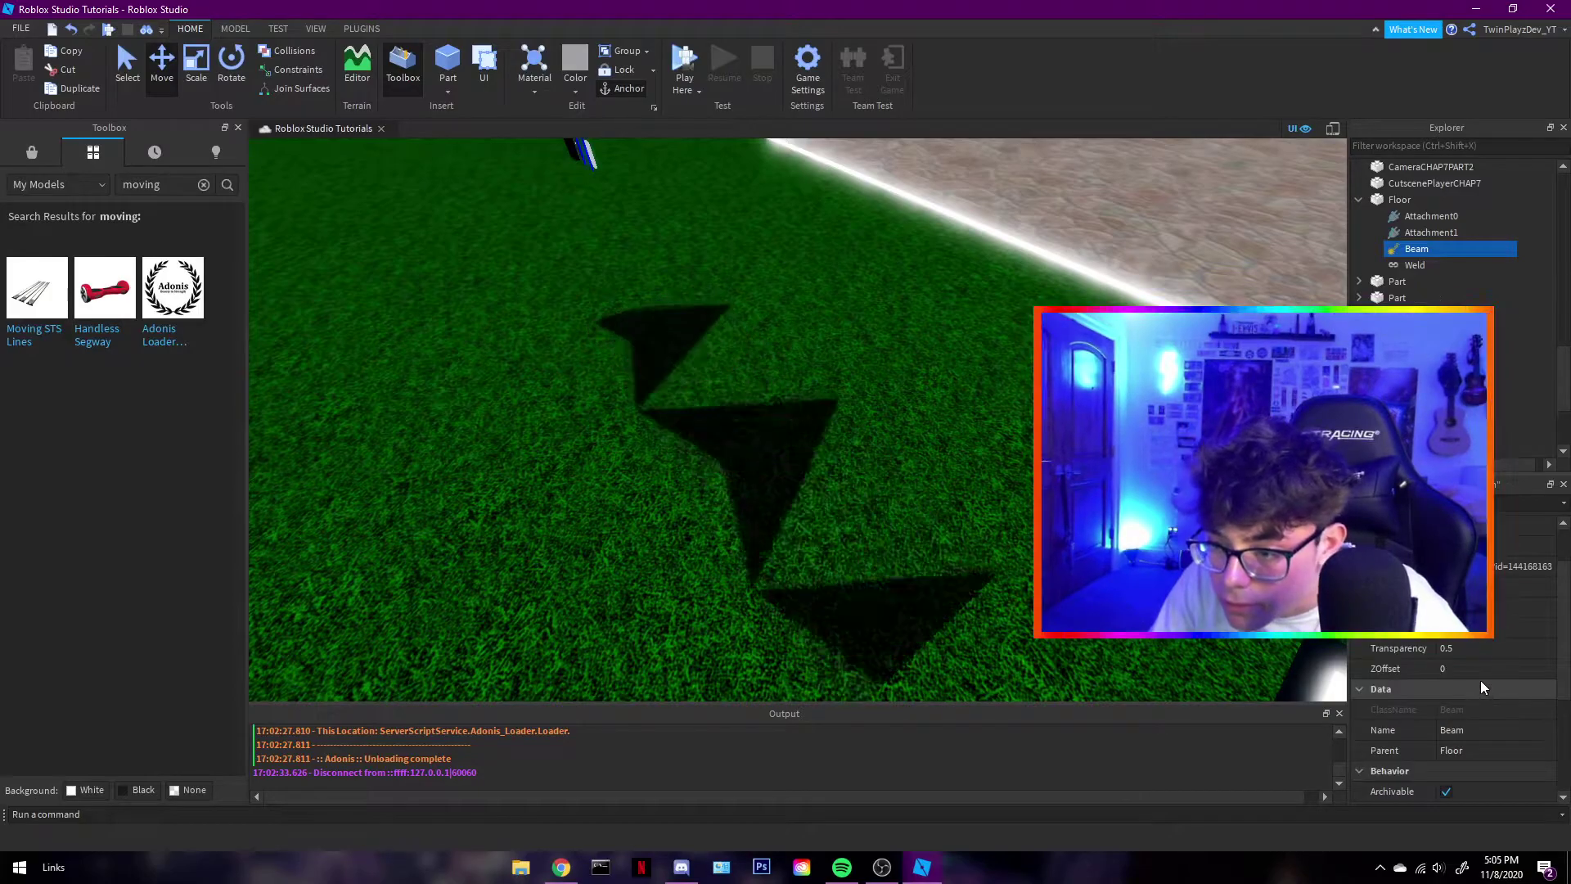
pyautogui.scroll(-3, 1482, 685)
pyautogui.click(1502, 725)
pyautogui.moveTo(1027, 537); pyautogui.dragTo(1026, 535, button='right')
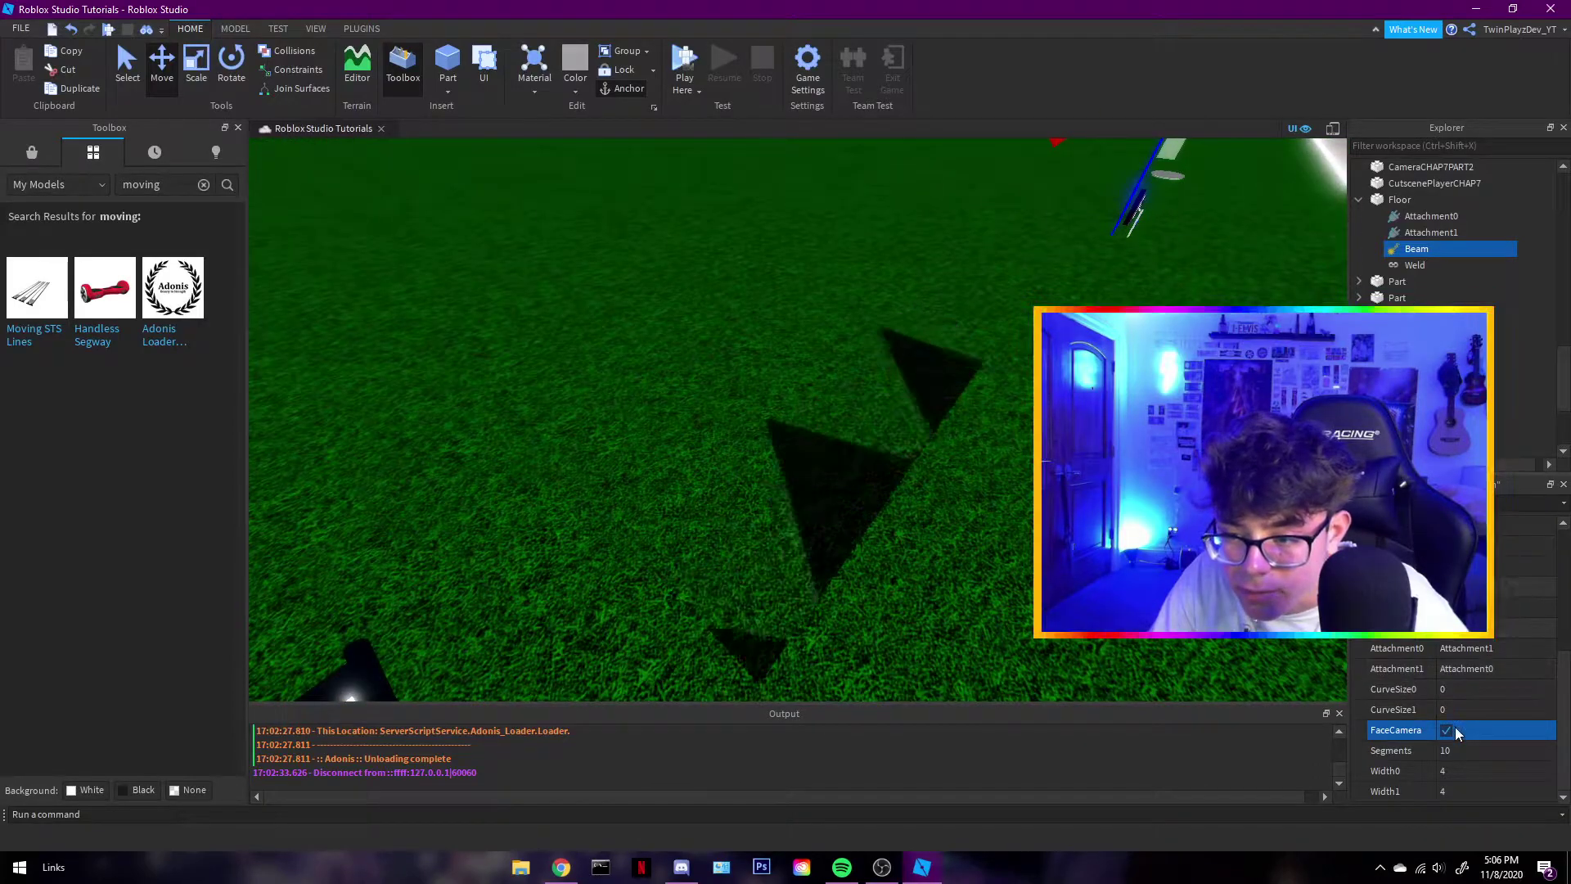
pyautogui.click(1446, 729)
pyautogui.moveTo(1187, 564); pyautogui.dragTo(1186, 564, button='right')
# Review the Beam's TextureMode and its other appearance and shape properties alongside the arrows on the Floor part
pyautogui.scroll(4, 1465, 712)
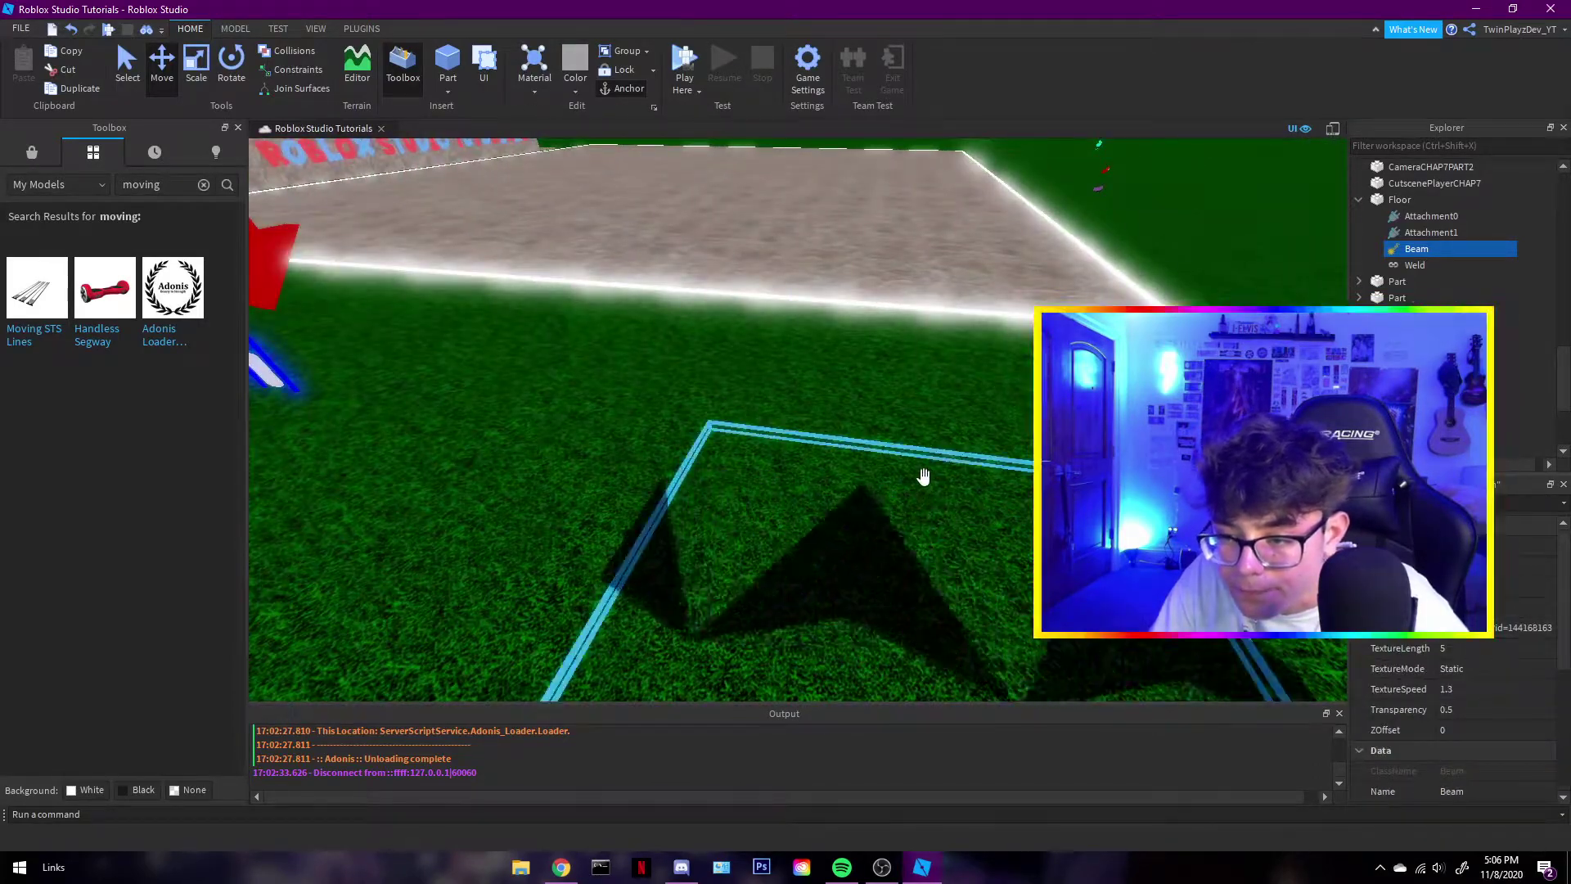
pyautogui.moveTo(923, 476); pyautogui.dragTo(915, 488, button='right')
pyautogui.moveTo(1028, 495); pyautogui.dragTo(1028, 494, button='right')
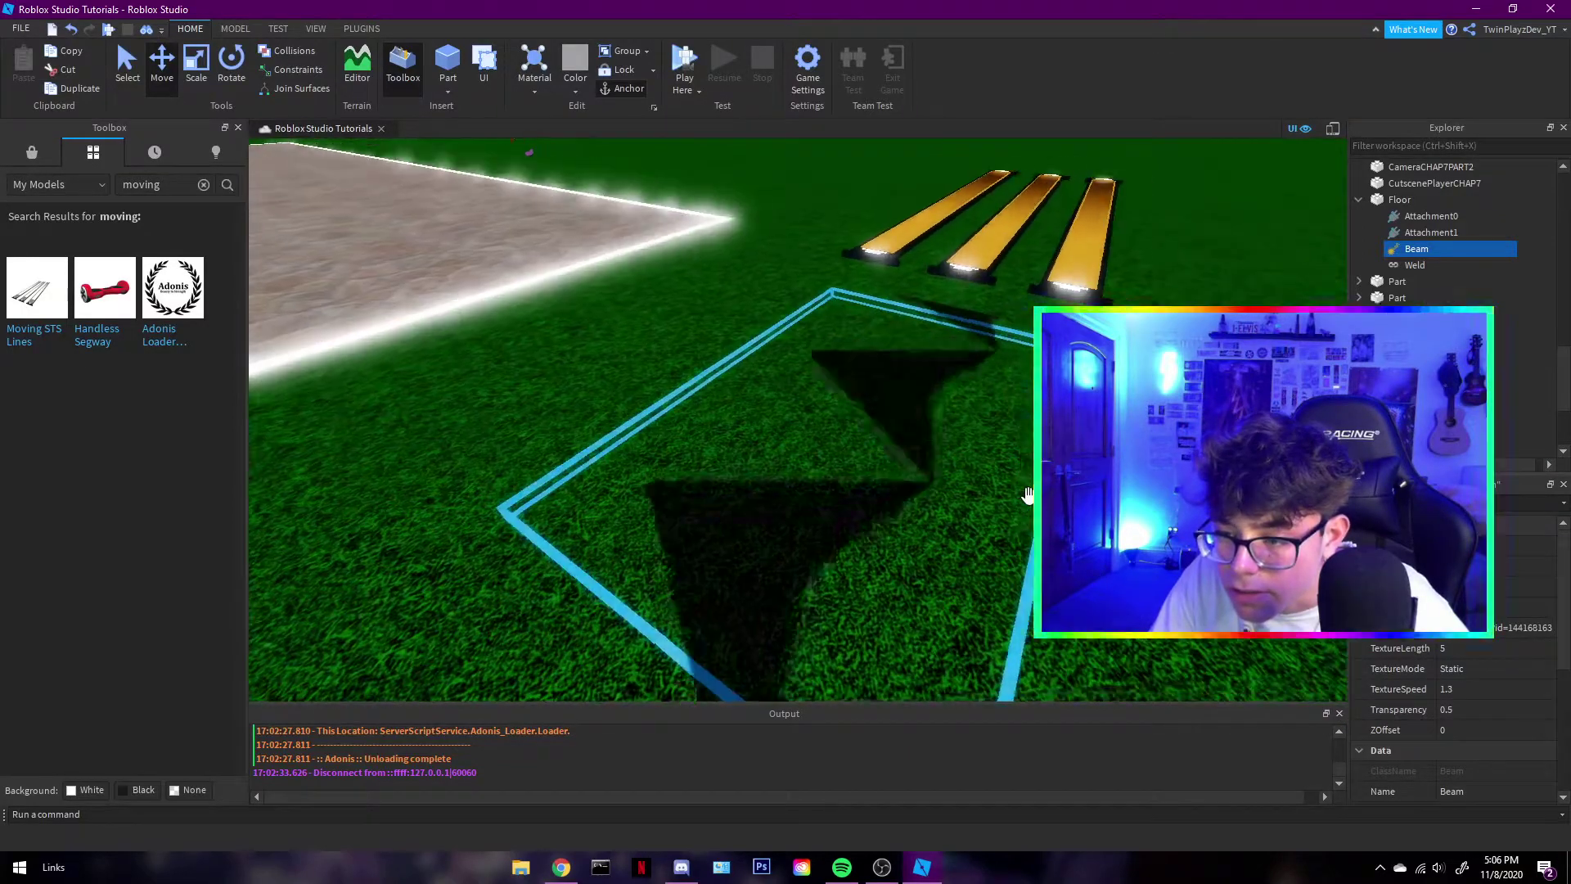
pyautogui.click(1450, 670)
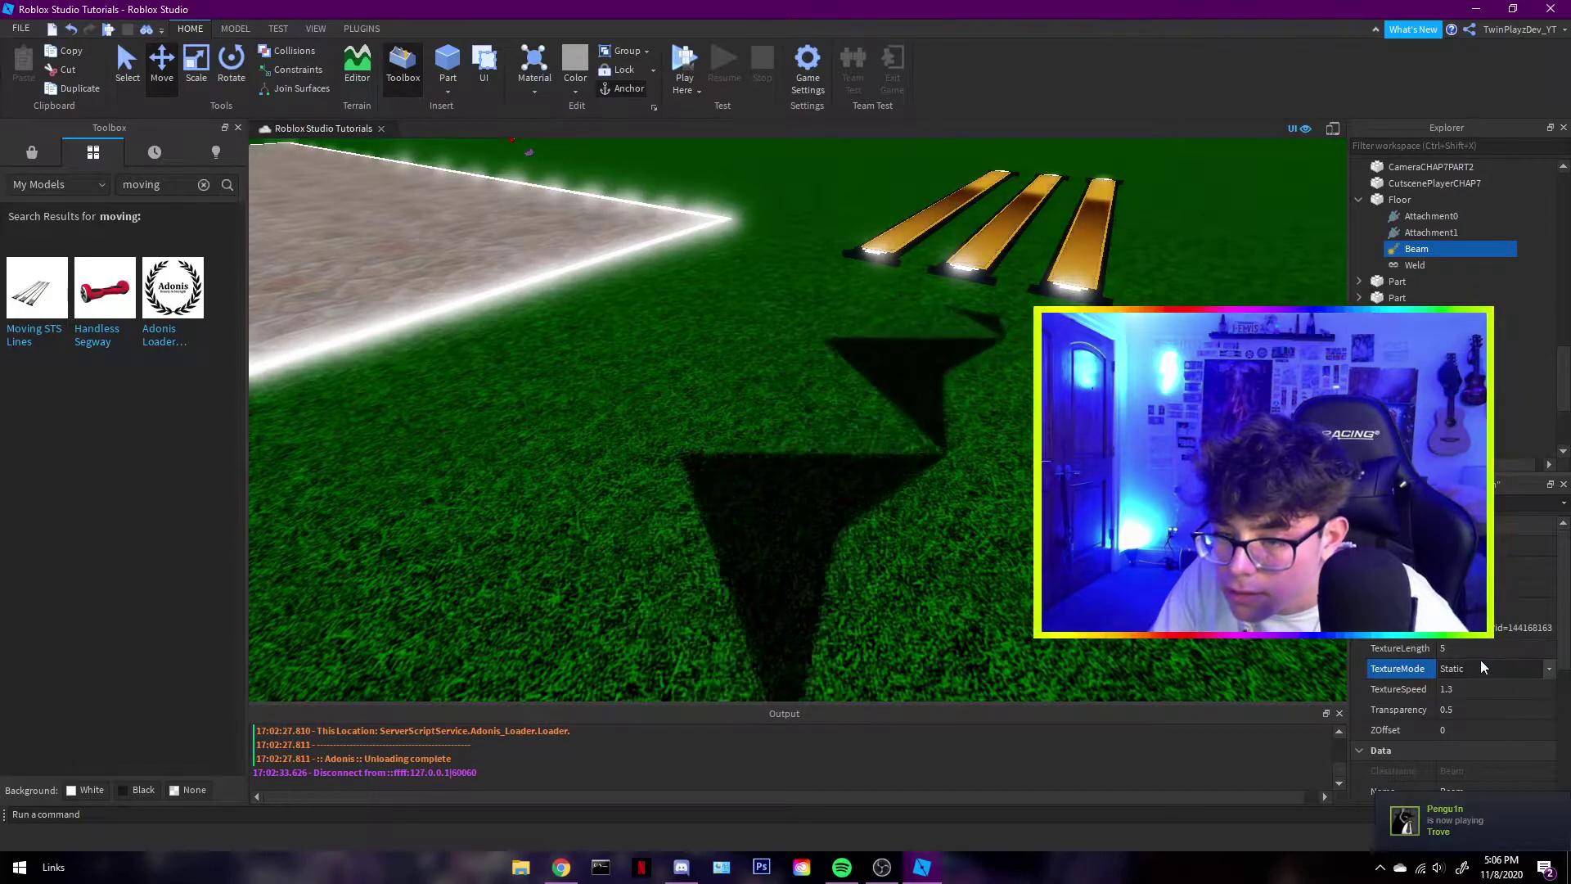
pyautogui.scroll(-3, 1502, 677)
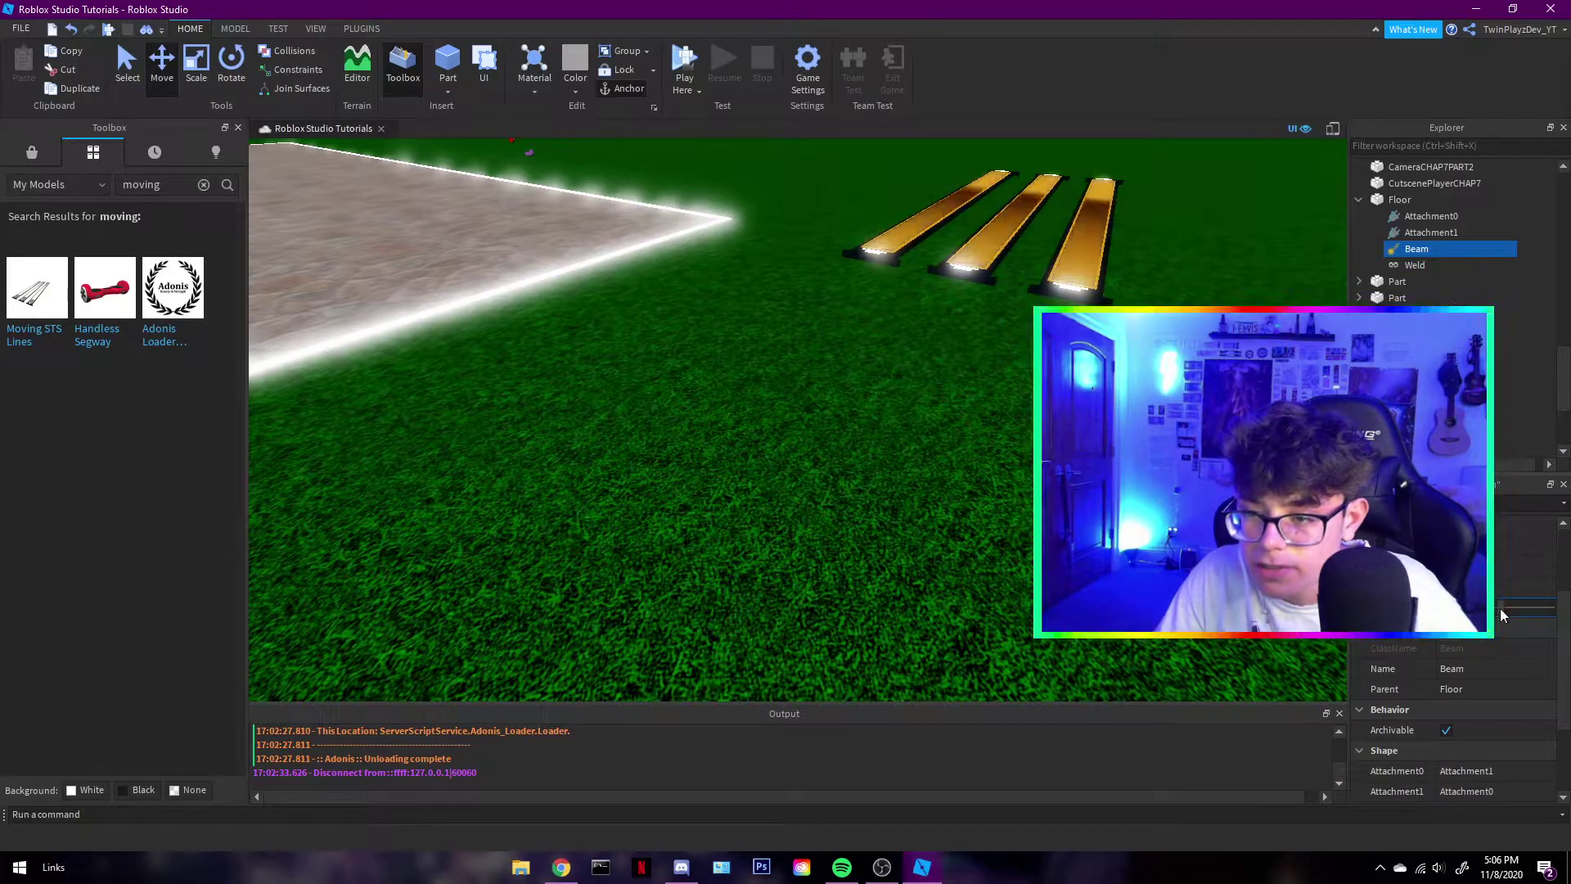
pyautogui.scroll(-3, 1506, 608)
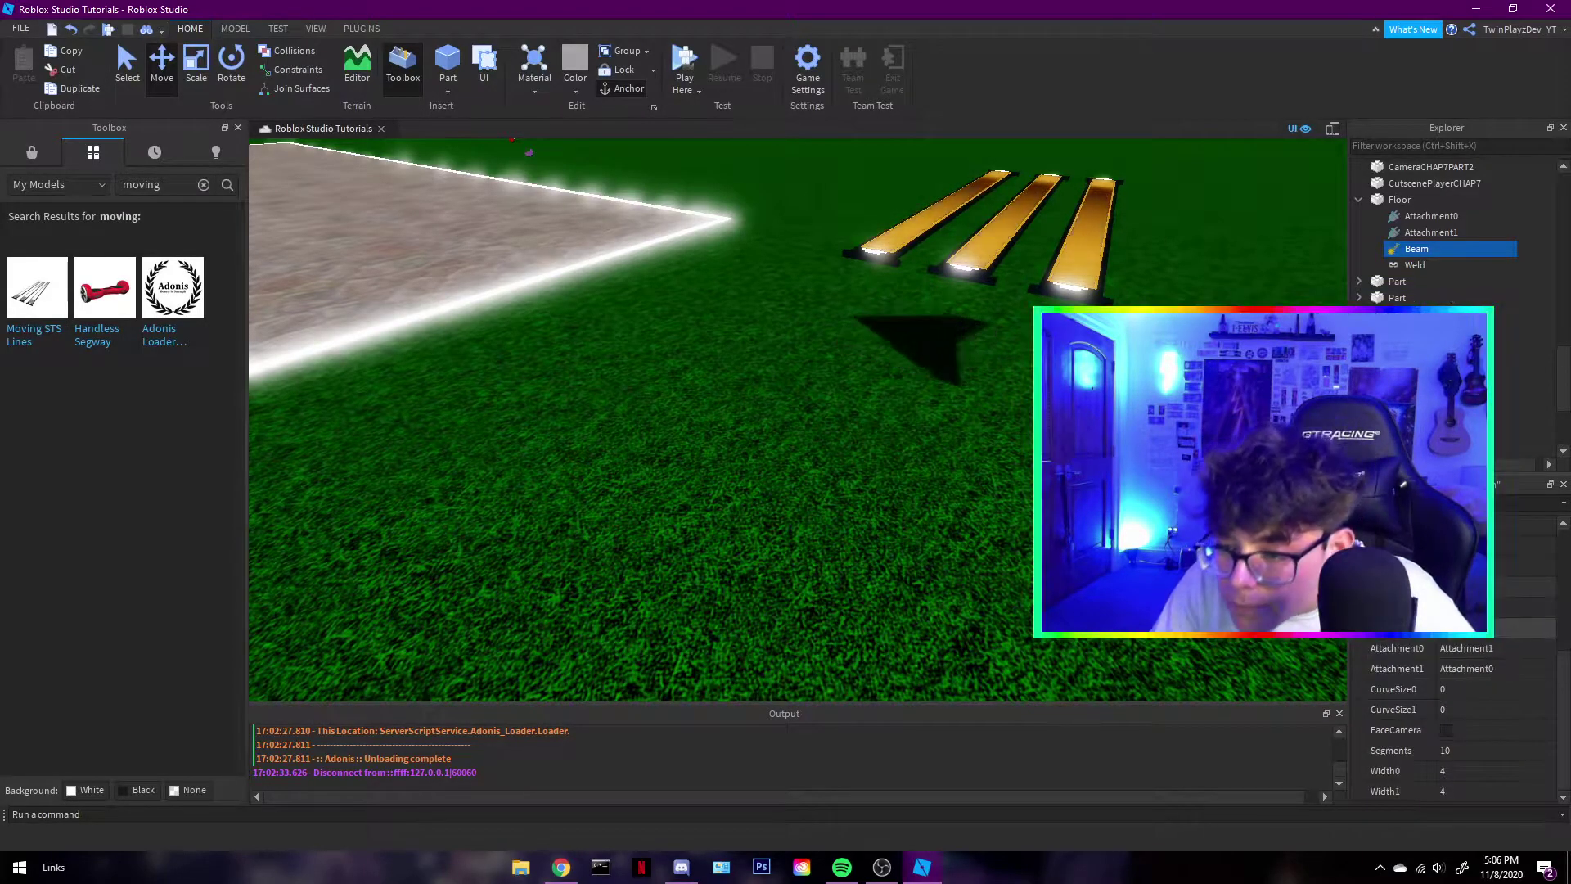
# Try a ZOffset of -0.7 and different CurveSize0 values on the Beam, and return both properties to 0
pyautogui.click(1492, 689)
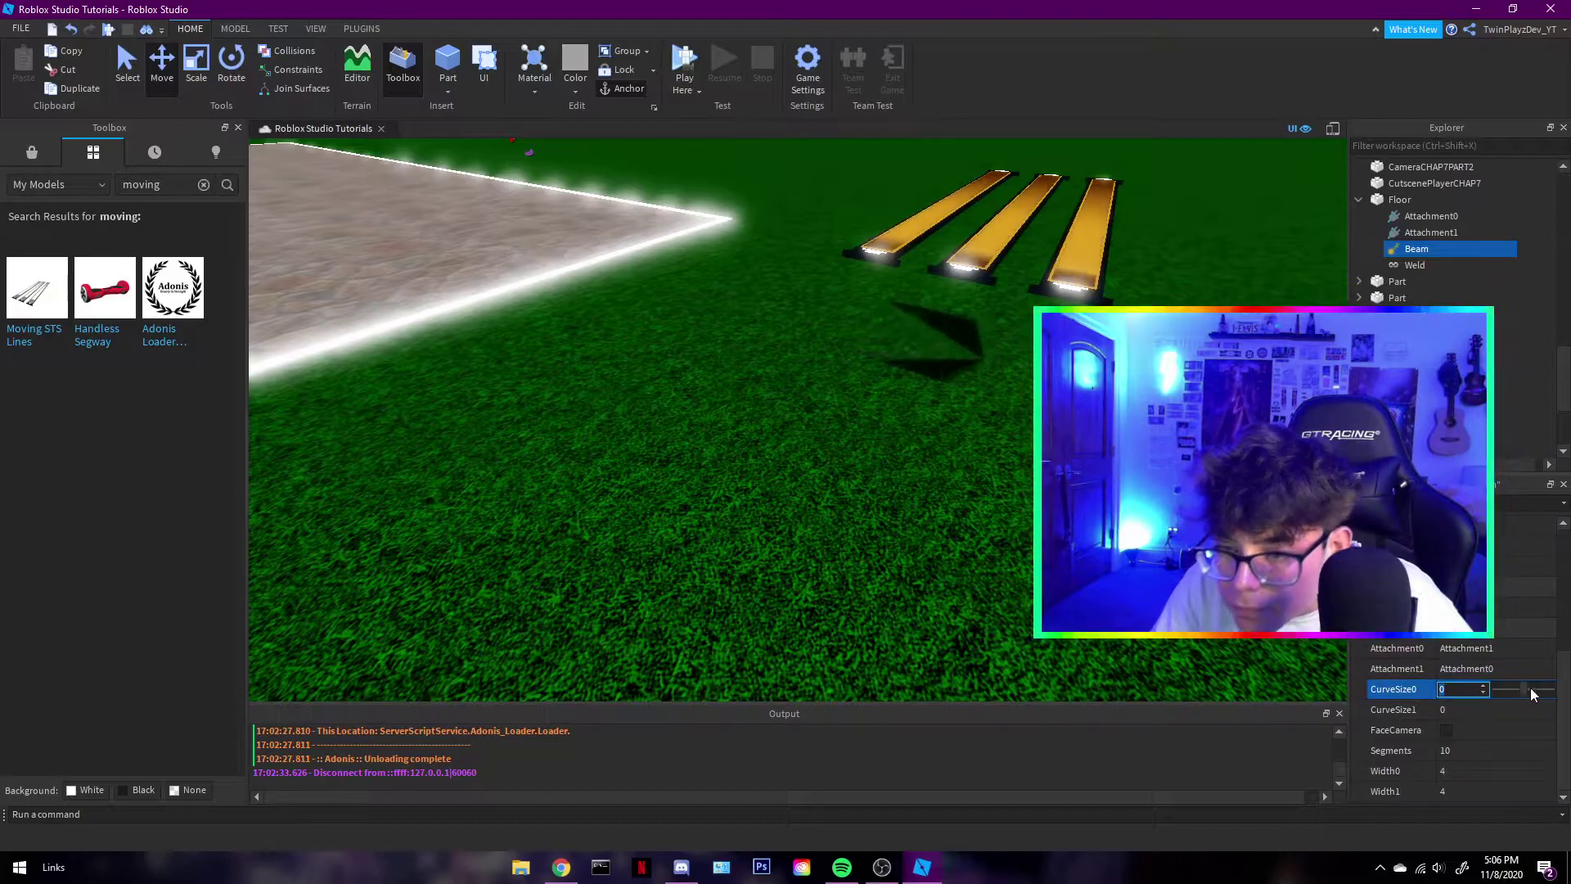
pyautogui.moveTo(786, 446); pyautogui.dragTo(720, 434, button='right')
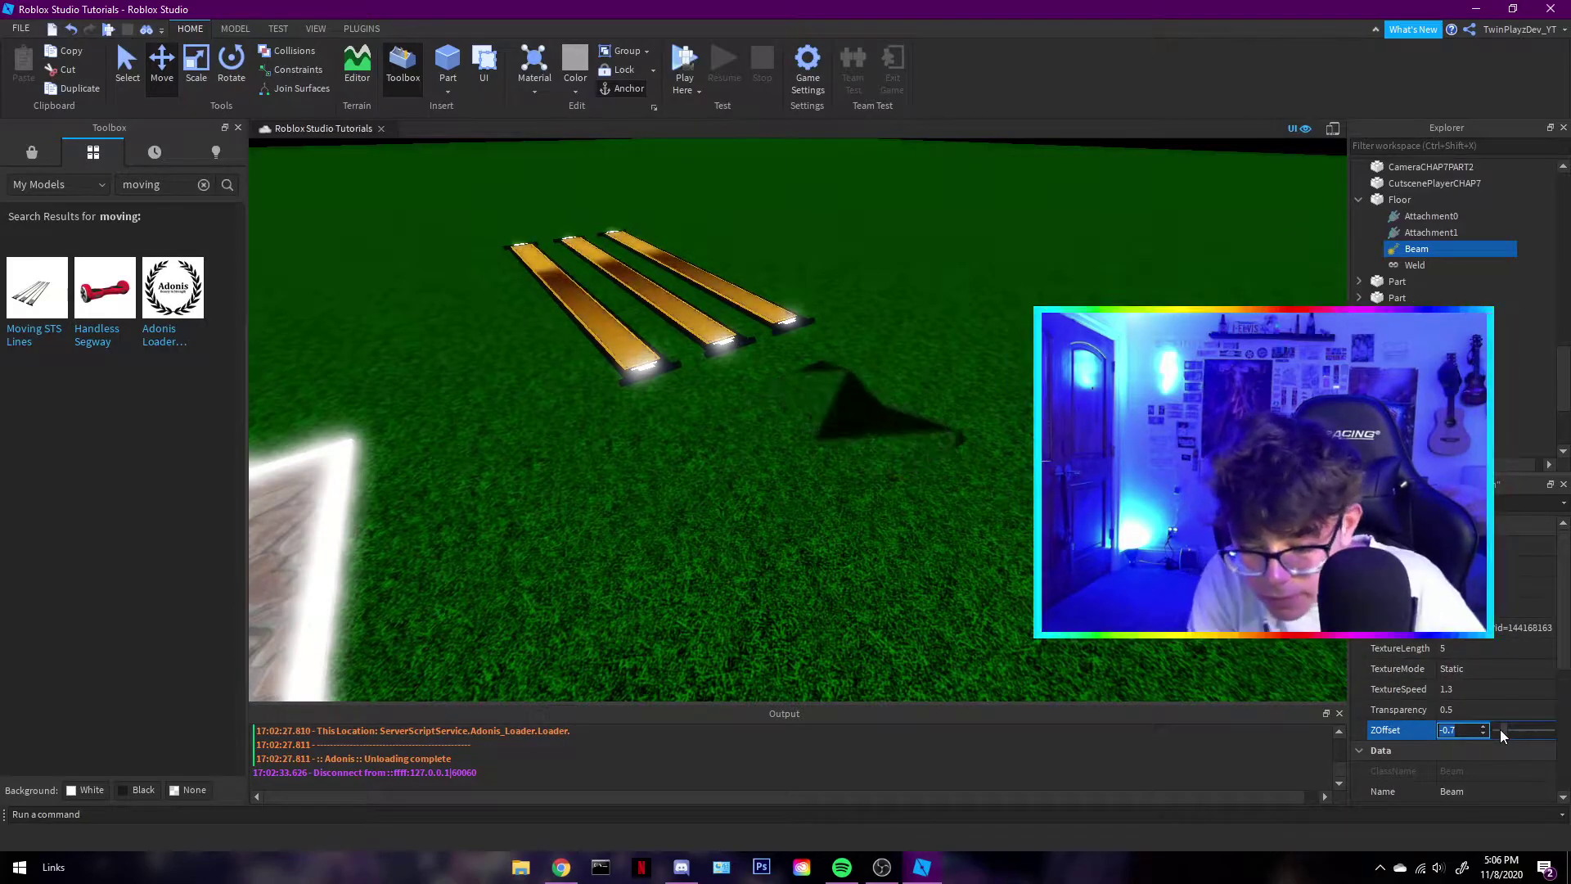
pyautogui.scroll(-5, 1514, 711)
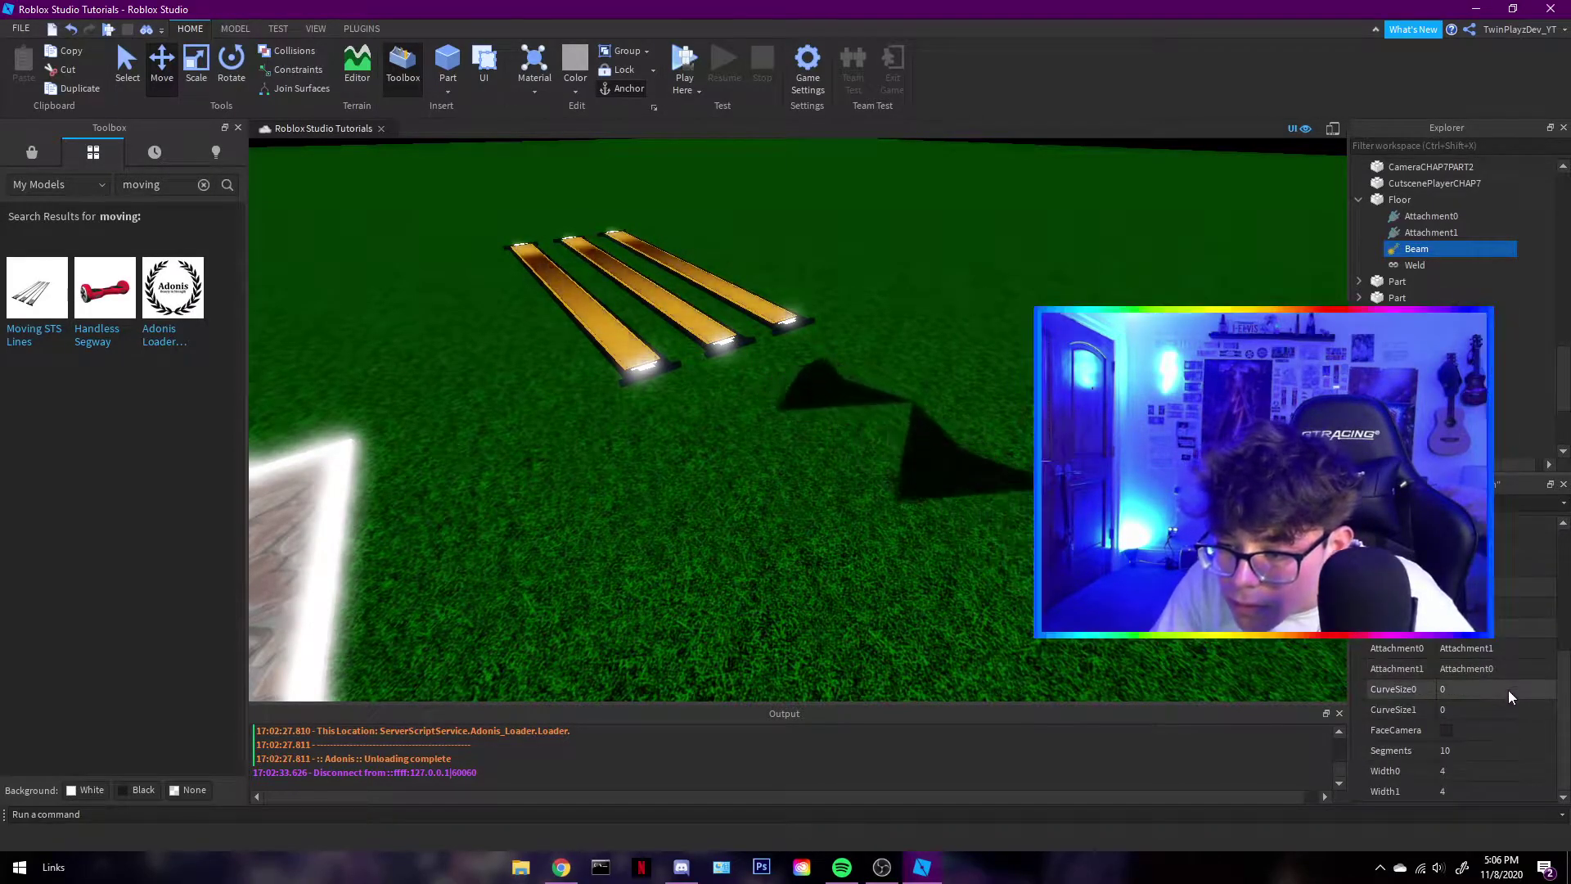
pyautogui.click(1511, 690)
pyautogui.moveTo(1521, 689)
pyautogui.mouseDown()
pyautogui.moveTo(1564, 689)
pyautogui.moveTo(1497, 686)
pyautogui.moveTo(1525, 684)
pyautogui.mouseUp()
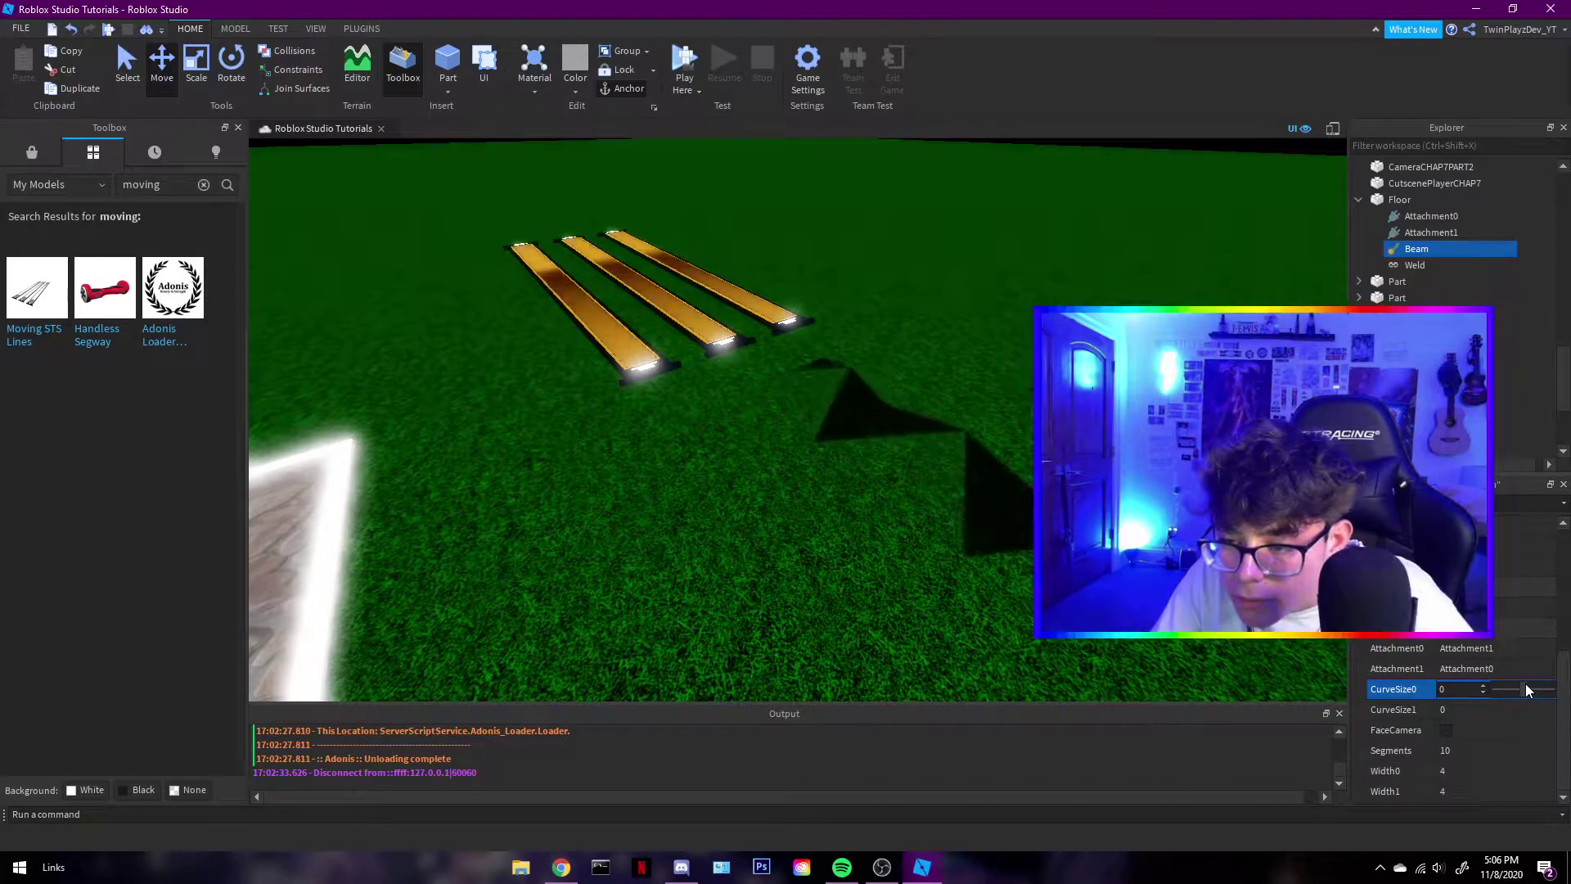
# Try shortening the new arrow strip by moving Attachment0 to the Floor part's middle and slightly sideways, and restore its position
pyautogui.click(1431, 216)
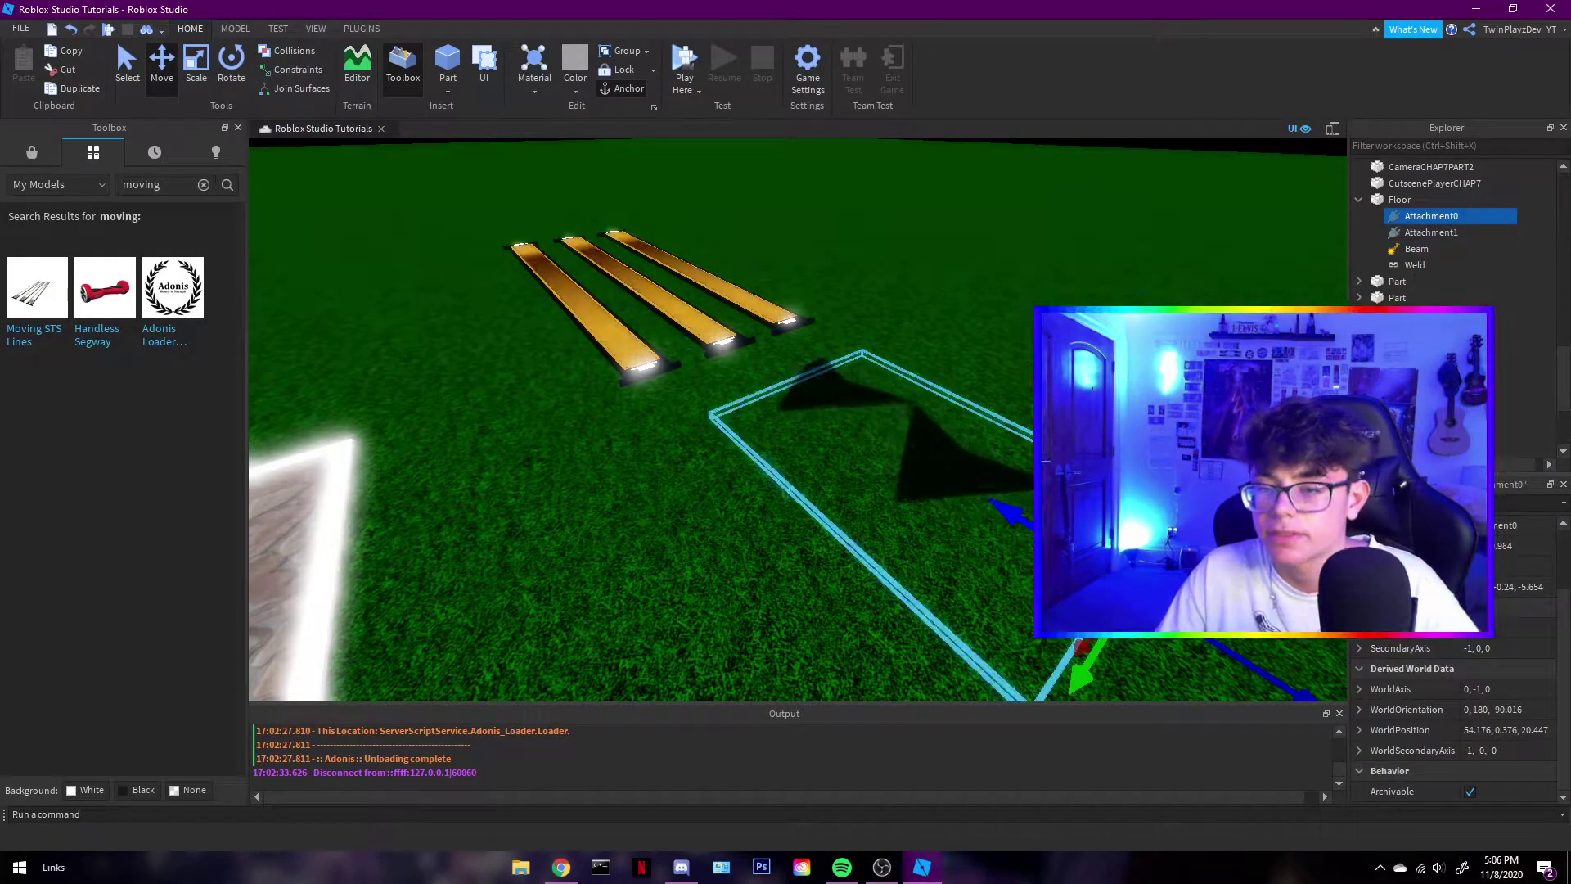
pyautogui.moveTo(965, 475); pyautogui.dragTo(1146, 458, button='right')
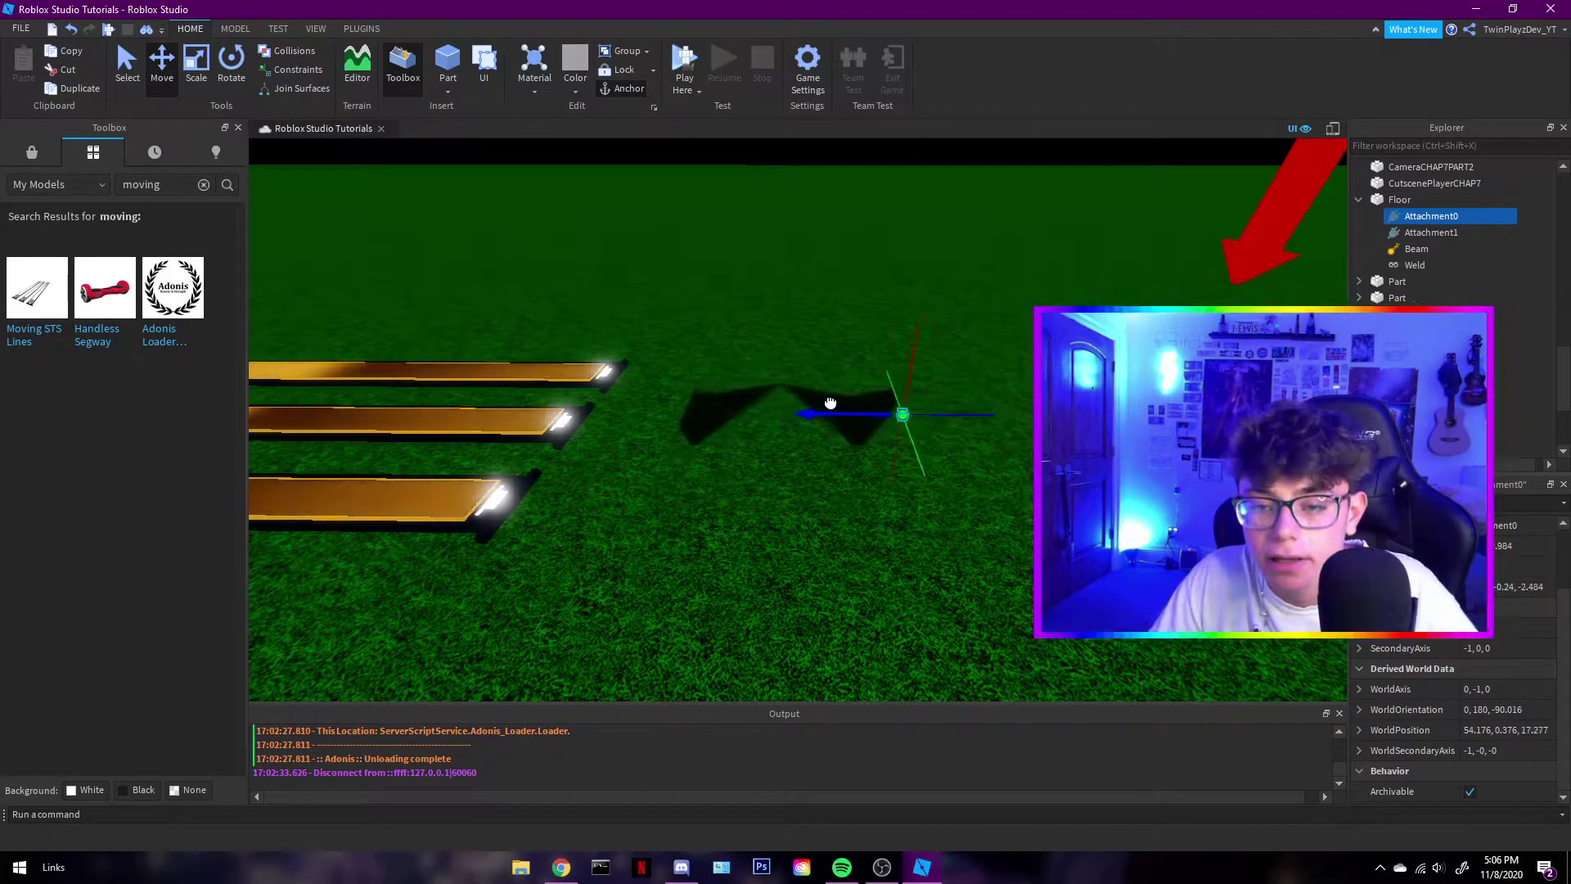
pyautogui.moveTo(830, 403); pyautogui.dragTo(781, 403)
pyautogui.moveTo(855, 445); pyautogui.dragTo(843, 345)
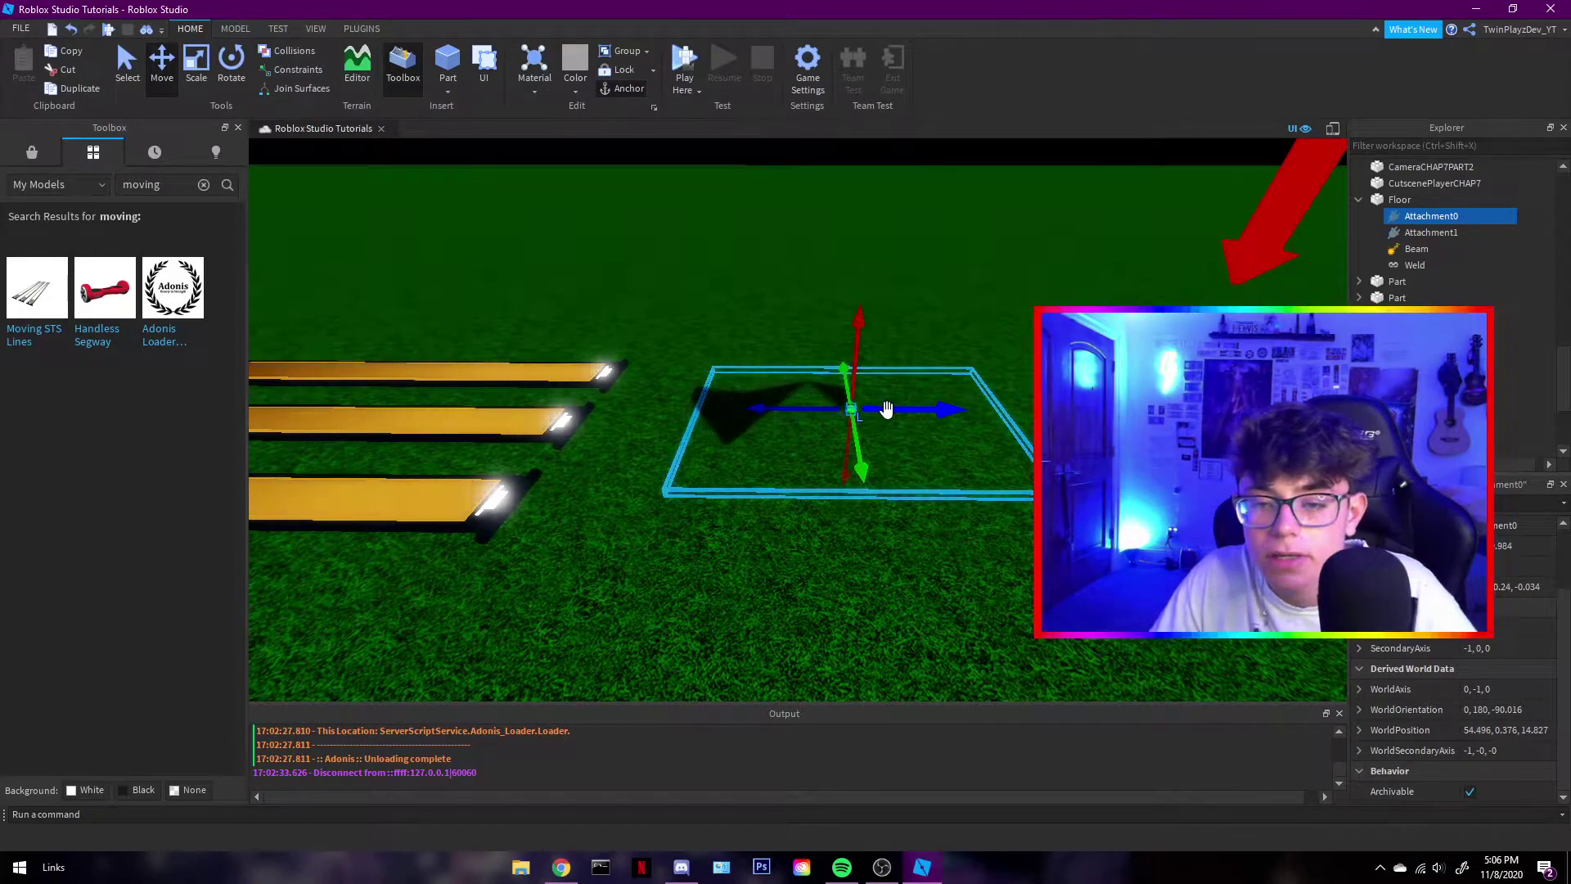
pyautogui.moveTo(887, 410); pyautogui.dragTo(1080, 413)
# Inspect the Beam and Attachment0 of the Floor part in relation to the moving arrows
pyautogui.click(1404, 251)
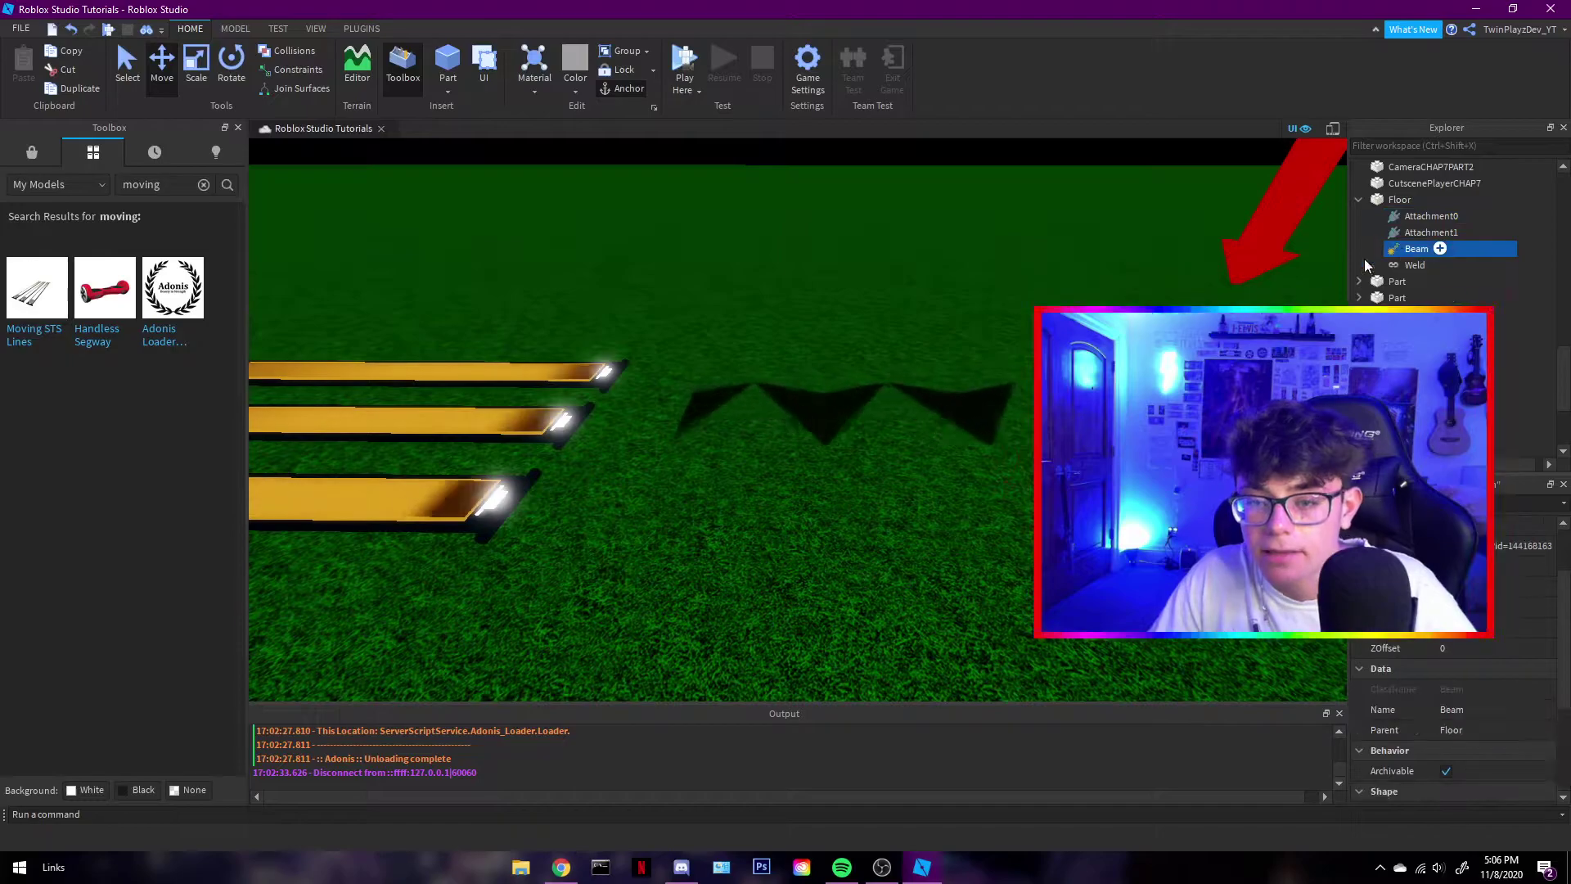
pyautogui.click(991, 292)
pyautogui.moveTo(990, 291); pyautogui.dragTo(989, 291, button='right')
pyautogui.click(1447, 216)
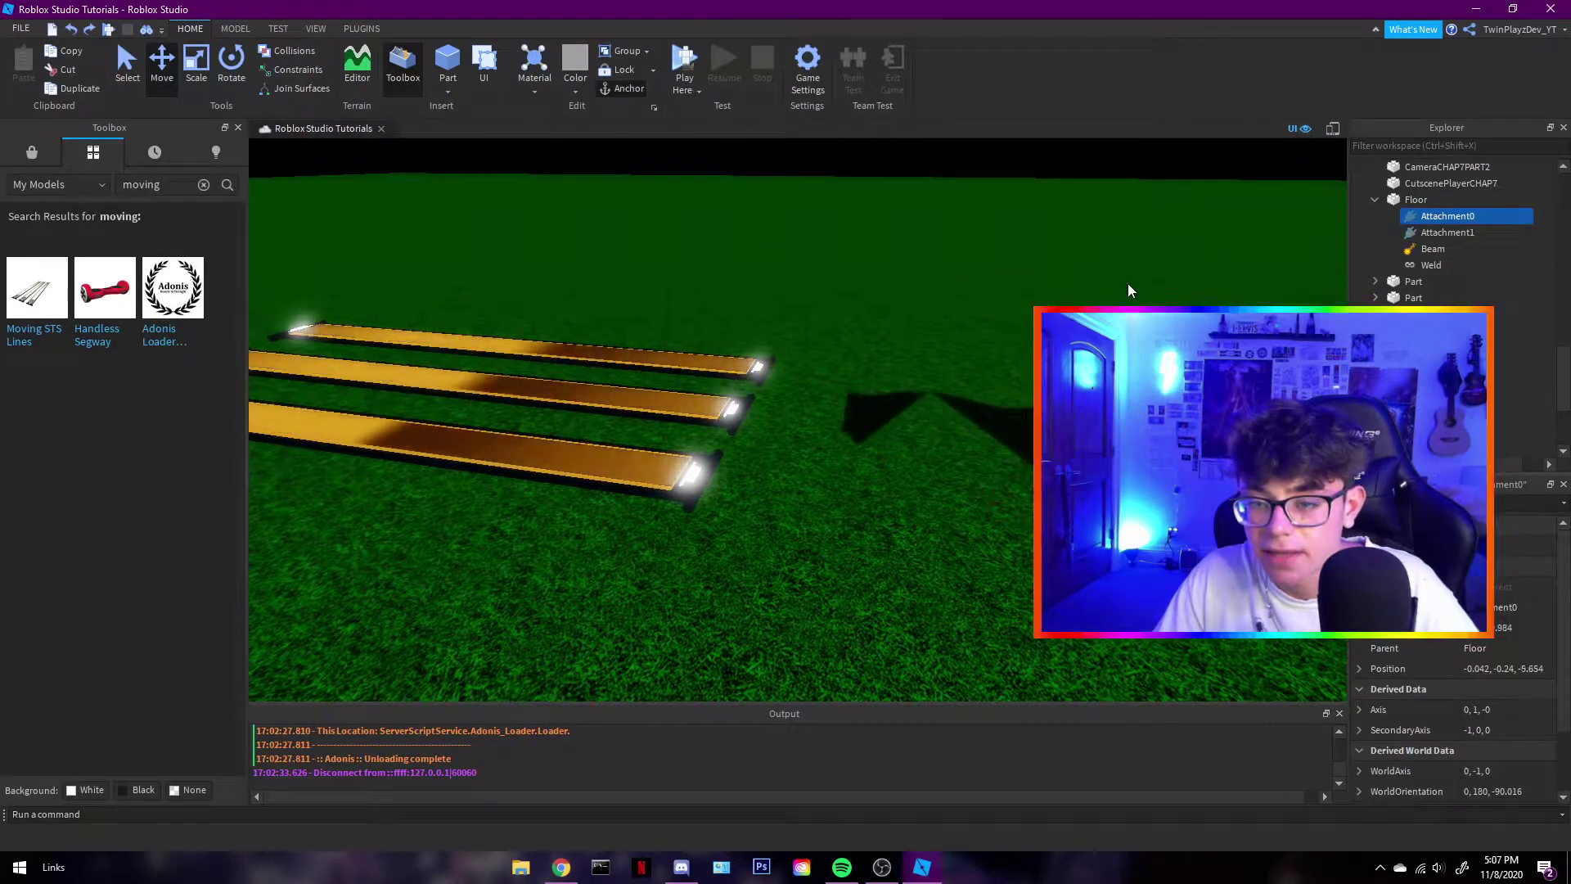
pyautogui.press('Down')
pyautogui.press('Down')
pyautogui.hotkey('ctrl', 'z')
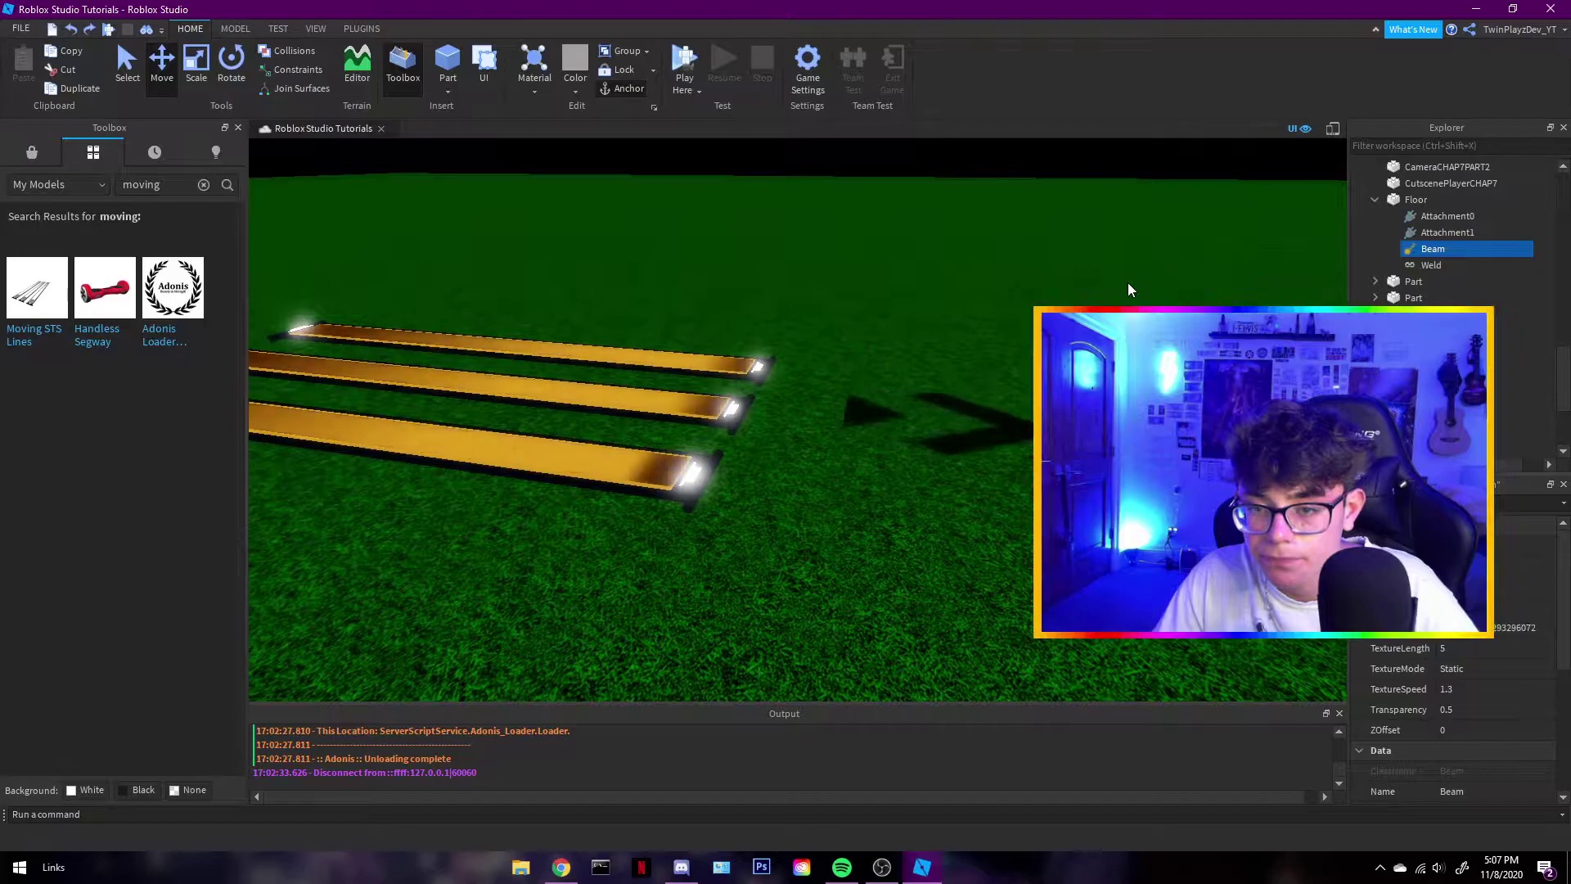
pyautogui.click(1126, 284)
pyautogui.moveTo(1126, 284); pyautogui.dragTo(1140, 293, button='right')
pyautogui.press('a')
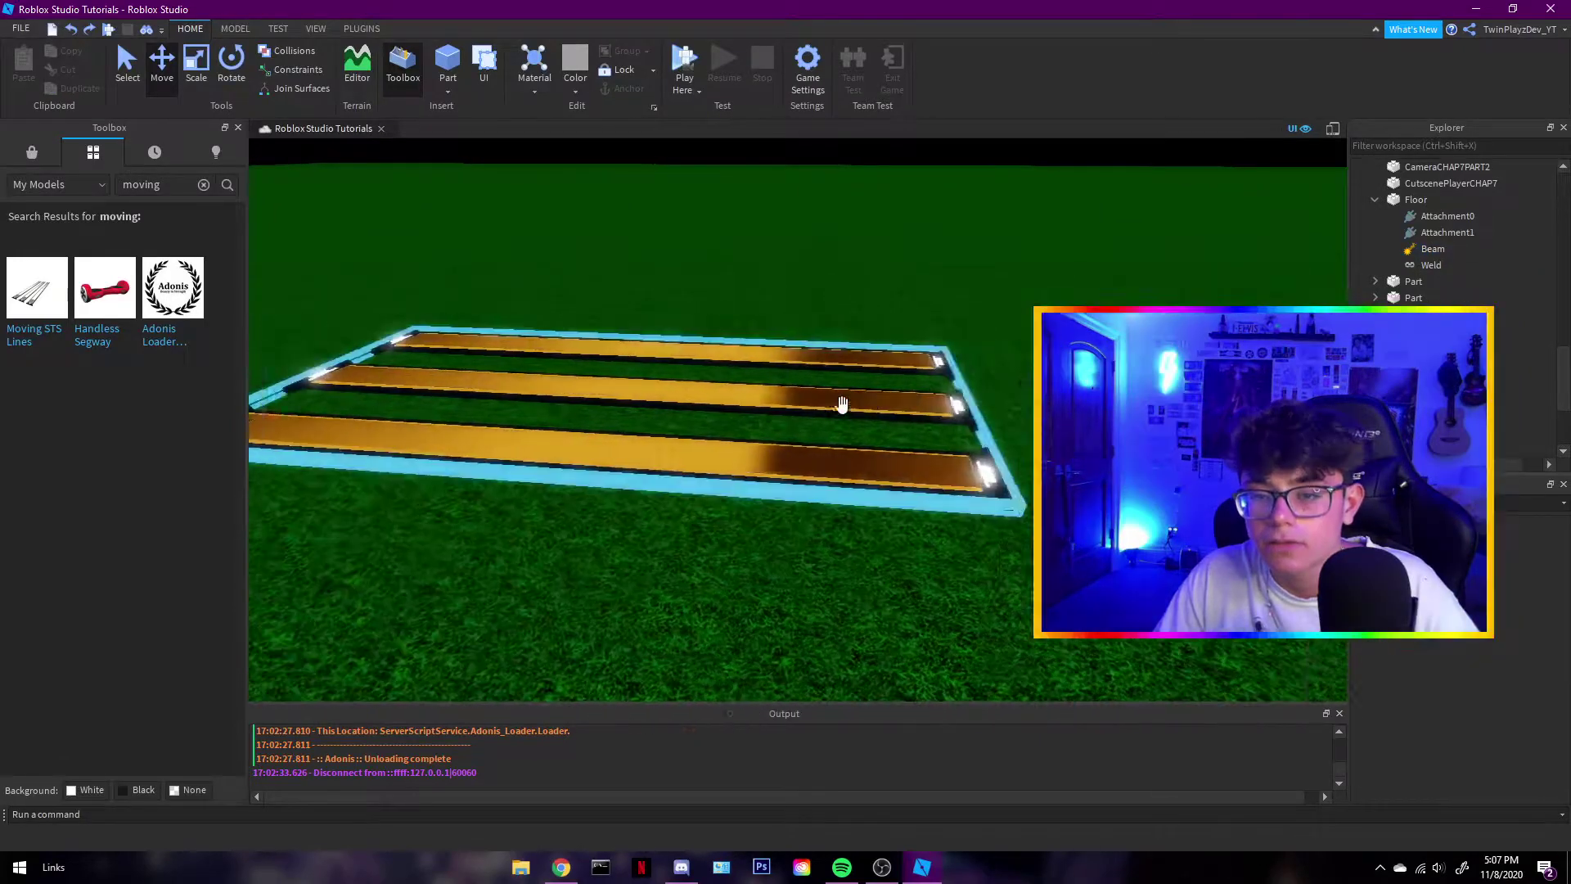
pyautogui.press('a')
# Expand the moving lines model to the third STS Line's Part and inspect its Attachment2 and Beam
pyautogui.click(876, 398)
pyautogui.click(1378, 167)
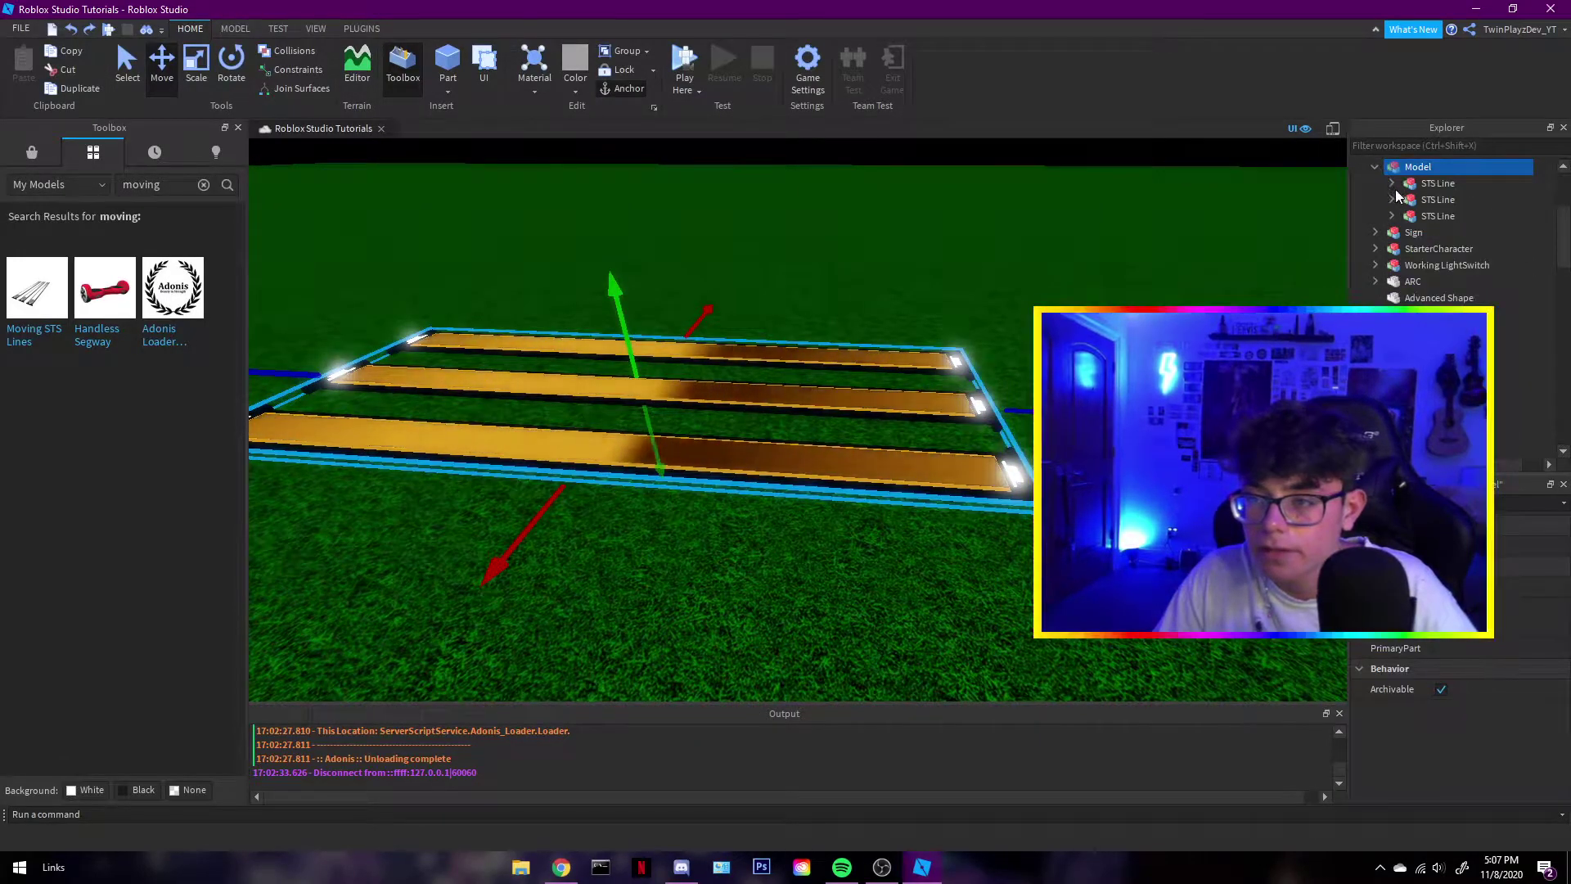
pyautogui.click(1392, 216)
pyautogui.click(1404, 263)
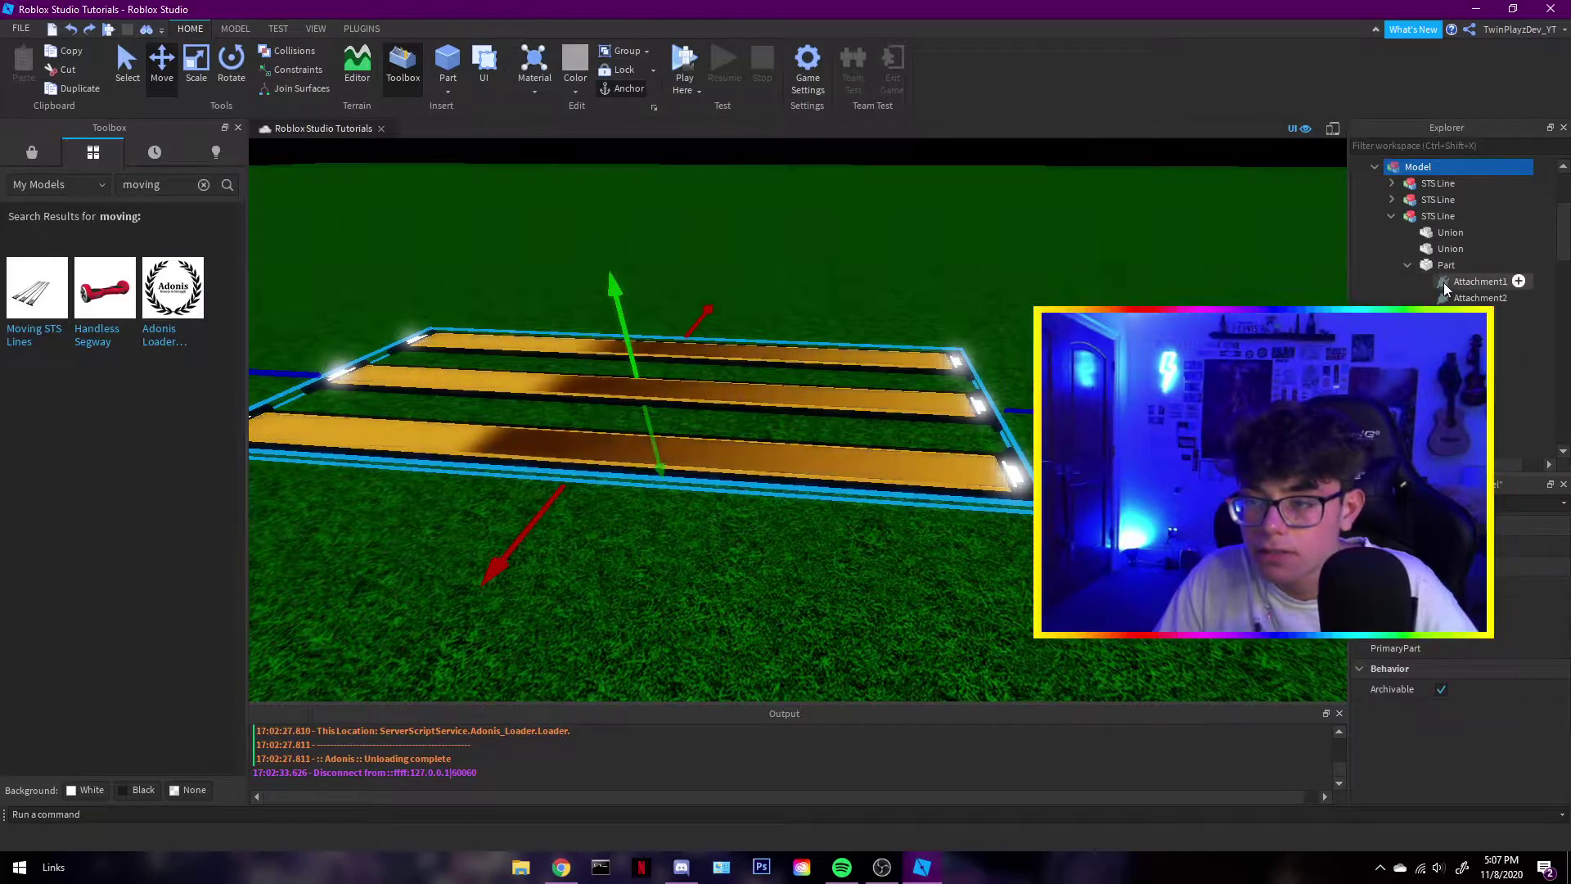
pyautogui.click(1442, 295)
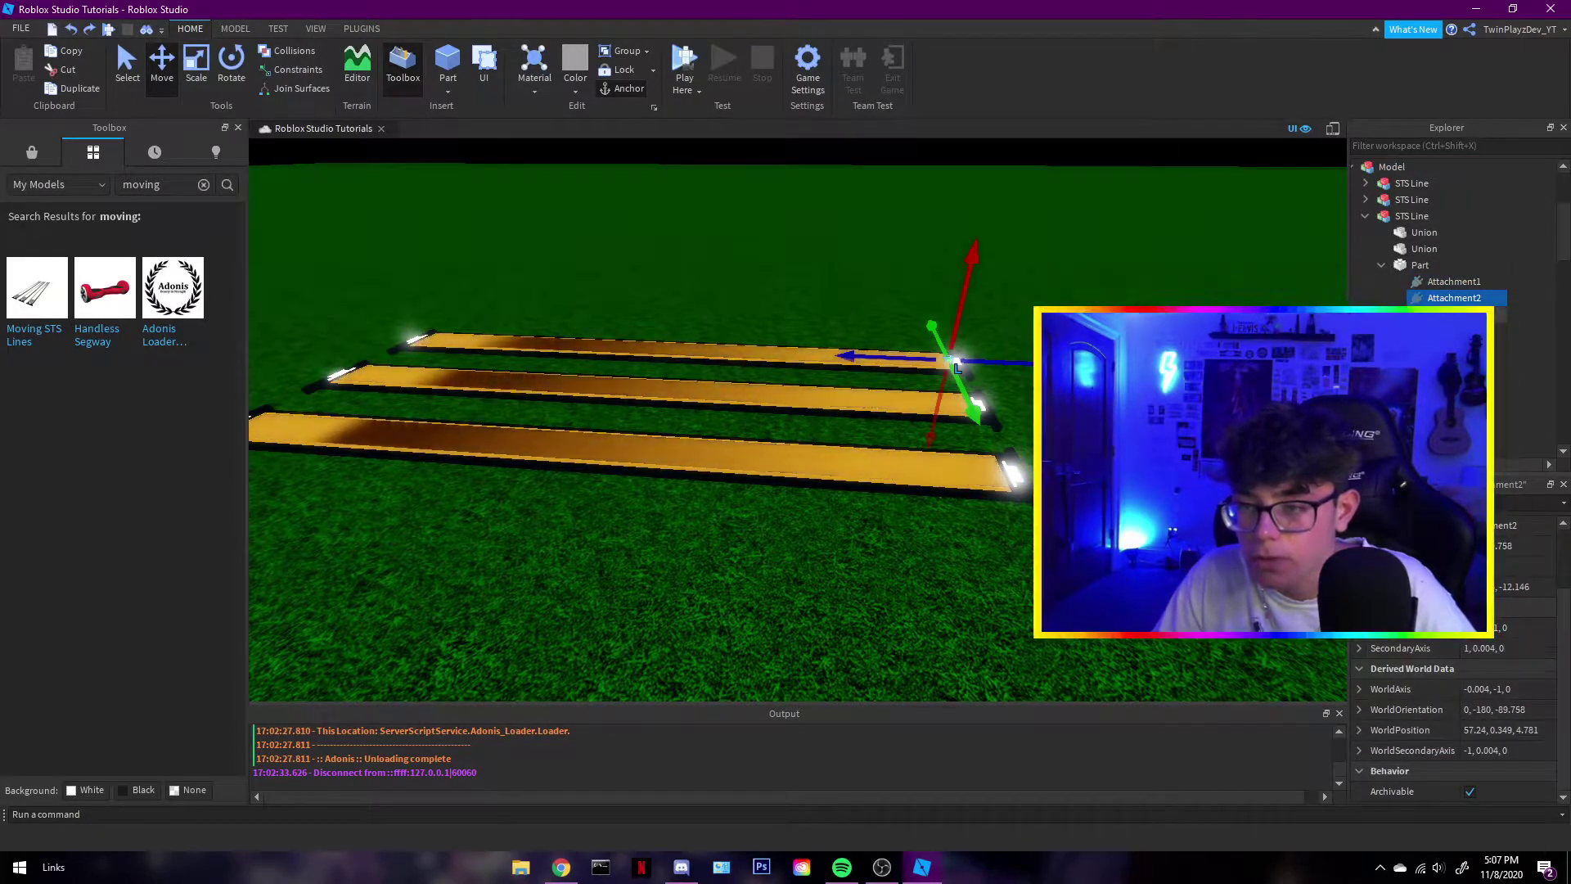
pyautogui.click(1442, 314)
# Try dark blue as the starting colour in the color sequence of the STS Line's Beam
pyautogui.moveTo(818, 458); pyautogui.dragTo(941, 491, button='right')
pyautogui.press('w')
pyautogui.scroll(2, 1457, 655)
pyautogui.press('s')
pyautogui.moveTo(736, 426); pyautogui.dragTo(769, 471, button='right')
pyautogui.press('d')
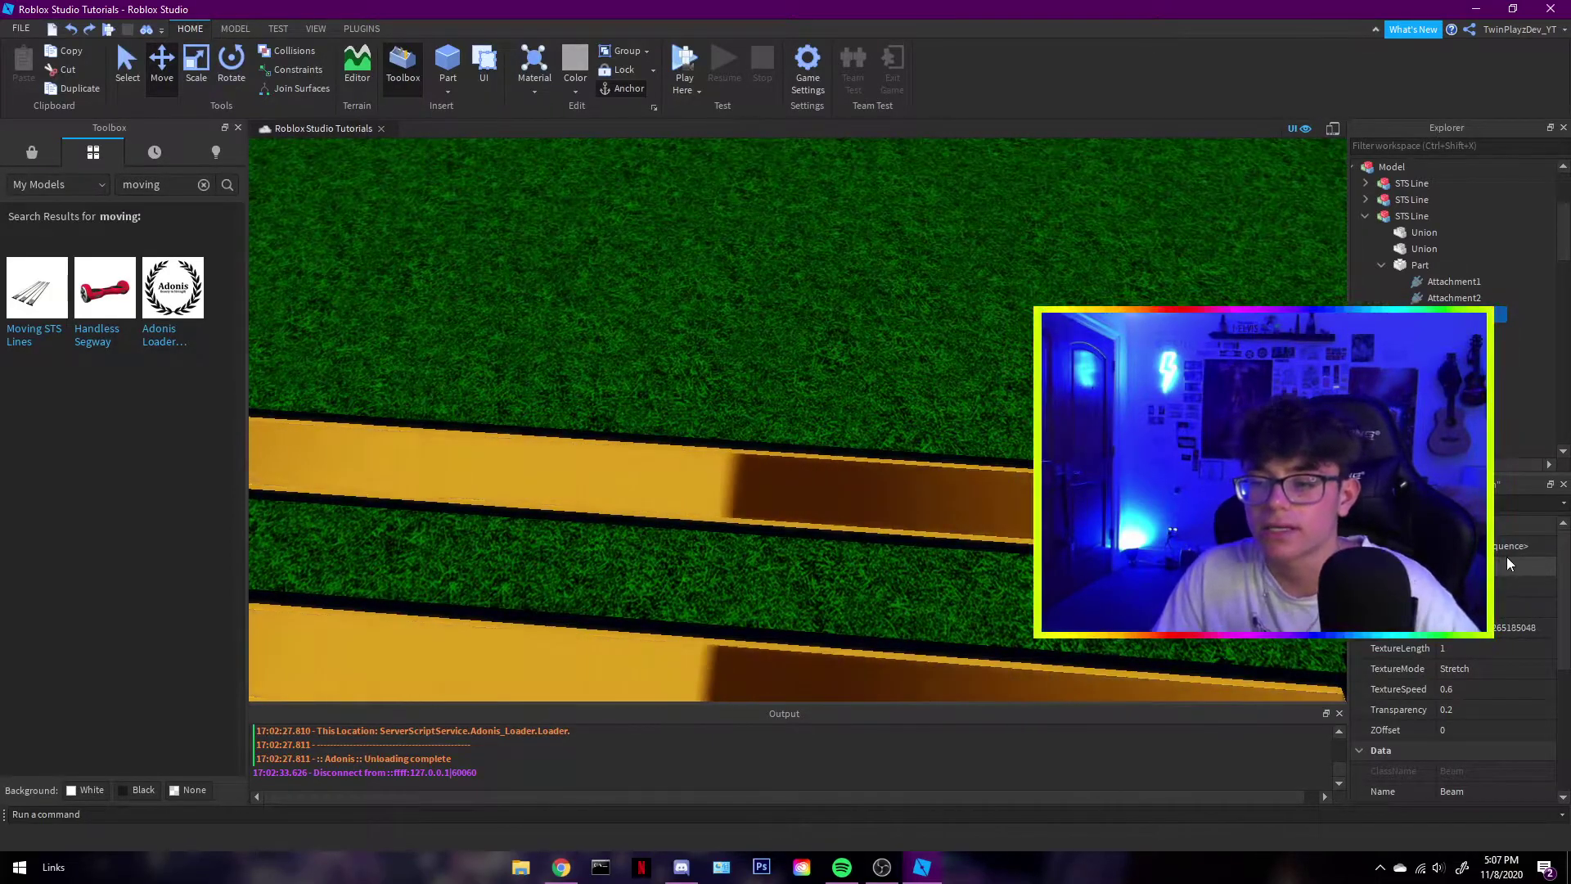
pyautogui.click(1496, 545)
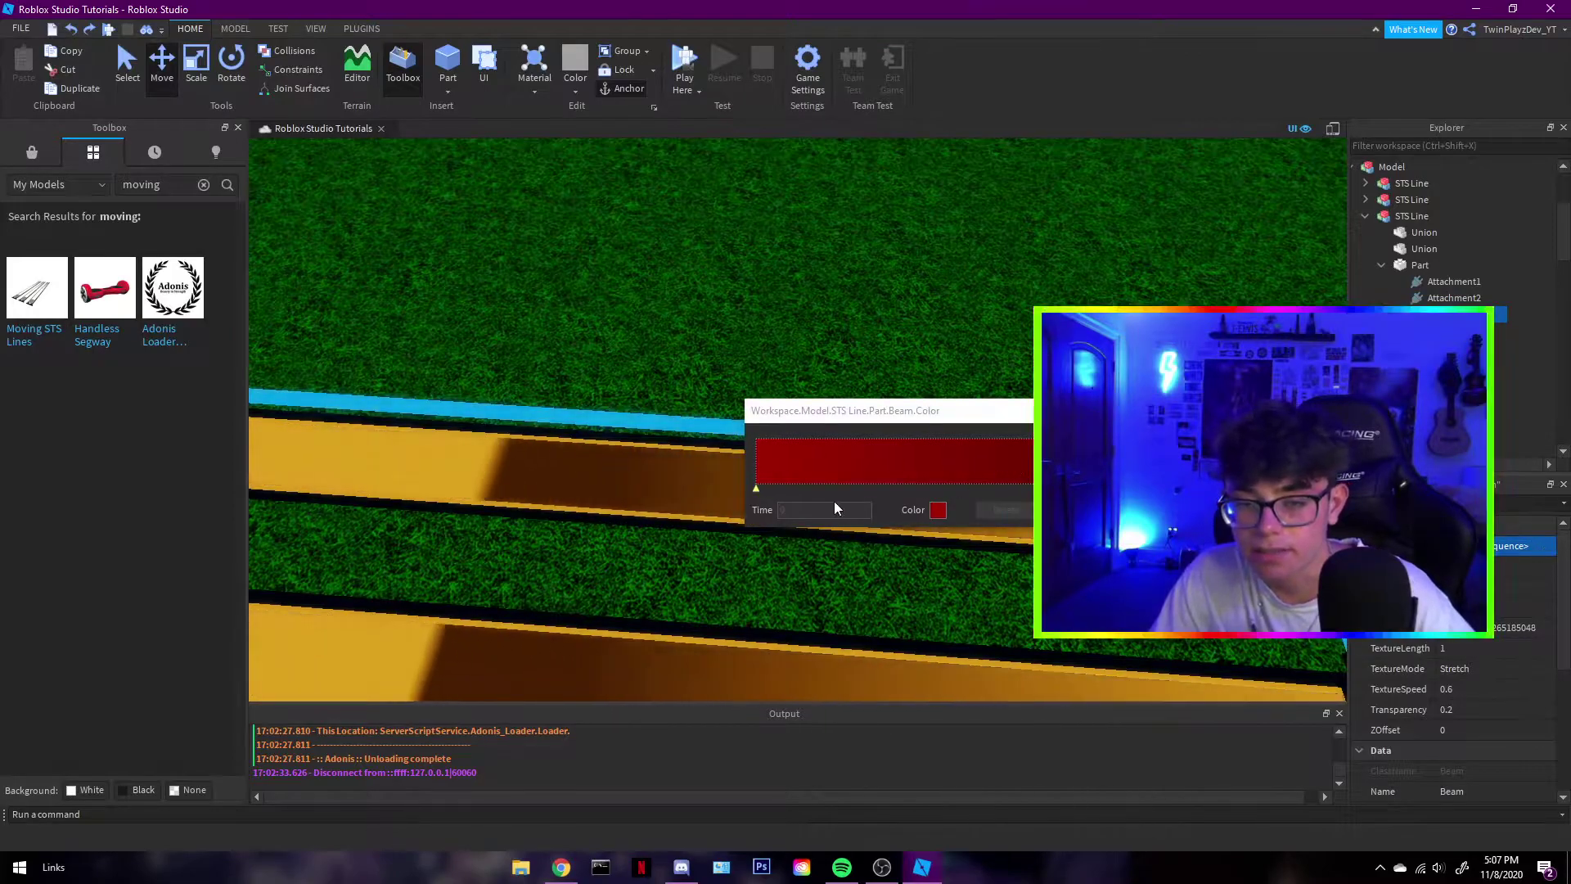
pyautogui.click(938, 510)
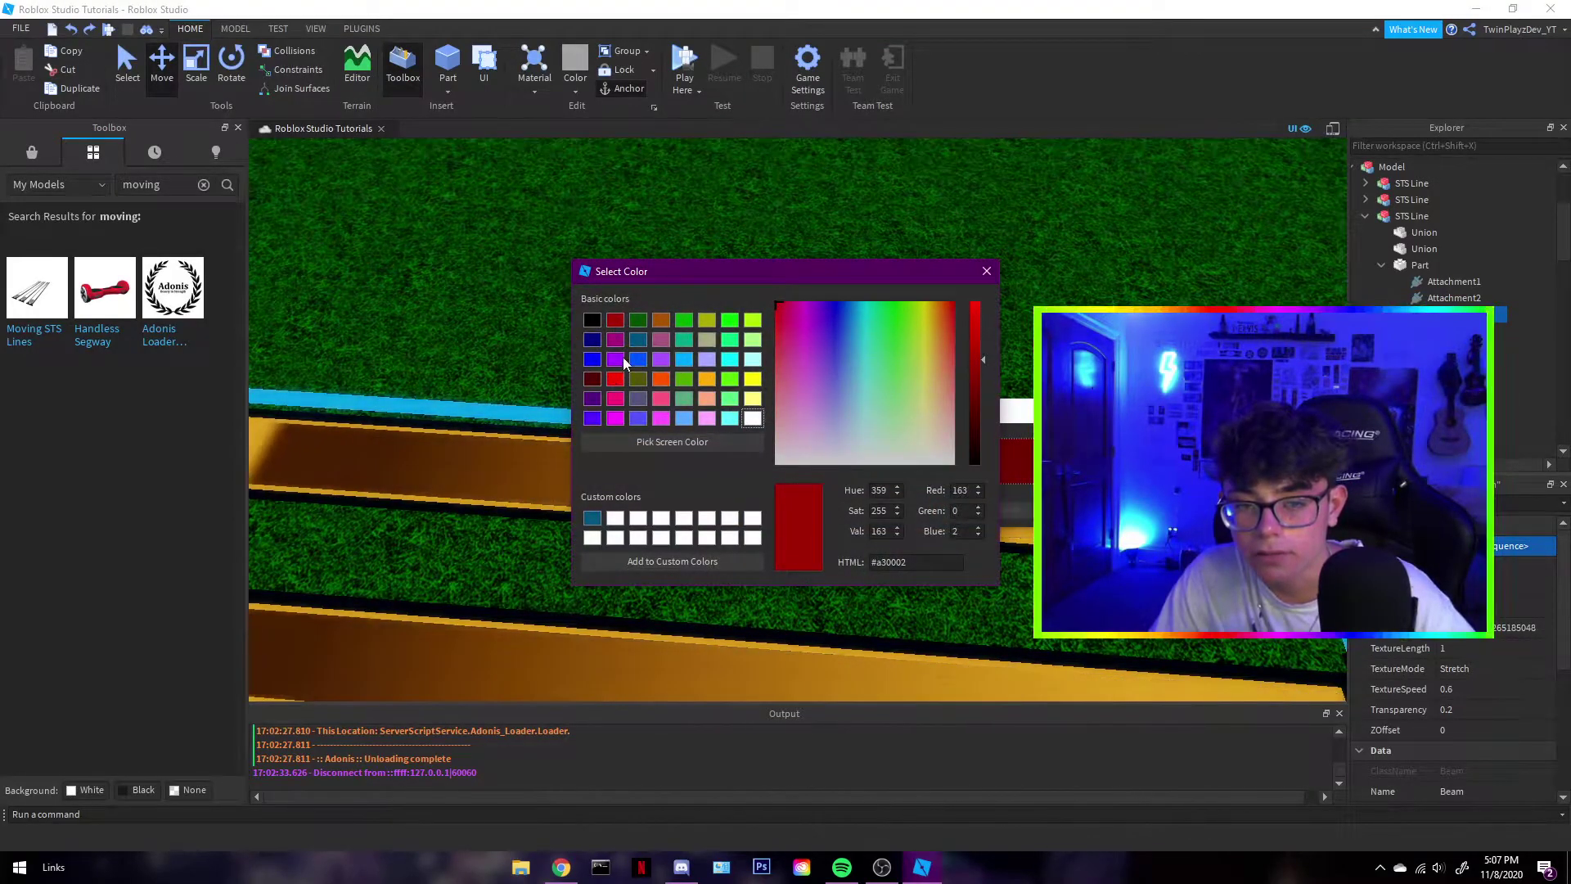
pyautogui.click(593, 339)
pyautogui.click(987, 272)
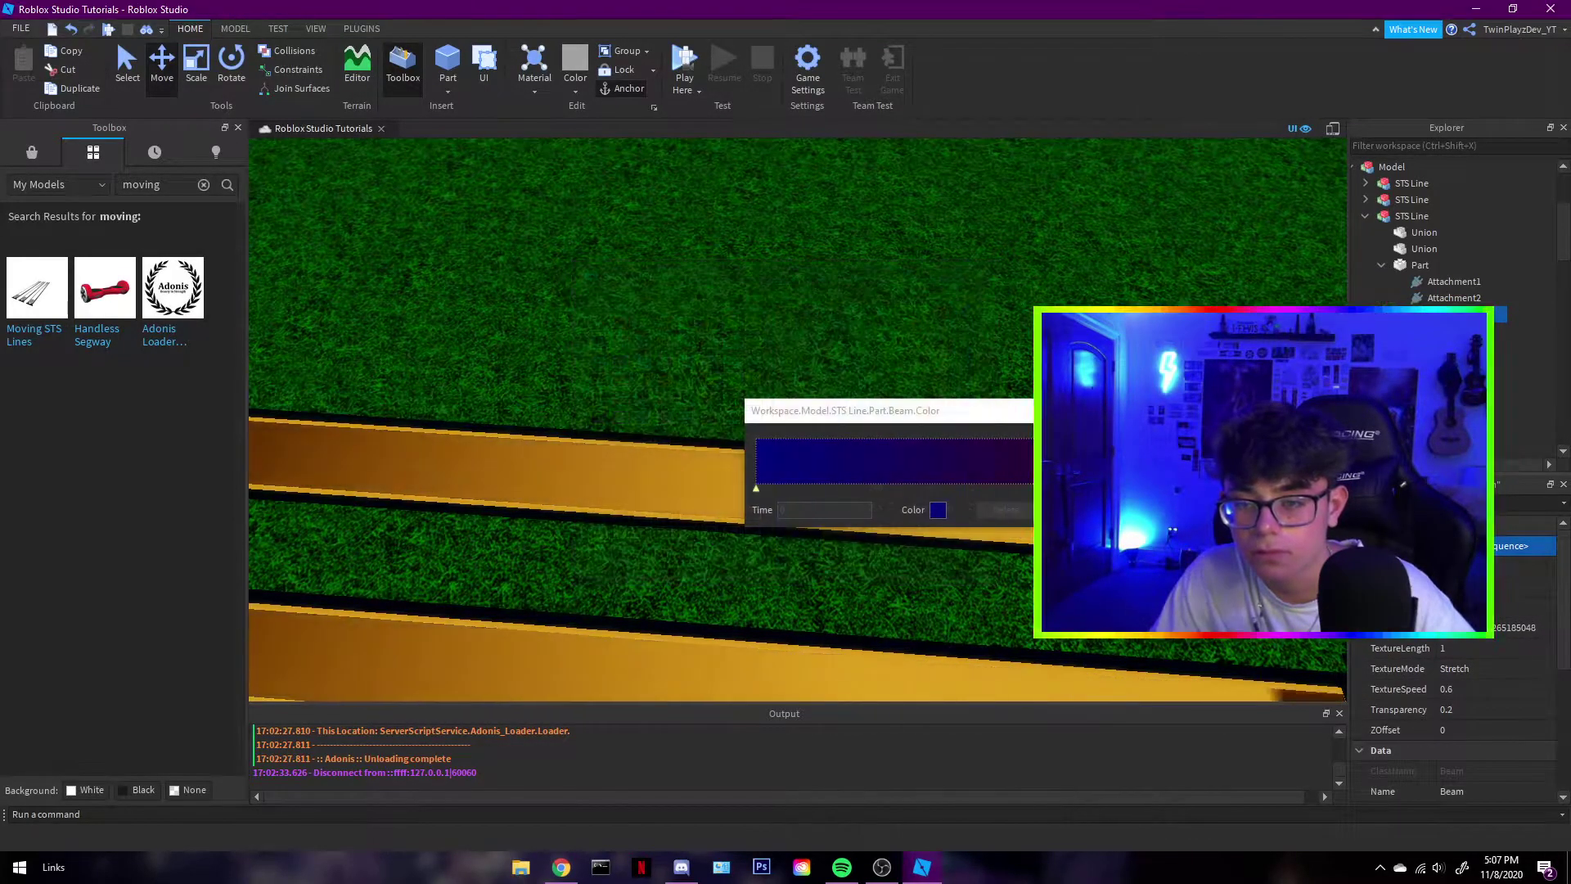
pyautogui.click(1218, 411)
pyautogui.moveTo(1178, 409); pyautogui.dragTo(1277, 393, button='right')
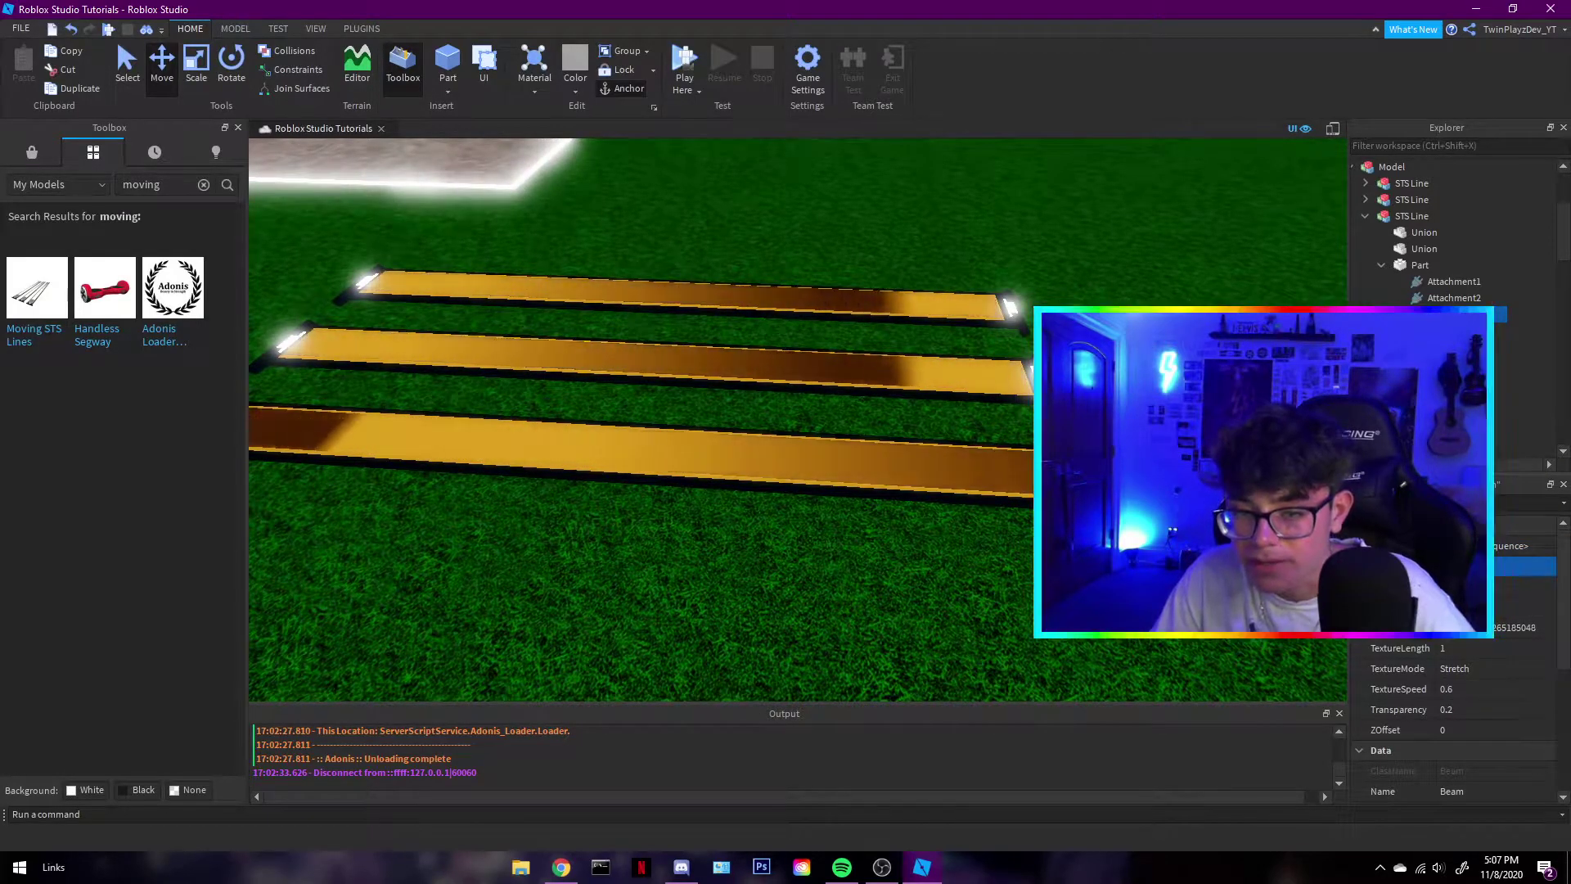
# Check the STS Line Beam's color sequence again and try a Transparency of 0
pyautogui.click(1503, 549)
pyautogui.click(1544, 547)
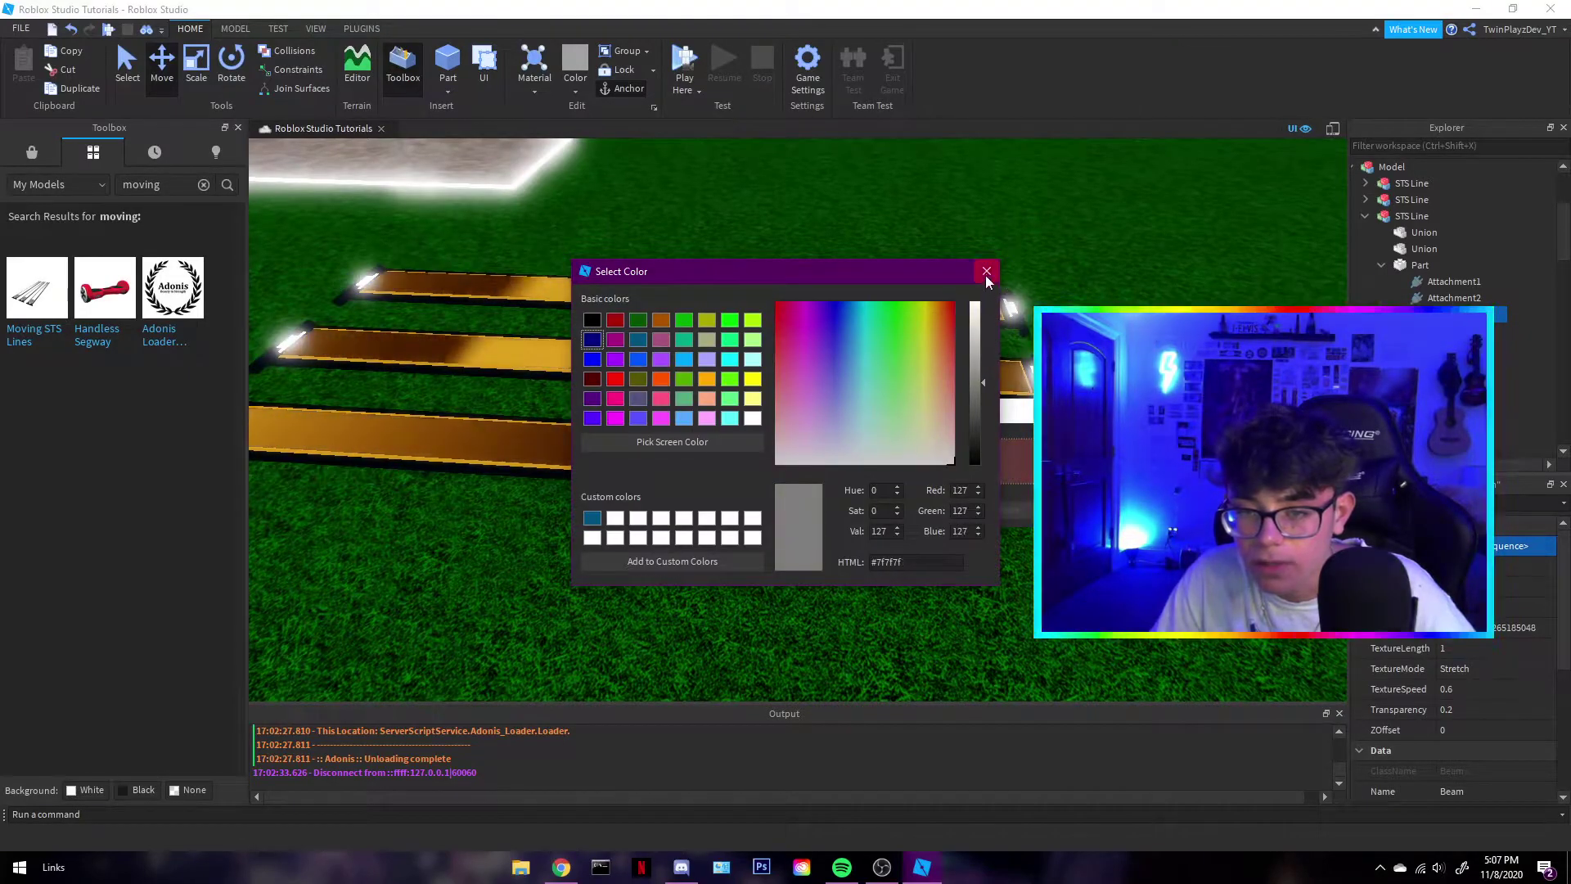
pyautogui.click(987, 271)
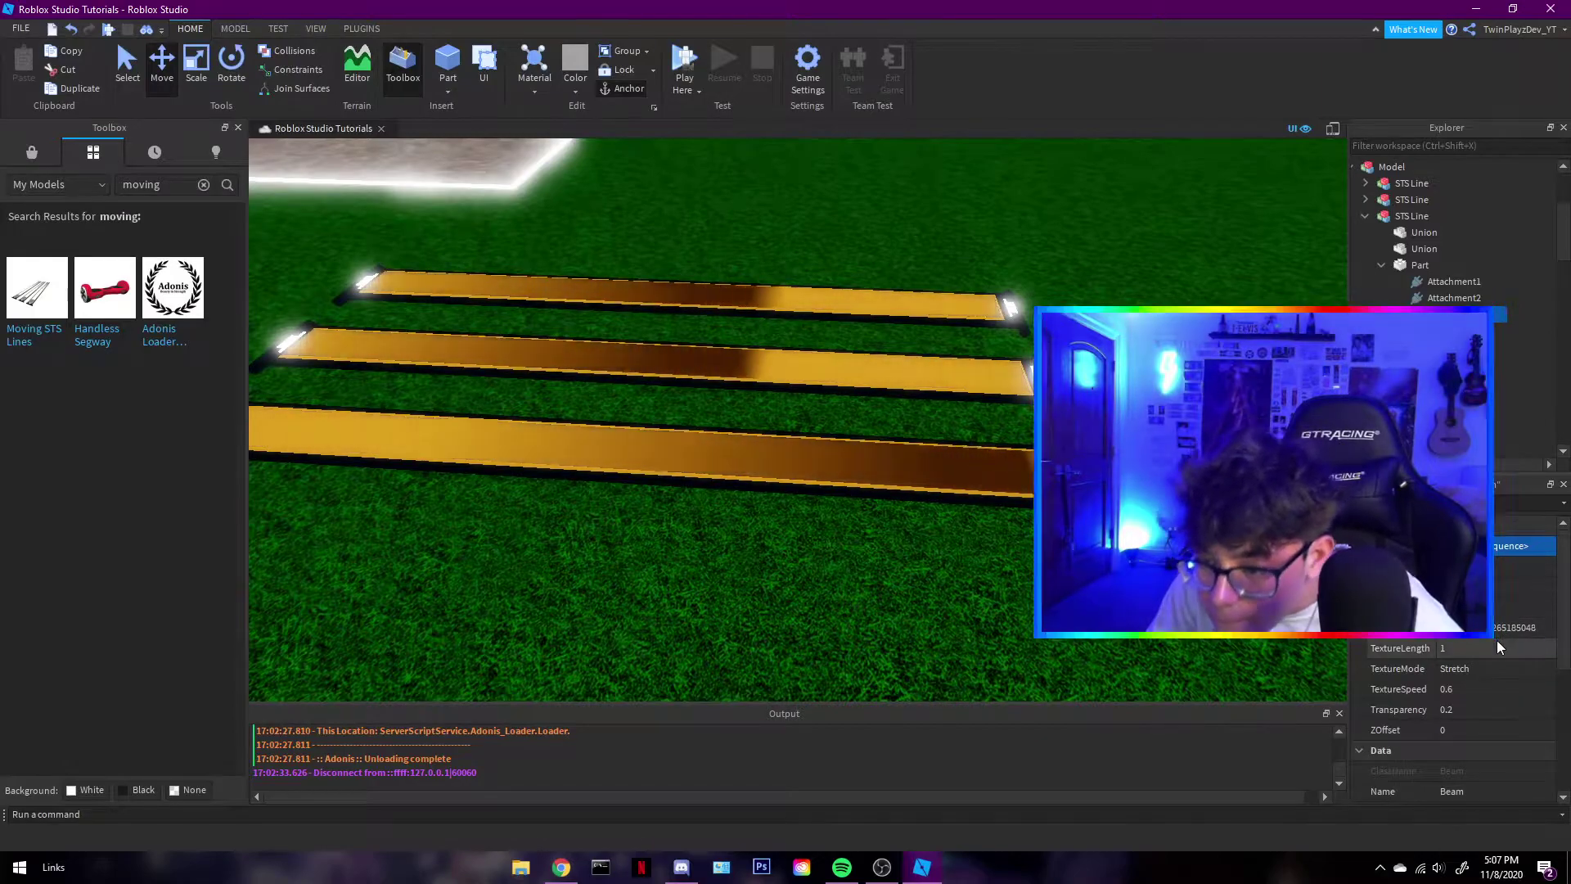
pyautogui.click(1491, 709)
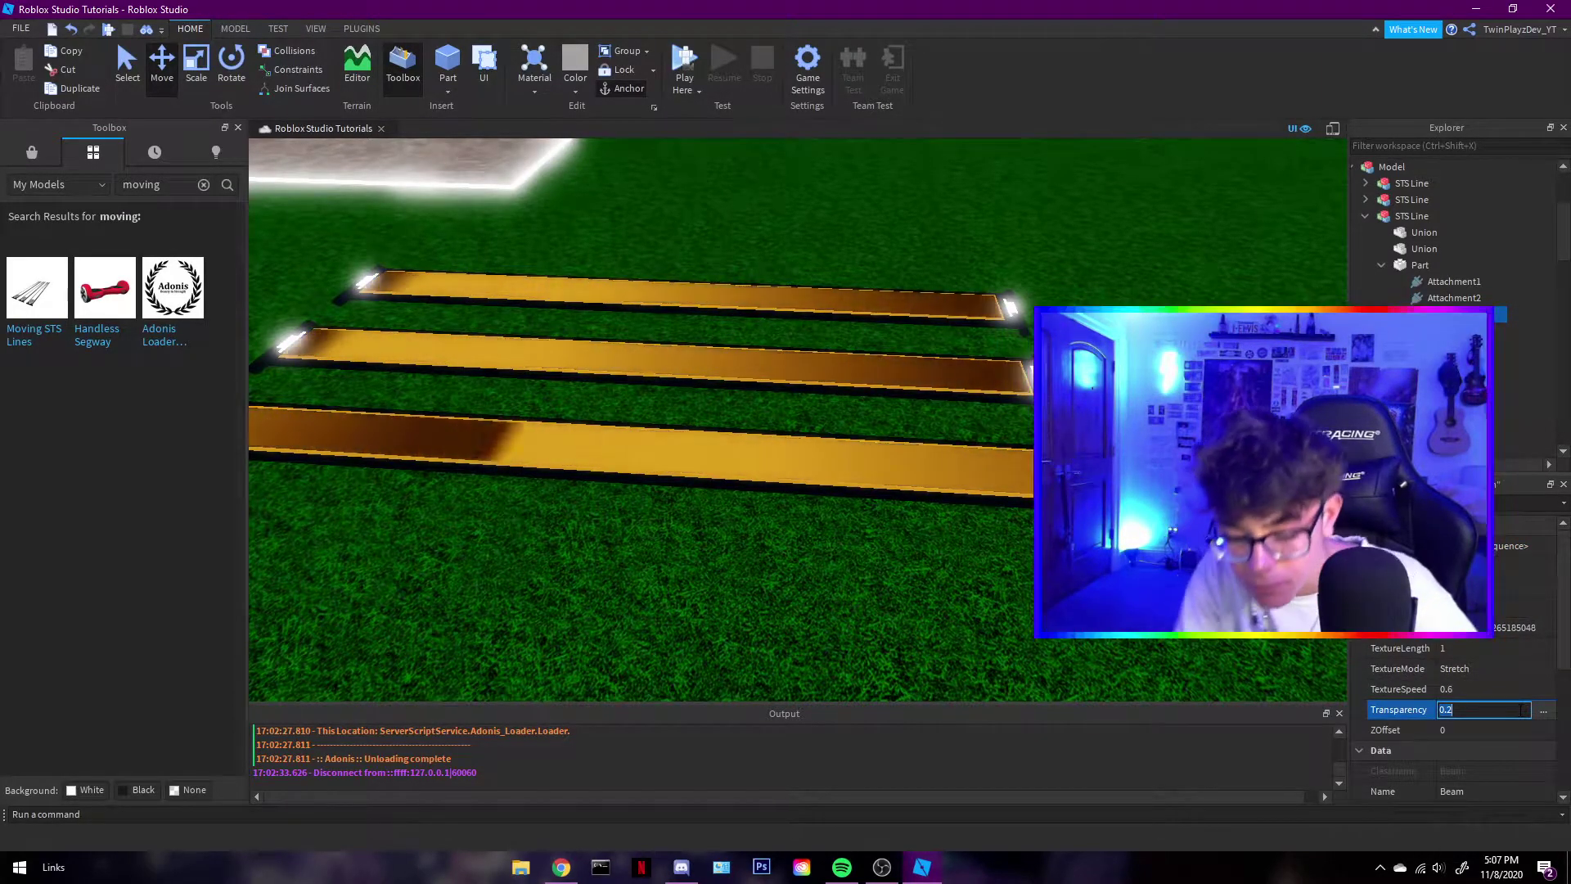
pyautogui.press('Return')
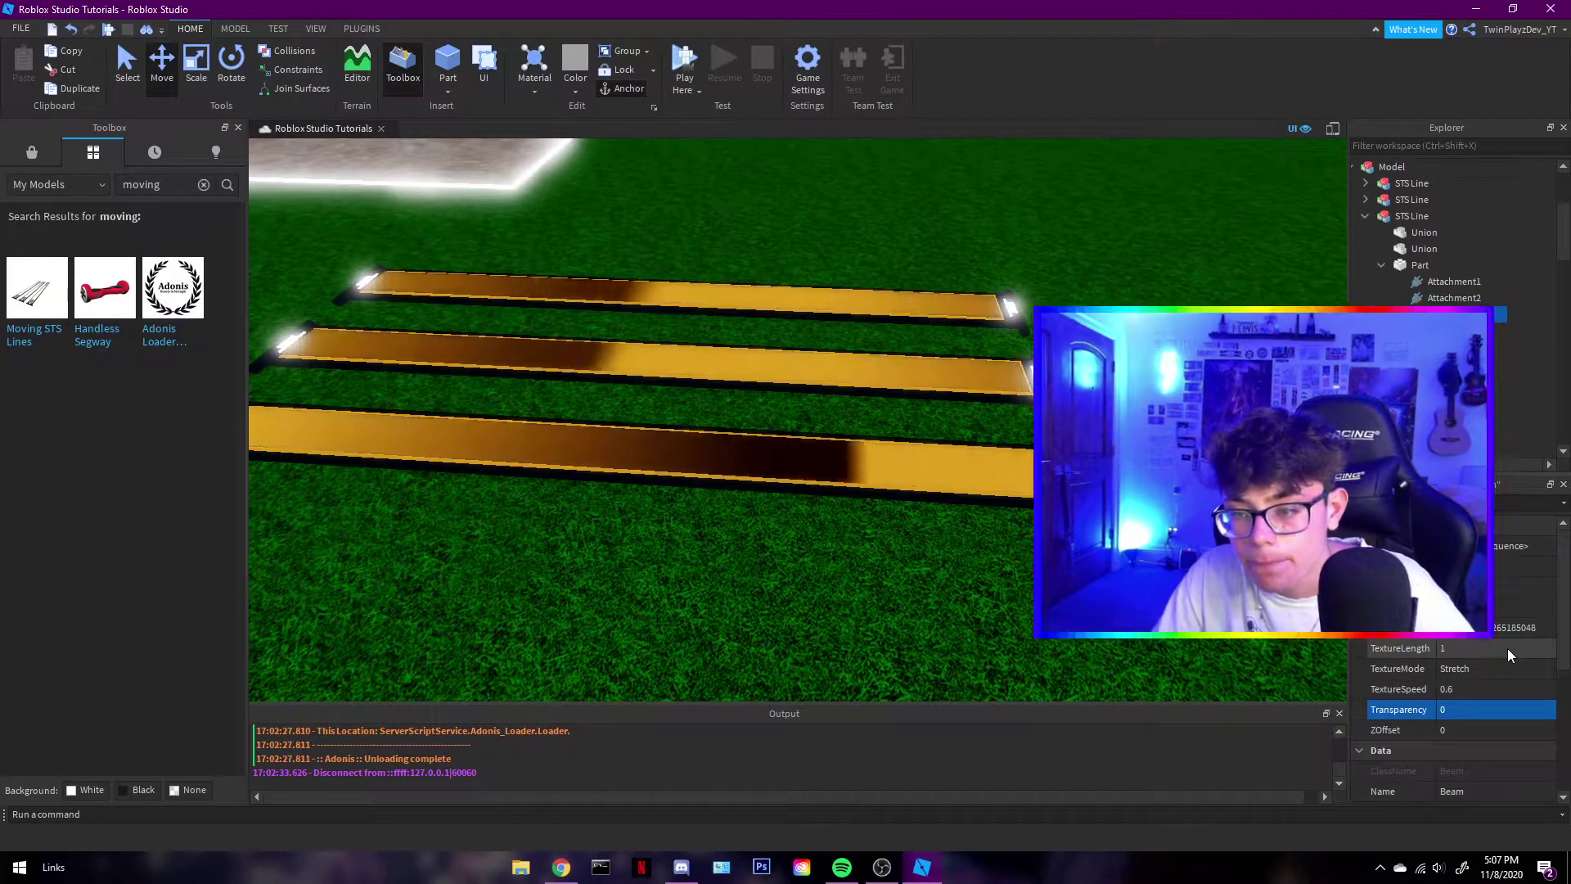
pyautogui.scroll(-1, 1508, 648)
pyautogui.scroll(-3, 1499, 647)
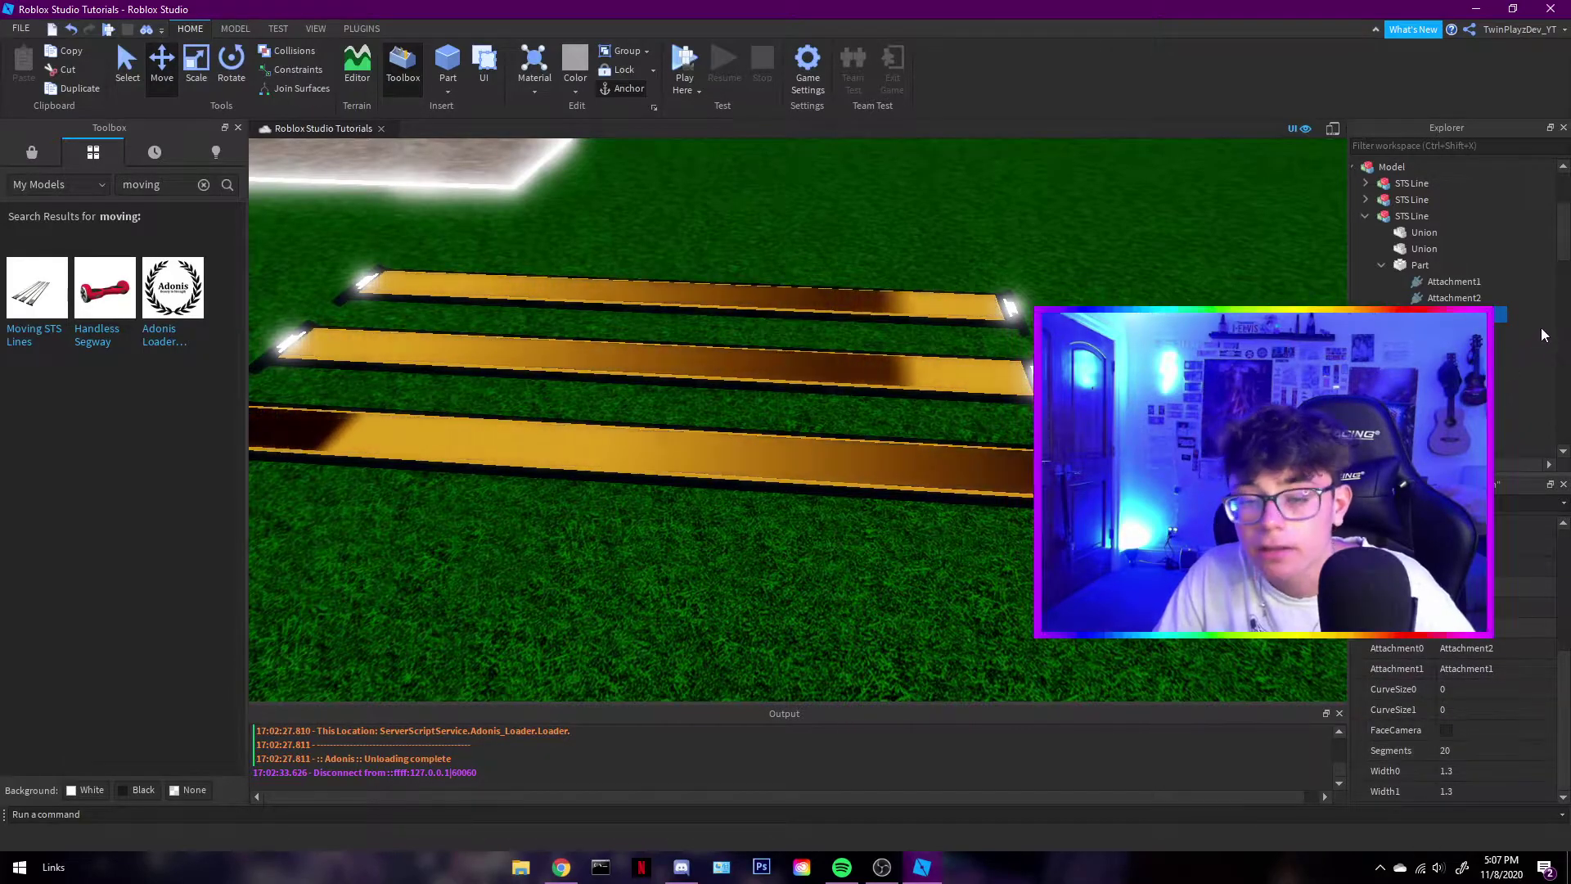
pyautogui.click(941, 556)
pyautogui.moveTo(941, 556); pyautogui.dragTo(835, 573, button='right')
pyautogui.press('s')
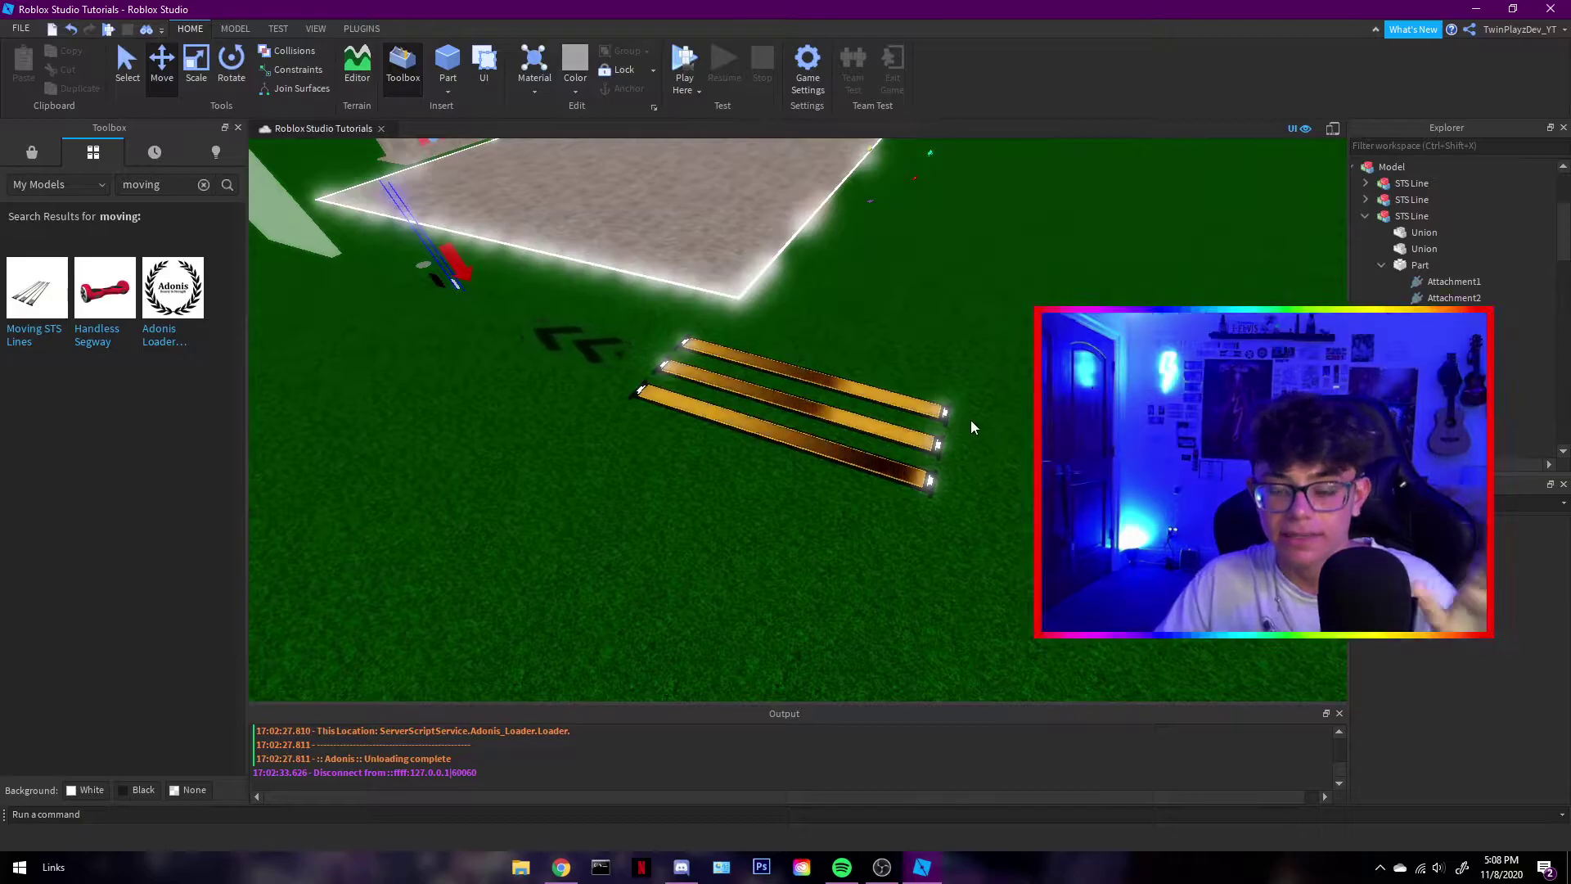
# Undo the recent STS Line Beam changes and turn the whole lines model back by 90 degrees
pyautogui.click(933, 430)
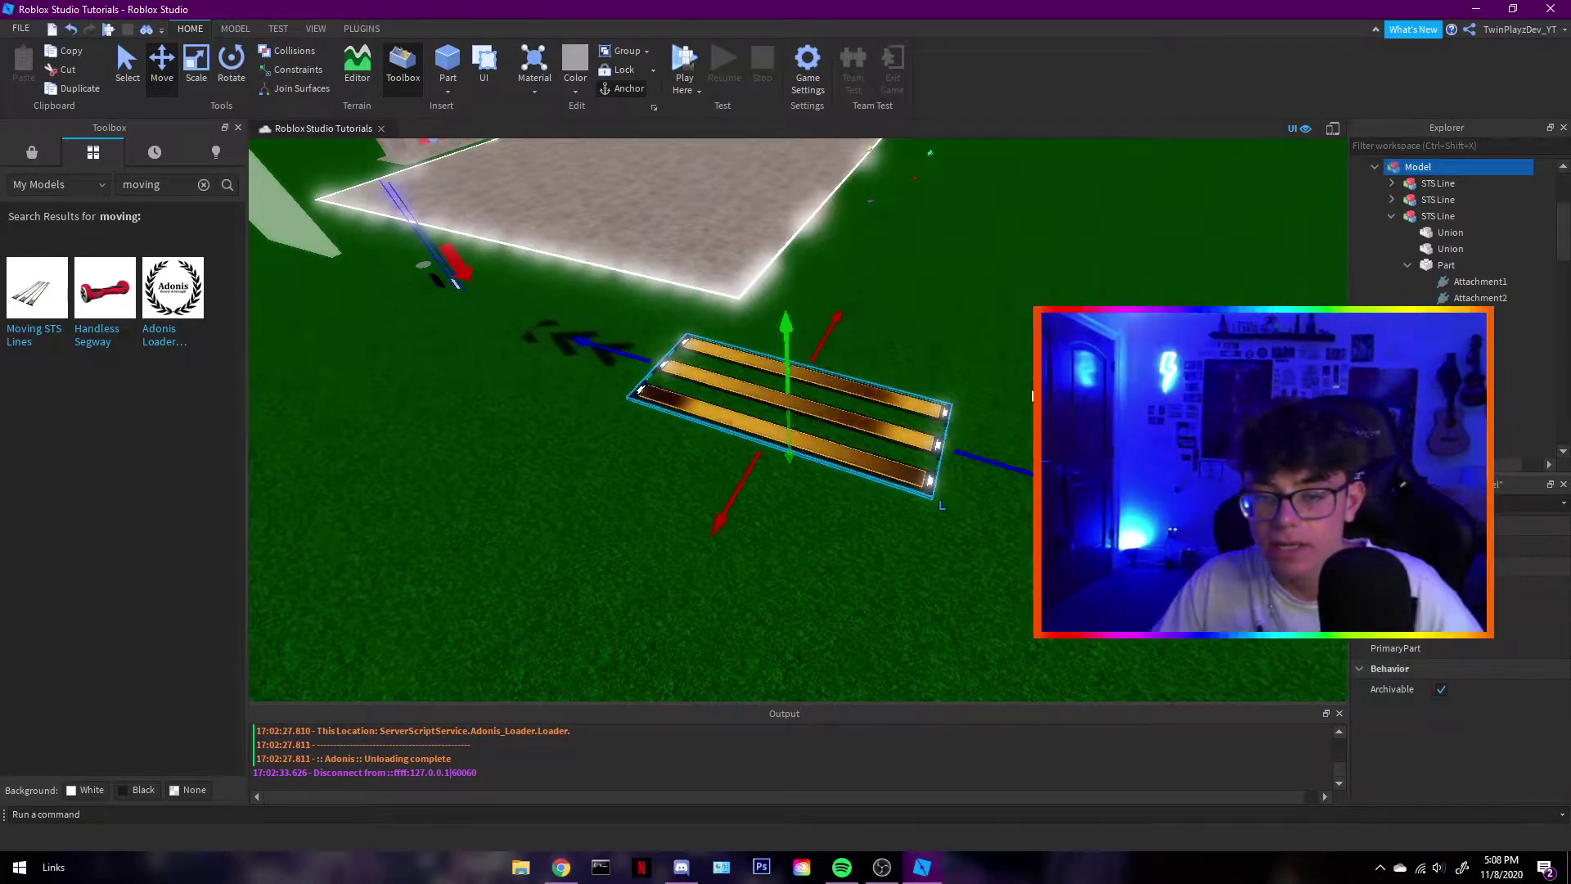
pyautogui.hotkey('ctrl', 'z')
pyautogui.hotkey('ctrl', 'z')
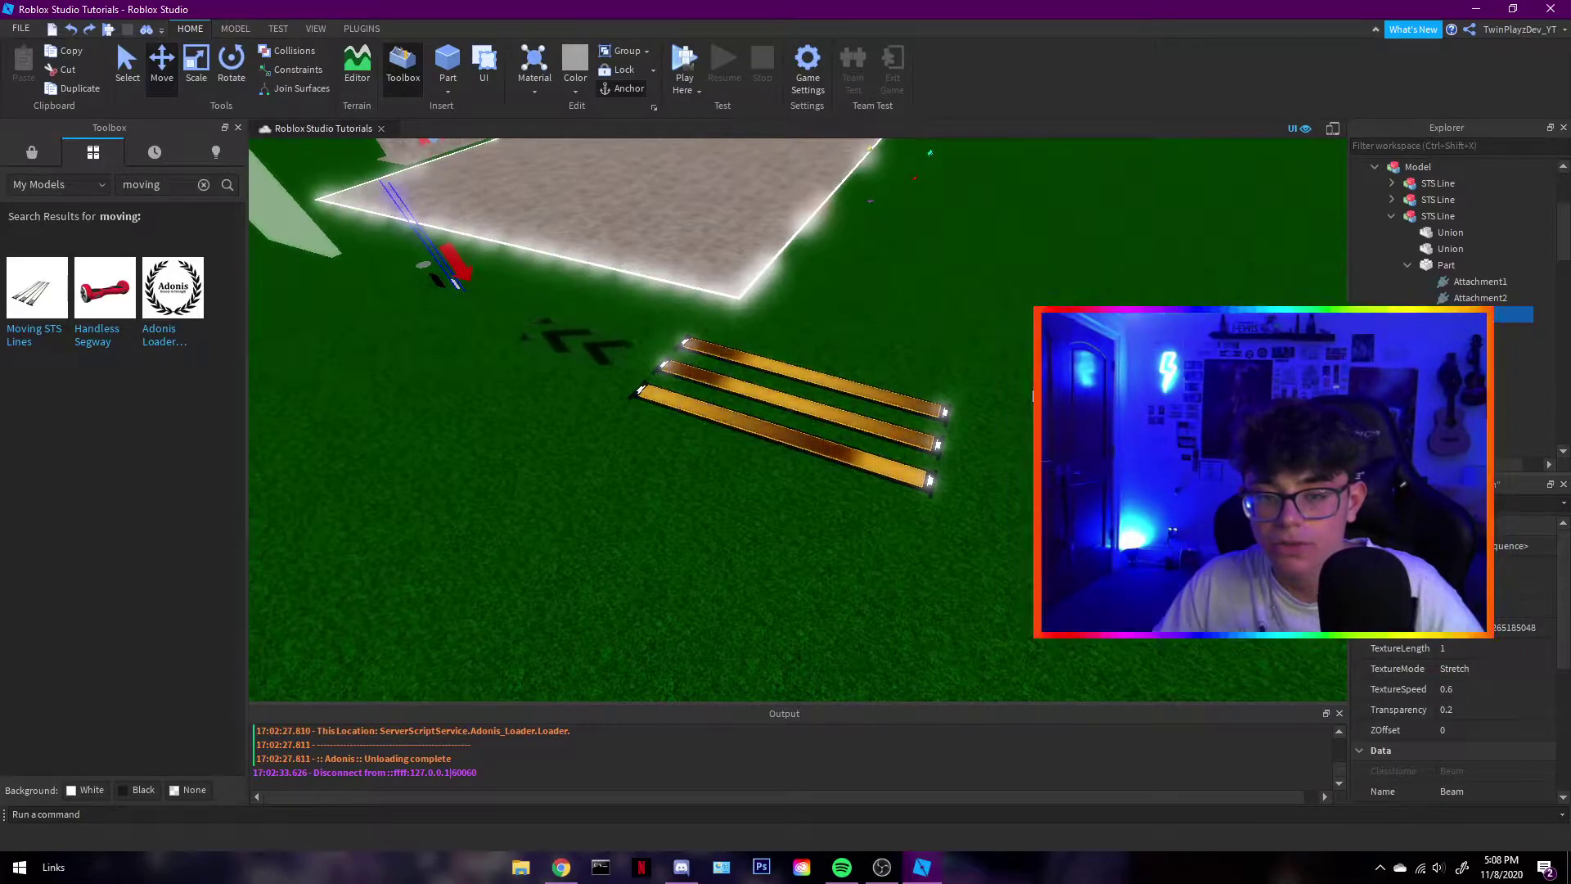
pyautogui.hotkey('ctrl', 'z')
pyautogui.click(814, 415)
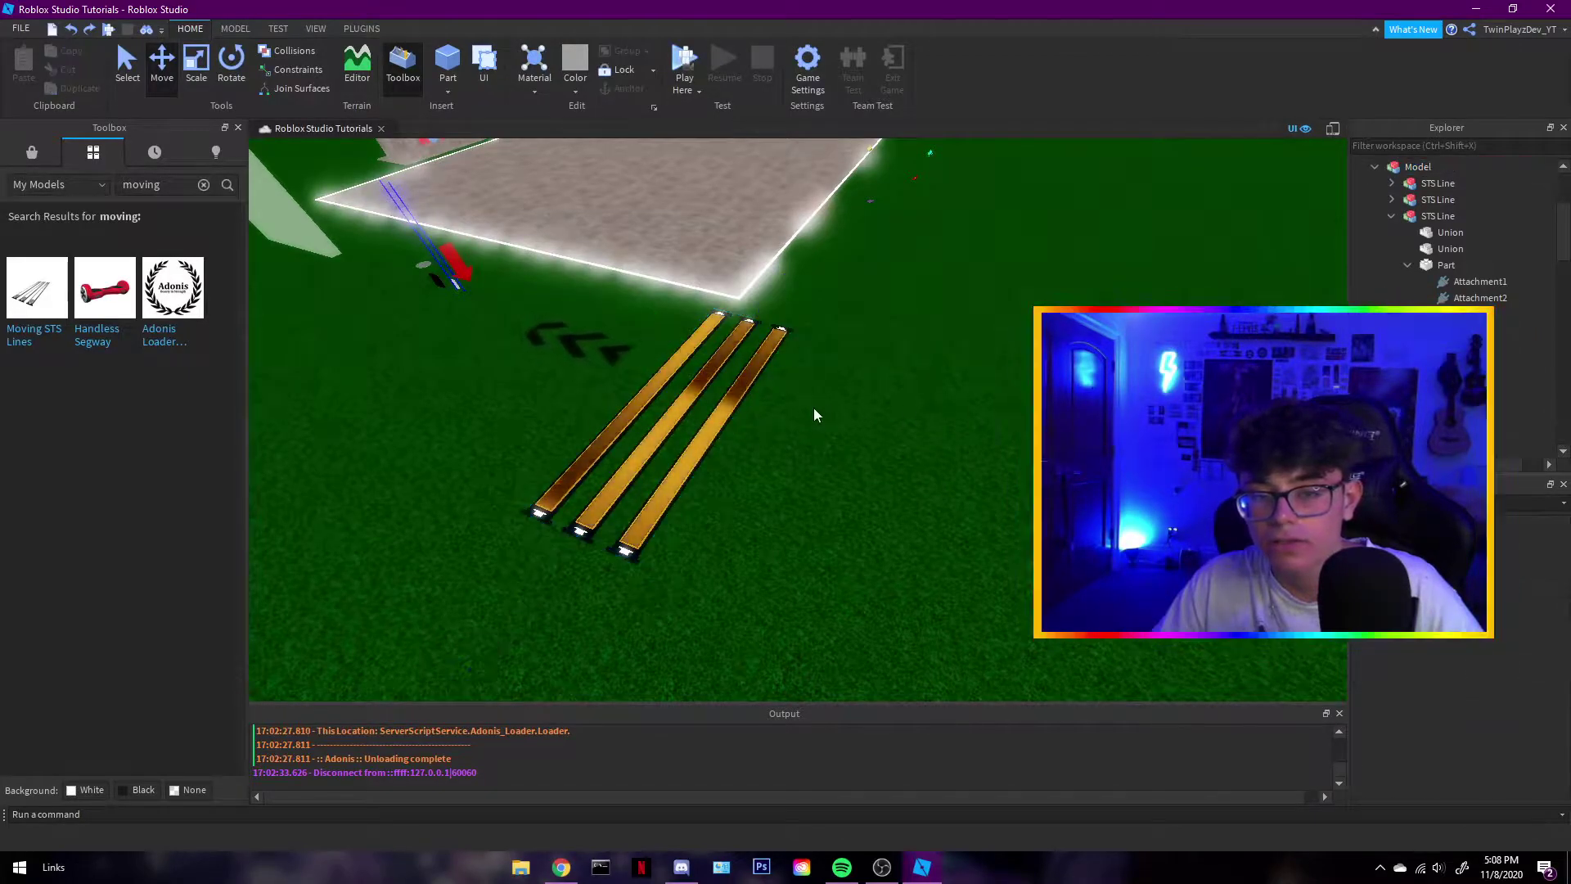
pyautogui.scroll(1, 724, 411)
pyautogui.hotkey('ctrl', 'r')
pyautogui.moveTo(724, 411); pyautogui.dragTo(803, 387)
pyautogui.click(964, 354)
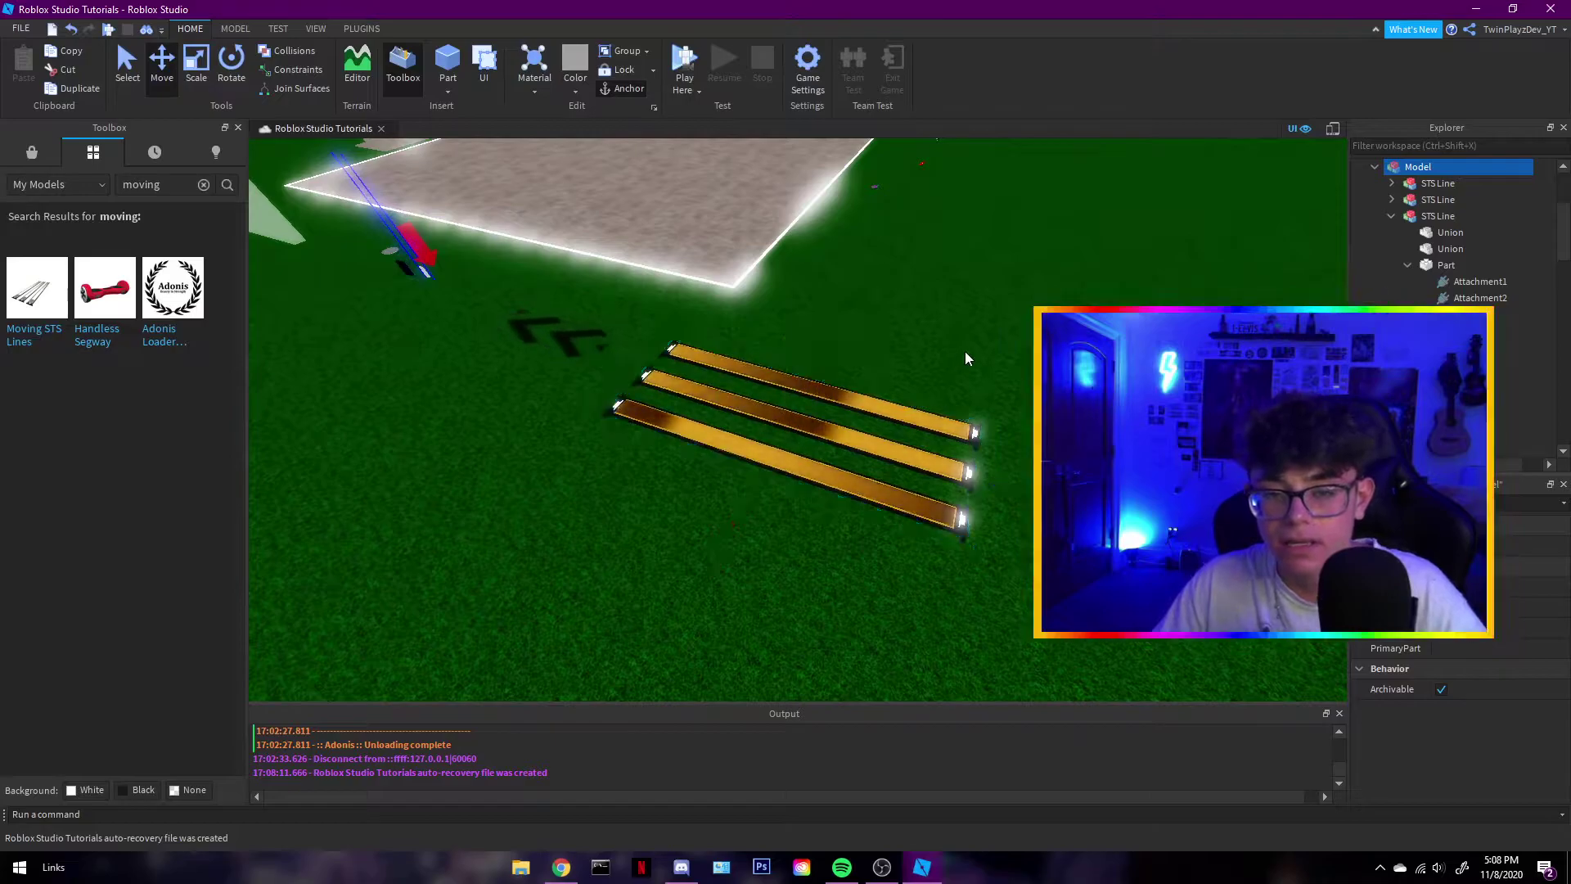
# Delete the edited lines model and insert a fresh copy of Moving STS Lines from My Models
pyautogui.click(901, 401)
pyautogui.press('Delete')
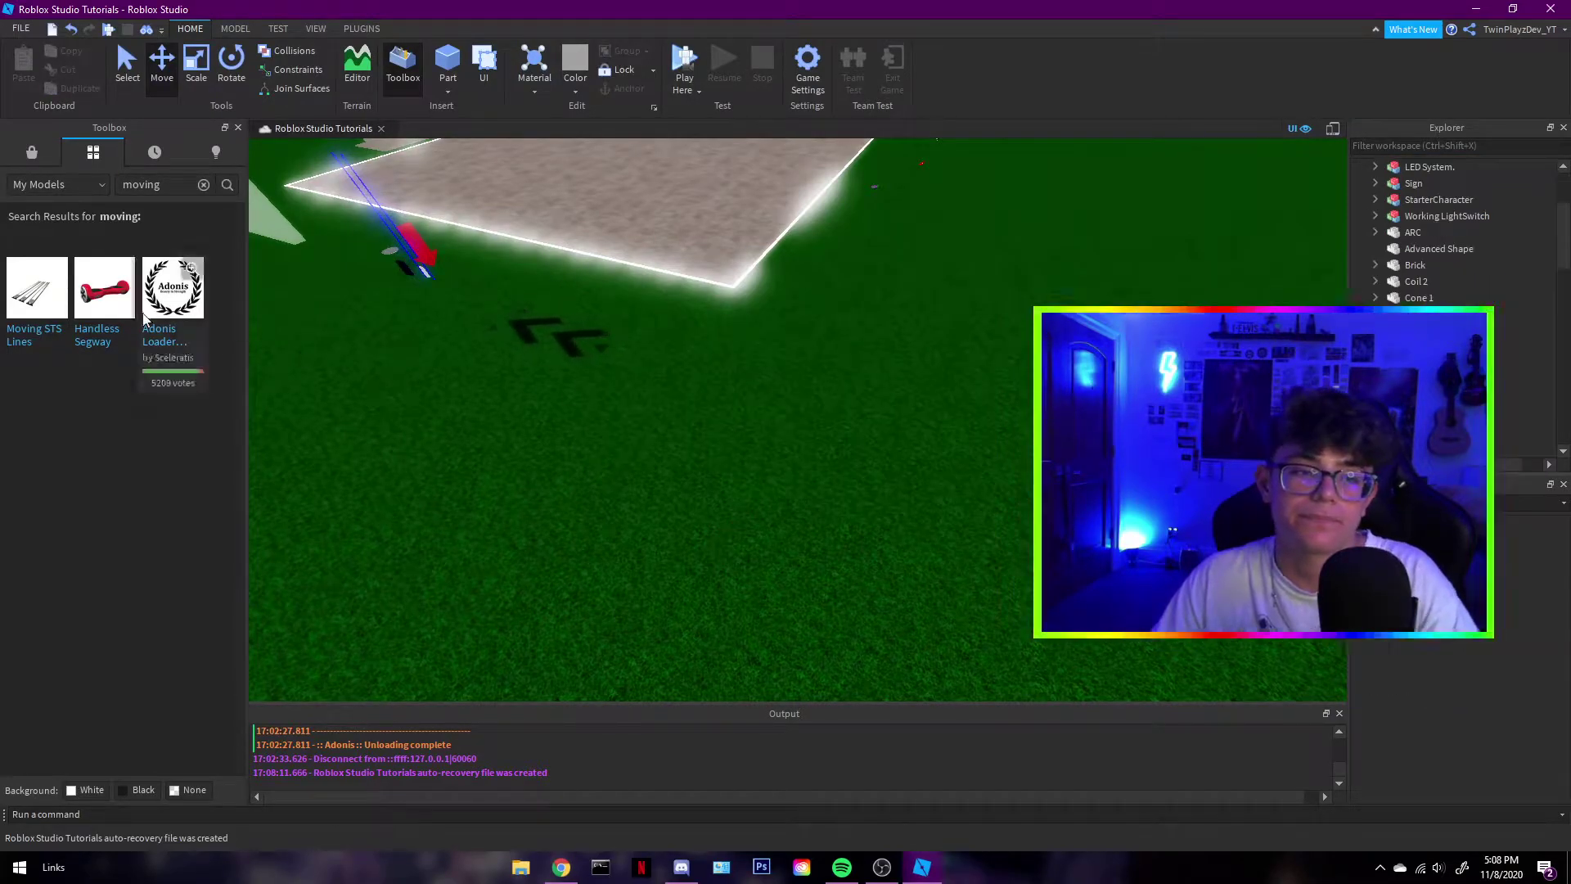
pyautogui.click(51, 306)
pyautogui.click(956, 387)
pyautogui.press('a')
pyautogui.moveTo(956, 388); pyautogui.dragTo(956, 388, button='right')
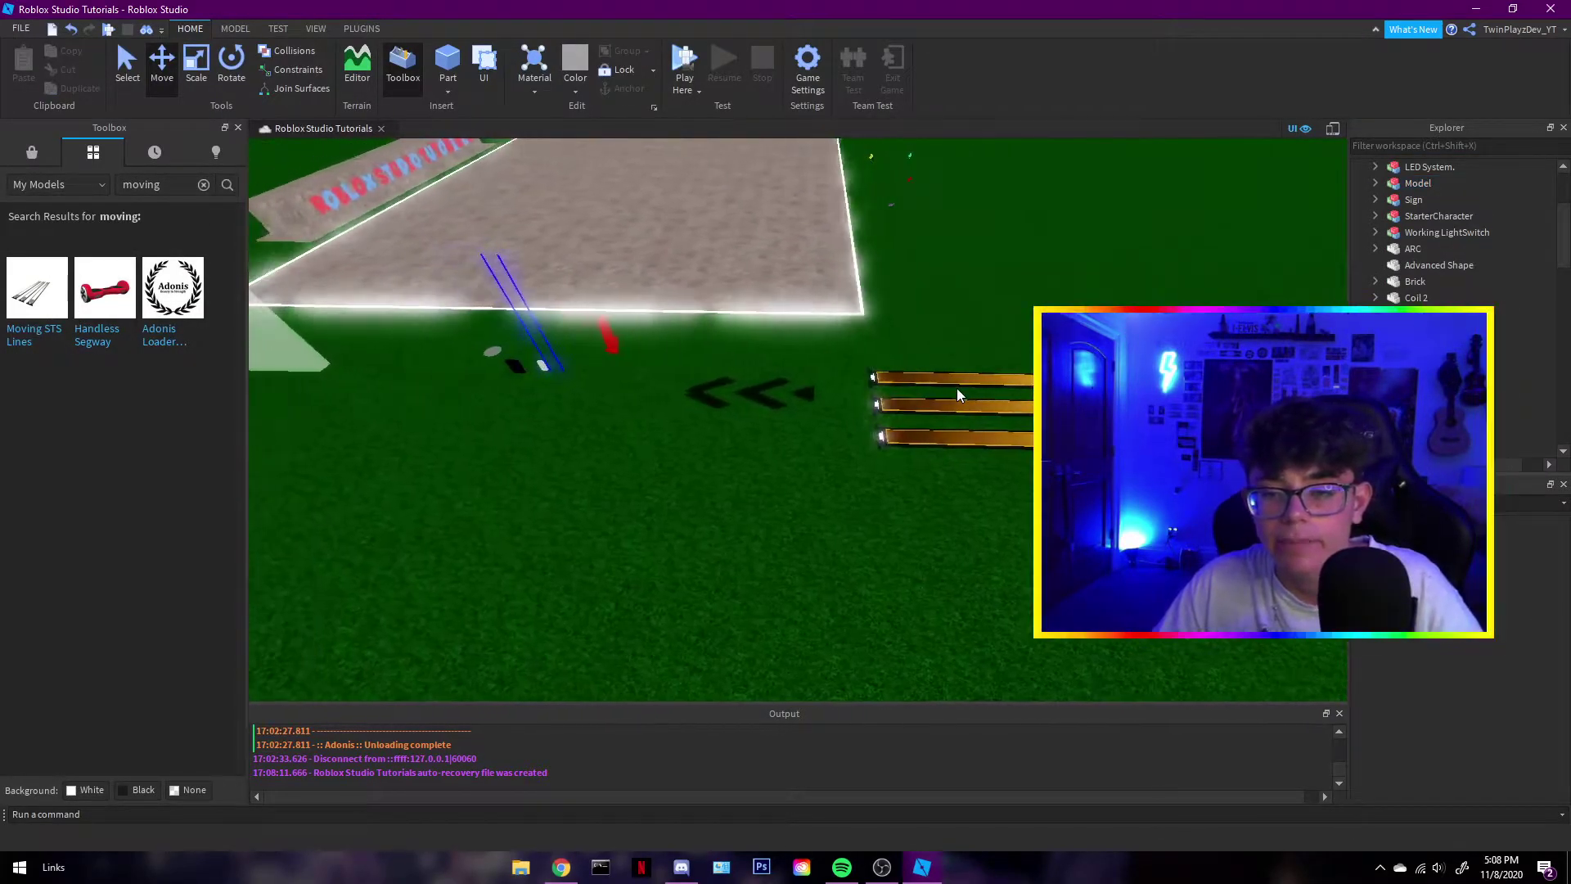
# View the moving arrows on the Floor part beside the newly inserted Moving STS Lines
pyautogui.press('d')
pyautogui.press('a')
pyautogui.moveTo(1064, 393); pyautogui.dragTo(1121, 304, button='right')
pyautogui.press('w')
pyautogui.click(1064, 385)
pyautogui.press('s')
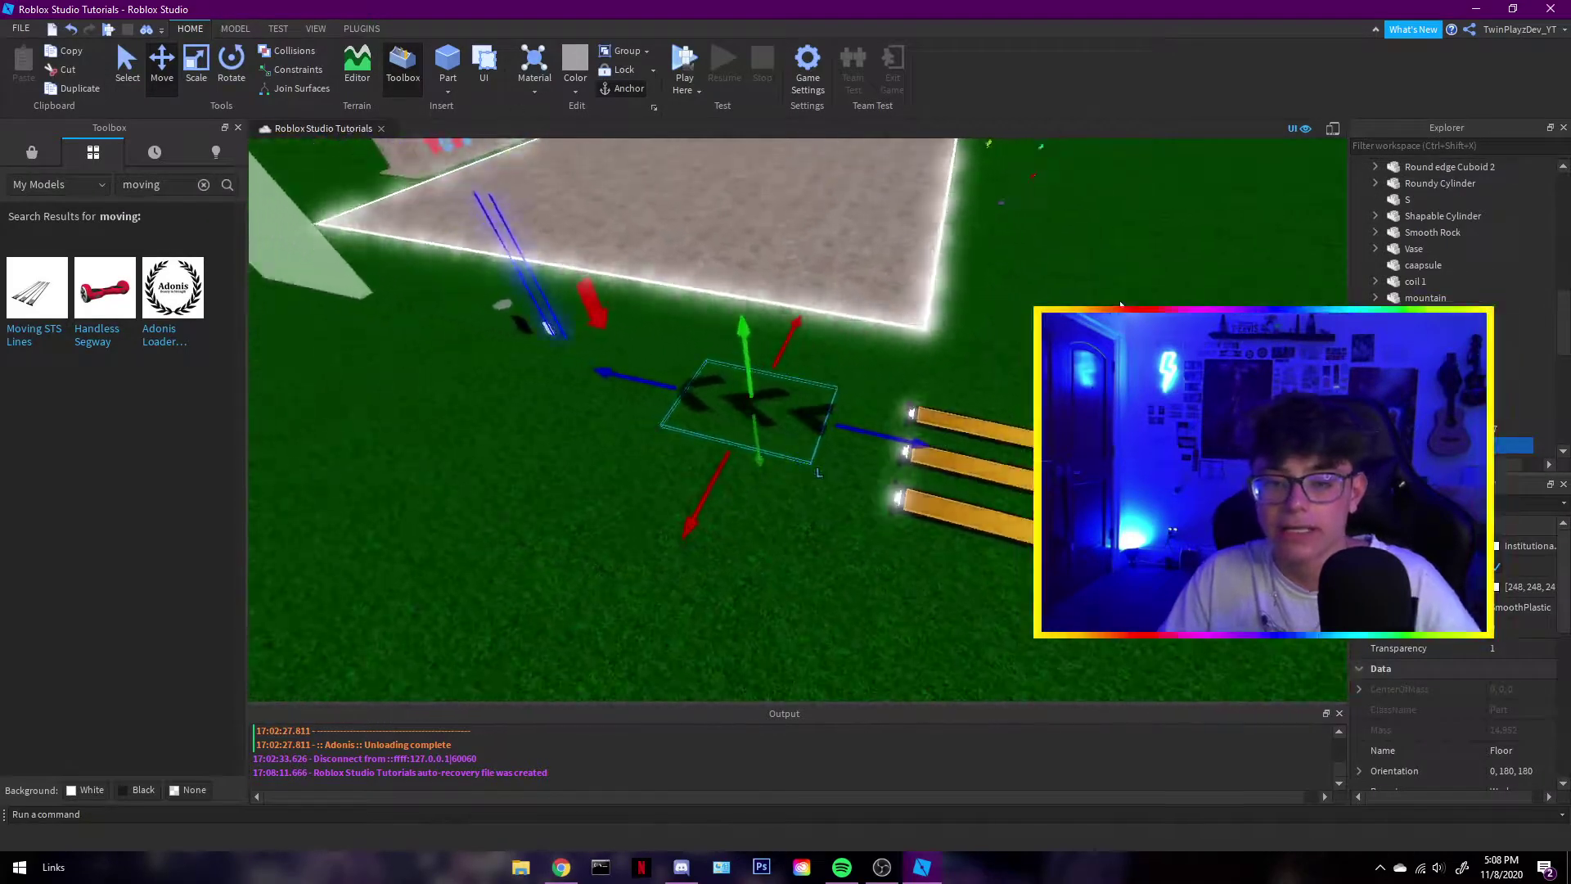
pyautogui.press('Delete')
pyautogui.click(726, 404)
pyautogui.click(964, 375)
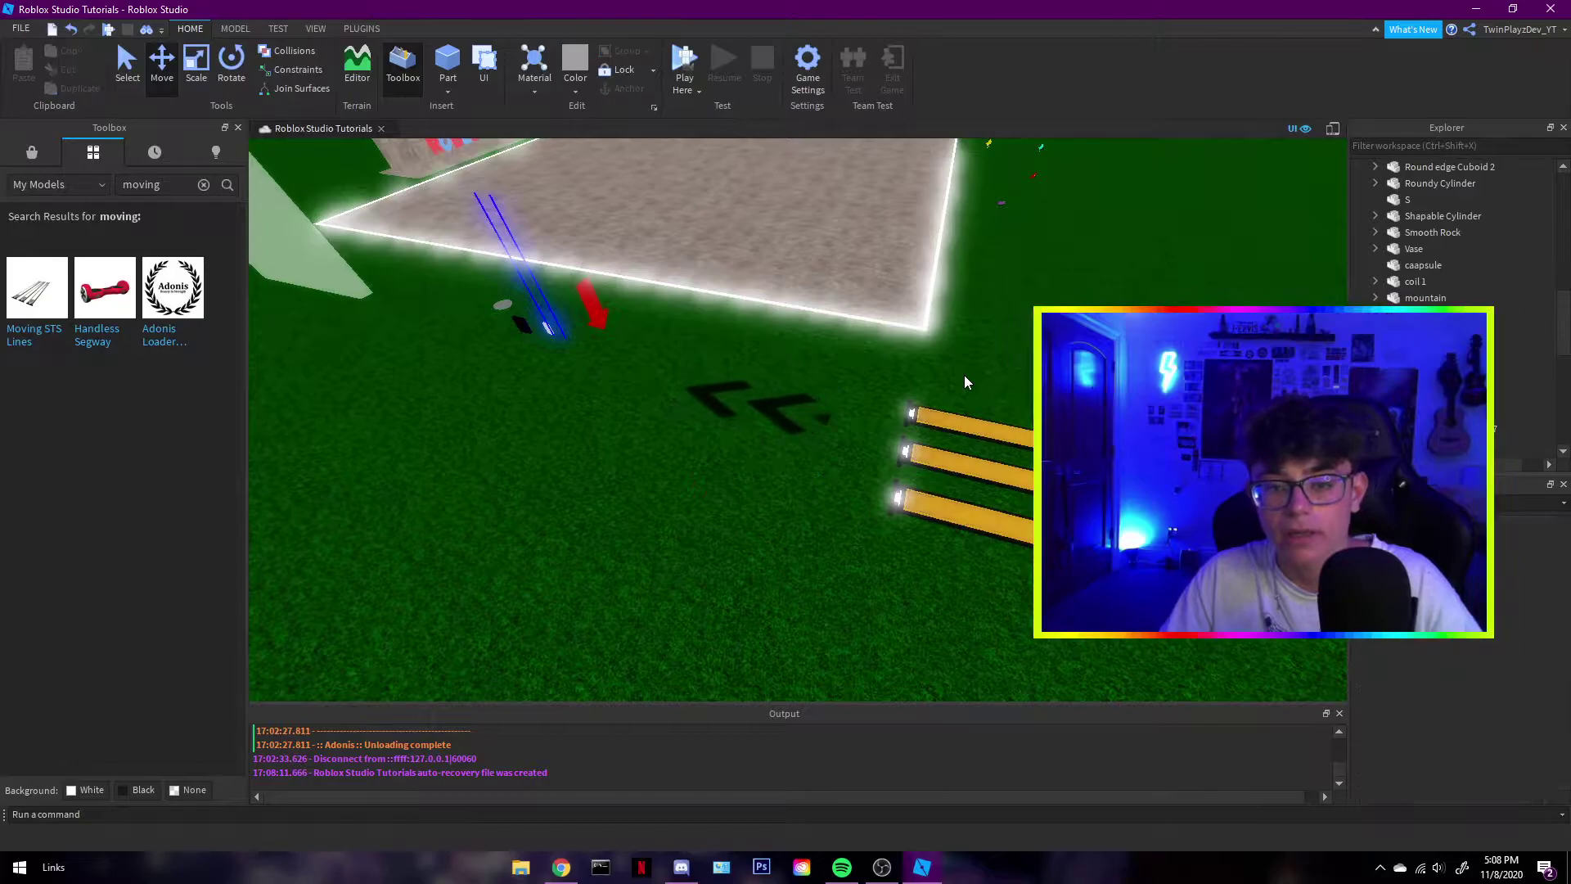
pyautogui.moveTo(964, 373); pyautogui.dragTo(982, 373, button='right')
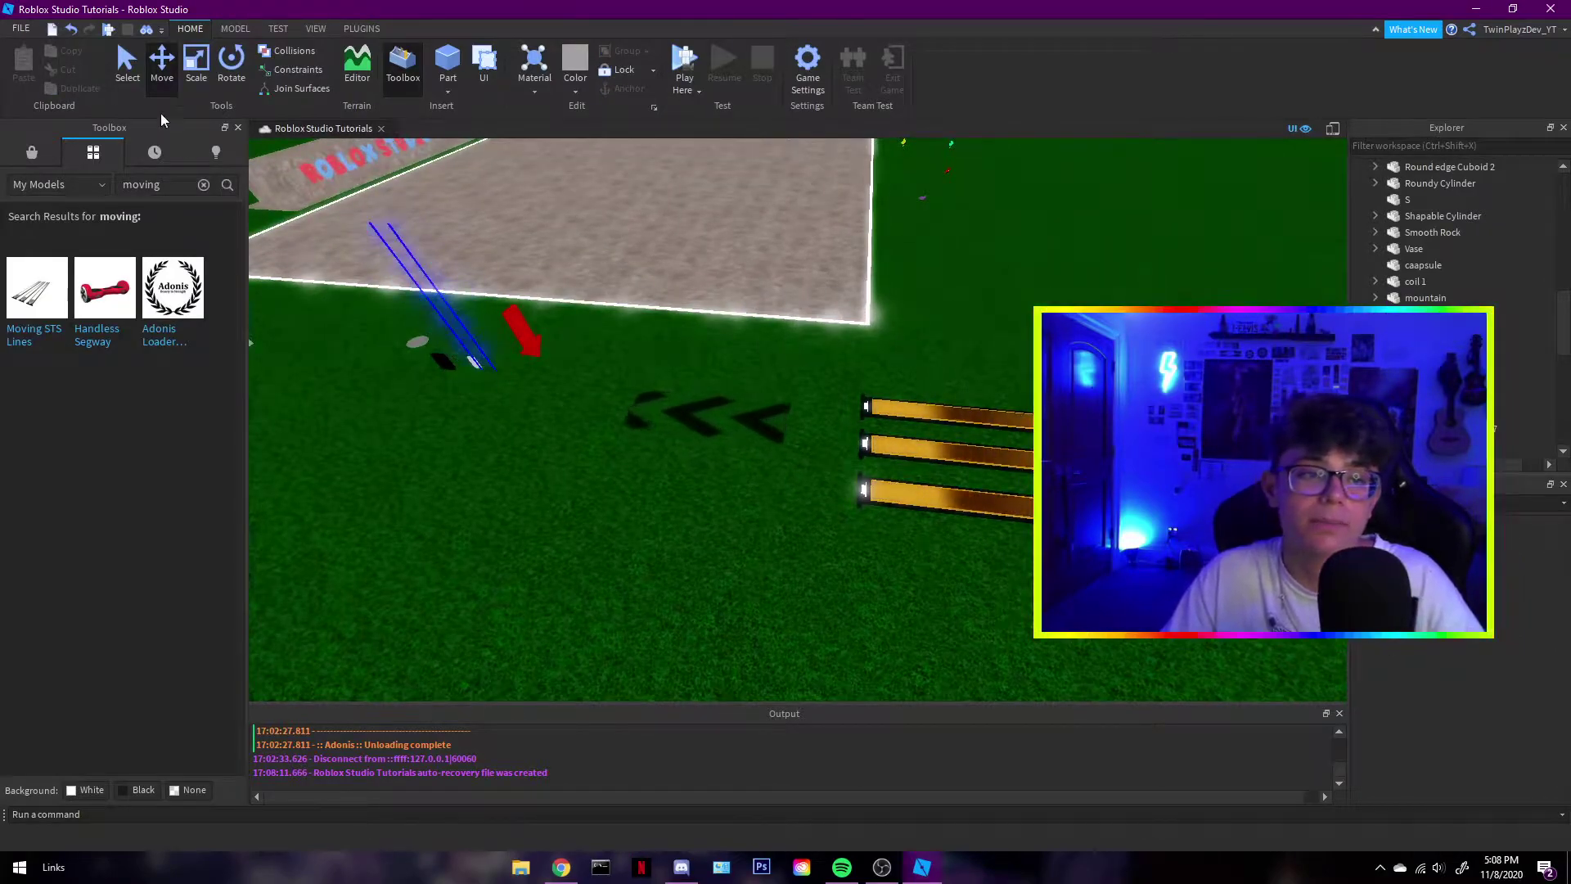
# Select the red Arrow part and open its Spin Script
pyautogui.press('w')
pyautogui.moveTo(660, 367); pyautogui.dragTo(661, 366, button='right')
pyautogui.click(813, 361)
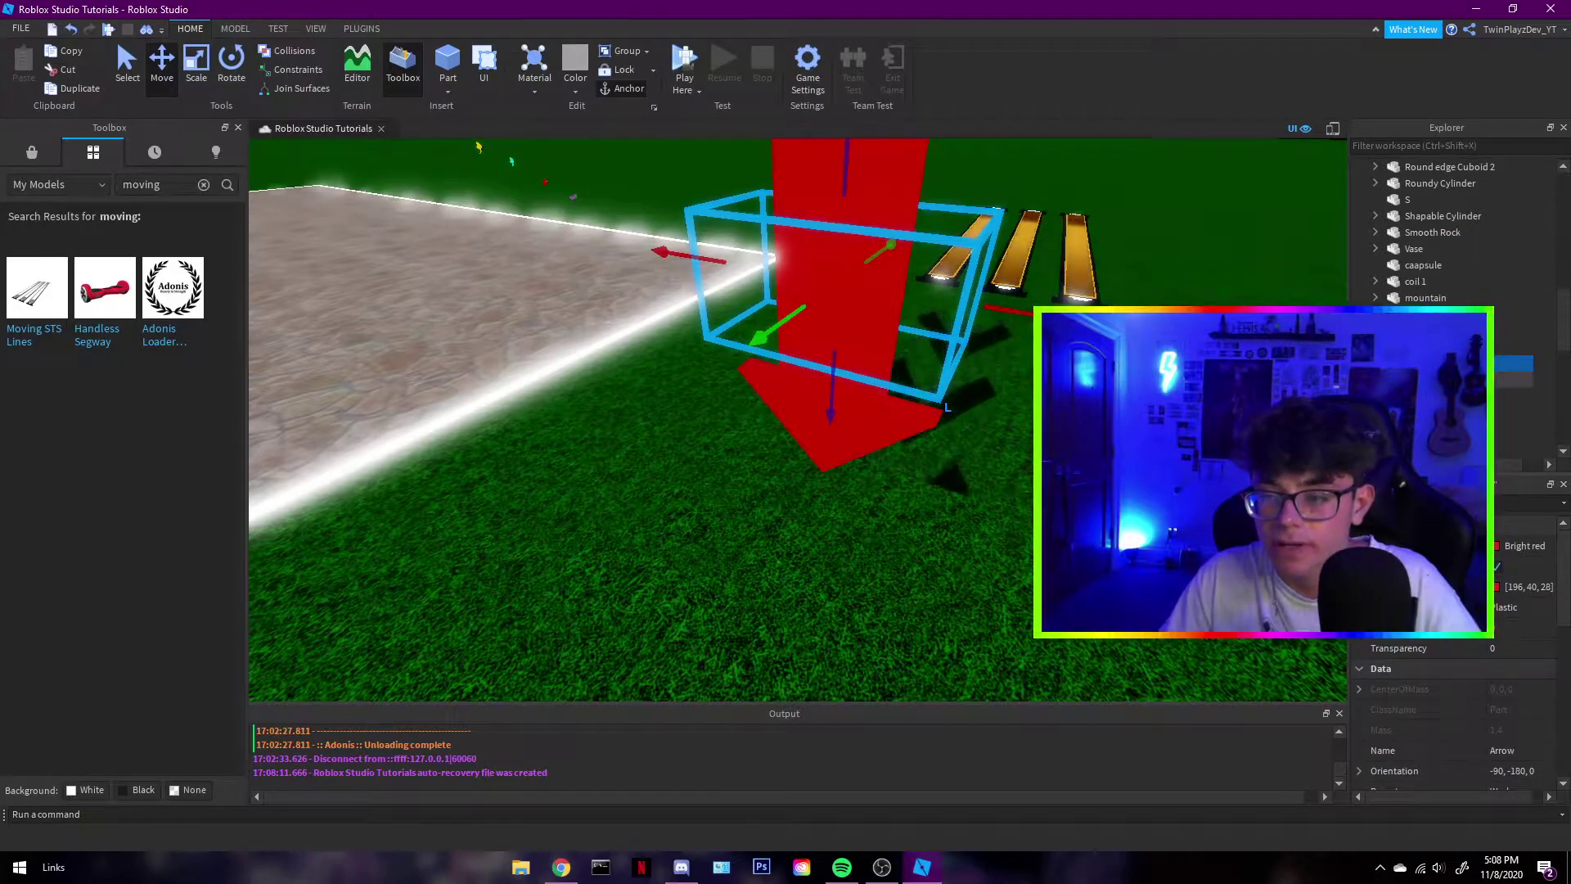
pyautogui.doubleClick(1437, 396)
# Examine the Spin Script's wait loop and its CFrame.fromEulerAnglesXYZ(0,0,0.1) rotation line, and close the script
pyautogui.click(396, 185)
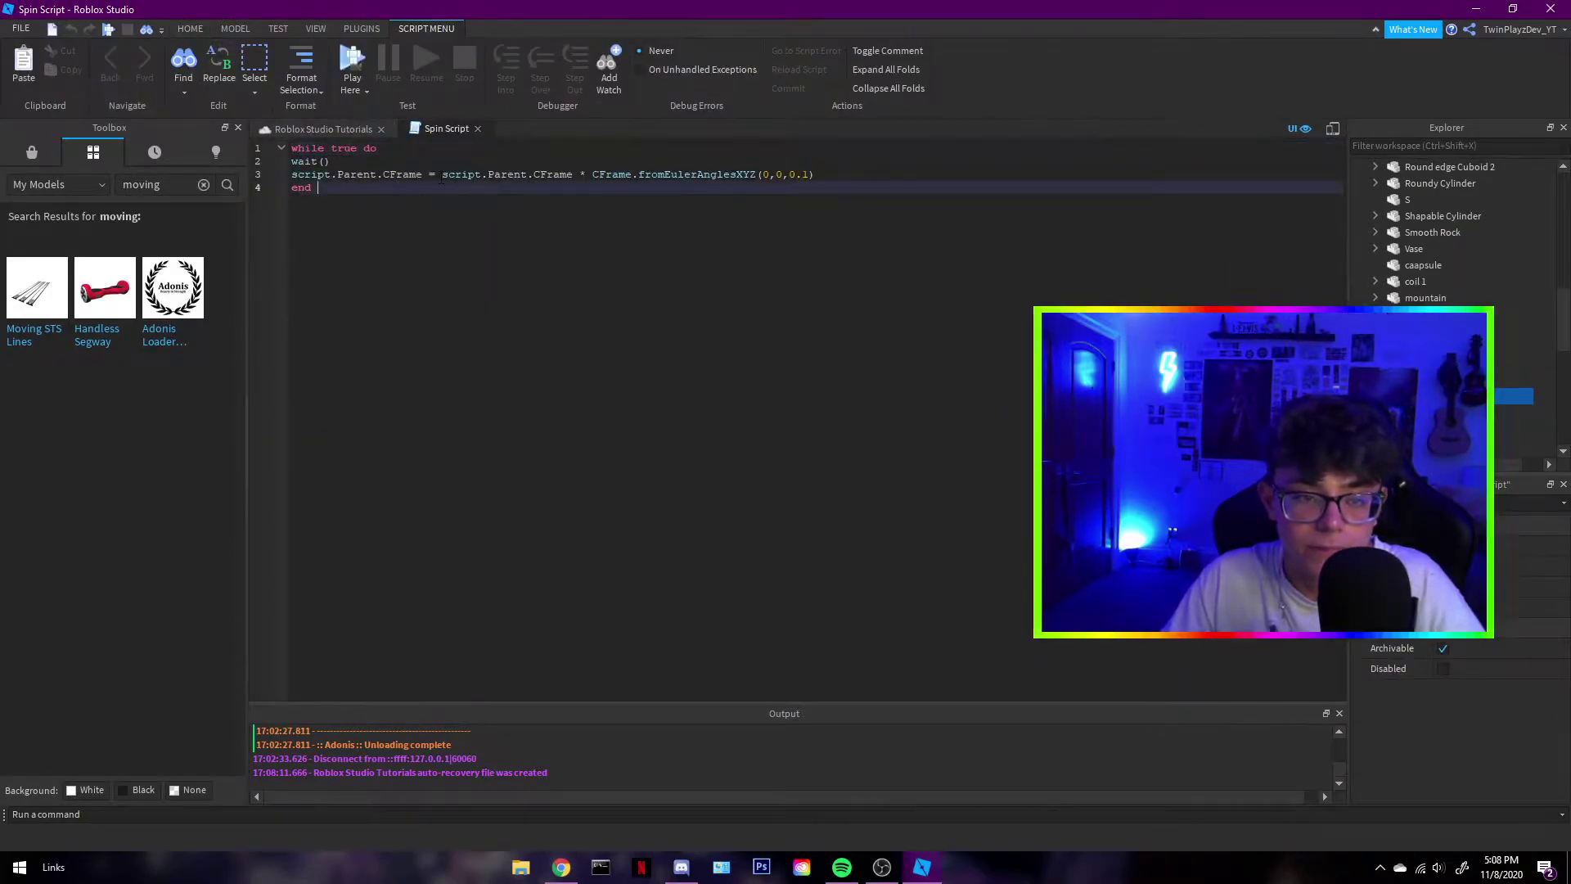
pyautogui.click(442, 178)
pyautogui.click(475, 188)
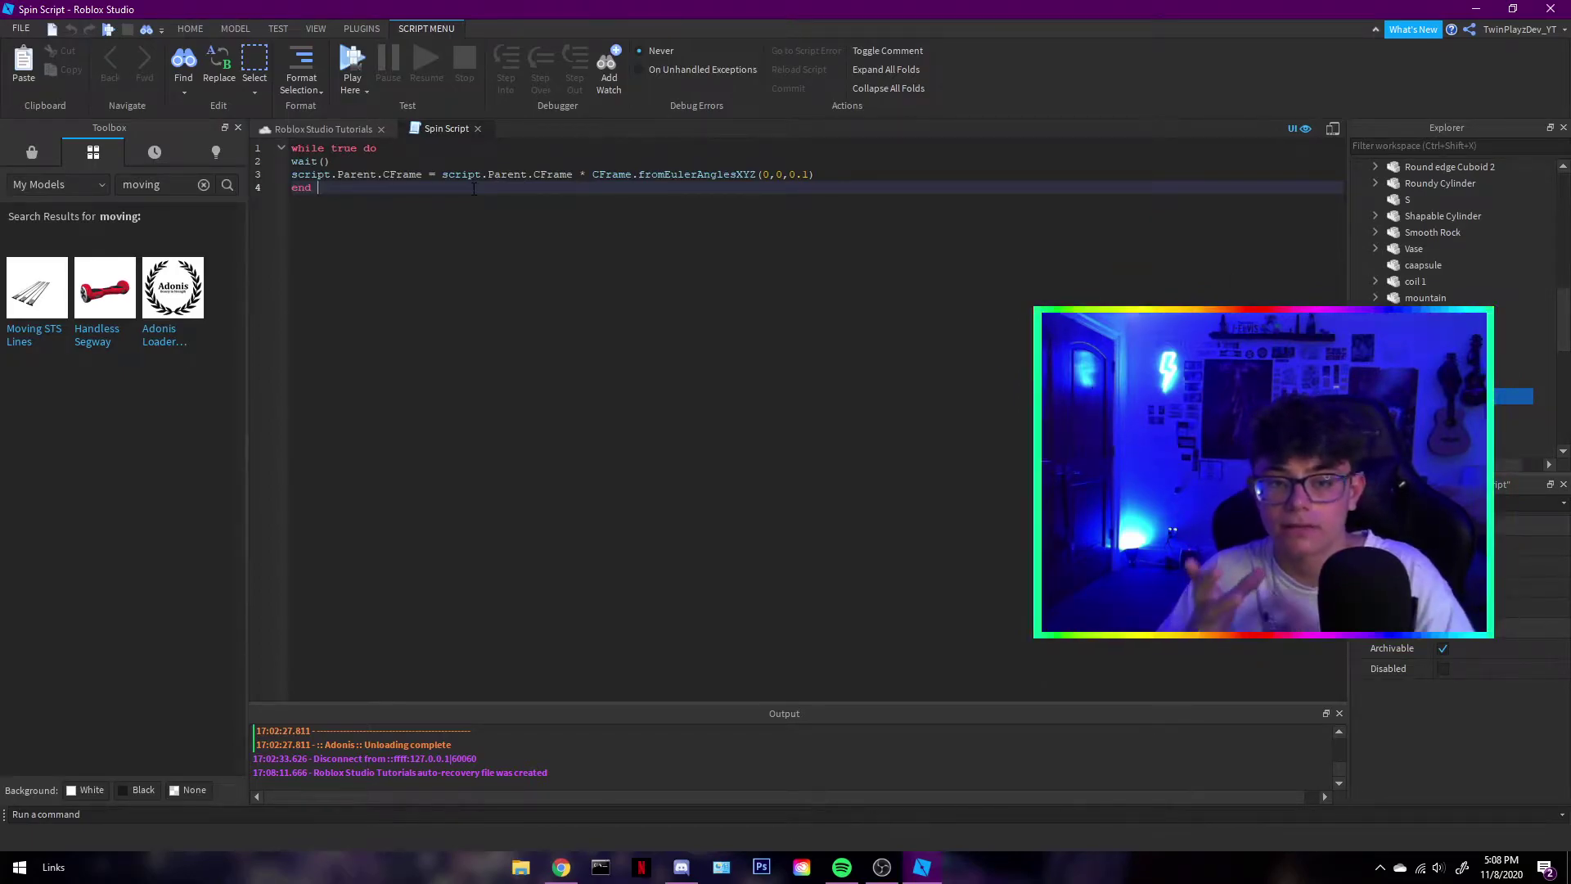
pyautogui.moveTo(692, 175); pyautogui.dragTo(695, 165)
pyautogui.click(717, 188)
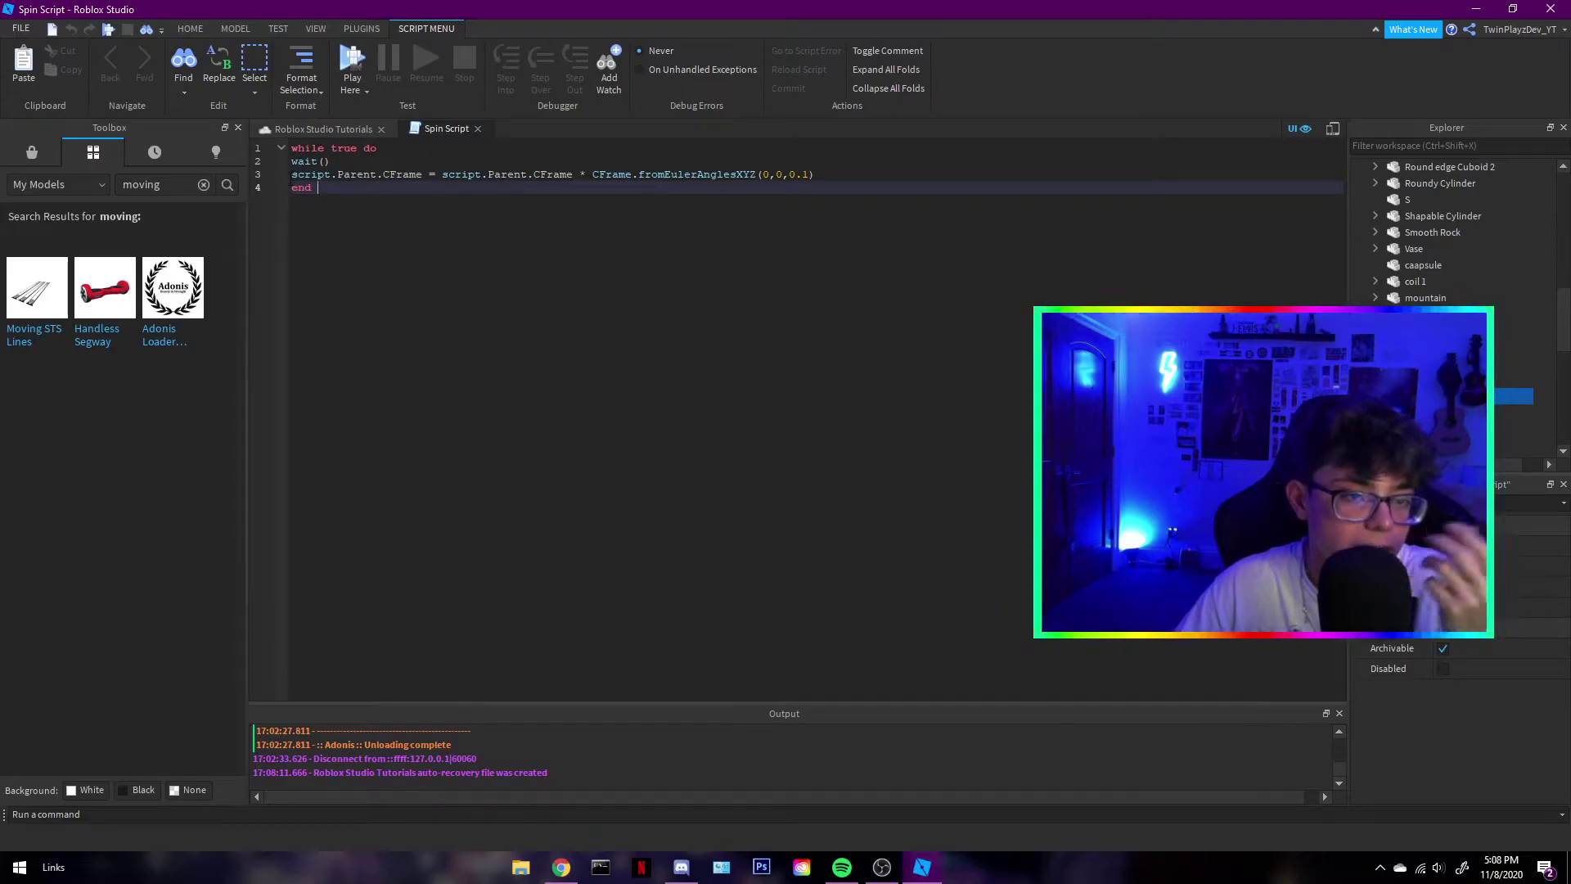
pyautogui.click(292, 174)
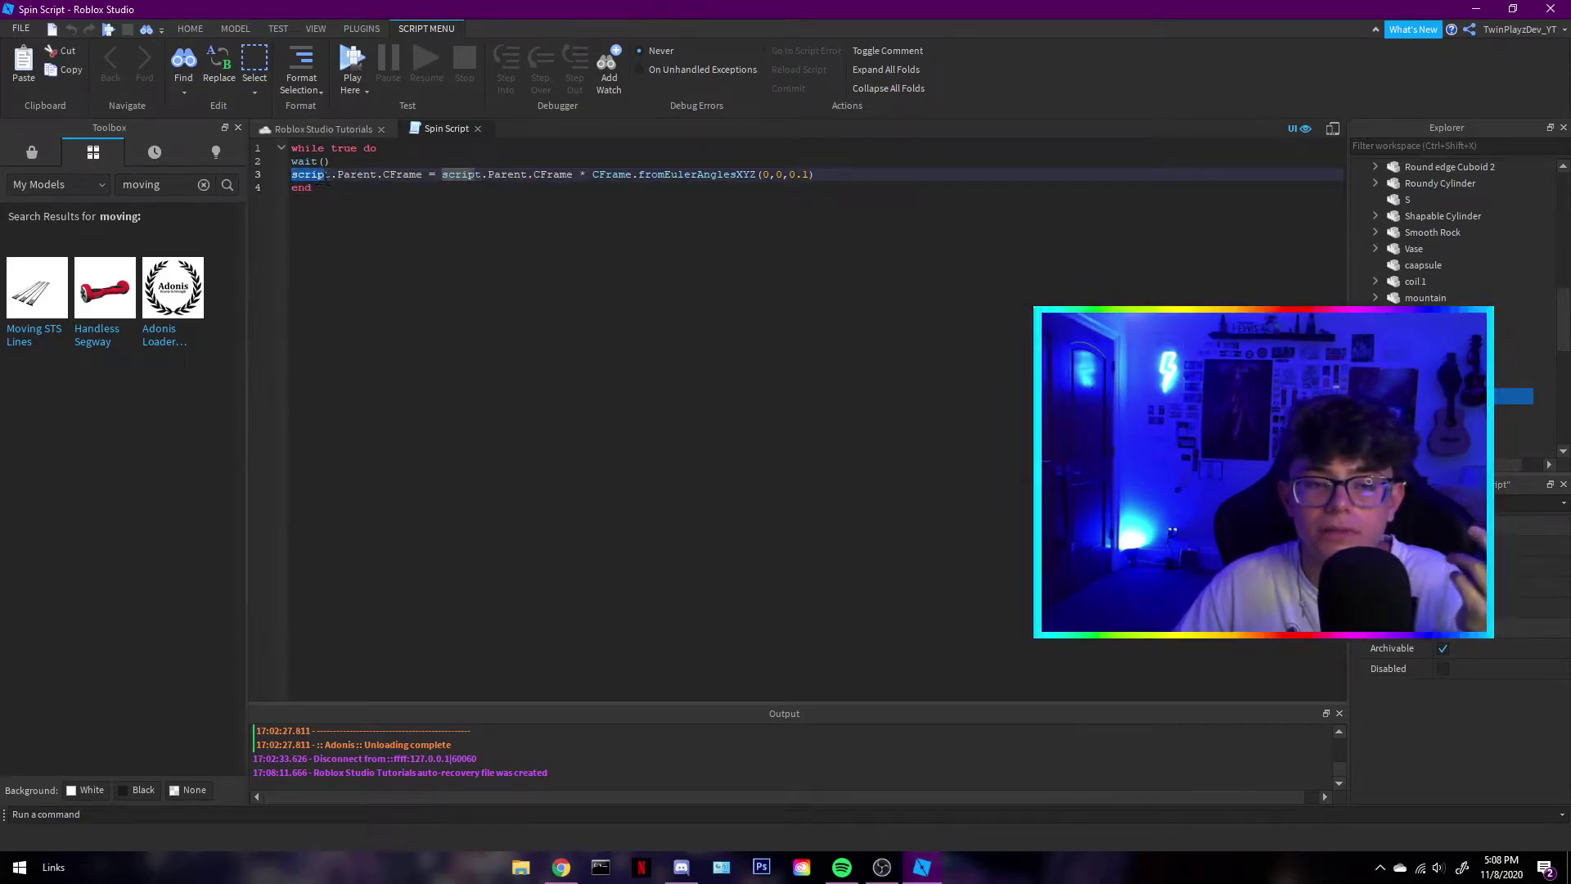
pyautogui.moveTo(447, 174); pyautogui.dragTo(291, 149)
pyautogui.click(472, 189)
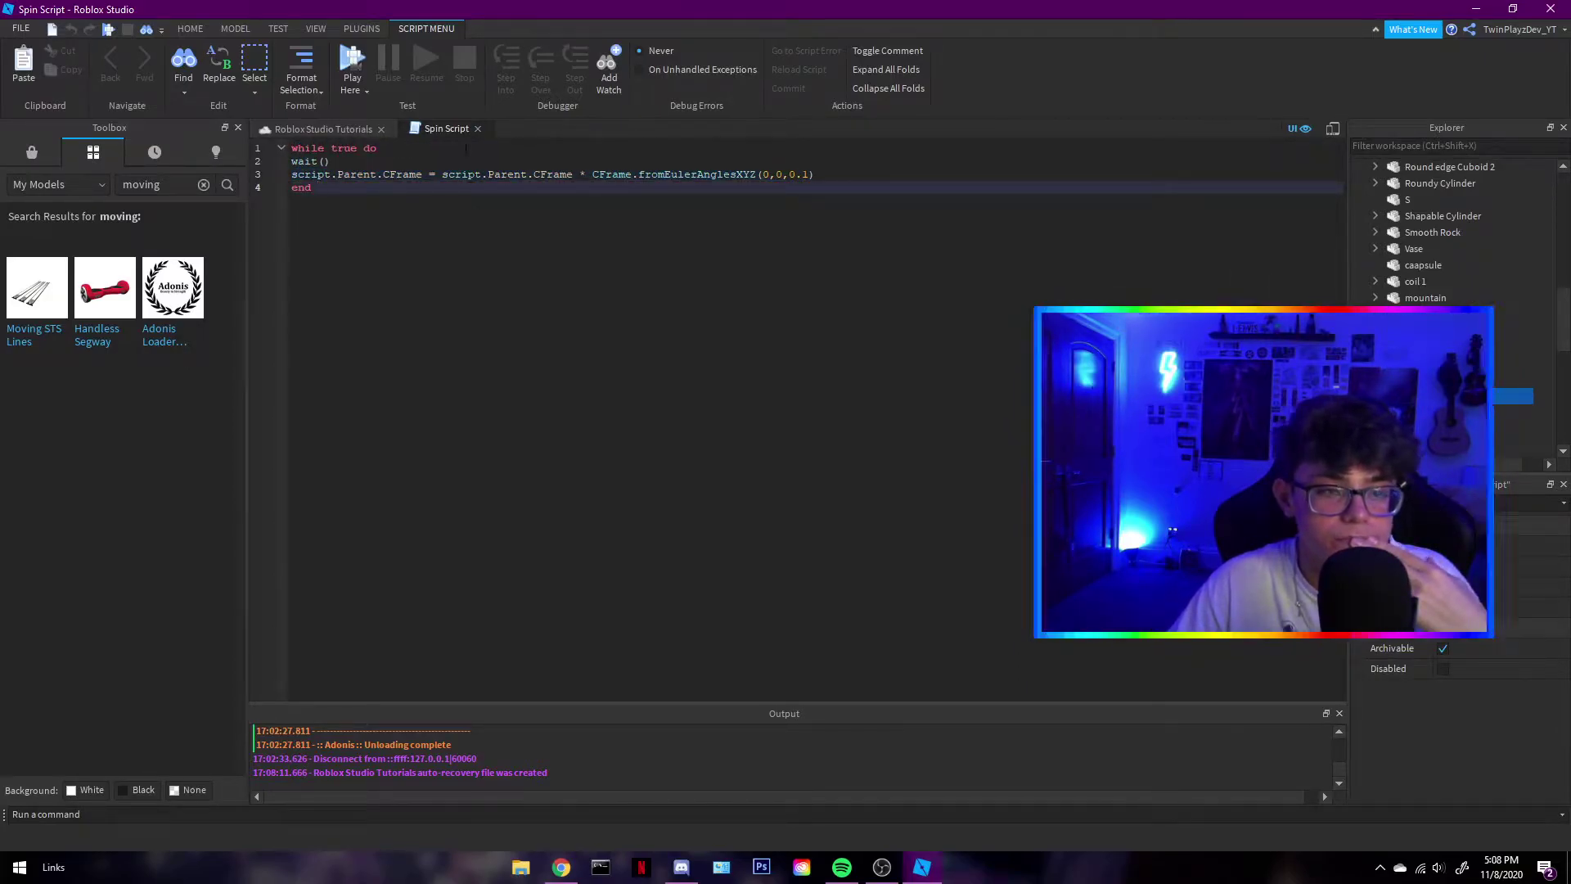
pyautogui.click(477, 129)
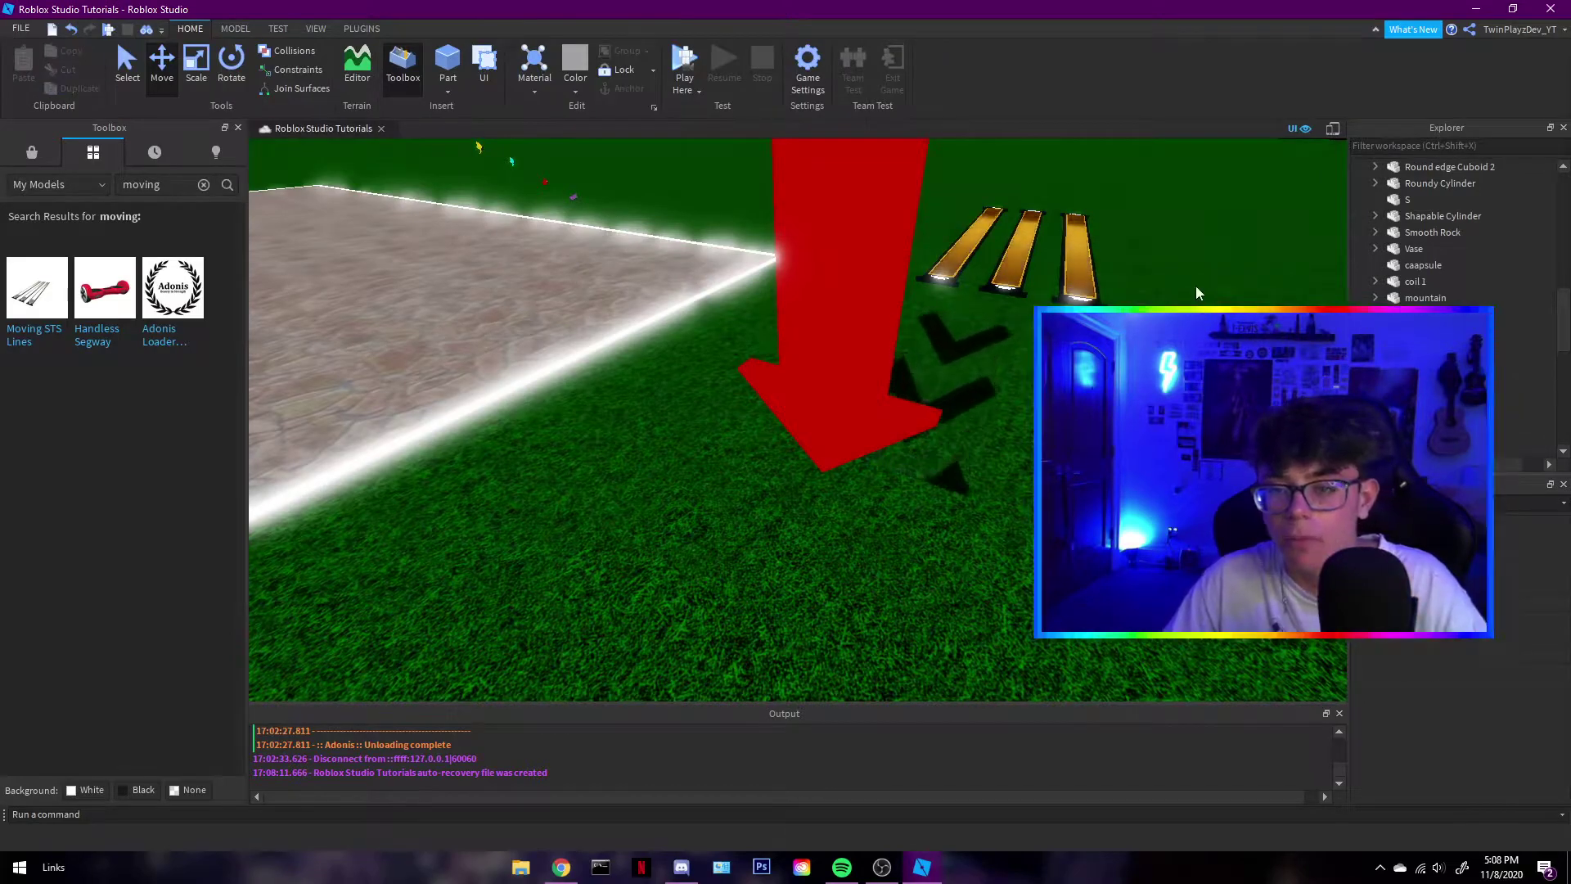
# View the red Arrow part from other angles together with the moving arrows and lines
pyautogui.moveTo(1195, 286); pyautogui.dragTo(1133, 307, button='right')
pyautogui.press('s')
pyautogui.moveTo(507, 401); pyautogui.dragTo(613, 409, button='right')
pyautogui.press('w')
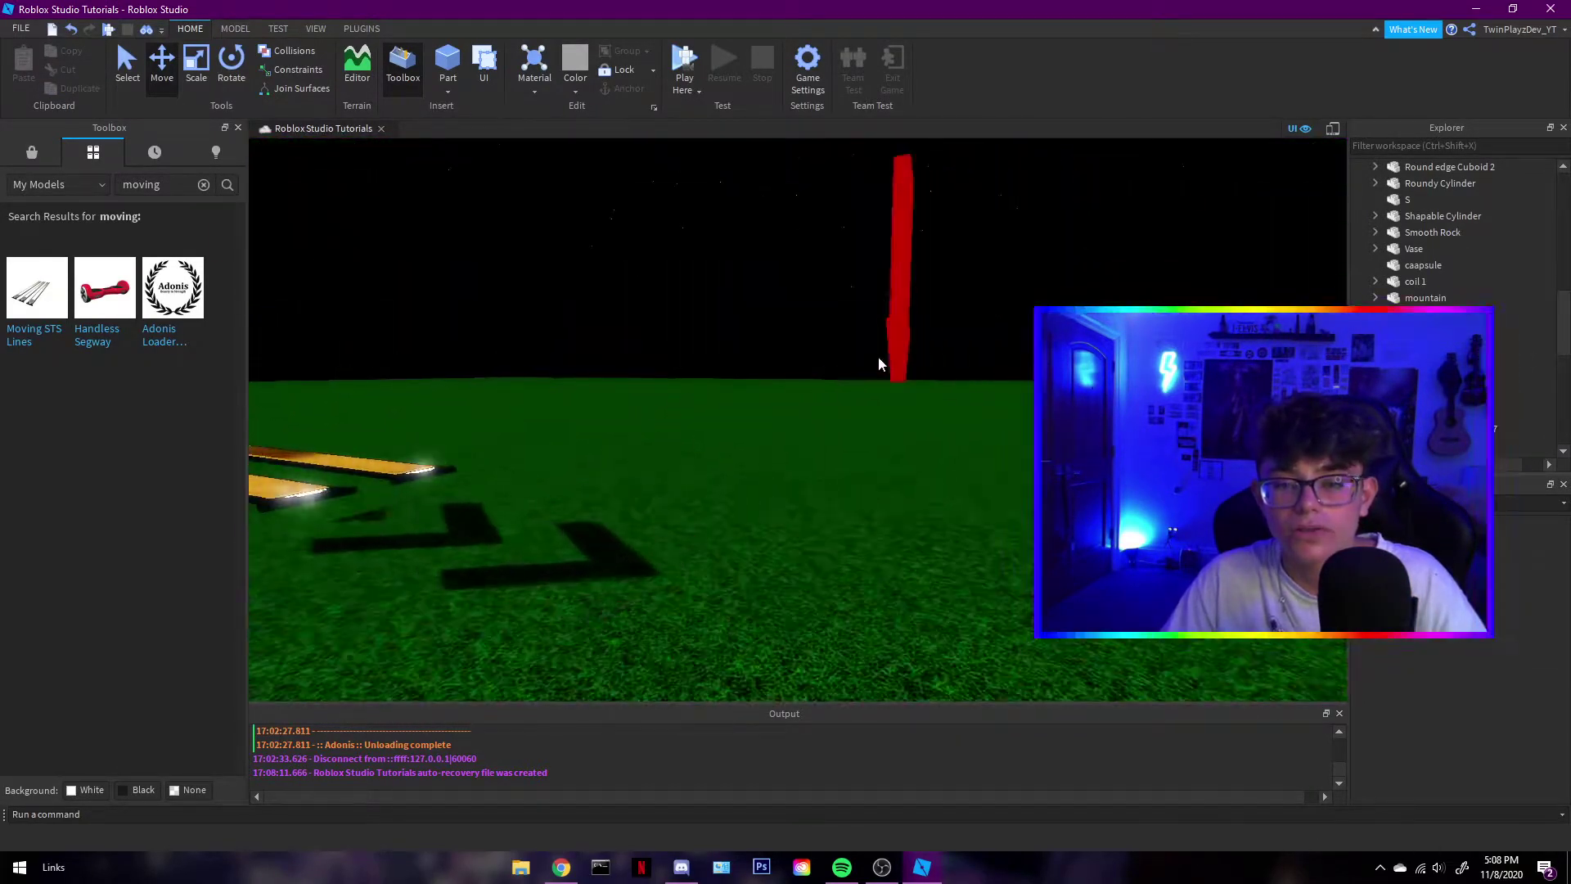
pyautogui.moveTo(877, 356); pyautogui.dragTo(736, 524, button='right')
pyautogui.press('s')
# Switch to the Tycoon Development play test, walk the avatar over the tycoon floor, and add cash through Open Test Gui
pyautogui.click(21, 30)
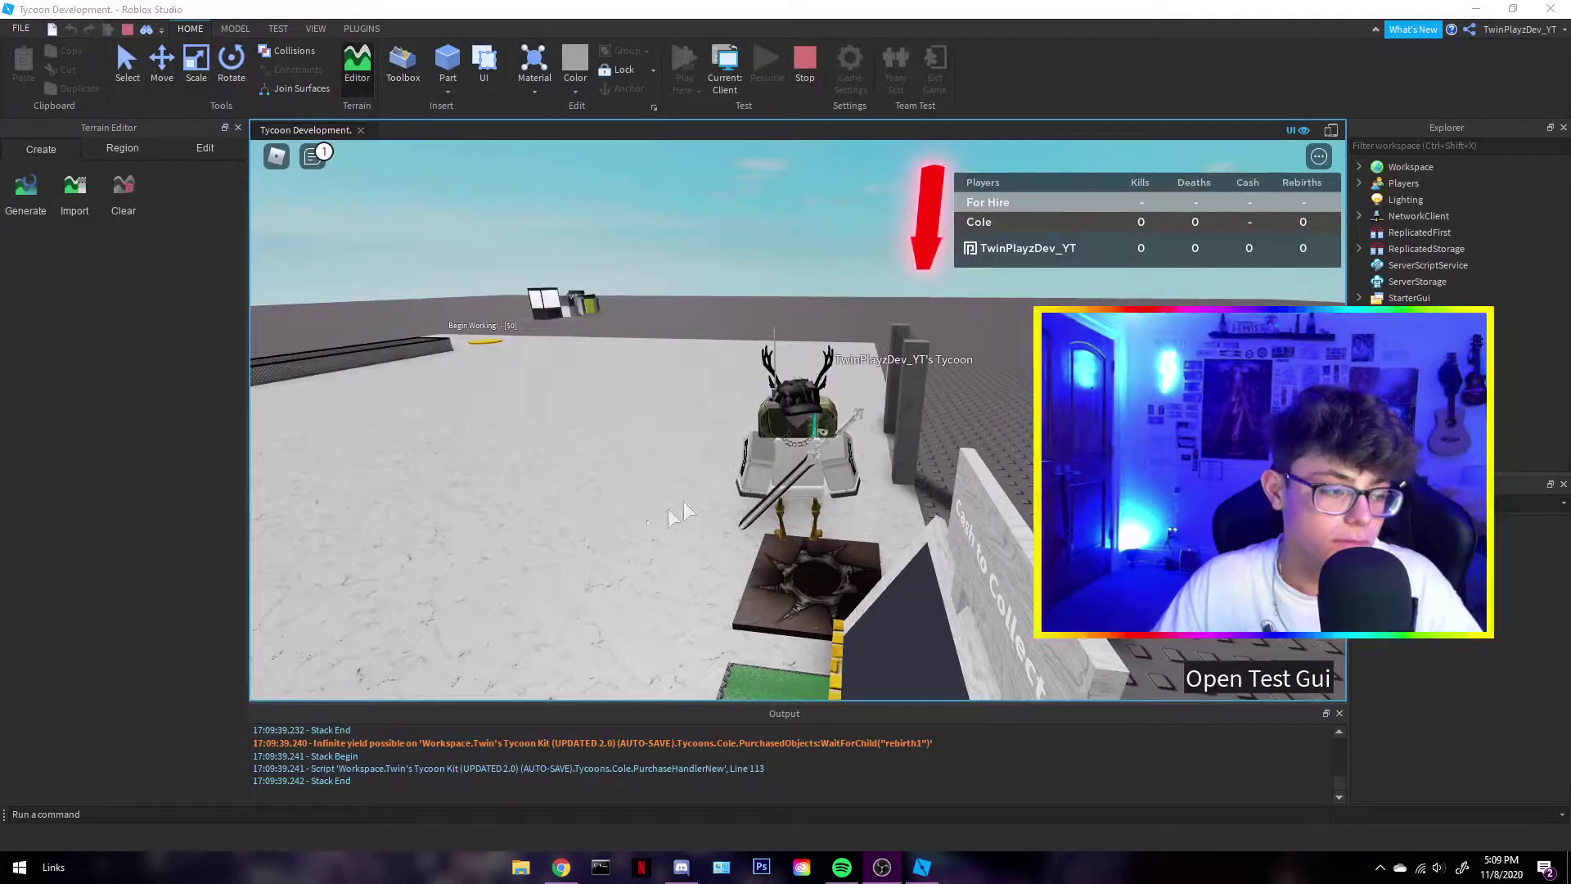
pyautogui.click(761, 471)
pyautogui.moveTo(792, 429); pyautogui.dragTo(806, 435, button='right')
pyautogui.press('w')
pyautogui.press('a')
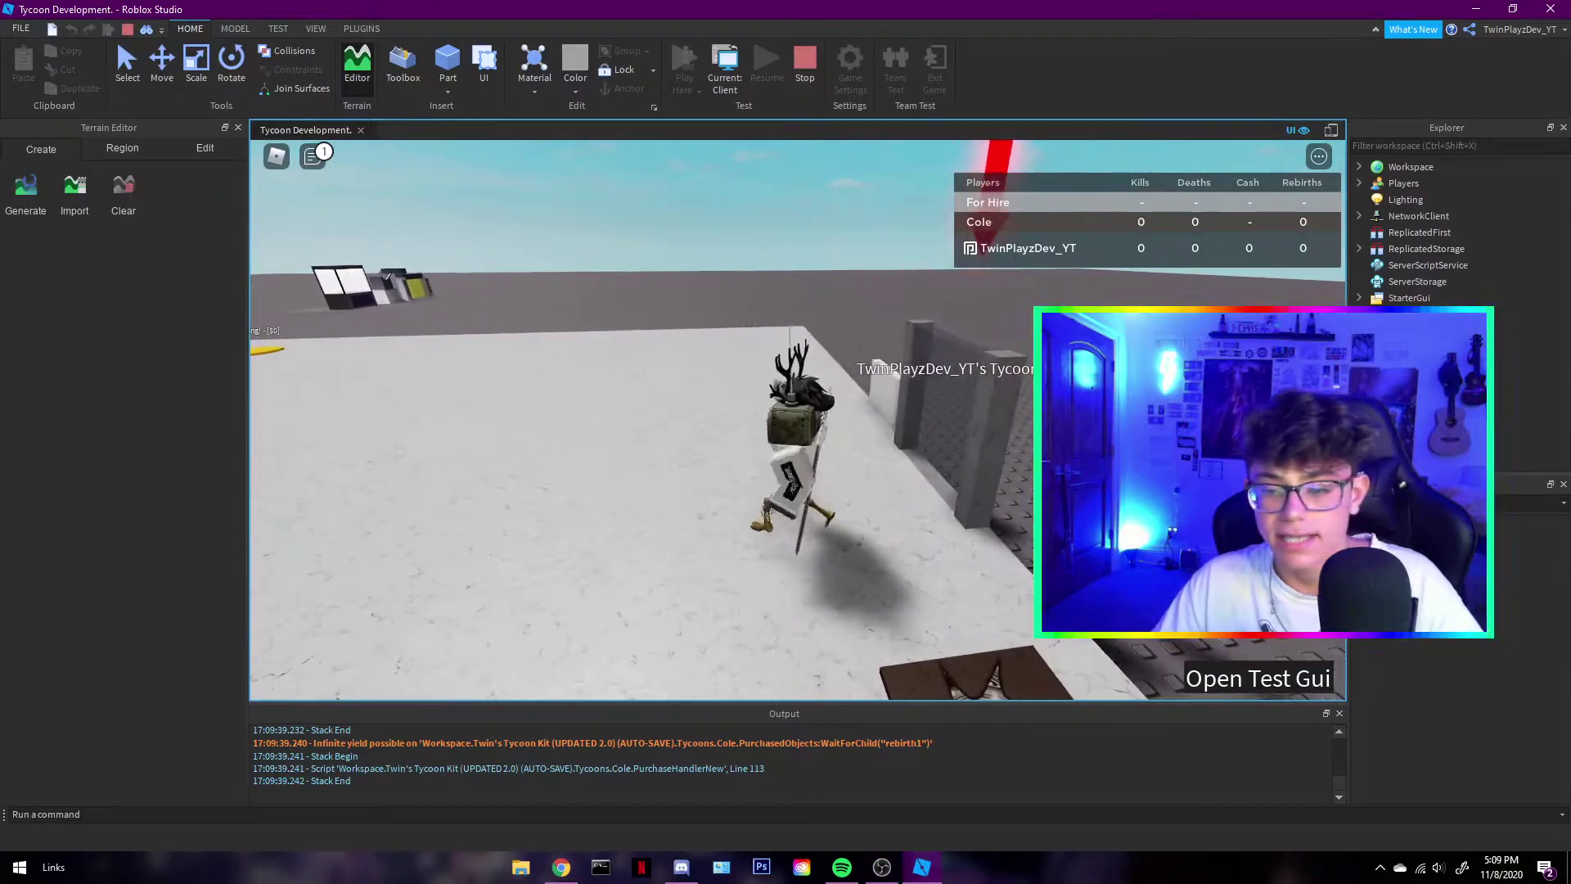
pyautogui.click(1291, 681)
pyautogui.click(1298, 679)
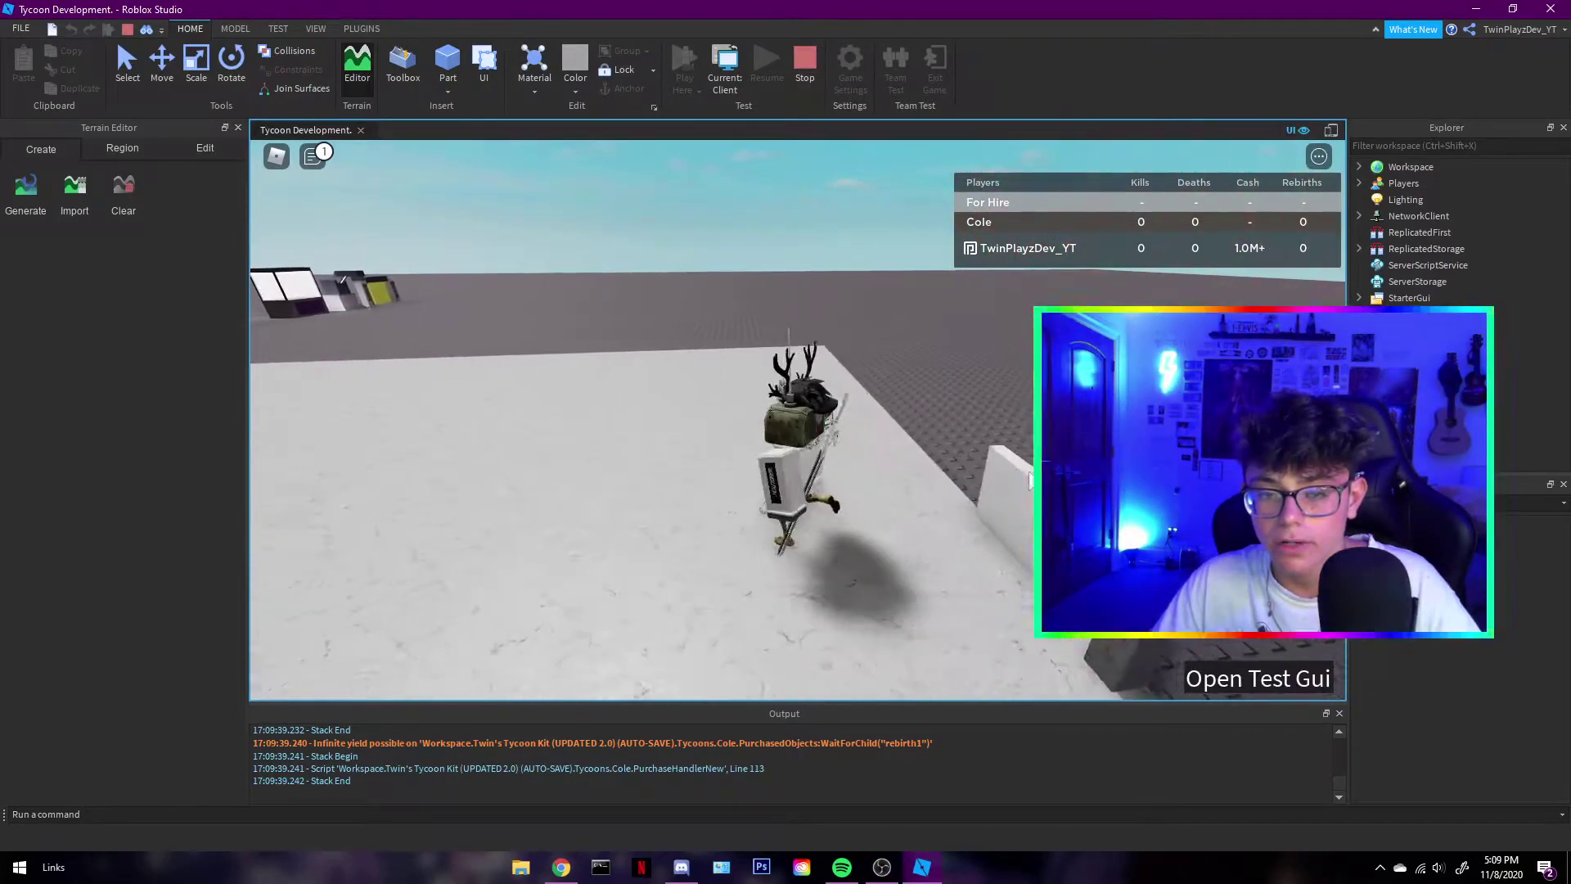
# Walk back to the tycoon entrance and view the rotating red arrow above the gate
pyautogui.press('s')
pyautogui.press('a')
pyautogui.moveTo(686, 444); pyautogui.dragTo(690, 443, button='right')
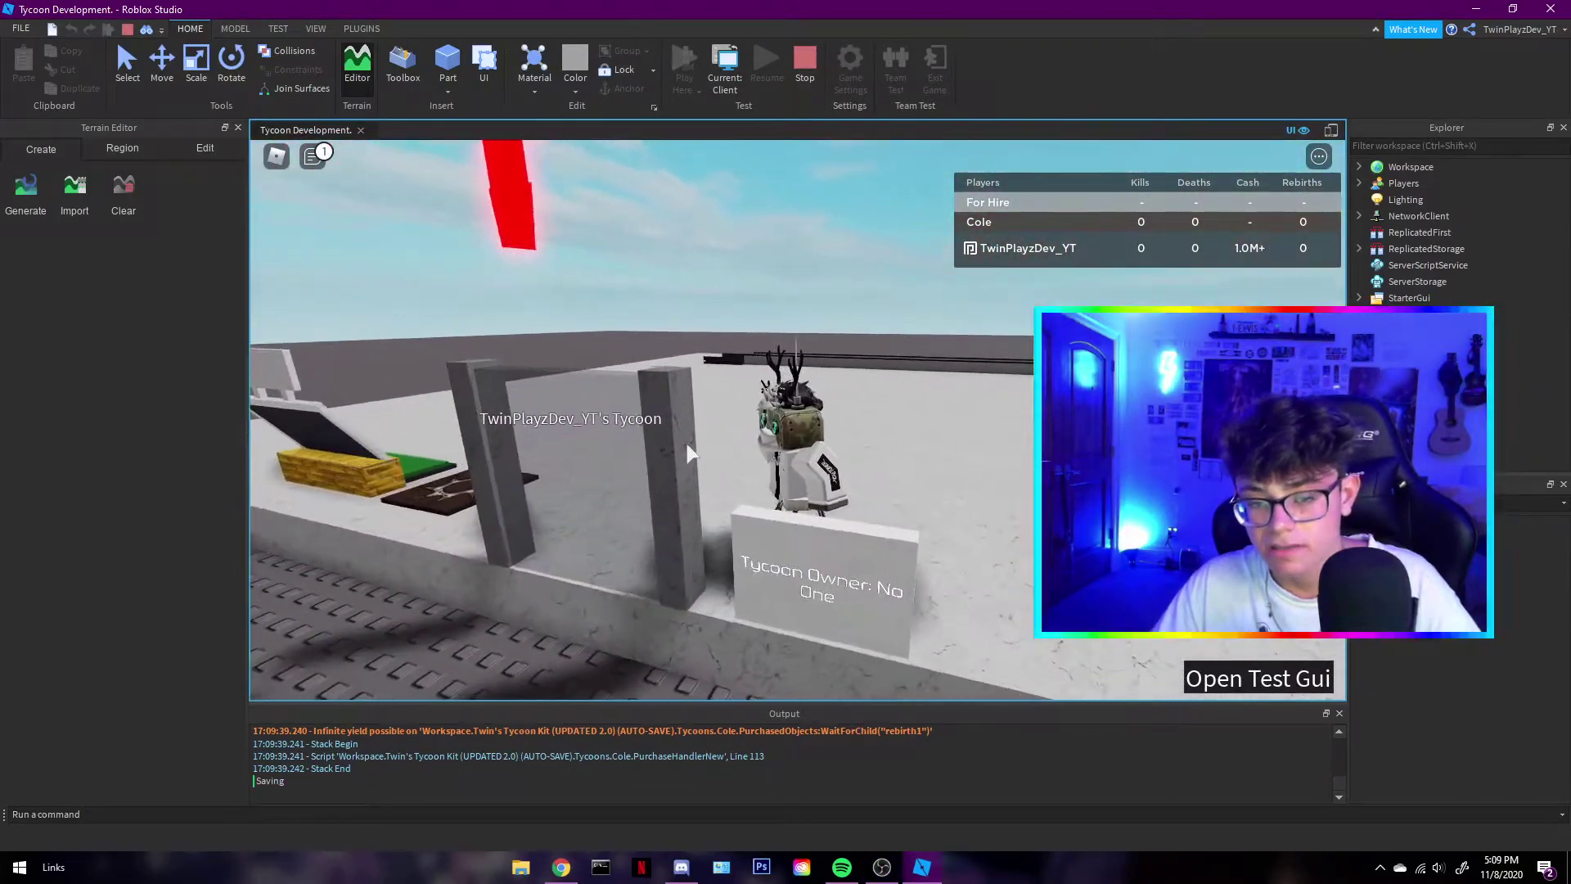
pyautogui.press('a')
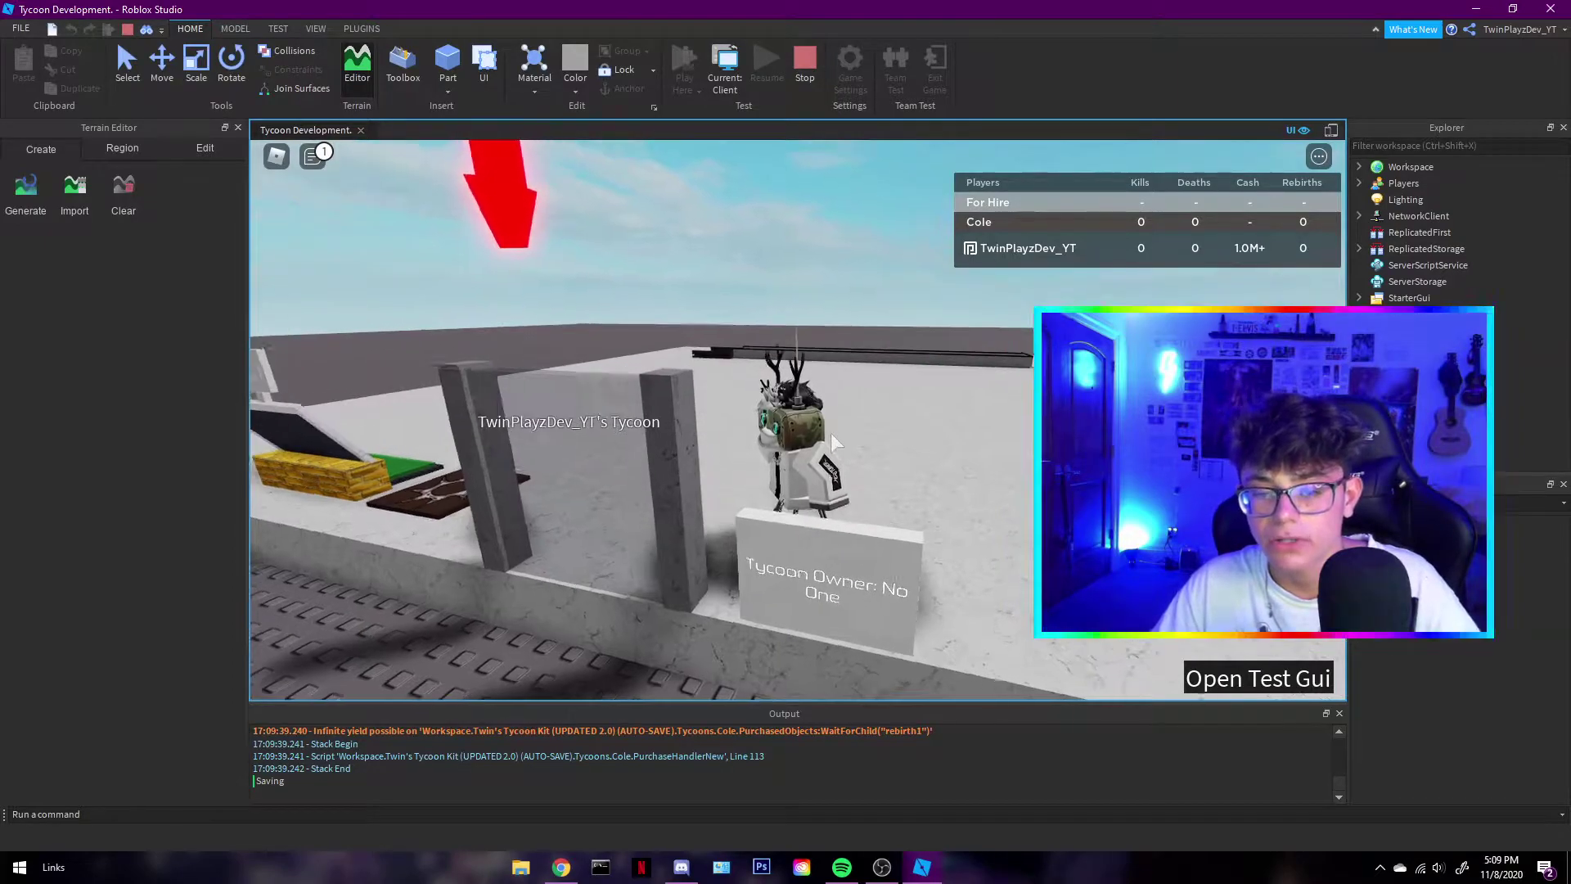
pyautogui.moveTo(831, 433); pyautogui.dragTo(831, 350, button='right')
# Walk the avatar across the tycoon floor to the yellow Begin Working! button beside the conveyor
pyautogui.press('w')
pyautogui.press('d')
pyautogui.press('s')
pyautogui.press('w')
pyautogui.press('w')
pyautogui.press('d')
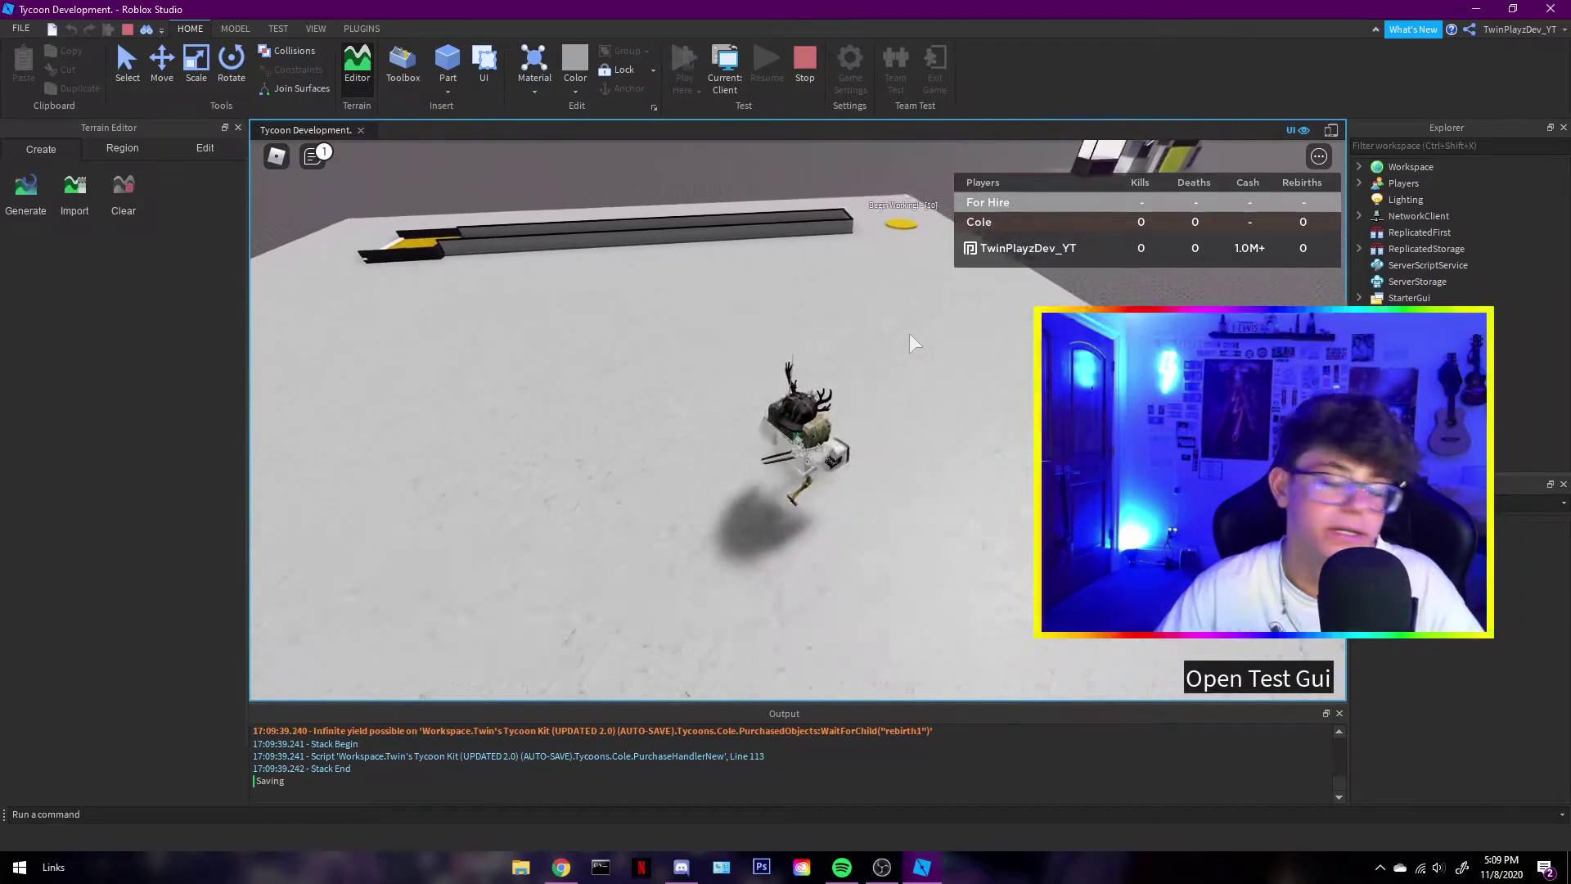
pyautogui.press('w')
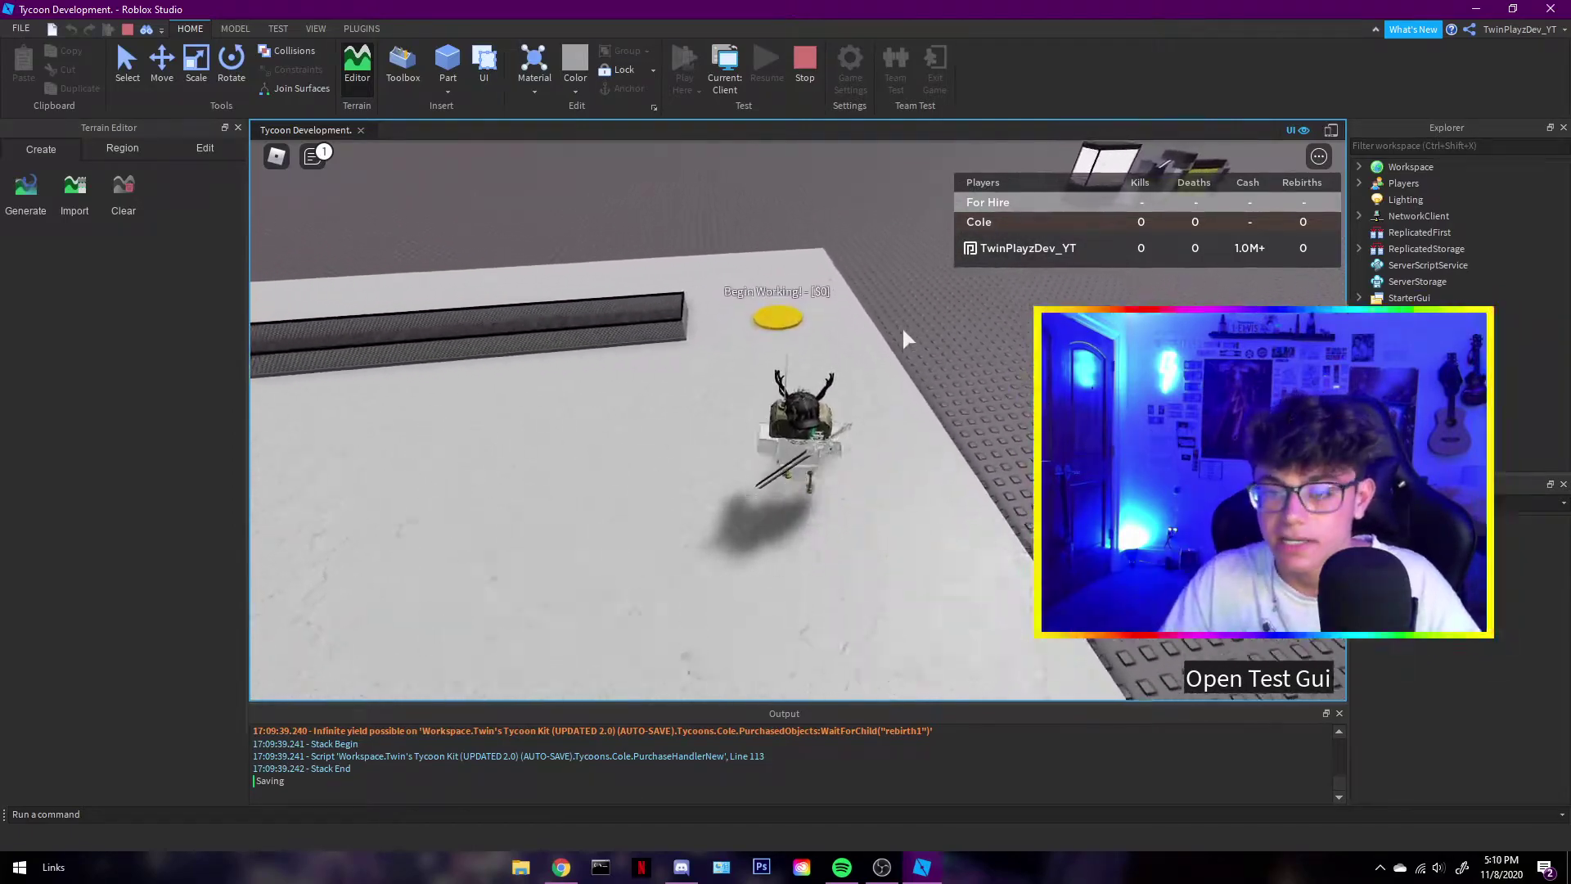
# Activate Begin Working!, buy the first dropper on the conveyor, and view the katana inside it up close
pyautogui.moveTo(902, 325); pyautogui.dragTo(883, 321, button='right')
pyautogui.press('a')
pyautogui.press('w')
pyautogui.scroll(3, 881, 321)
pyautogui.press('w')
pyautogui.press('w')
pyautogui.press('d')
pyautogui.moveTo(765, 320); pyautogui.dragTo(765, 319, button='right')
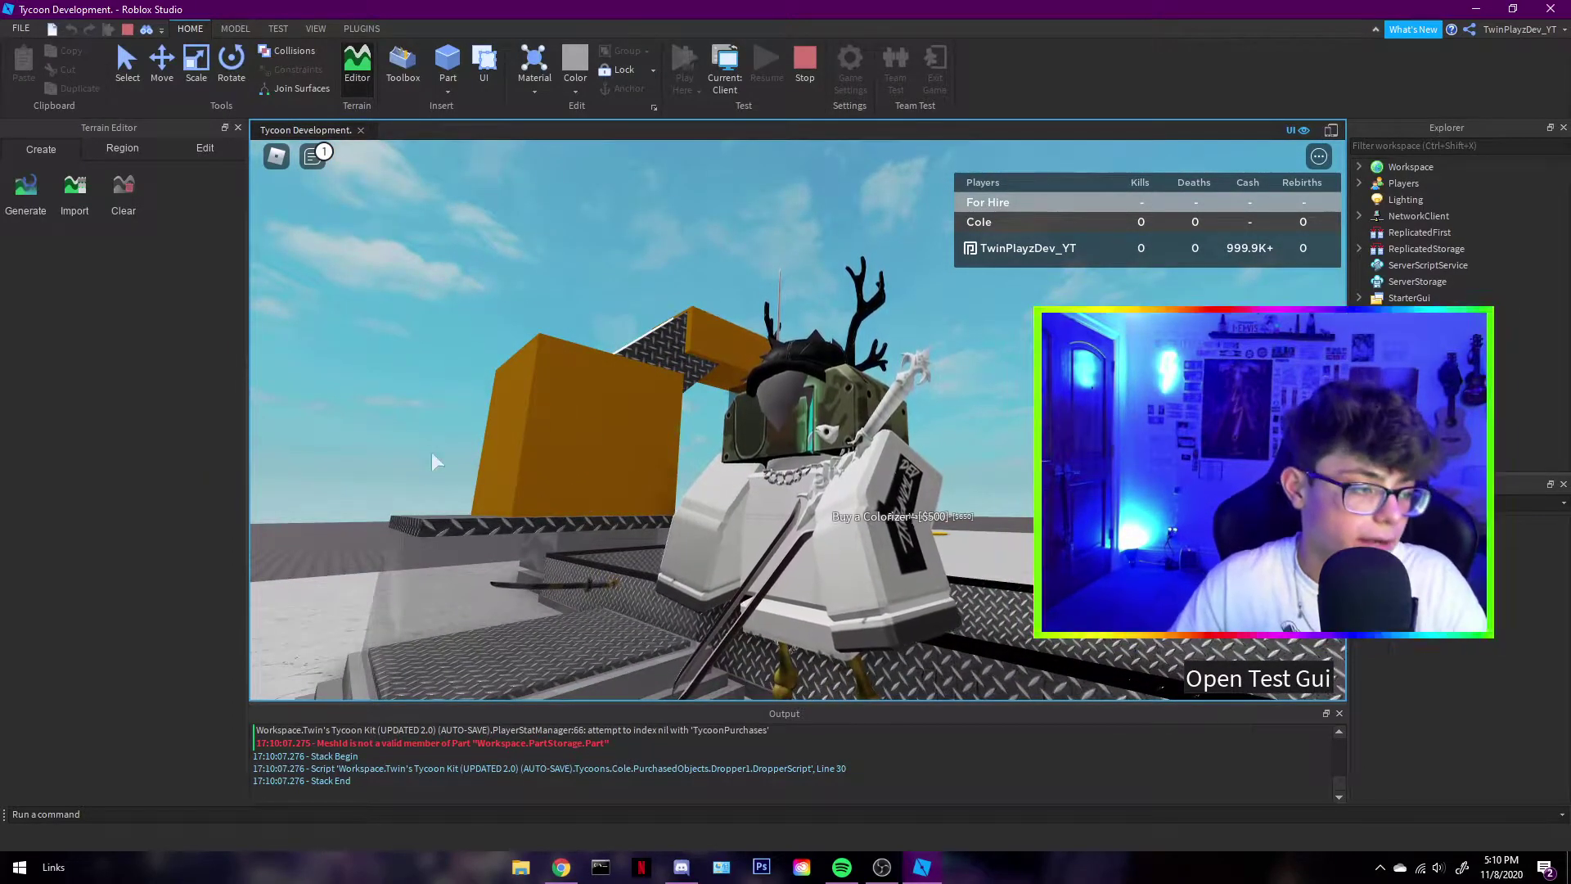
# Walk along the conveyor and buy Dropper2 and the droppers that follow it
pyautogui.moveTo(524, 518); pyautogui.dragTo(523, 517, button='right')
pyautogui.press('w')
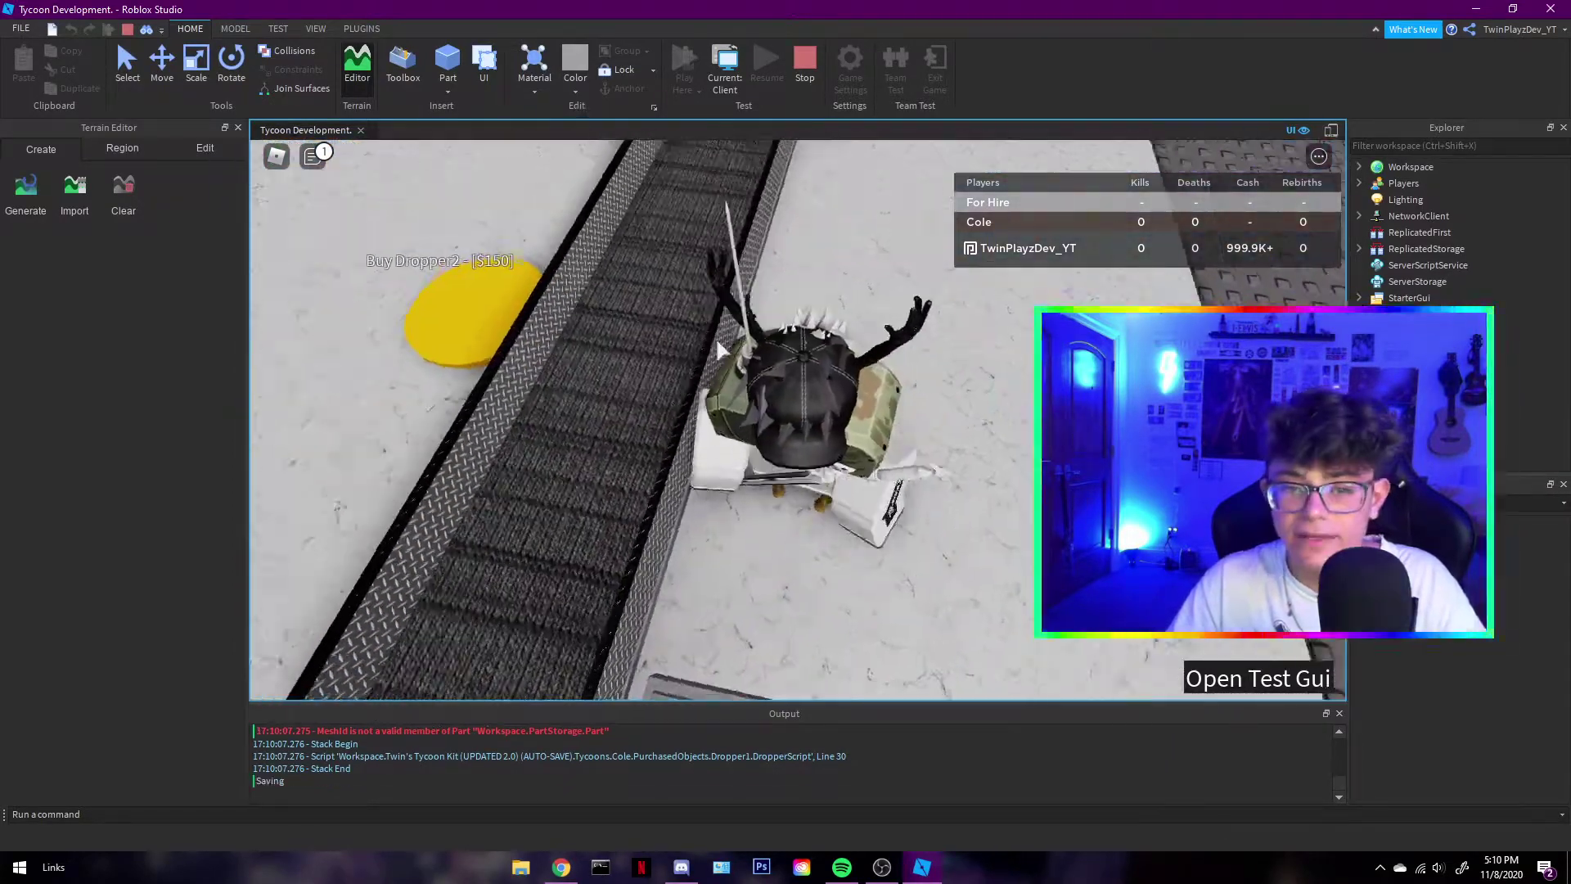
pyautogui.press('space')
pyautogui.moveTo(716, 339); pyautogui.dragTo(953, 316, button='right')
pyautogui.press('s')
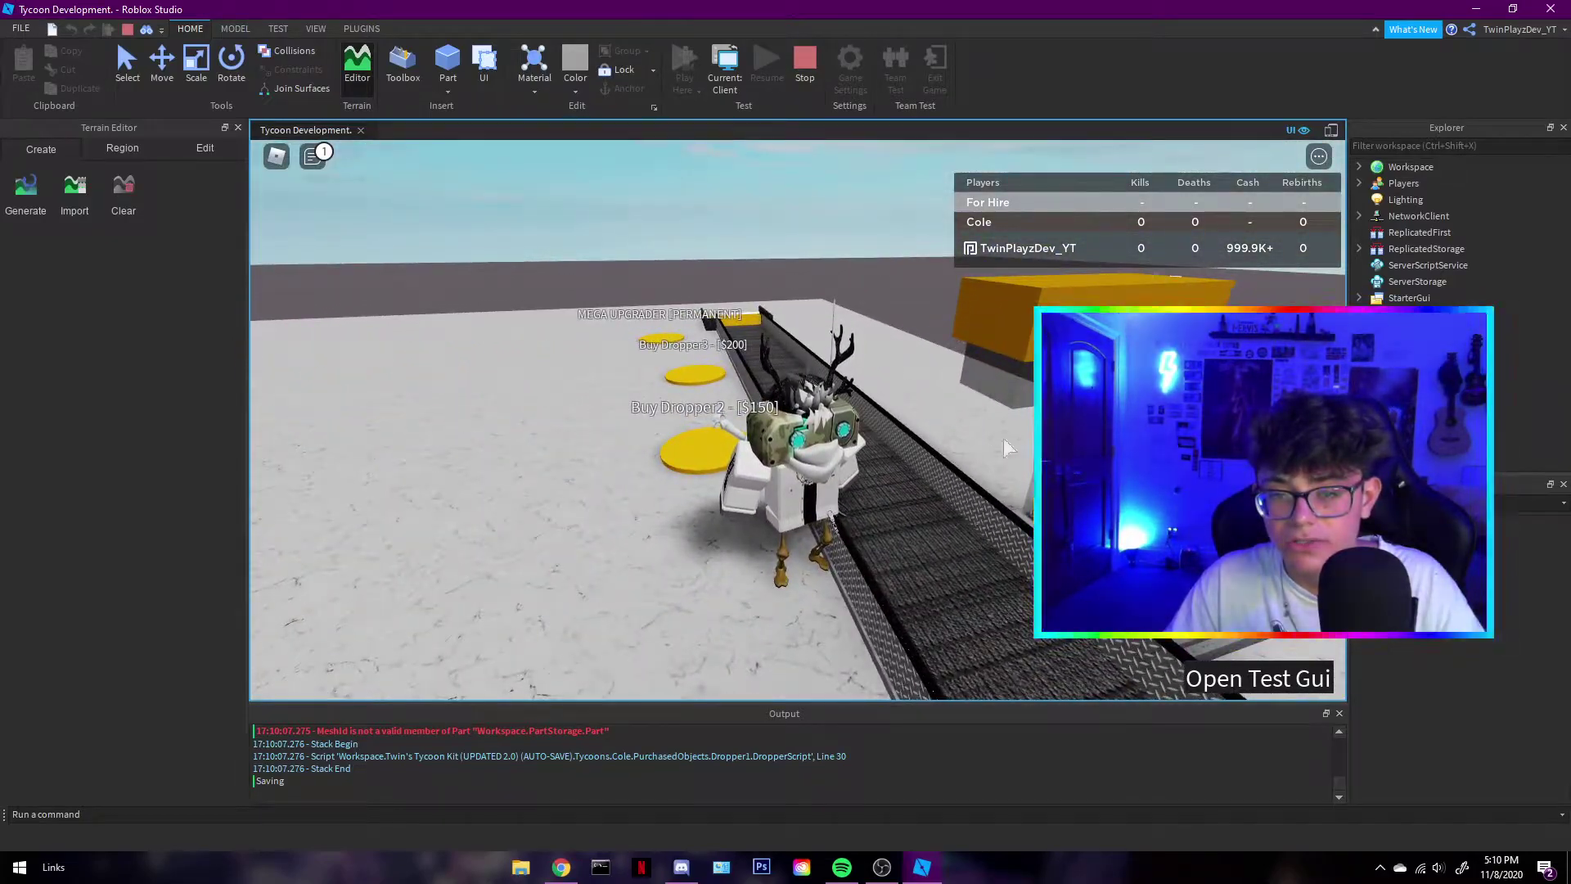
pyautogui.press('w')
pyautogui.moveTo(1002, 447); pyautogui.dragTo(1001, 447, button='right')
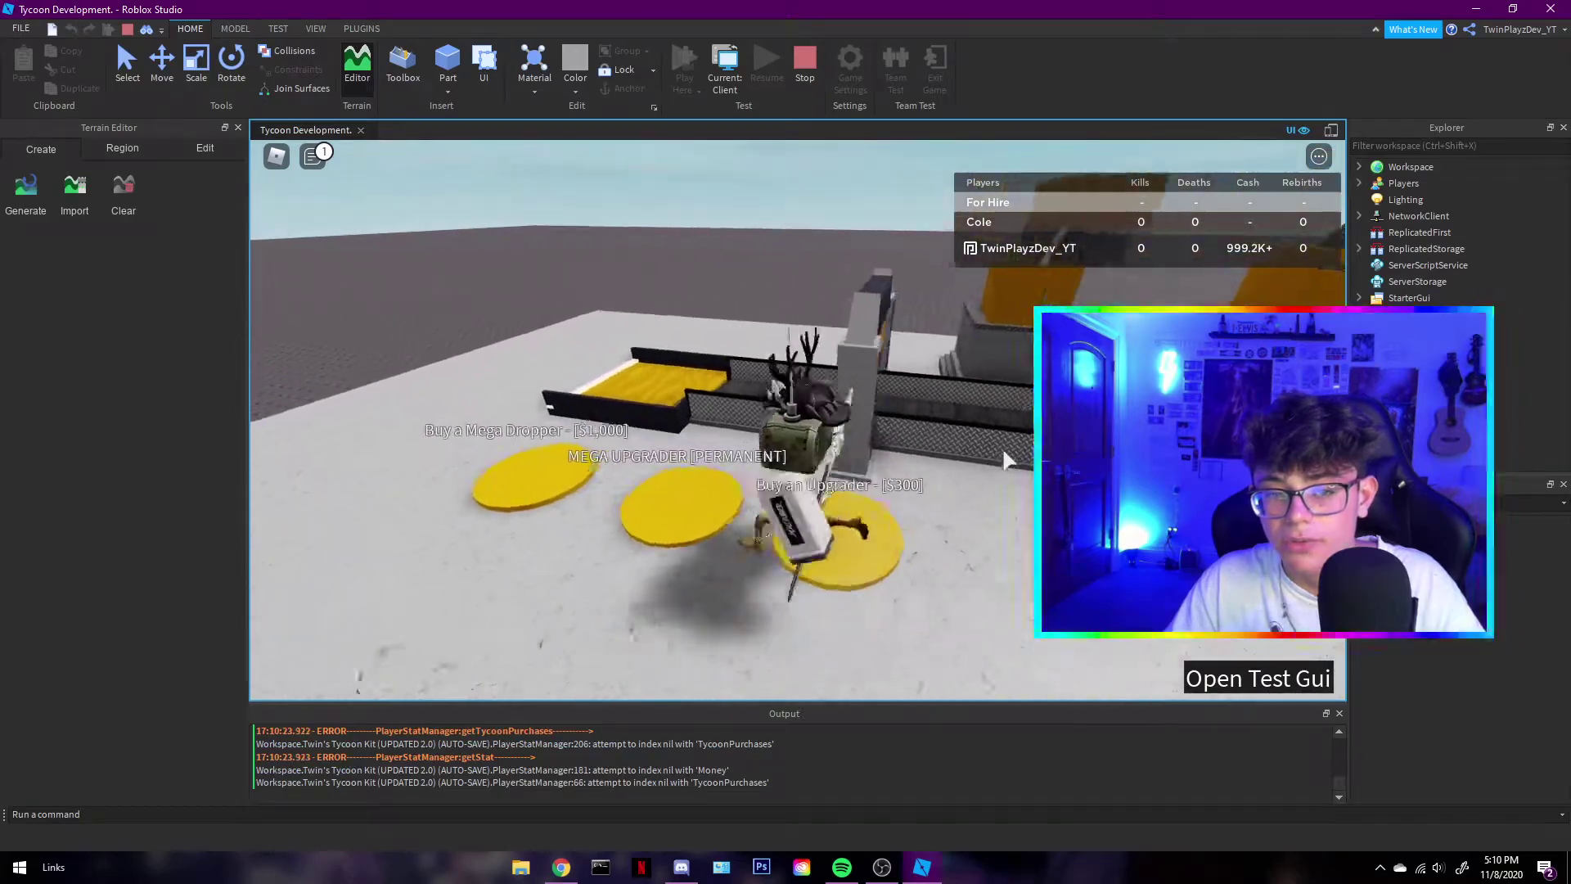
# Buy the Mega Dropper for $1,000 and walk back along the row of droppers
pyautogui.press('w')
pyautogui.moveTo(861, 458); pyautogui.dragTo(946, 471, button='right')
pyautogui.press('d')
pyautogui.press('w')
pyautogui.press('d')
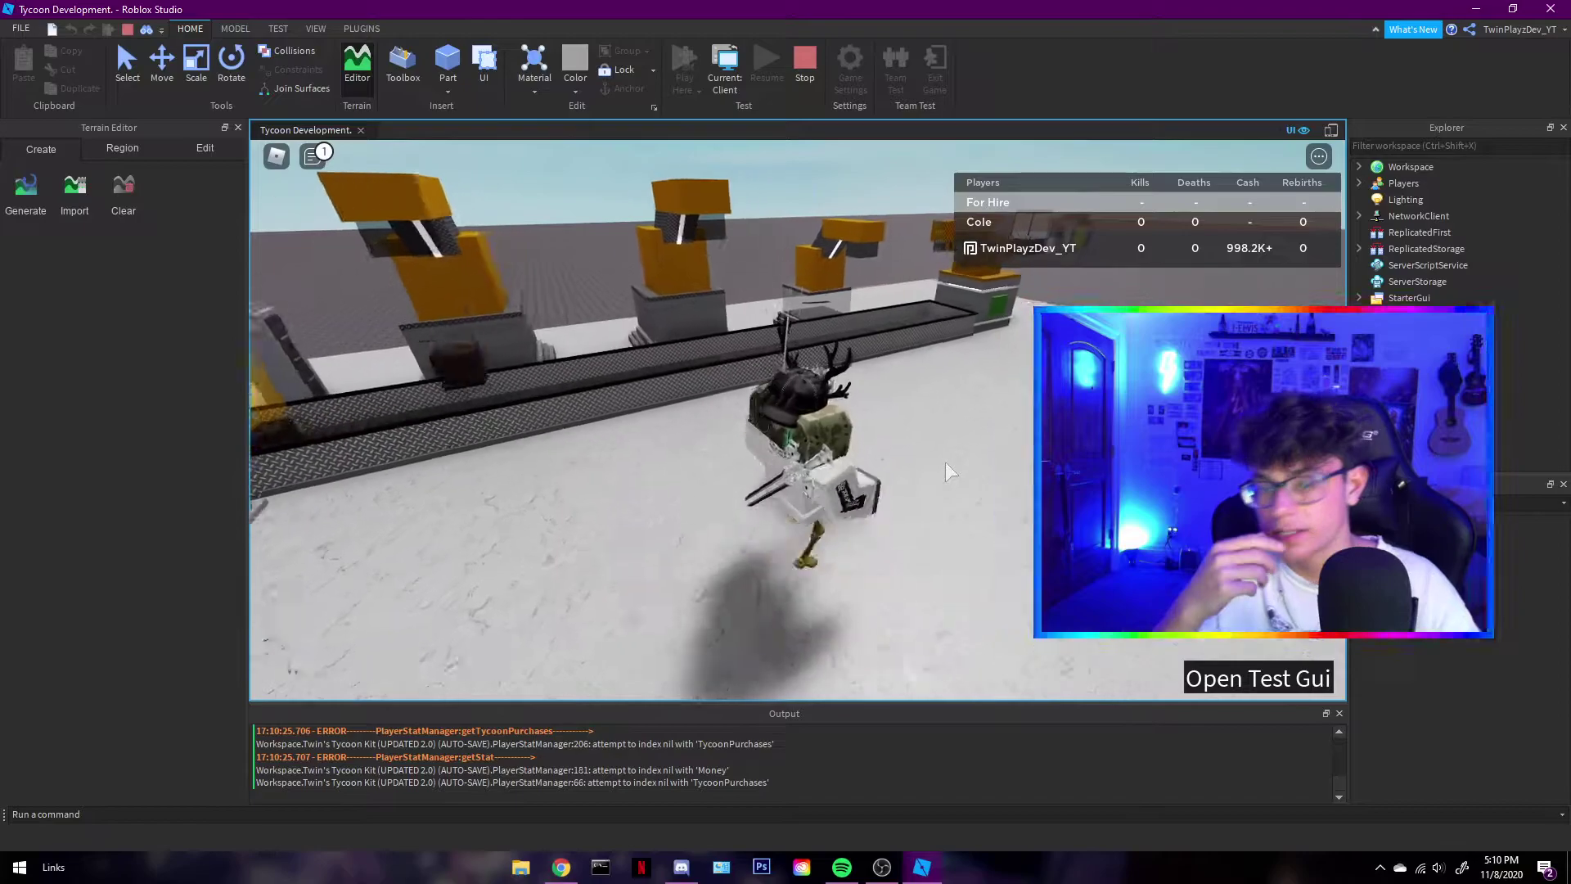
# View the rotating katana inside a dropper up close beside the conveyor, and stop the play test
pyautogui.press('s')
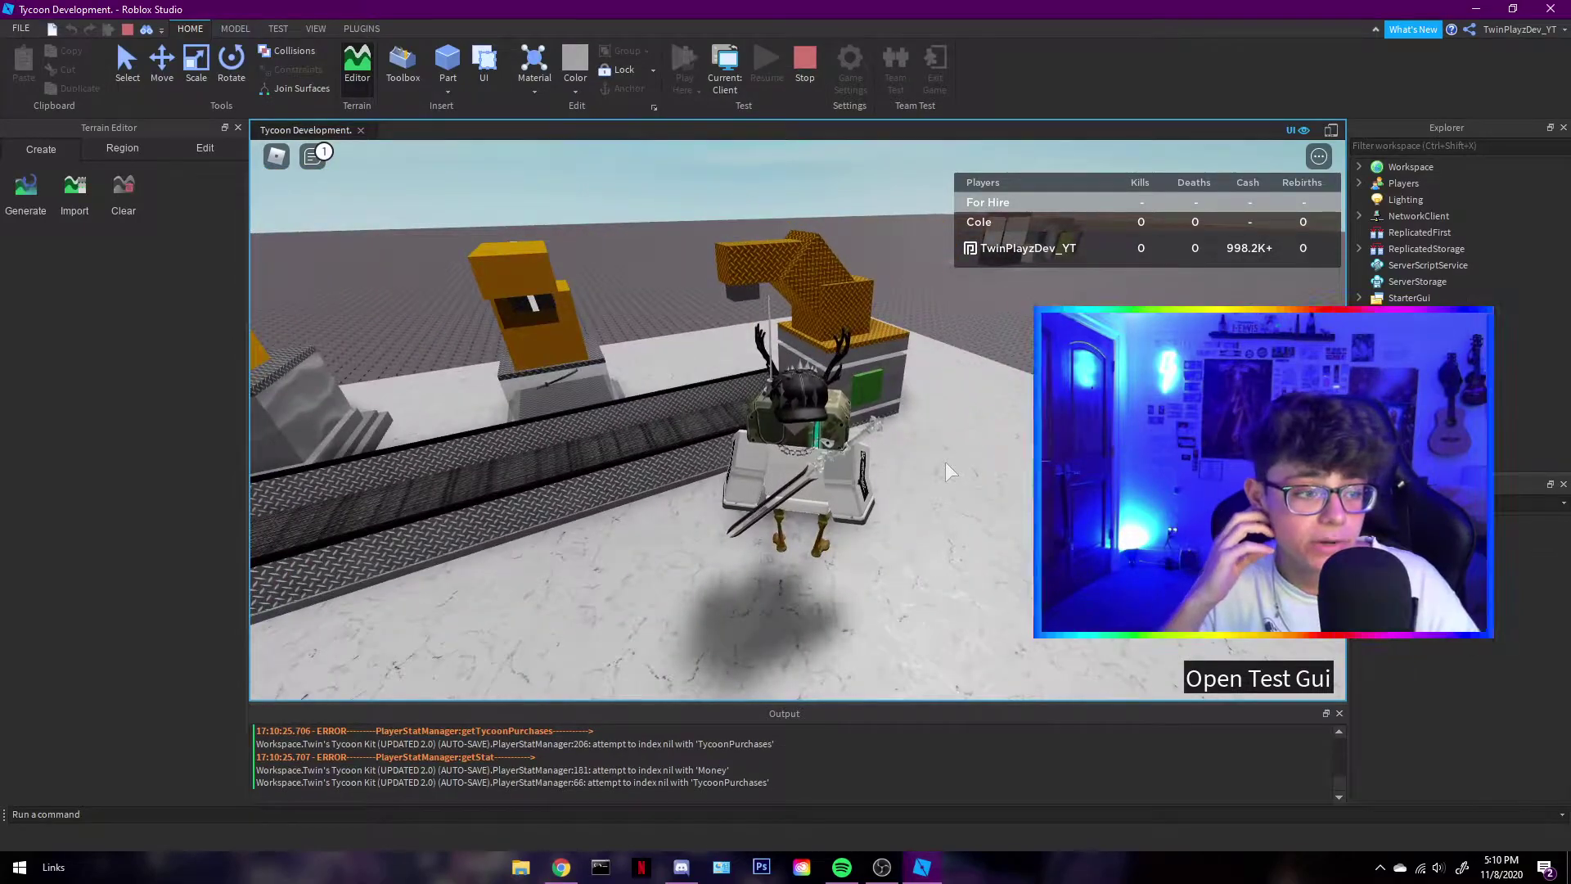
pyautogui.press('w')
pyautogui.press('a')
pyautogui.press('d')
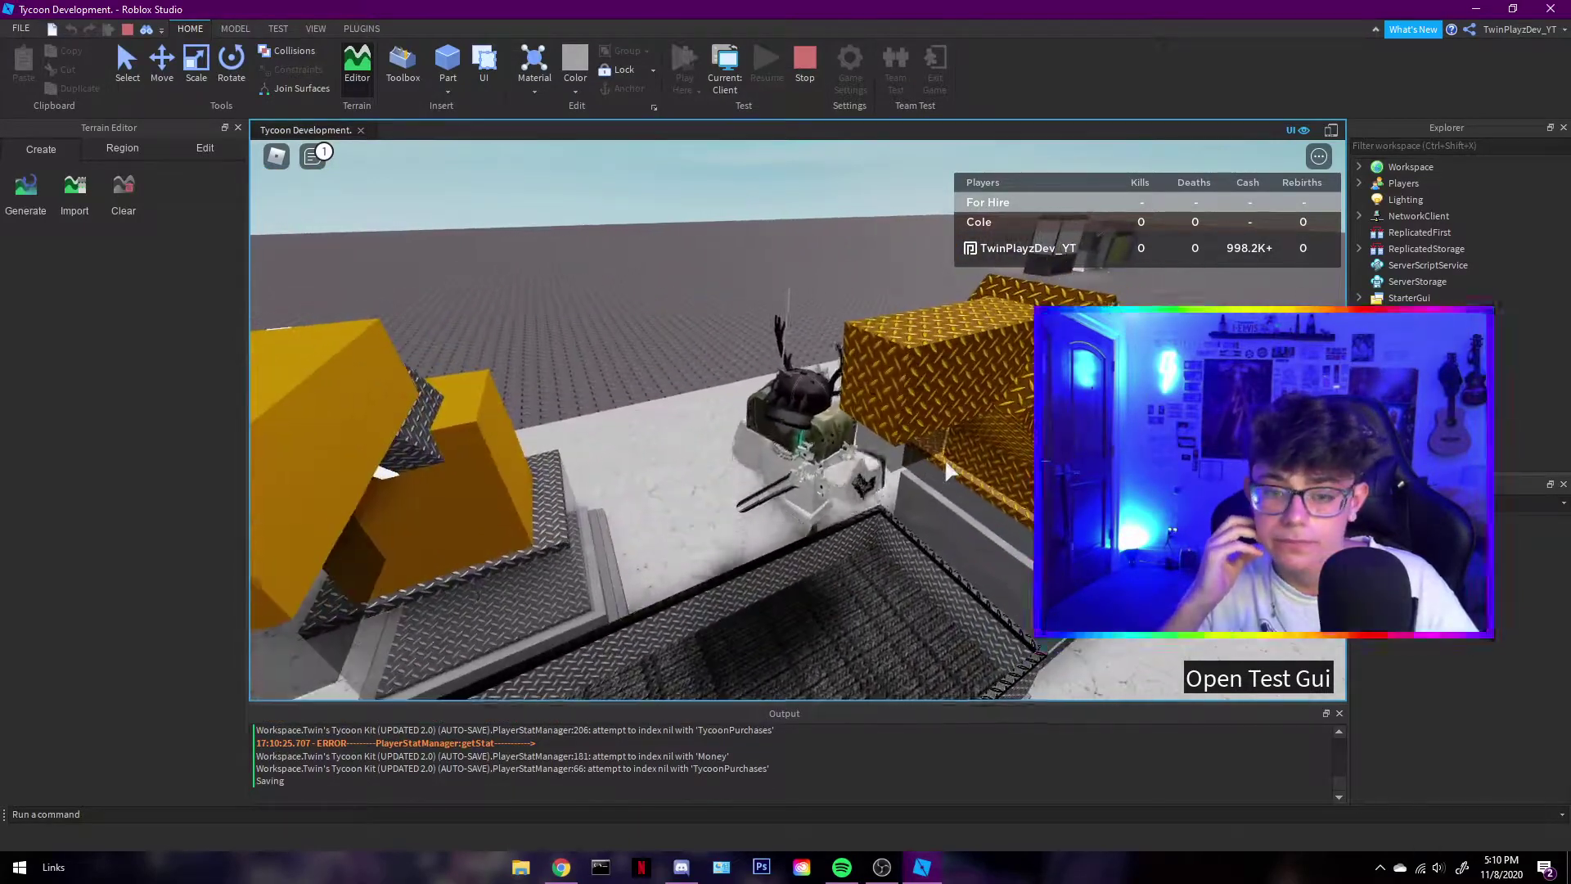
pyautogui.press('w')
pyautogui.press('a')
pyautogui.moveTo(946, 472); pyautogui.dragTo(651, 530, button='right')
pyautogui.press('s')
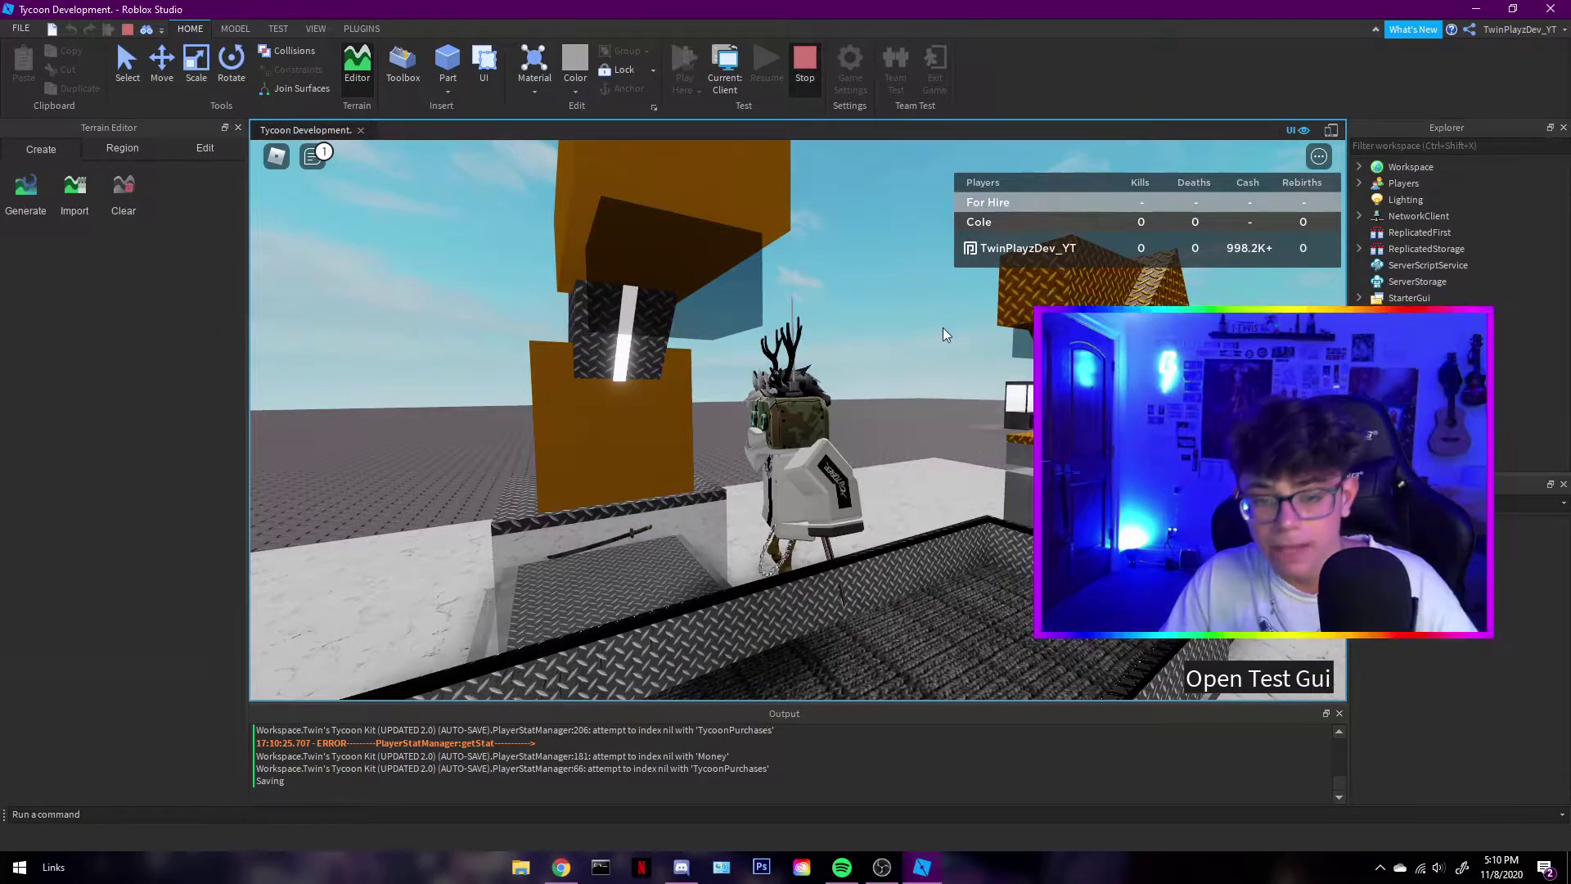
pyautogui.click(802, 70)
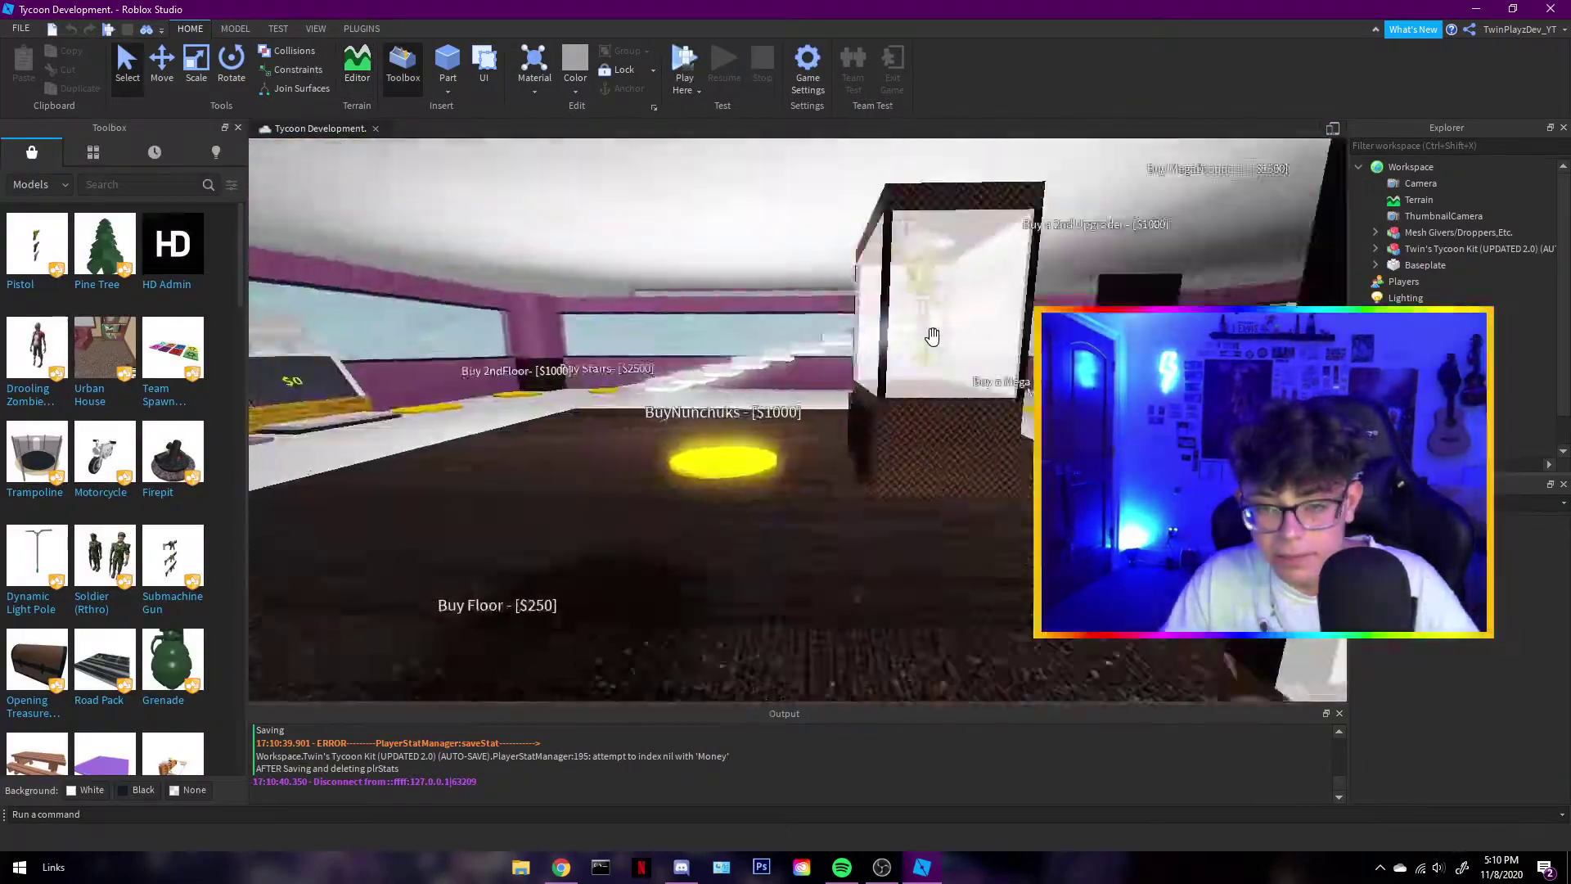
# Find the Dropper1 model in the tycoon and submit it to Roblox as an asset titled Dropper1 with Me as creator
pyautogui.moveTo(932, 336); pyautogui.dragTo(924, 342, button='right')
pyautogui.click(874, 414)
pyautogui.press('w')
pyautogui.moveTo(873, 414); pyautogui.dragTo(1006, 293, button='right')
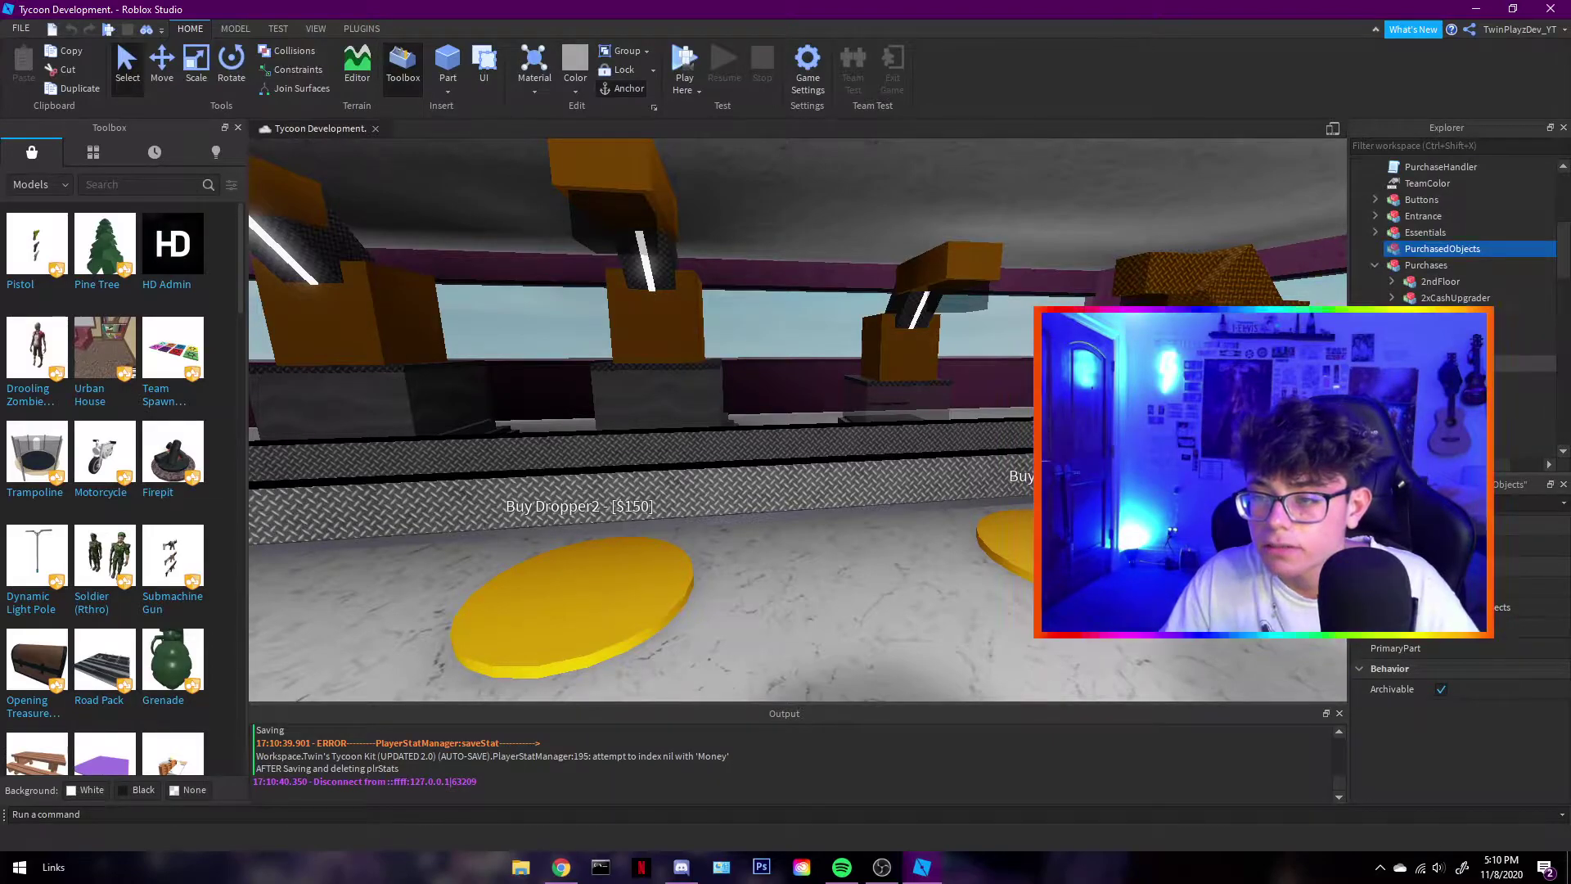
pyautogui.scroll(5, 1166, 303)
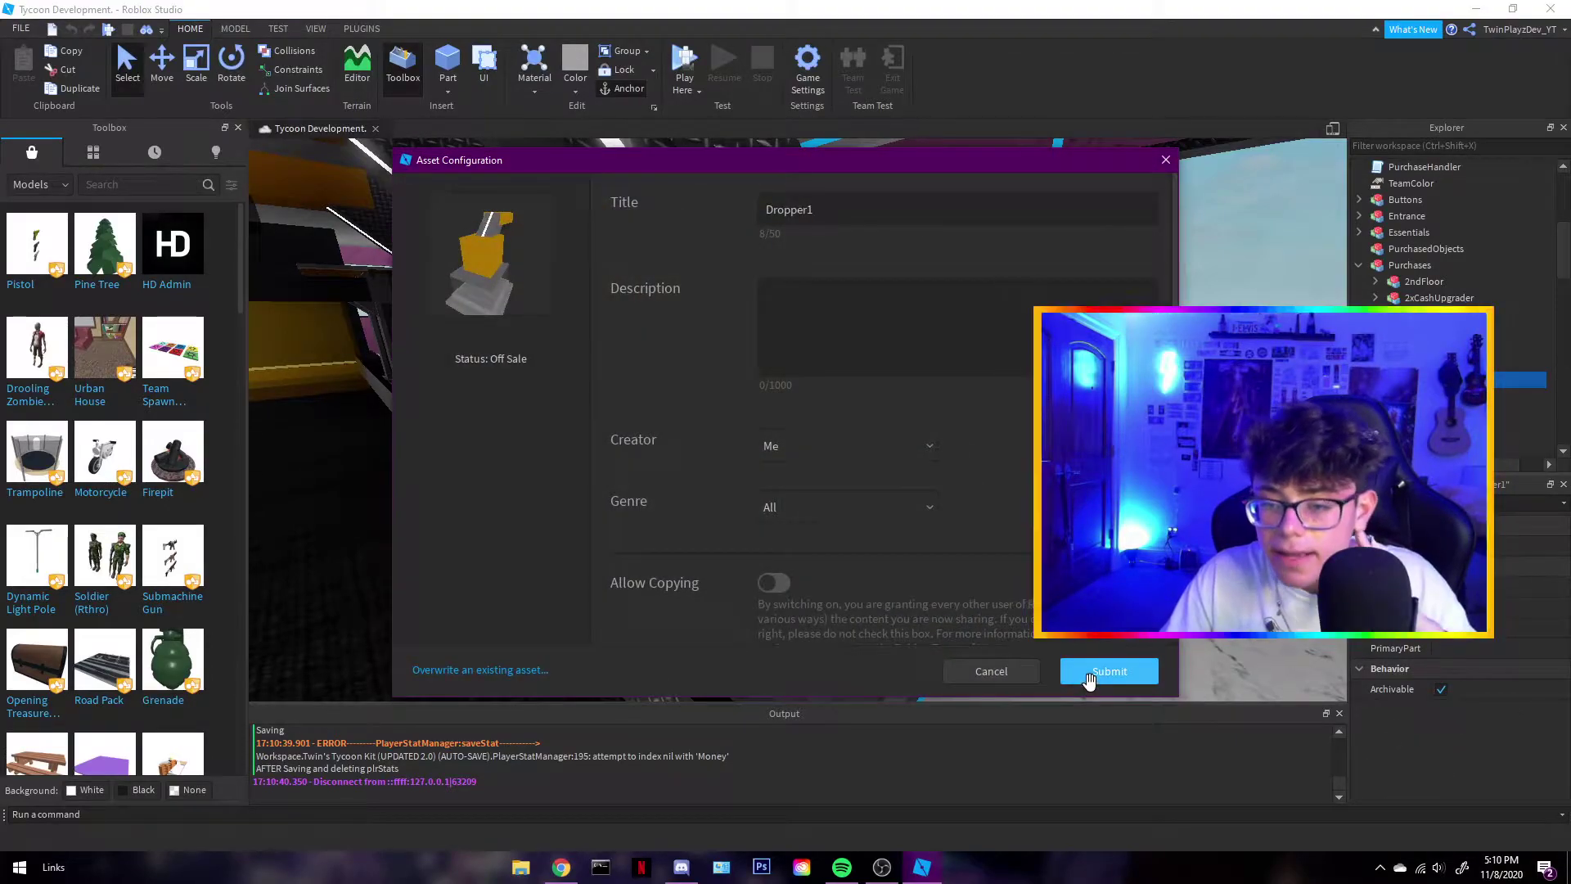
pyautogui.click(1088, 672)
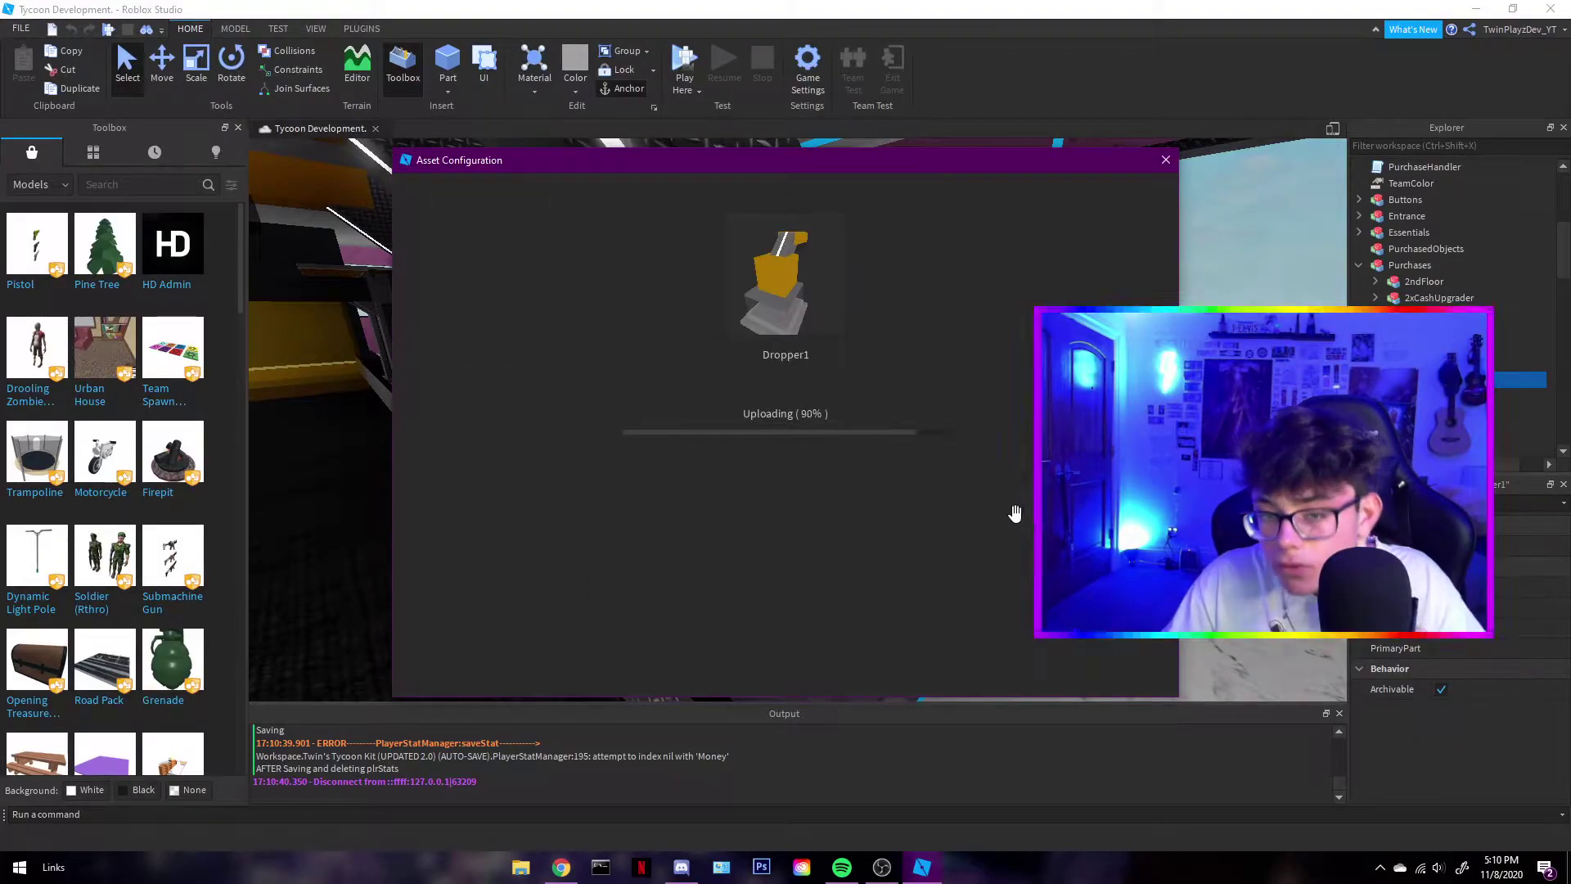
pyautogui.click(1165, 162)
# Find the permanent 2x Cash Upgrader button beside the cash collector and inspect its Object value
pyautogui.press('w')
pyautogui.moveTo(902, 393); pyautogui.dragTo(810, 389, button='right')
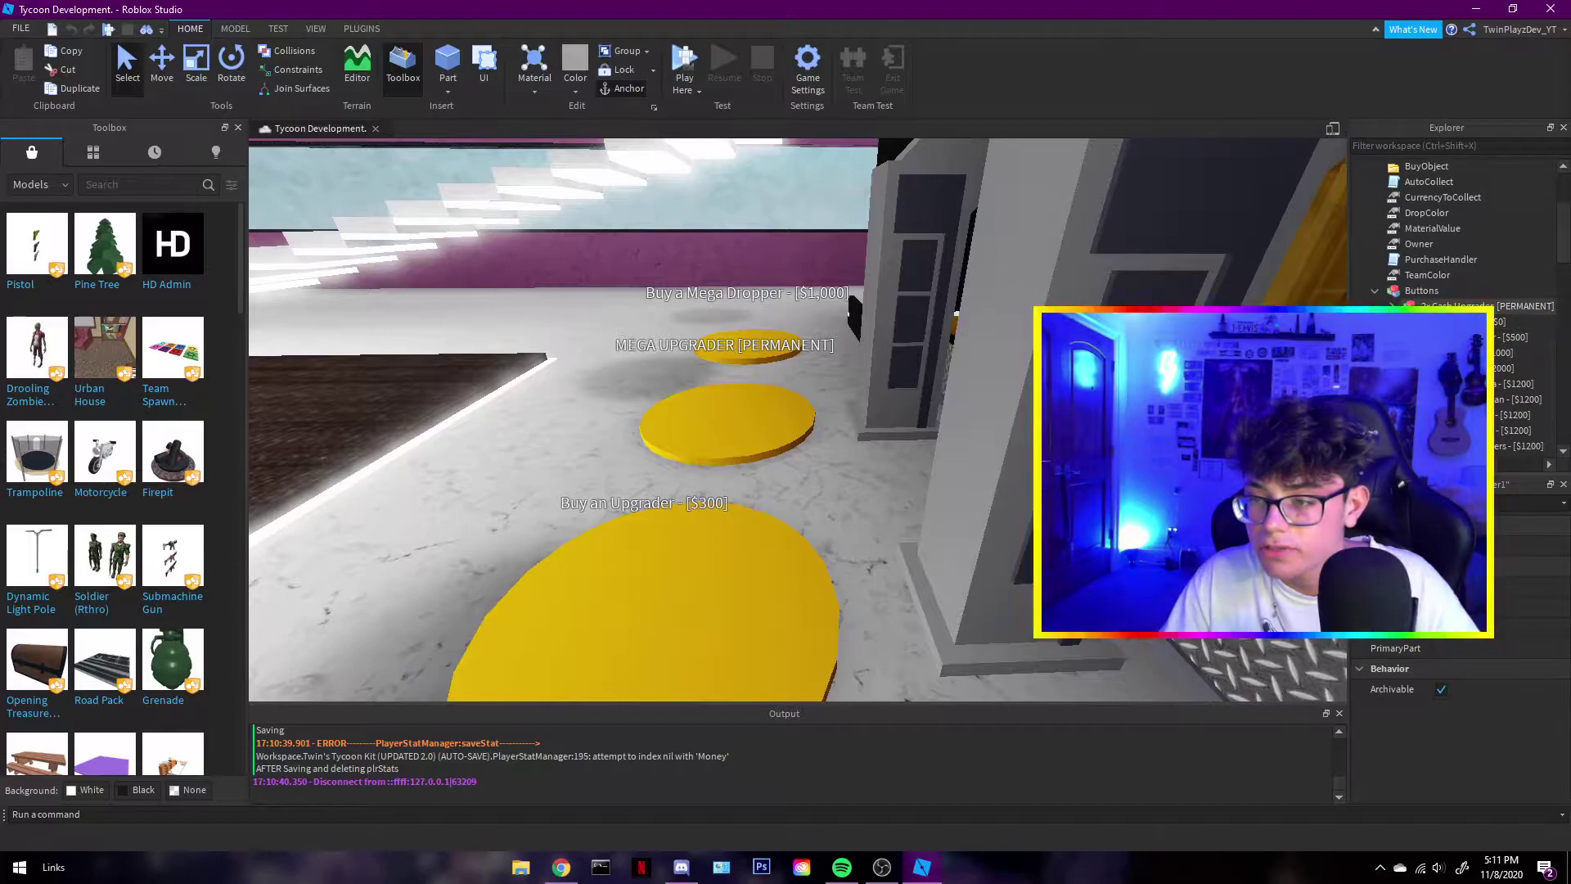
pyautogui.press('w')
pyautogui.moveTo(1129, 296); pyautogui.dragTo(1131, 297, button='right')
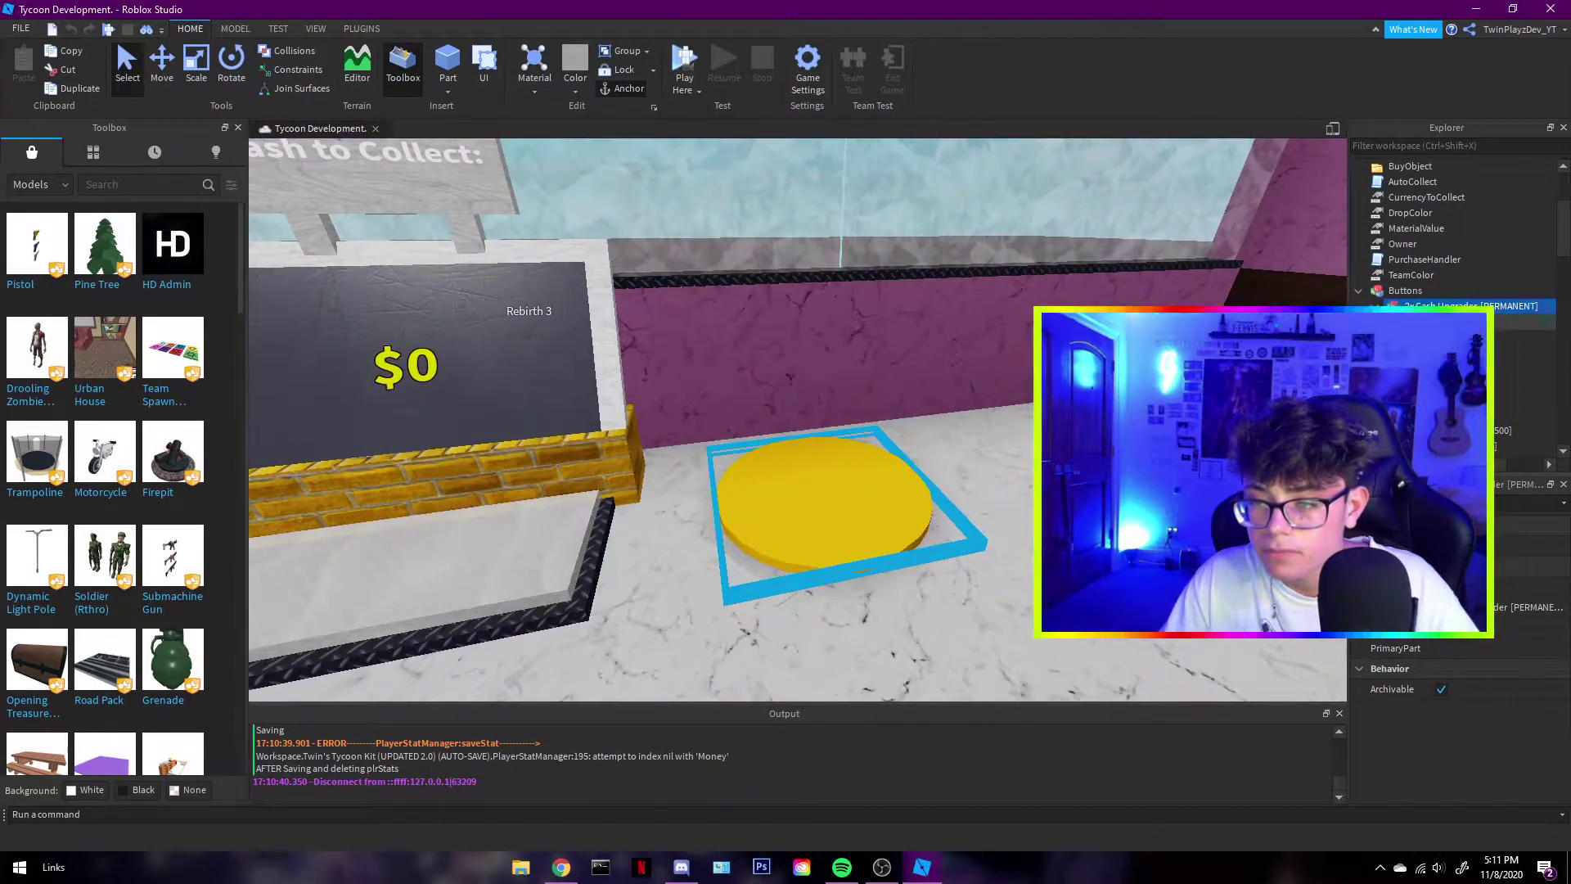
pyautogui.click(1432, 322)
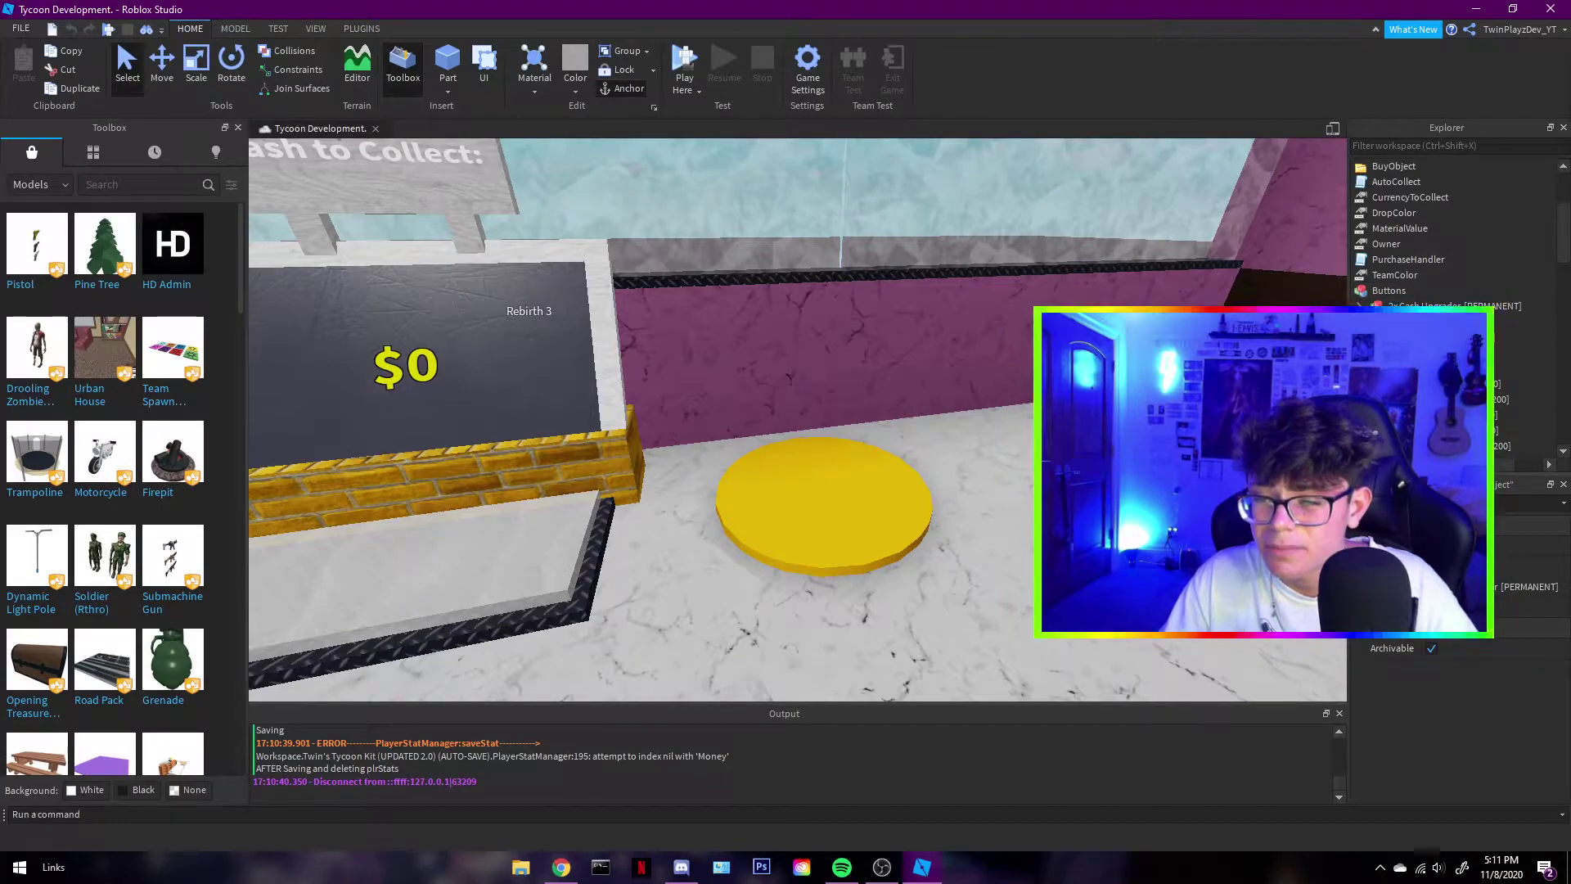
pyautogui.moveTo(1456, 465); pyautogui.dragTo(1419, 465)
pyautogui.scroll(2, 1467, 303)
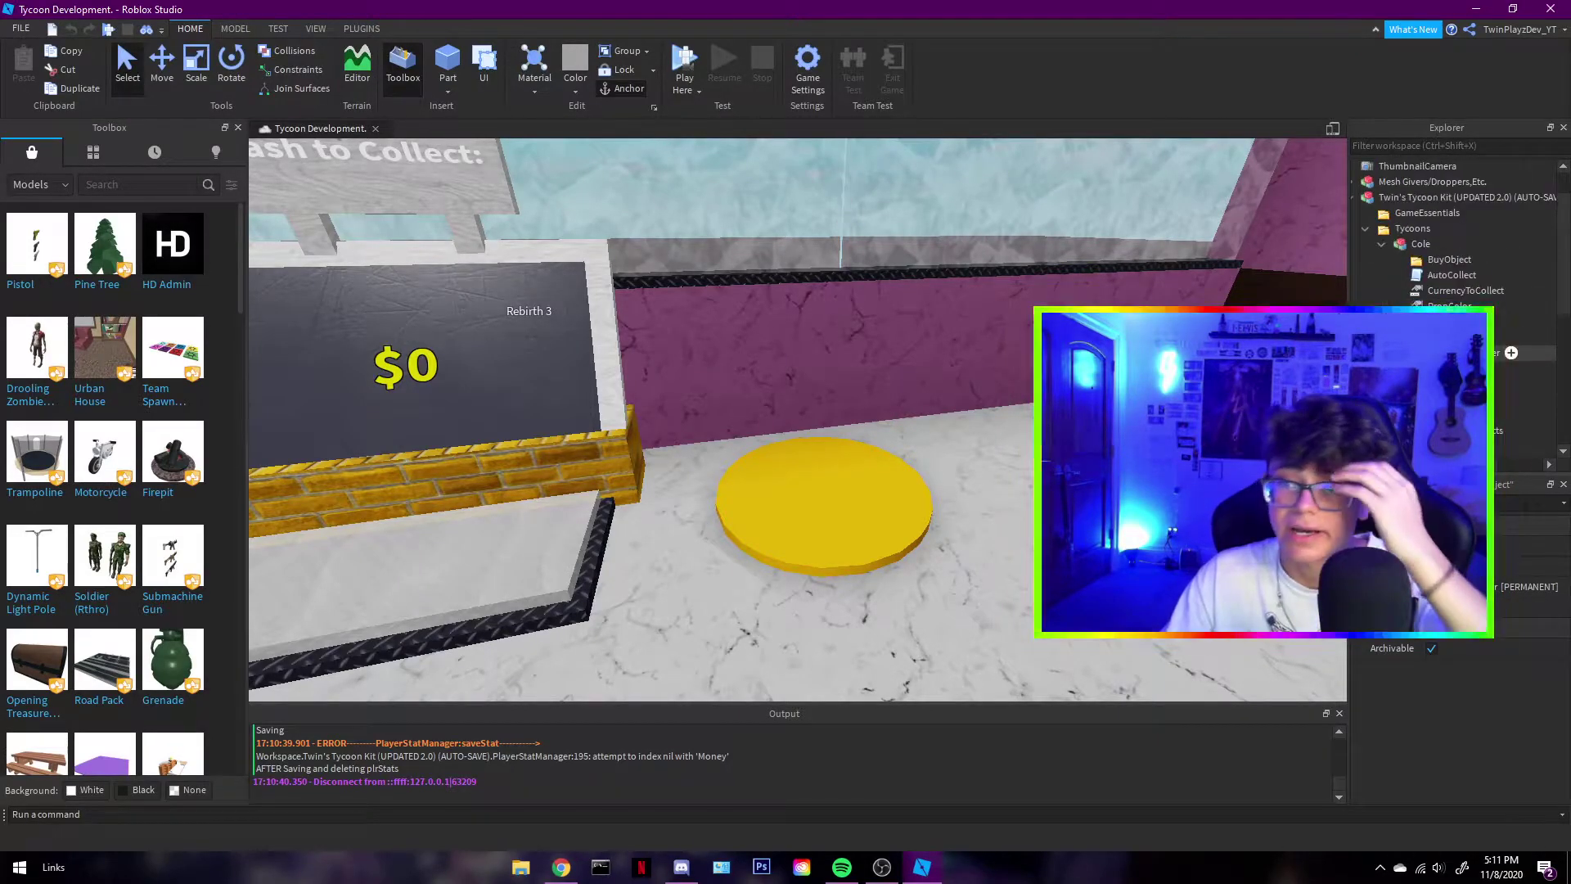
# Select the tycoon's AutoCollect script and view the Rebirth buttons outside the building
pyautogui.moveTo(1225, 278); pyautogui.dragTo(1224, 278, button='right')
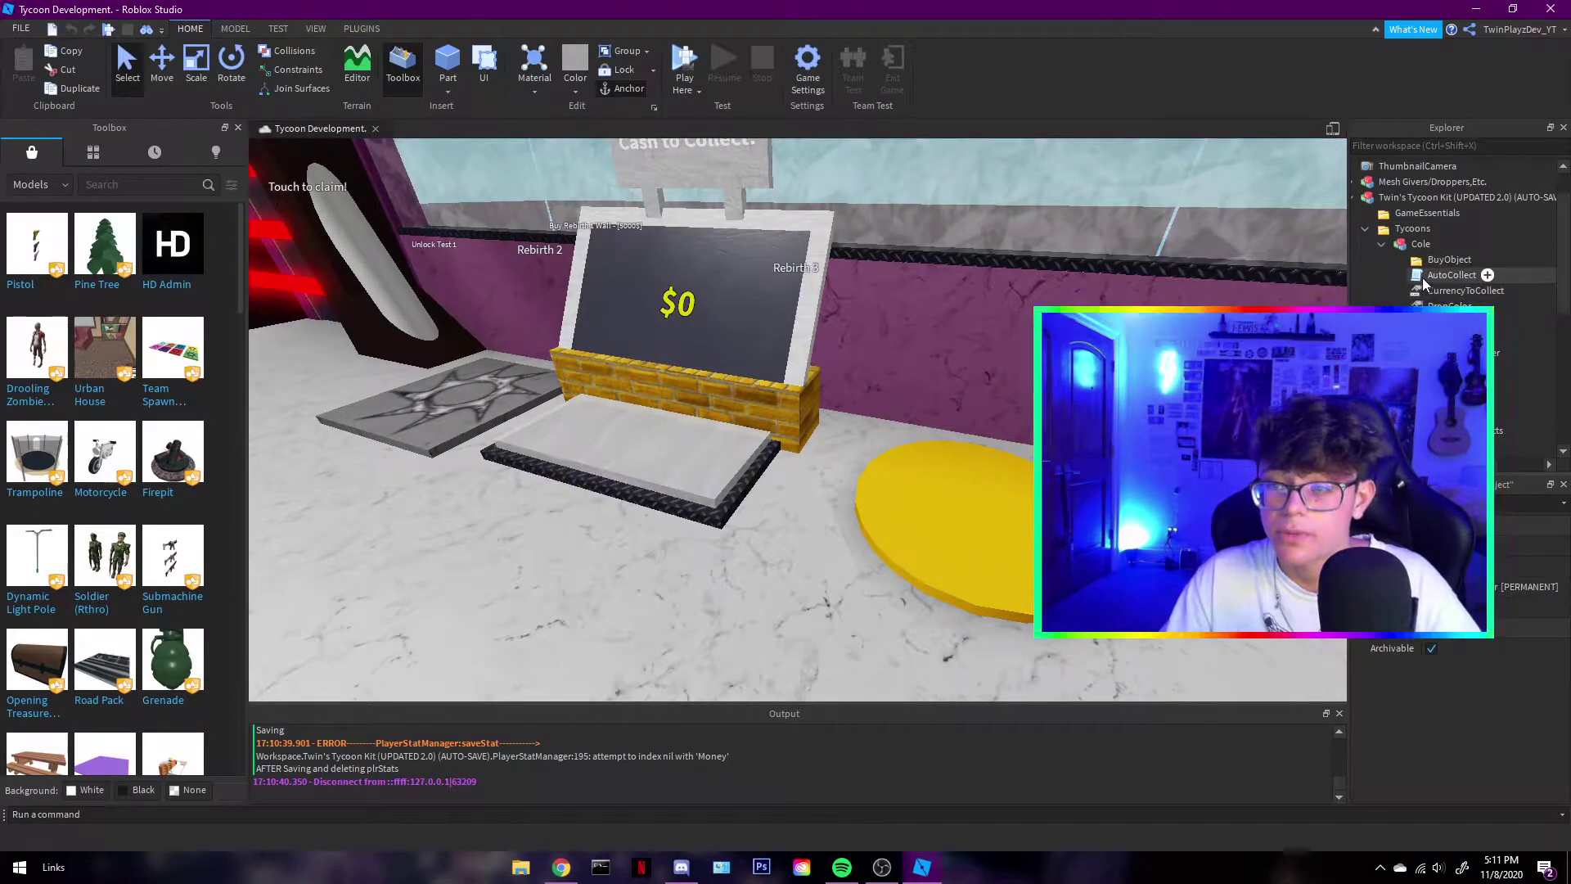
pyautogui.click(1444, 275)
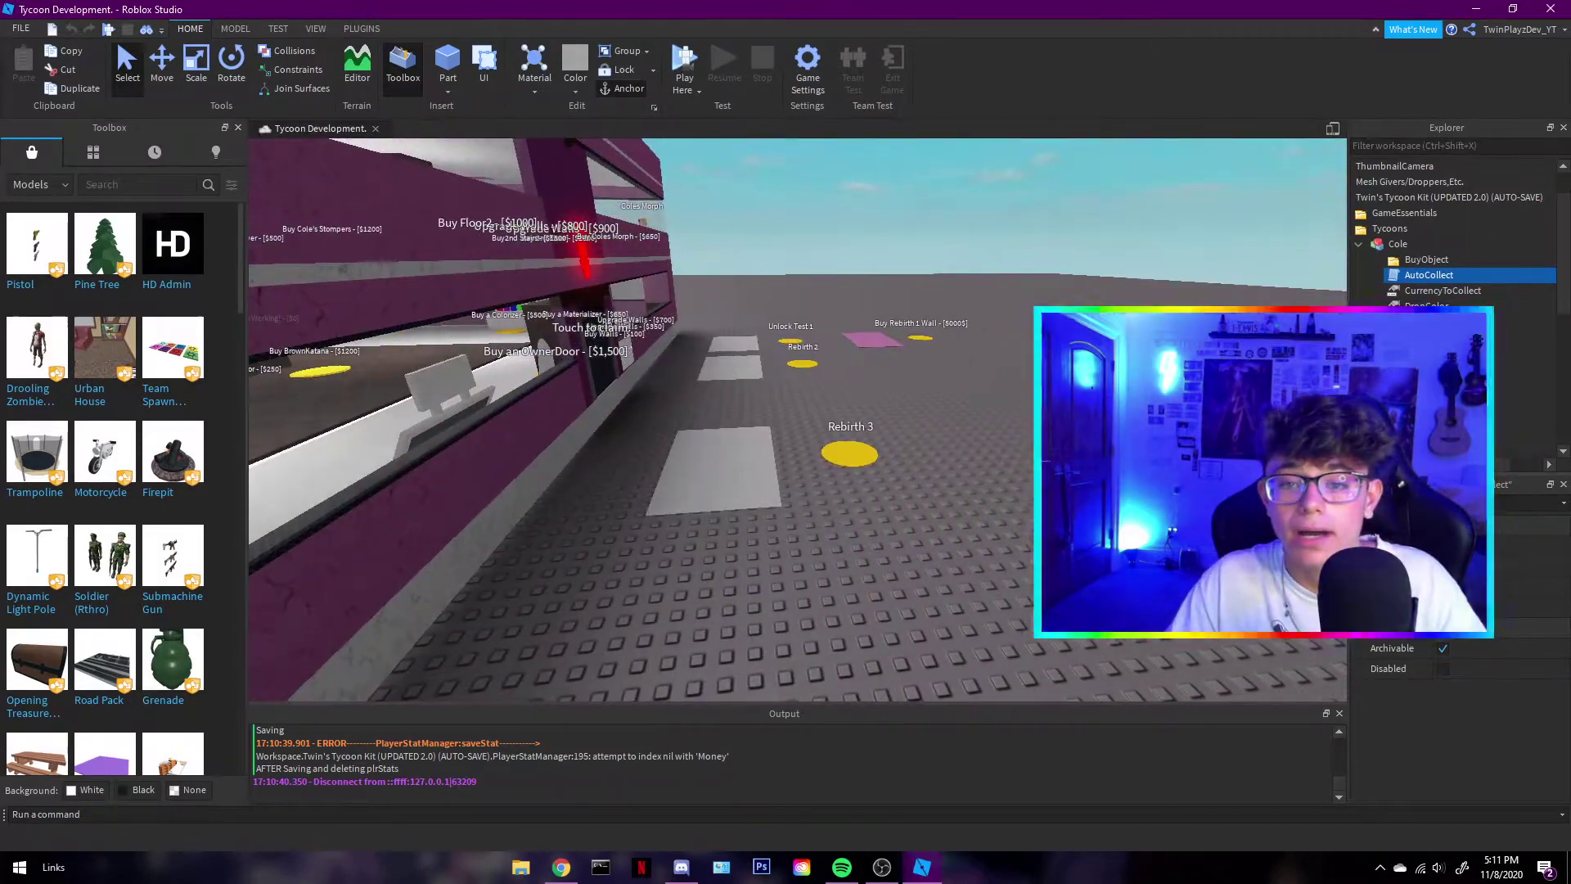
pyautogui.click(900, 409)
pyautogui.moveTo(900, 409); pyautogui.dragTo(790, 430, button='right')
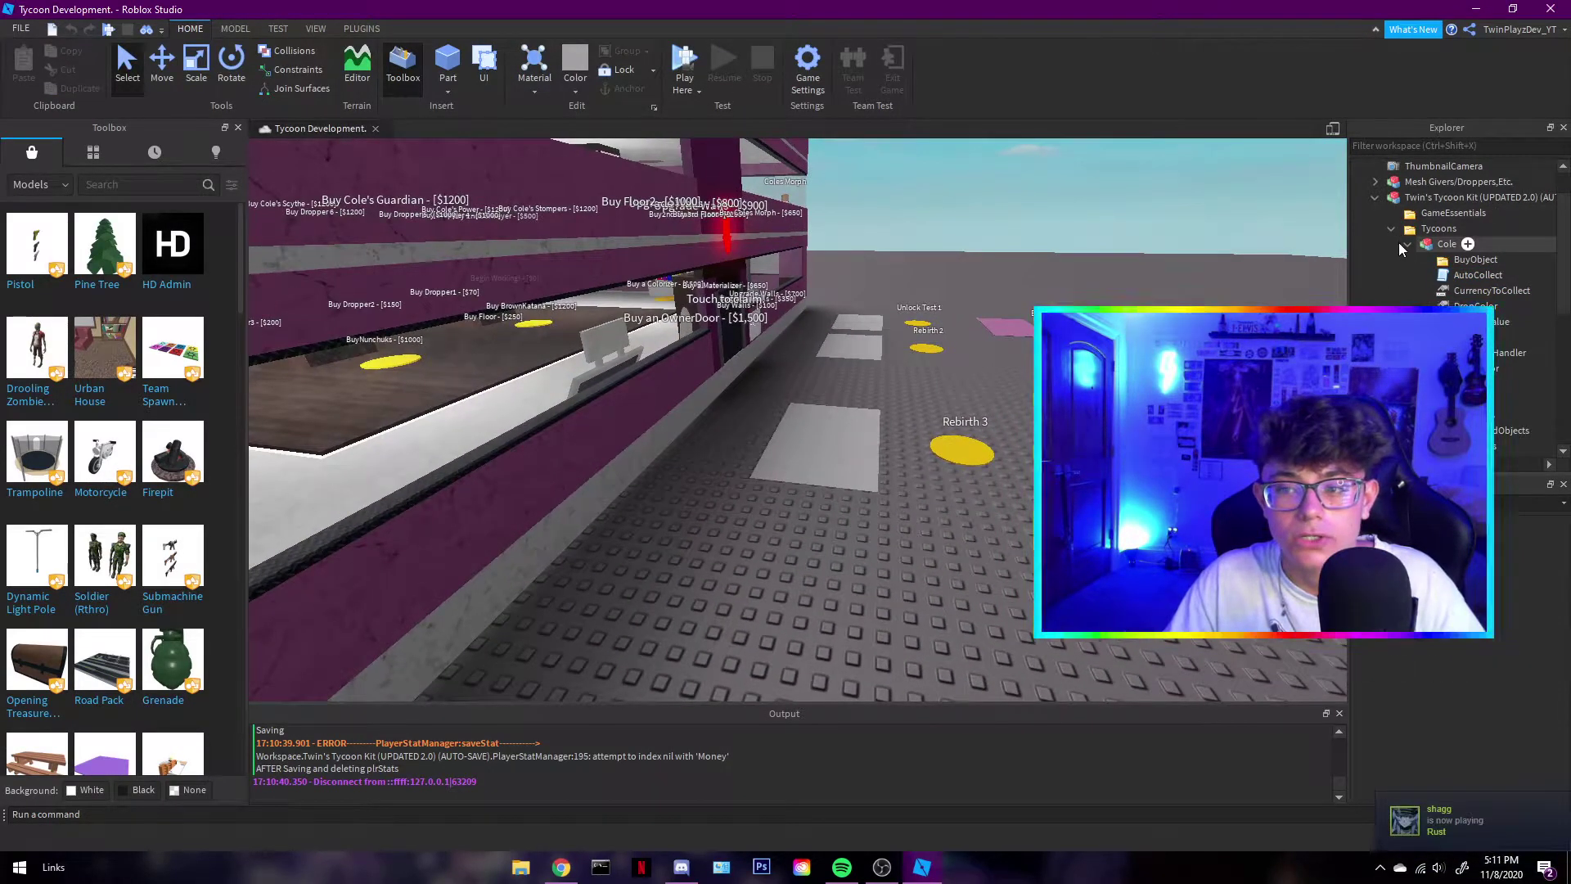
# Collapse the tycoon model, the Tycoons folder and Twin's Tycoon Kit in the object tree
pyautogui.click(1400, 243)
pyautogui.click(1407, 243)
pyautogui.click(1389, 229)
pyautogui.click(1375, 196)
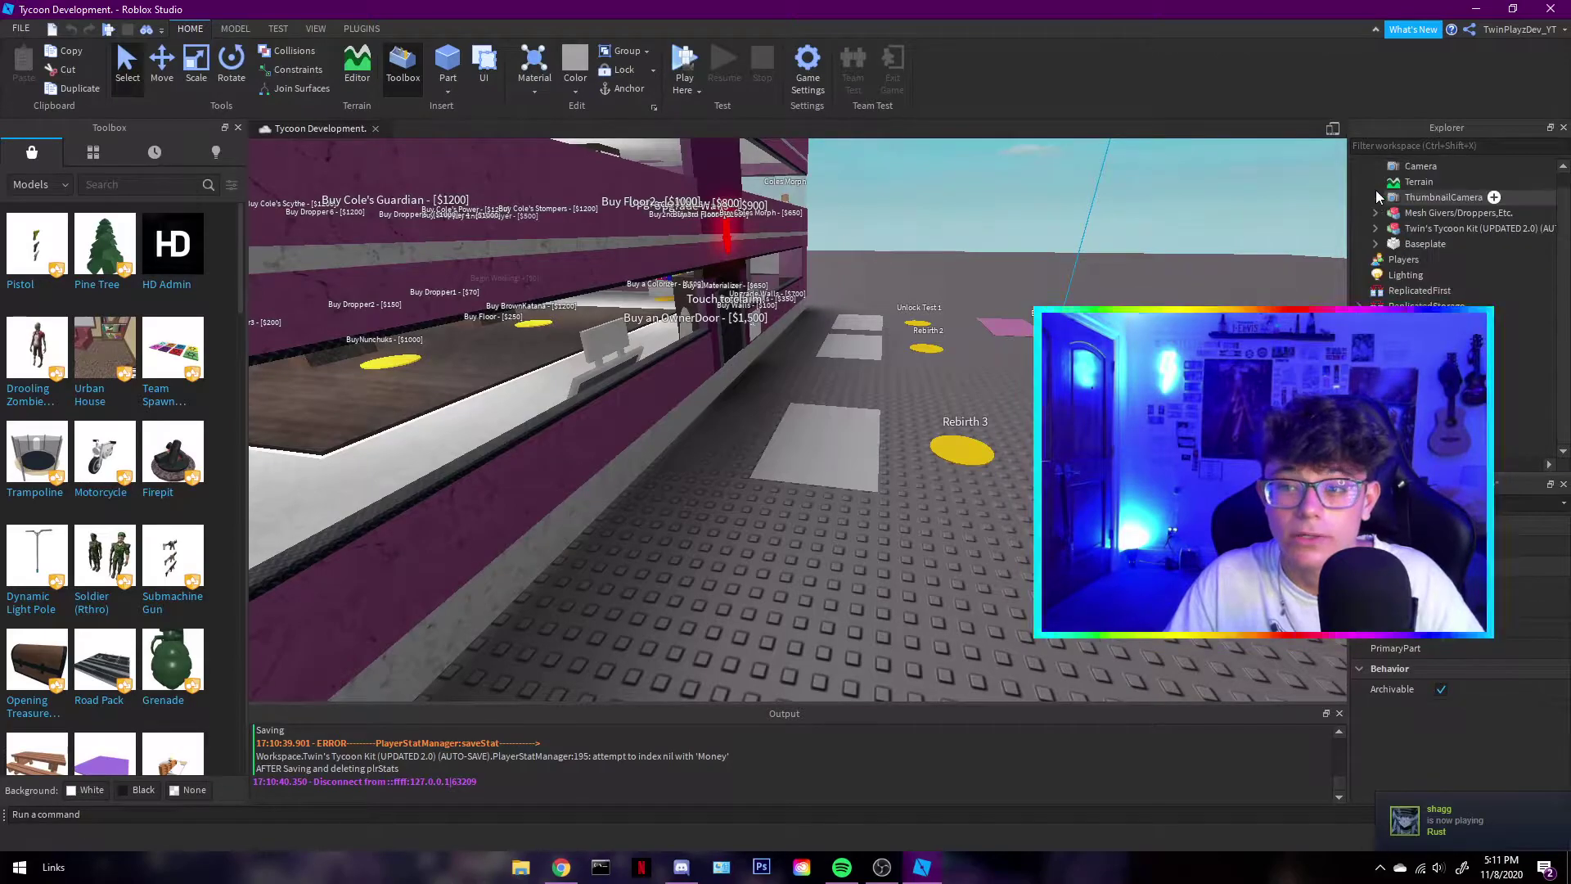
# View the tycoon's interior with its weapon display cases, wooden floor and purchase buttons
pyautogui.click(900, 368)
pyautogui.press('s')
pyautogui.moveTo(900, 368); pyautogui.dragTo(859, 401, button='right')
pyautogui.press('w')
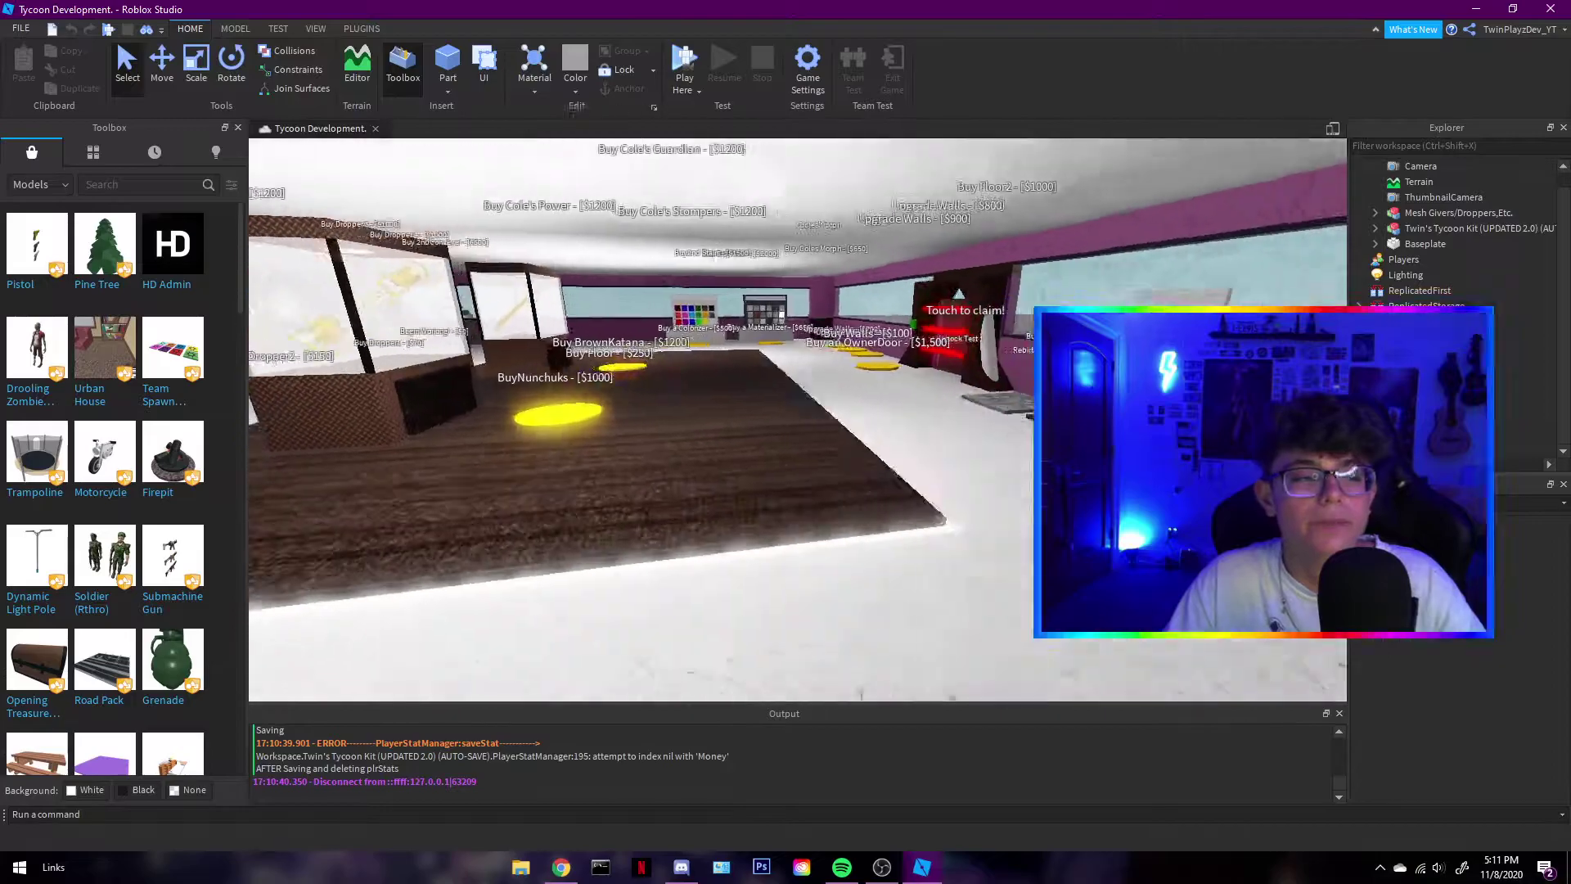
pyautogui.moveTo(573, 111); pyautogui.dragTo(612, 307, button='right')
pyautogui.press('w')
pyautogui.press('s')
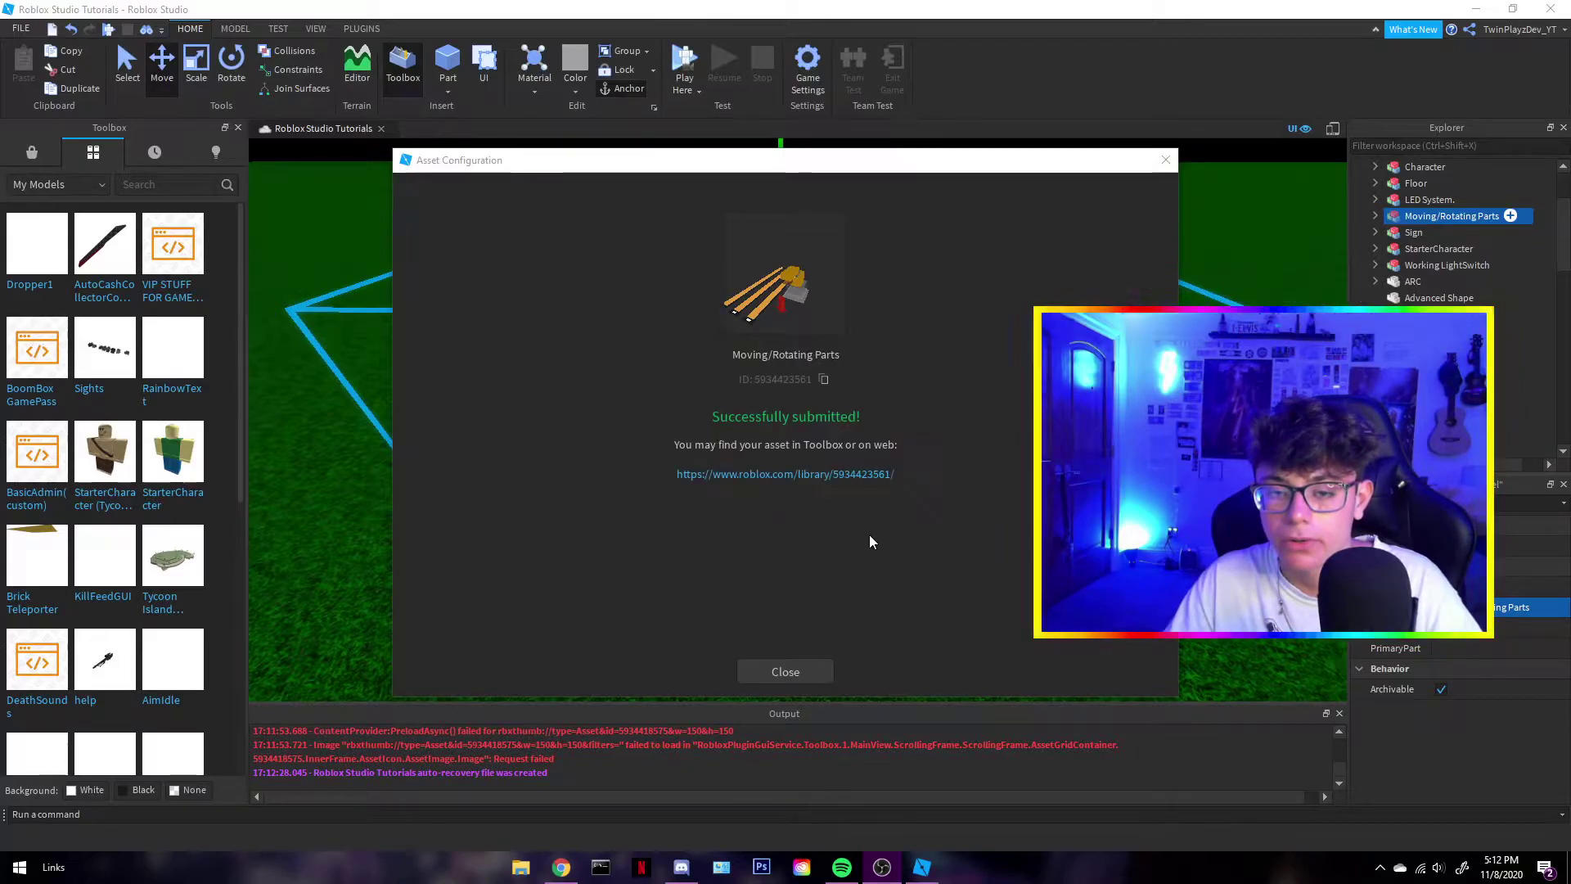
# Close the asset upload window for Moving/Rotating Parts in the Roblox Studio Tutorials place and expand that group's contents
pyautogui.click(785, 669)
pyautogui.scroll(-8, 878, 458)
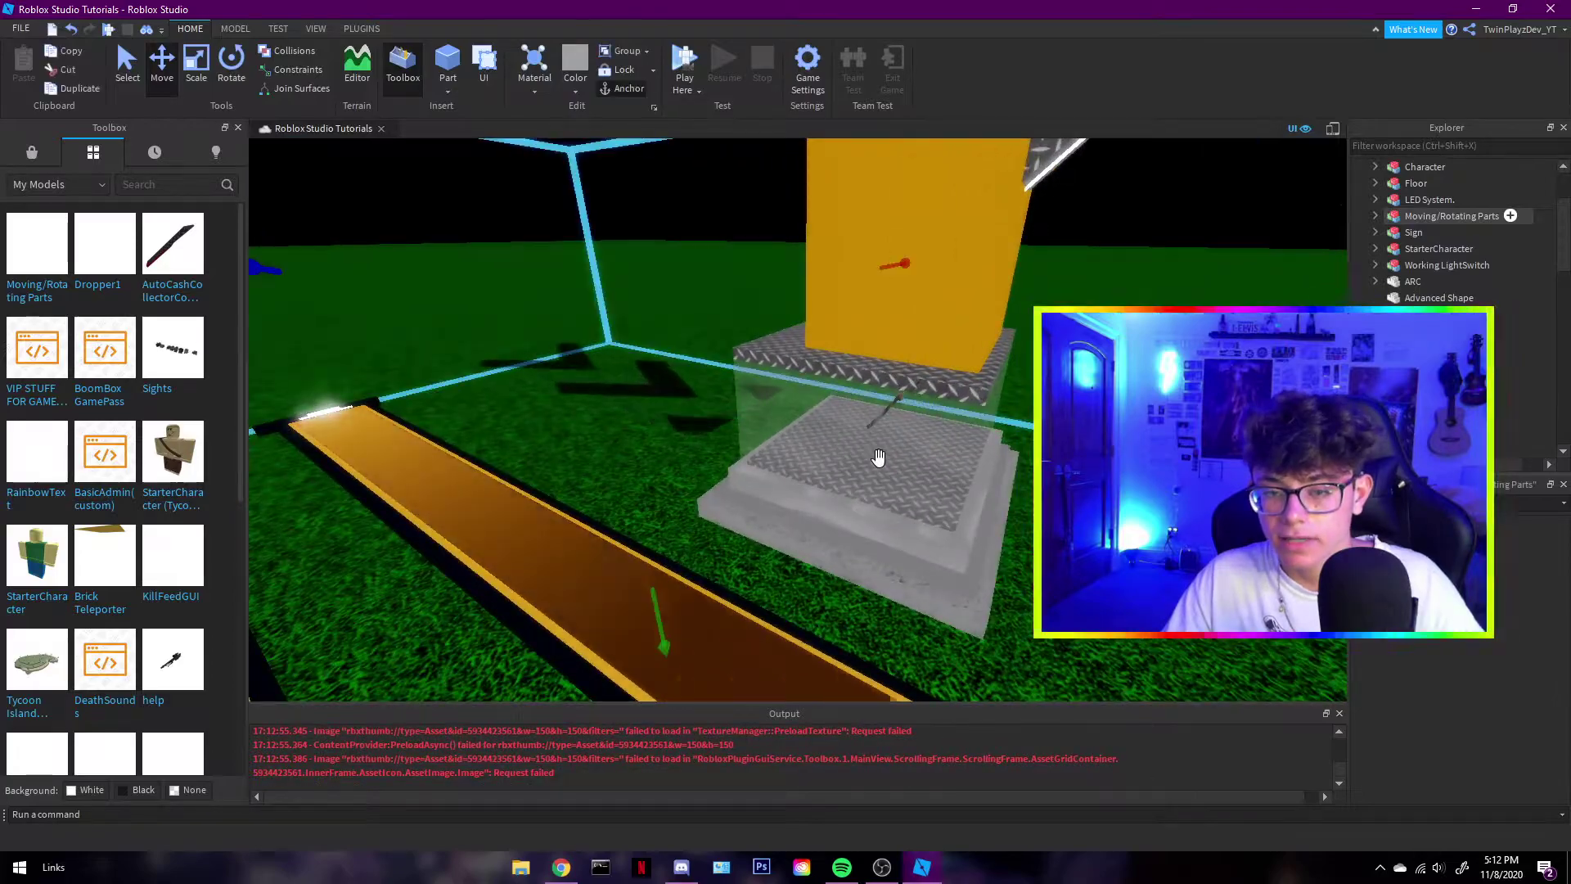
pyautogui.click(1394, 219)
pyautogui.click(1375, 216)
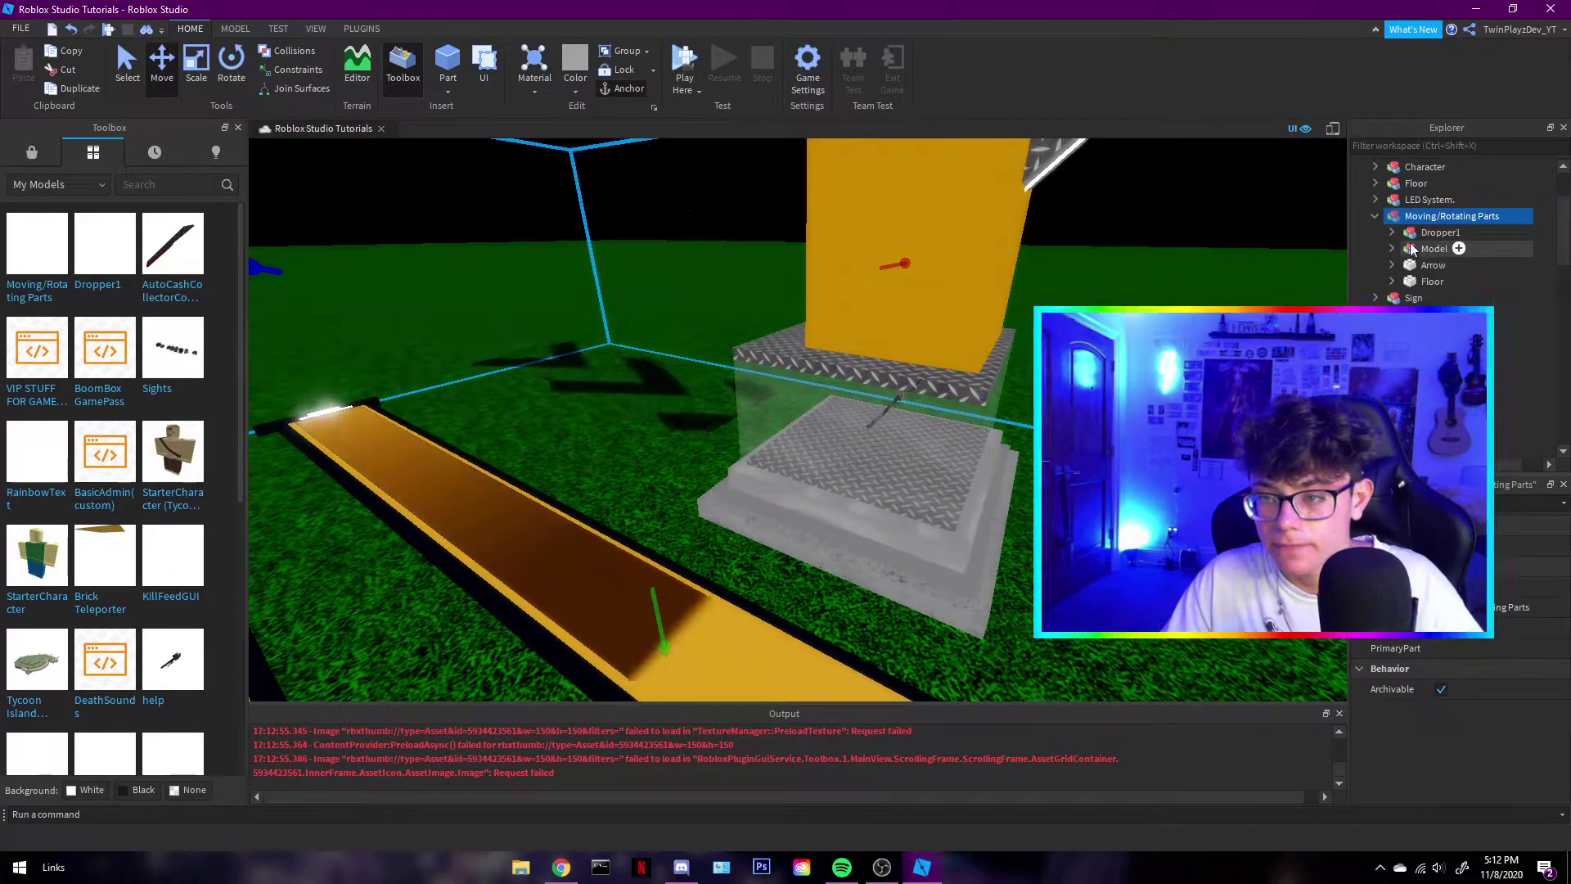
# Expand the Dropper1 model, open its DropperScript, and close the script again
pyautogui.click(1413, 237)
pyautogui.click(1392, 232)
pyautogui.doubleClick(1449, 249)
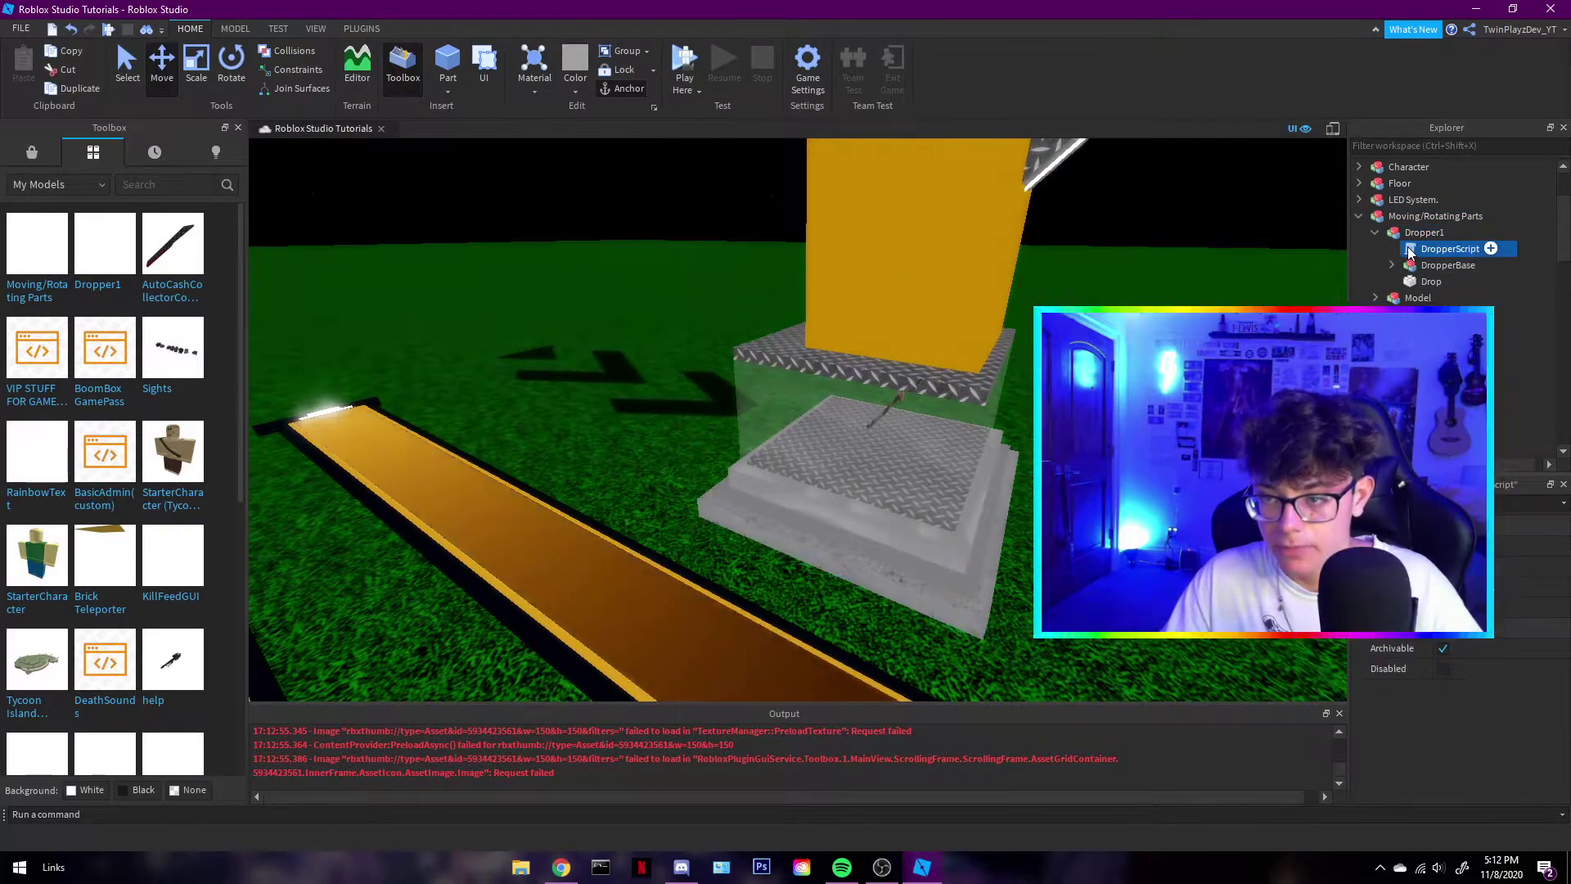
pyautogui.click(492, 129)
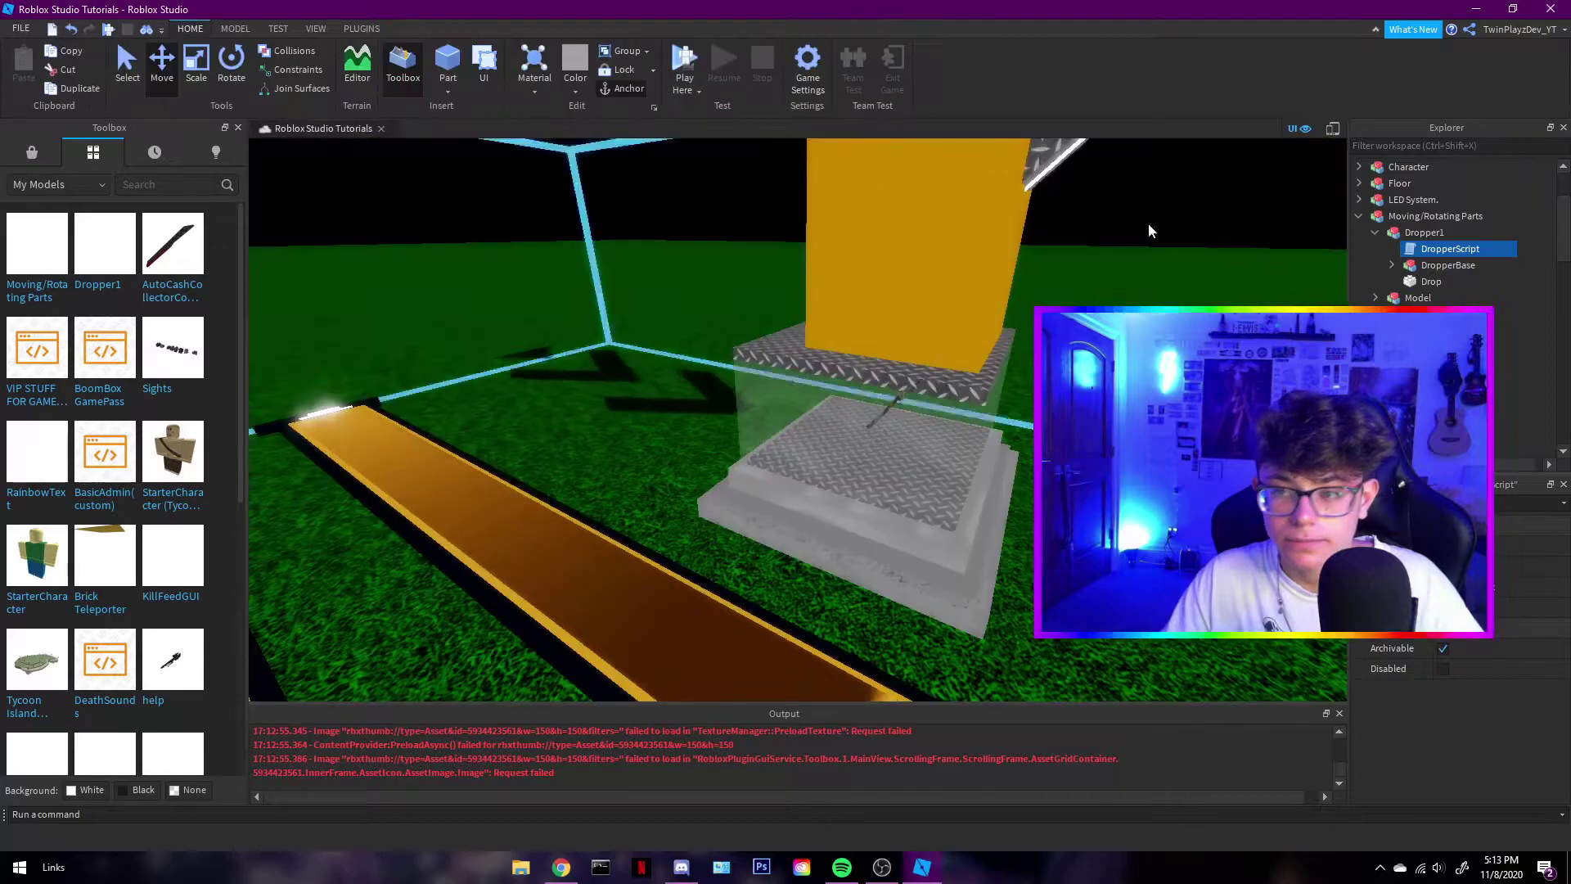
# Expand DropperBase and its Handle inside Dropper1, and open the Handle's Rotate script
pyautogui.click(1392, 265)
pyautogui.click(1398, 282)
pyautogui.click(1436, 278)
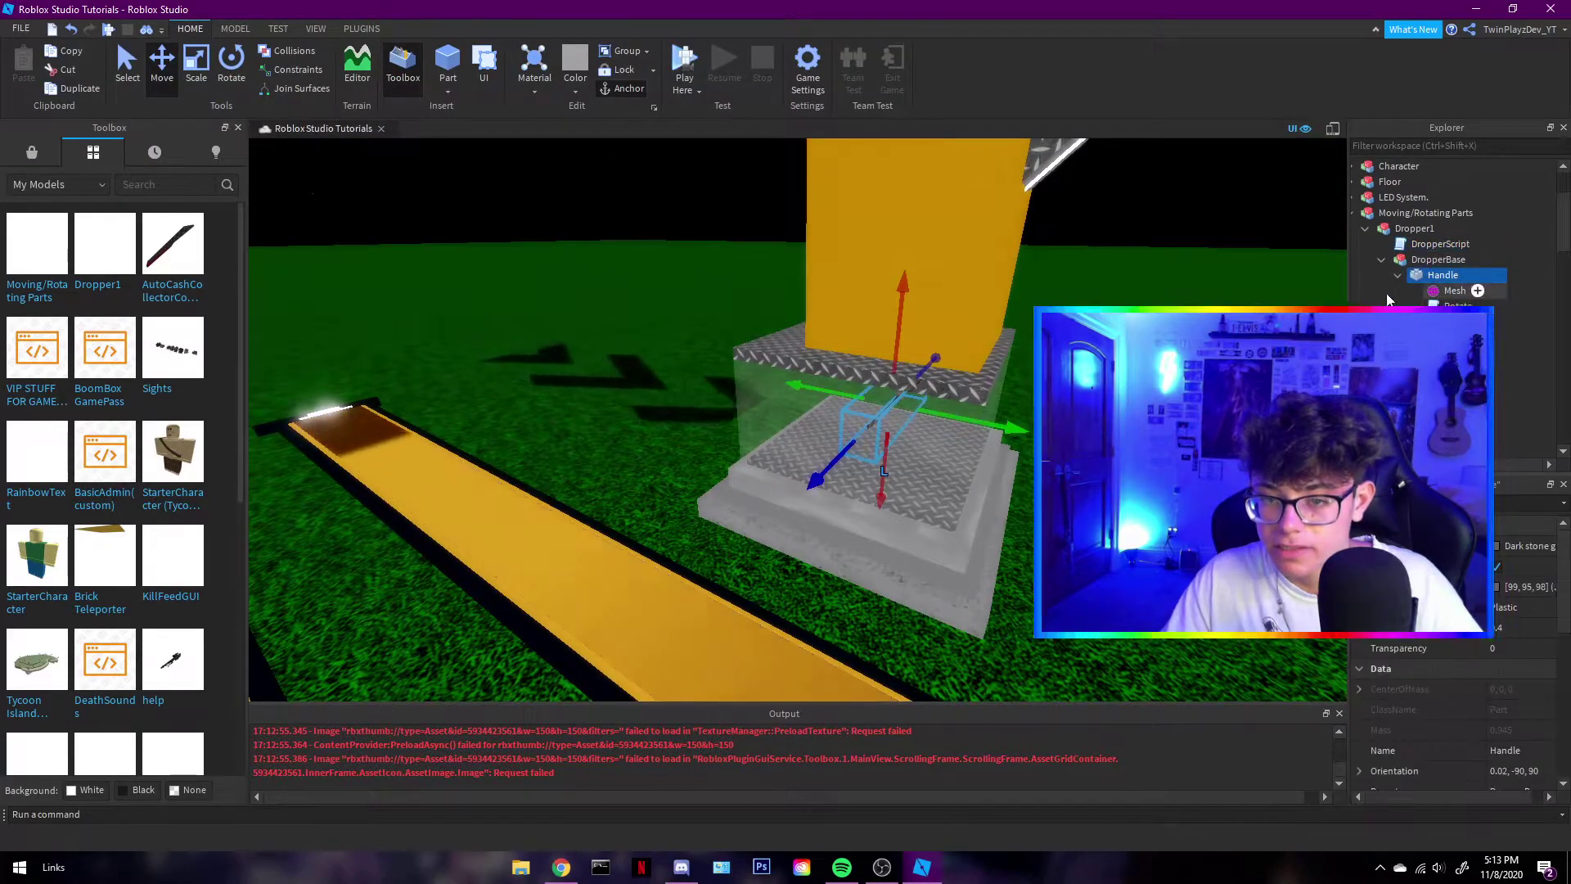
pyautogui.press('w')
pyautogui.moveTo(1149, 292); pyautogui.dragTo(1148, 291, button='right')
pyautogui.press('w')
pyautogui.click(1458, 308)
pyautogui.doubleClick(1458, 305)
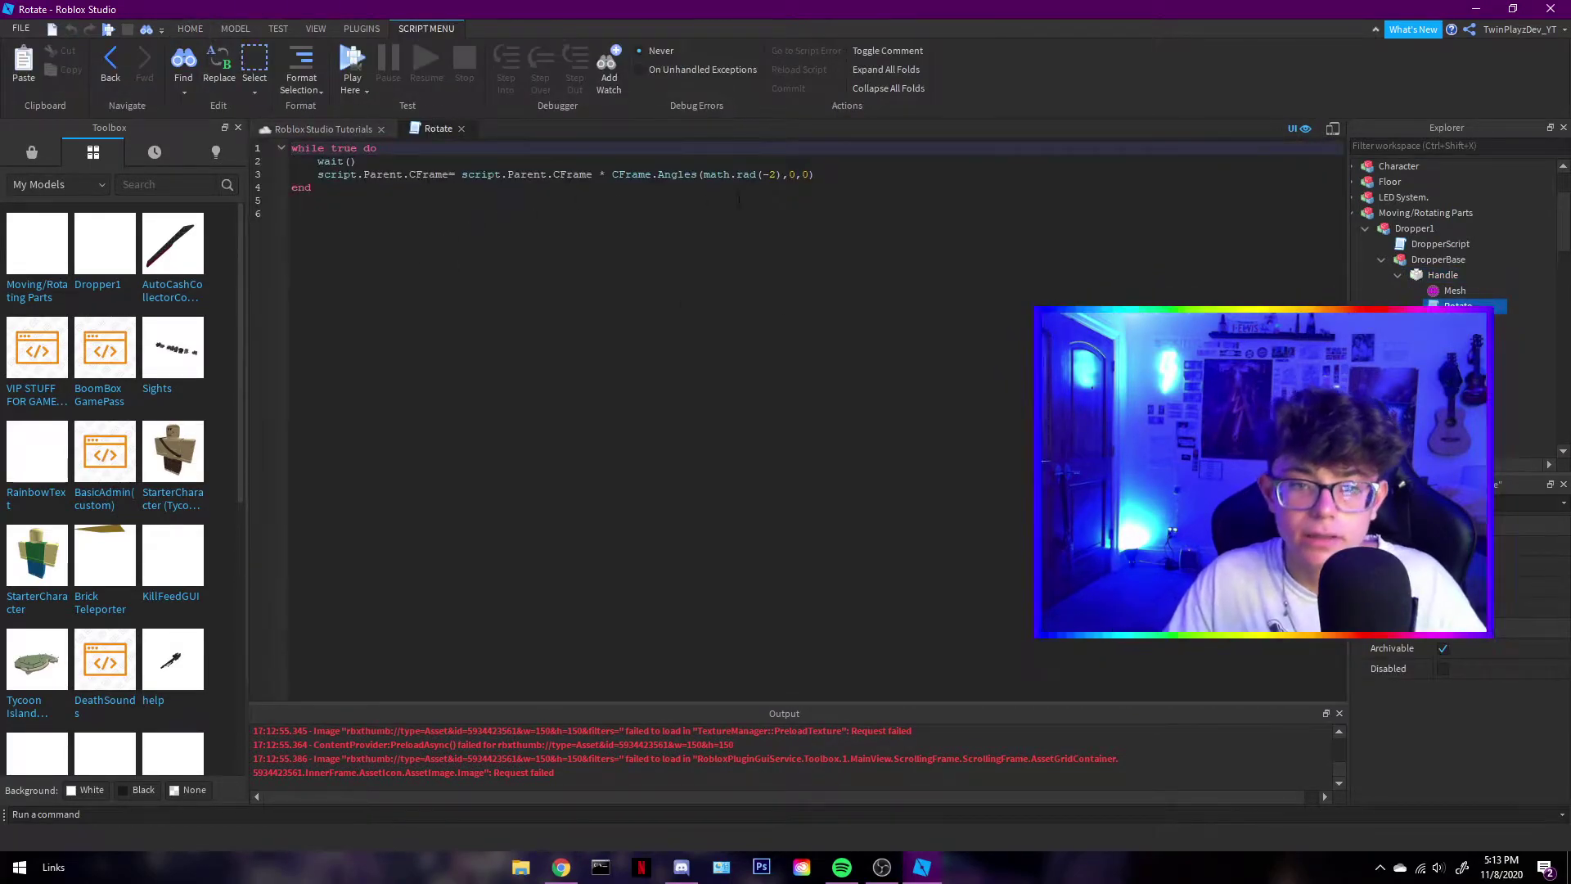
# Highlight the complete while-loop code in the Rotate script, clear the selection, and close the script
pyautogui.moveTo(739, 199); pyautogui.dragTo(294, 148)
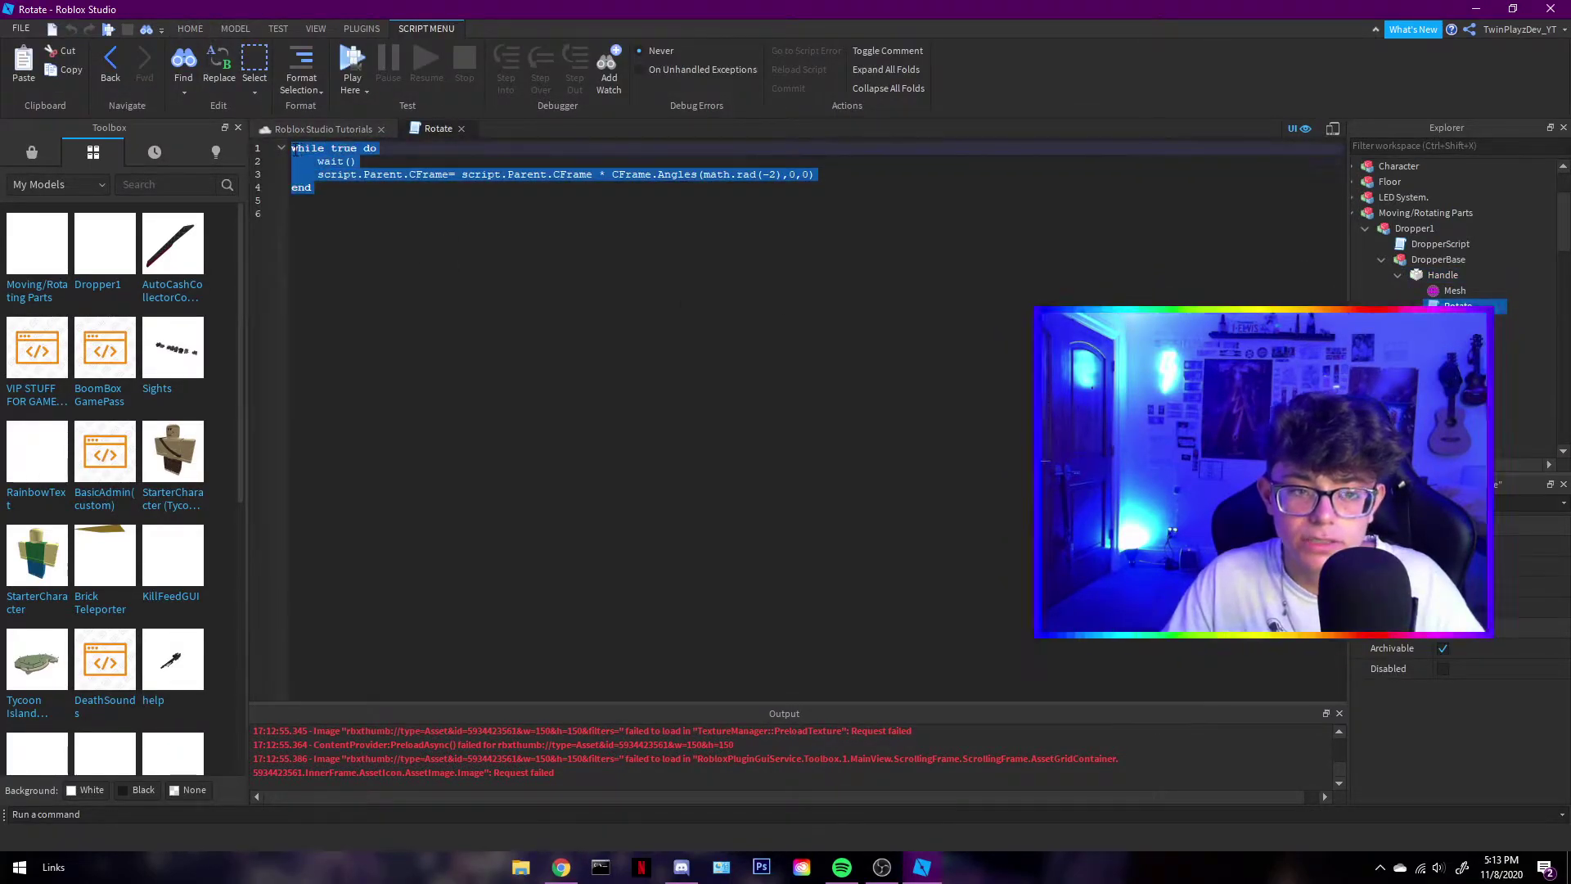
pyautogui.click(376, 219)
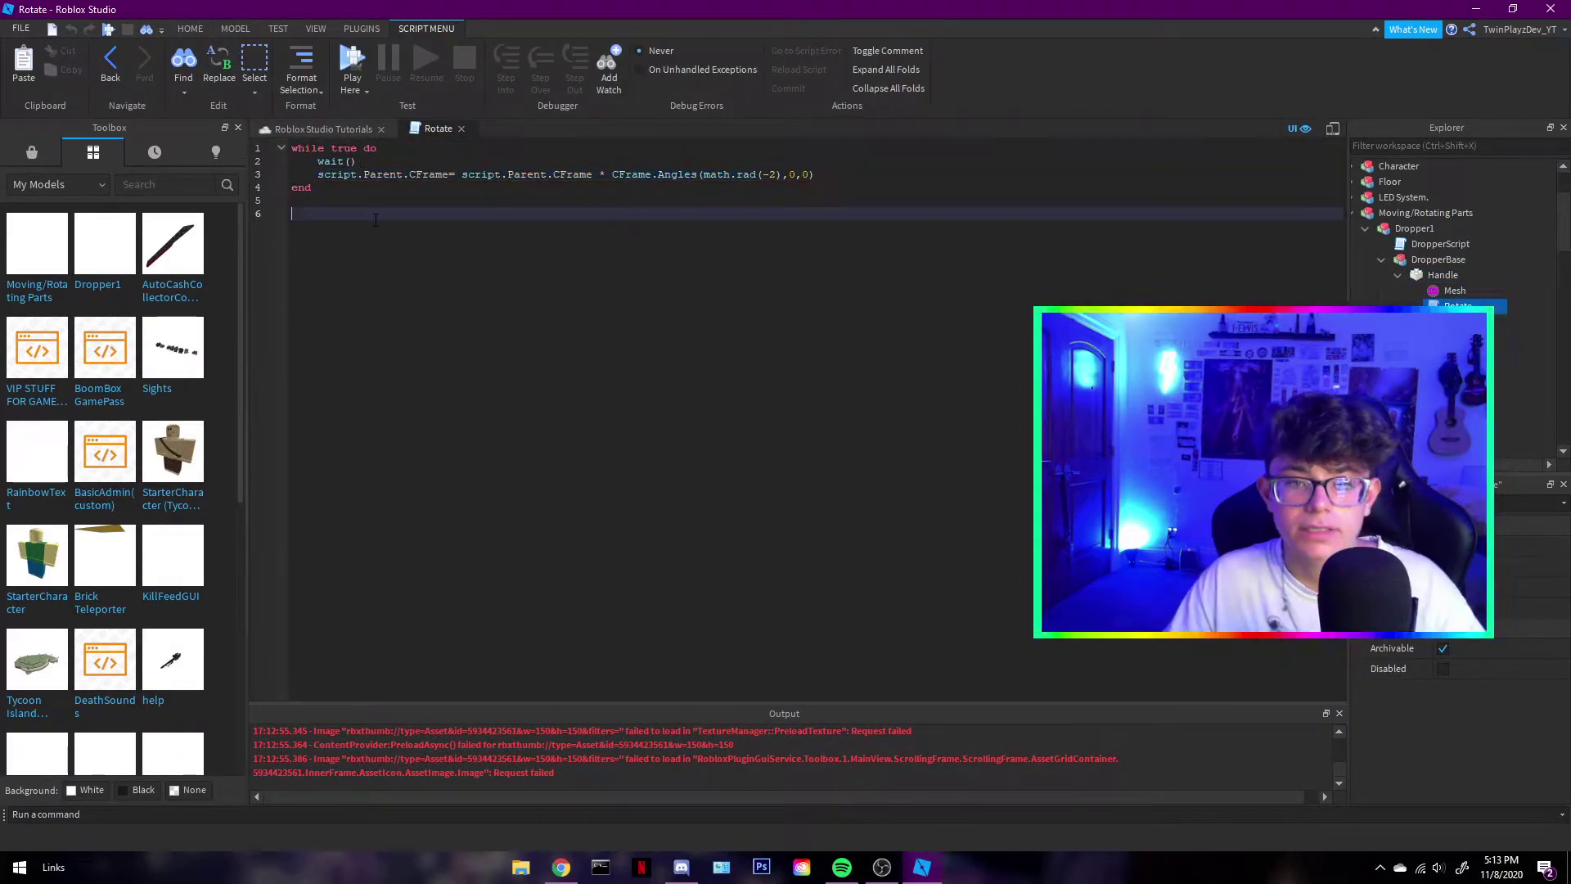
pyautogui.click(463, 129)
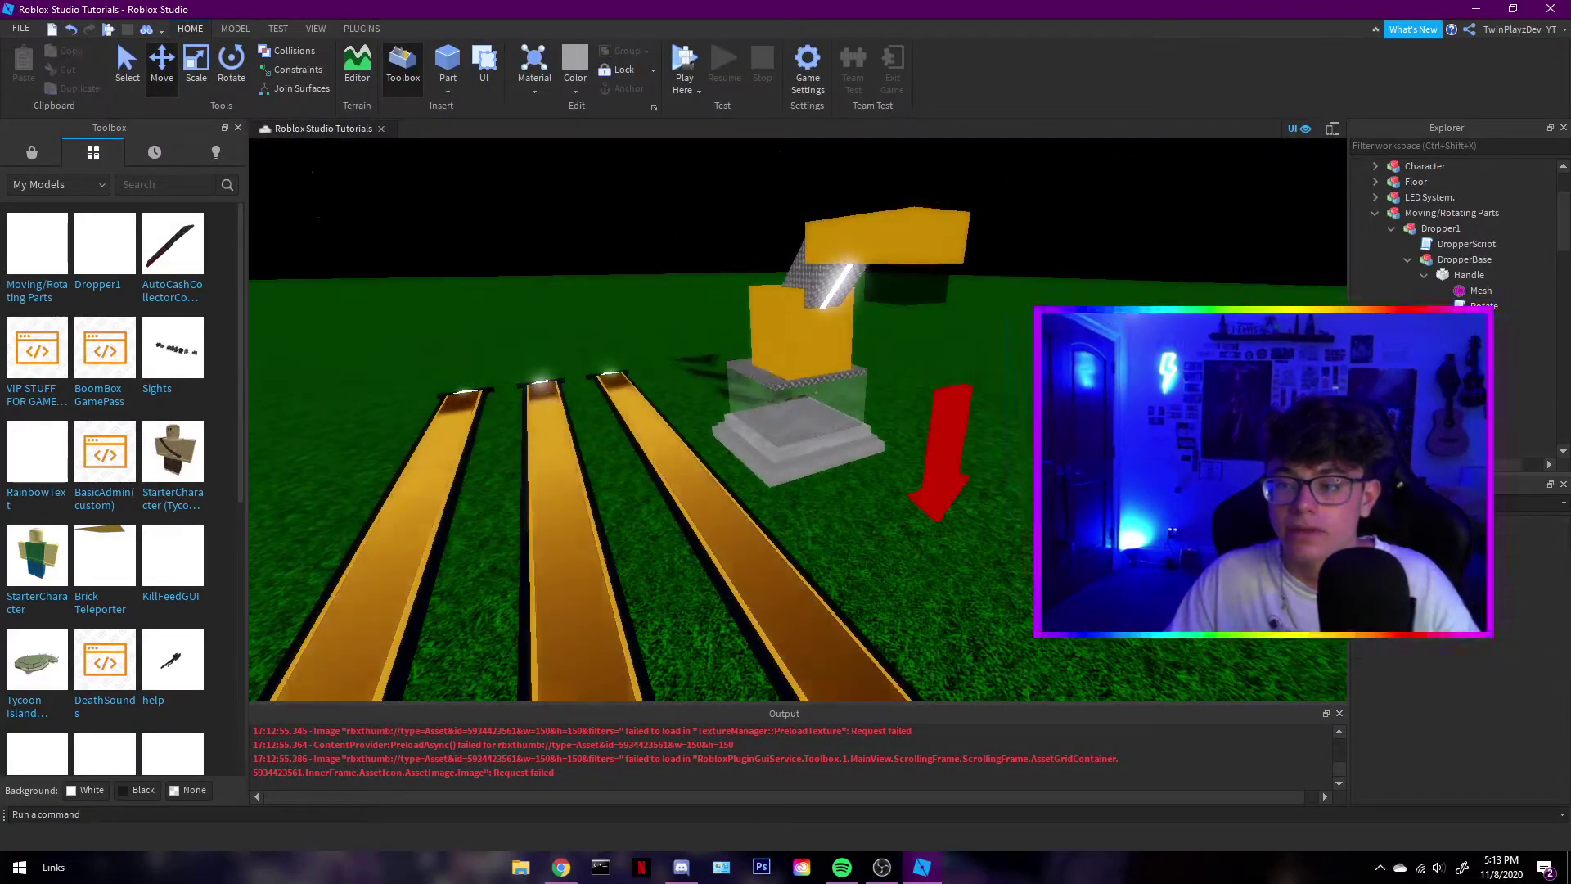
# Collapse the DropperBase, Dropper1 and Moving/Rotating Parts groups
pyautogui.click(1407, 260)
pyautogui.click(1391, 229)
pyautogui.click(1375, 213)
# Examine the katana inside the dropper's glass case up close and from outside the case
pyautogui.press('a')
pyautogui.moveTo(1072, 278); pyautogui.dragTo(974, 455, button='right')
pyautogui.press('a')
pyautogui.press('w')
pyautogui.press('w')
pyautogui.press('a')
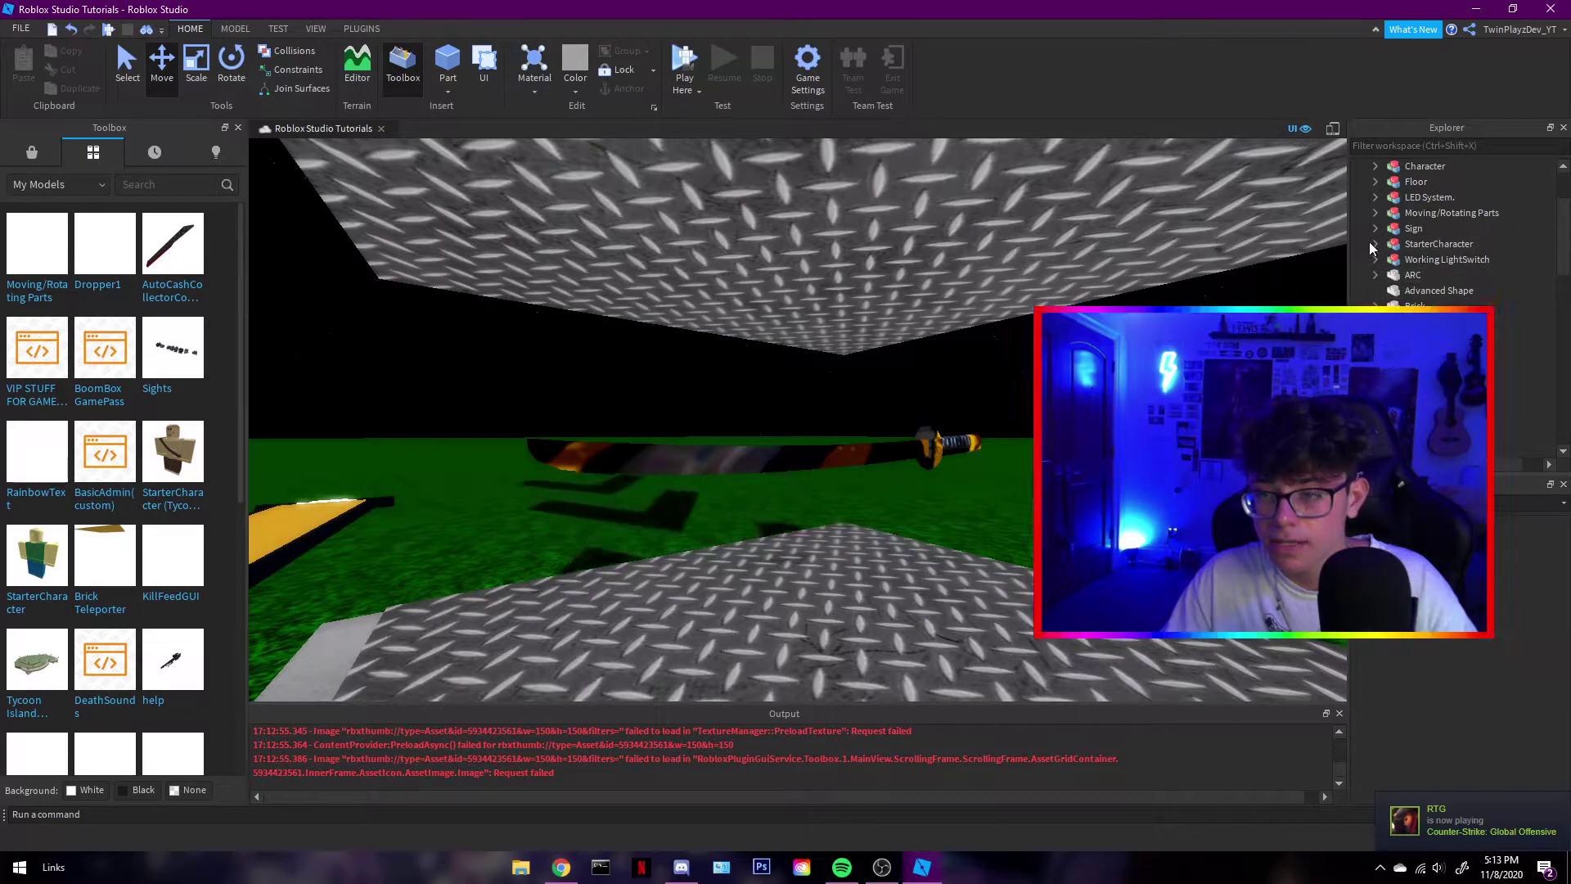
pyautogui.click(915, 502)
pyautogui.scroll(-5, 915, 502)
pyautogui.moveTo(914, 502); pyautogui.dragTo(925, 540, button='right')
pyautogui.click(990, 451)
pyautogui.scroll(6, 1000, 439)
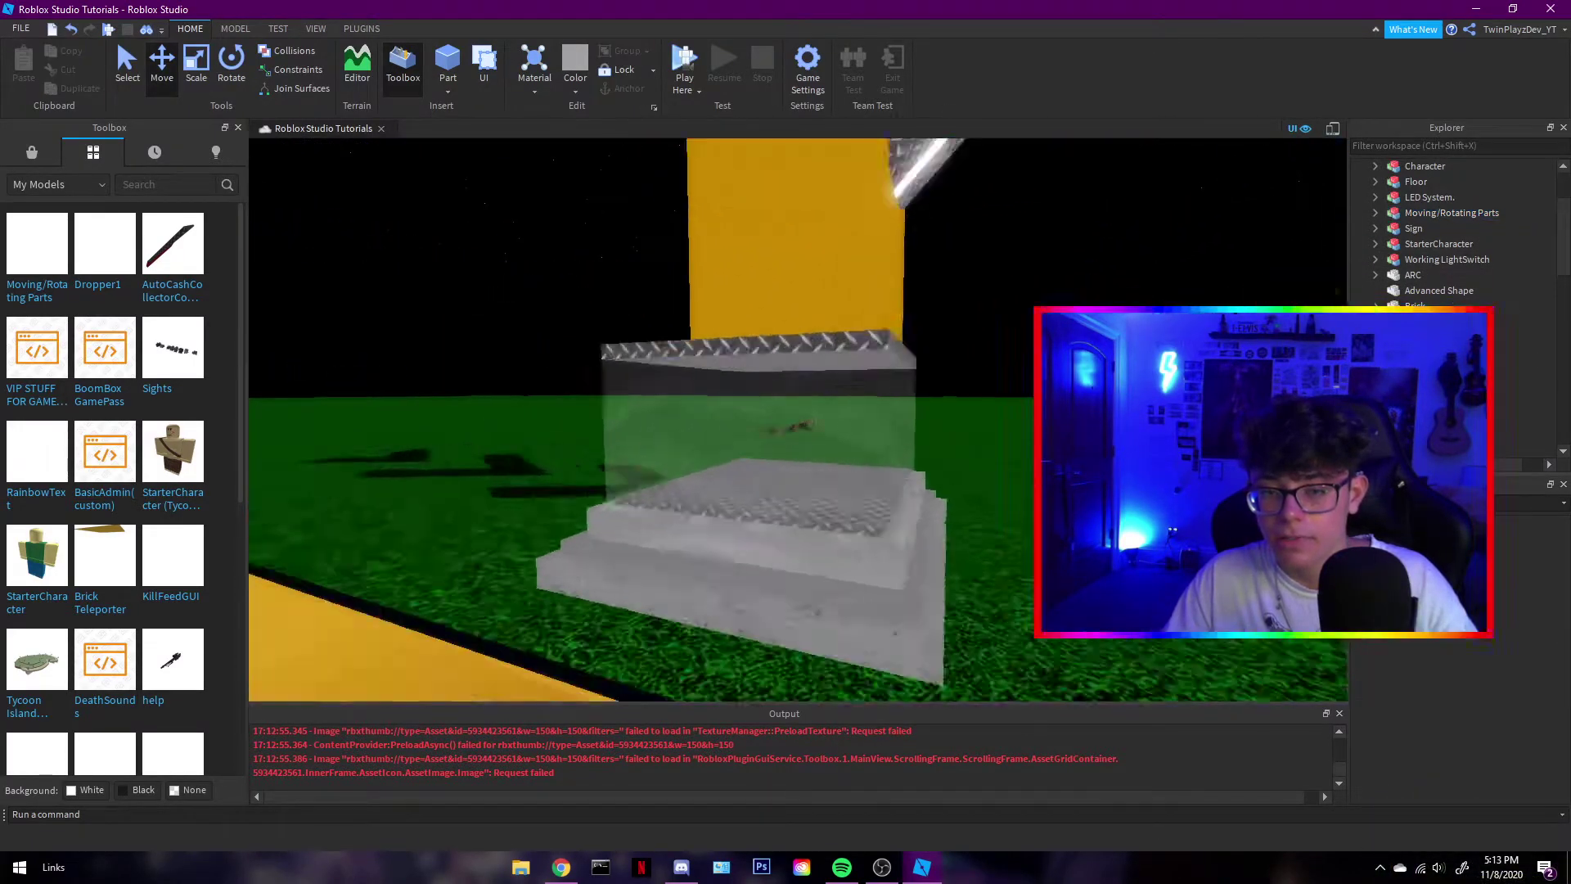
# View the dropper, red arrow and three gold lines from a distance, together with the surrounding demo area
pyautogui.press('s')
pyautogui.moveTo(1001, 439); pyautogui.dragTo(944, 475, button='right')
pyautogui.press('a')
pyautogui.press('d')
pyautogui.scroll(-6, 853, 400)
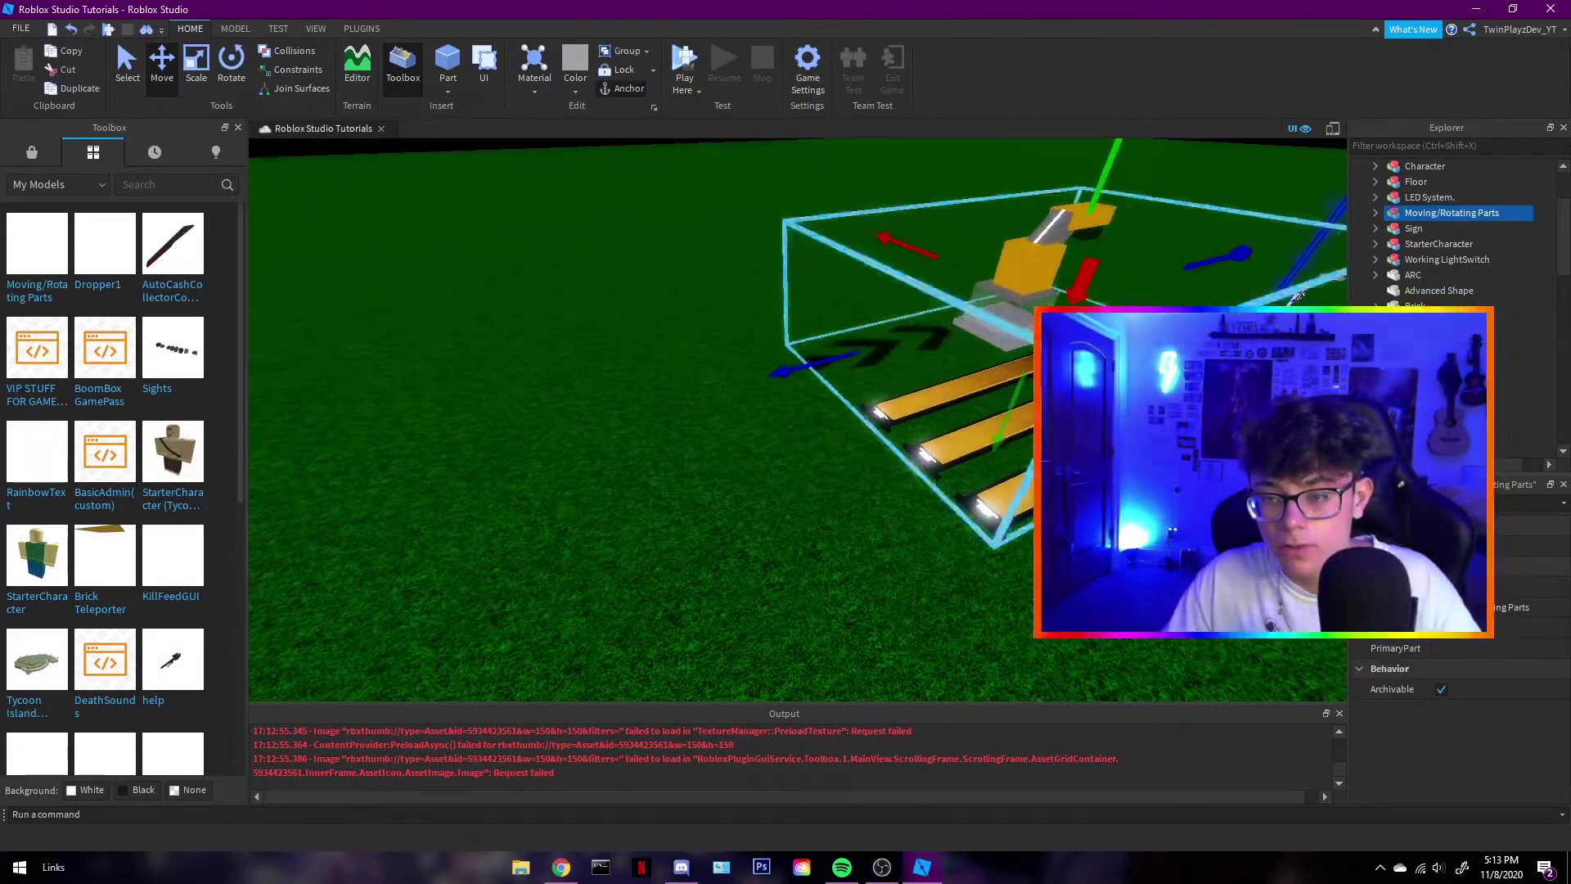
pyautogui.scroll(-8, 906, 509)
pyautogui.moveTo(906, 509); pyautogui.dragTo(906, 509, button='right')
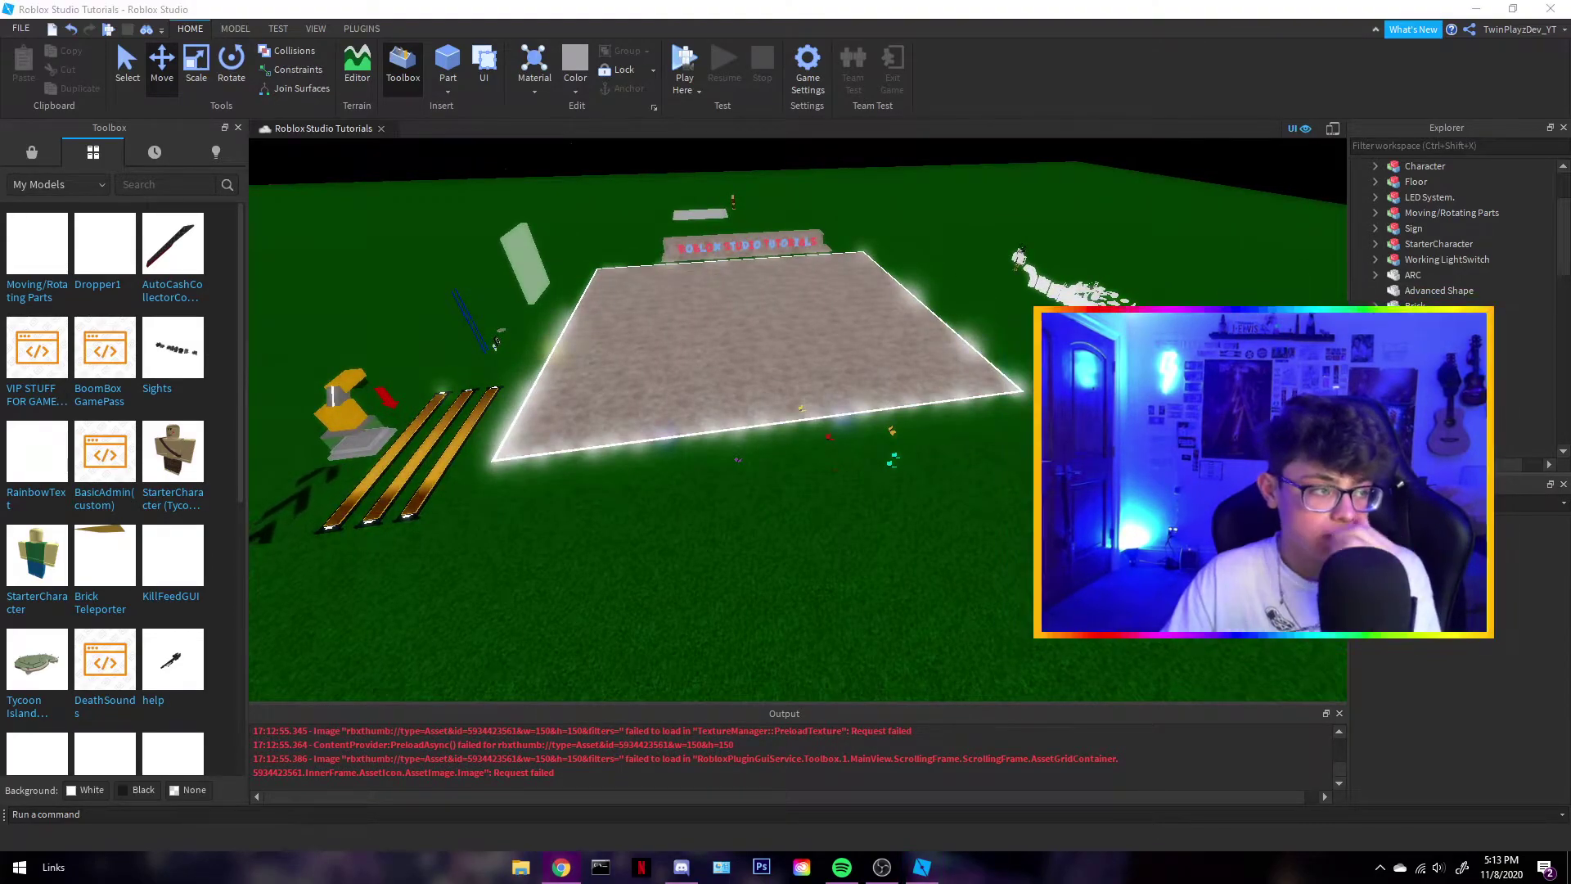